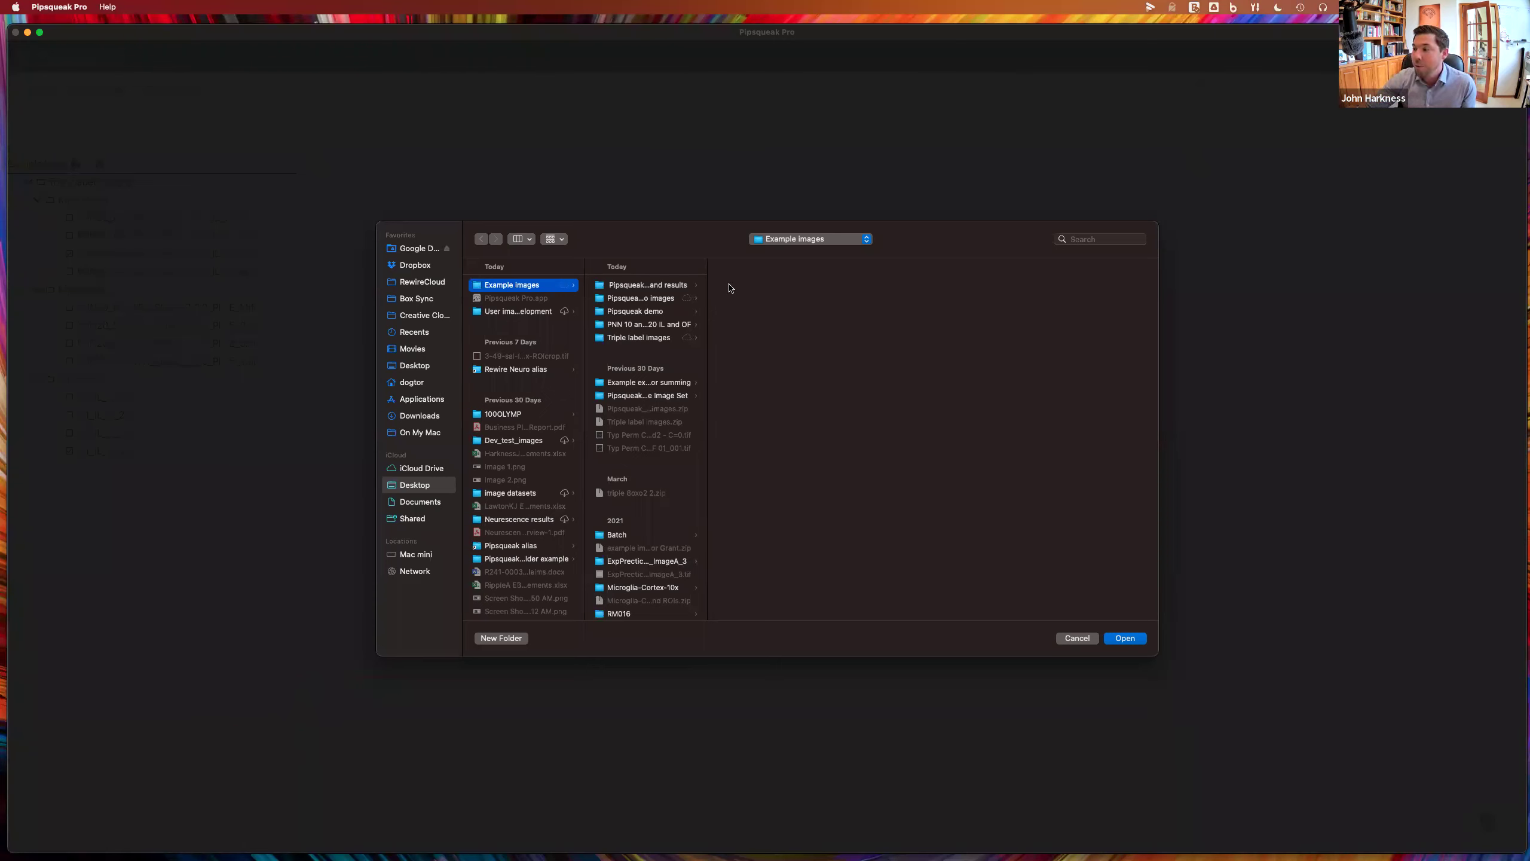
Add the "Pipsqueak demo" folder from Example images to the triple label project
left_click_drag(708, 337, 793, 341)
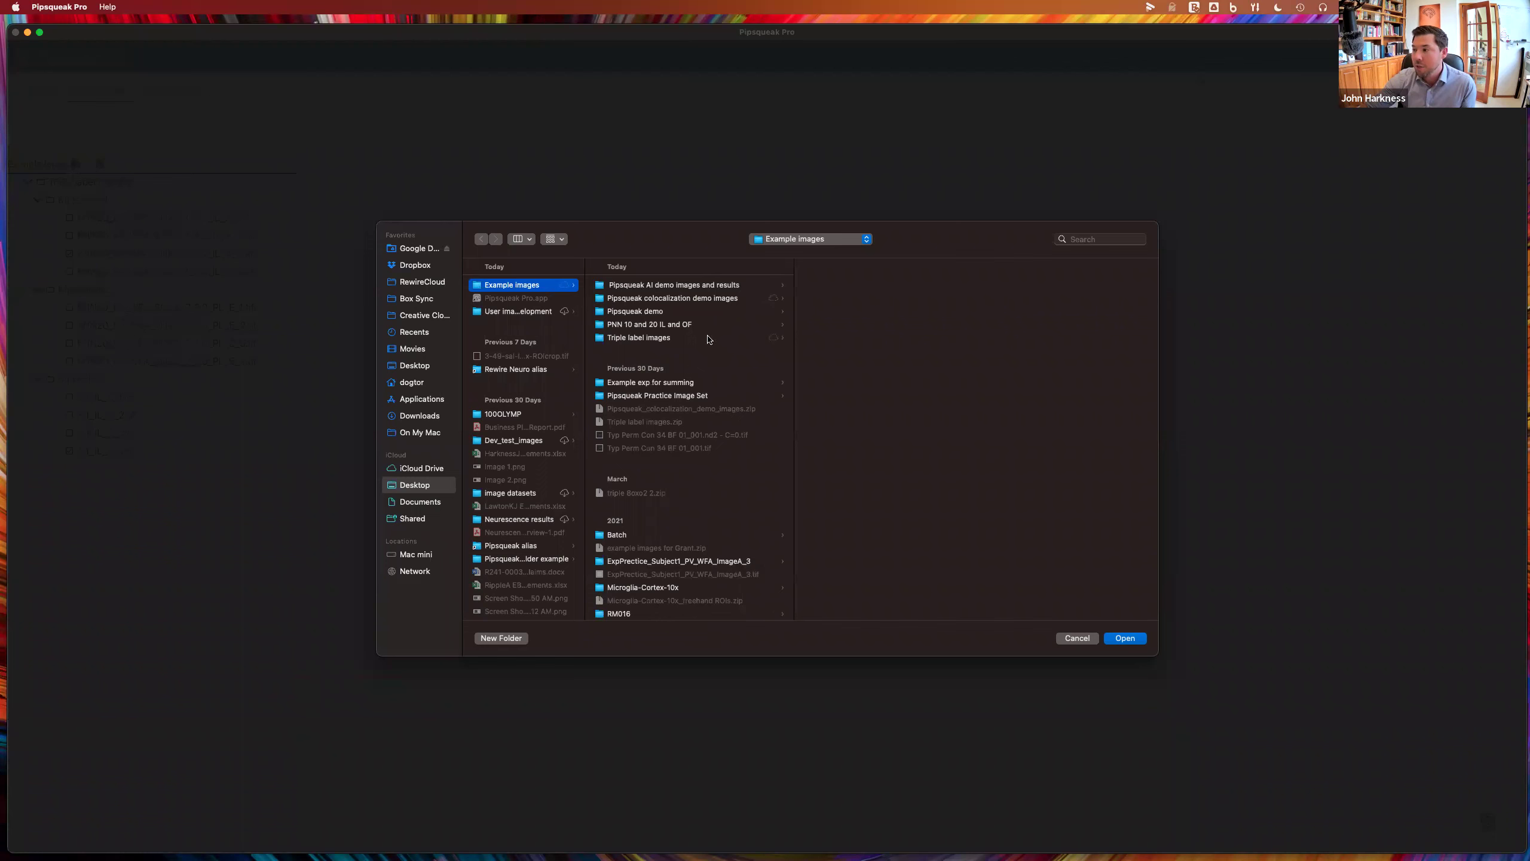
left_click(647, 312)
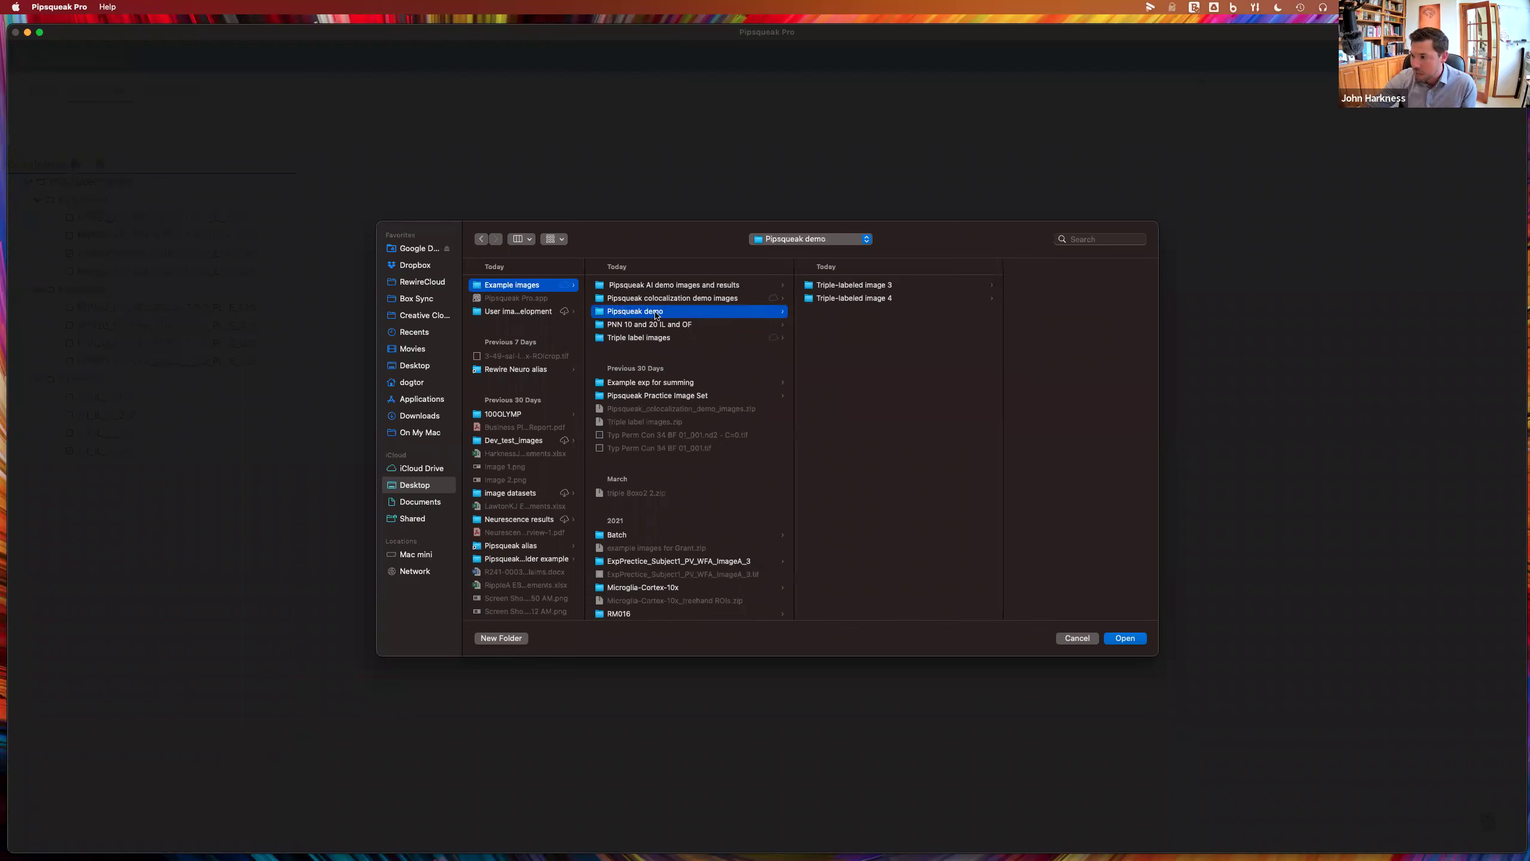
left_click(860, 288)
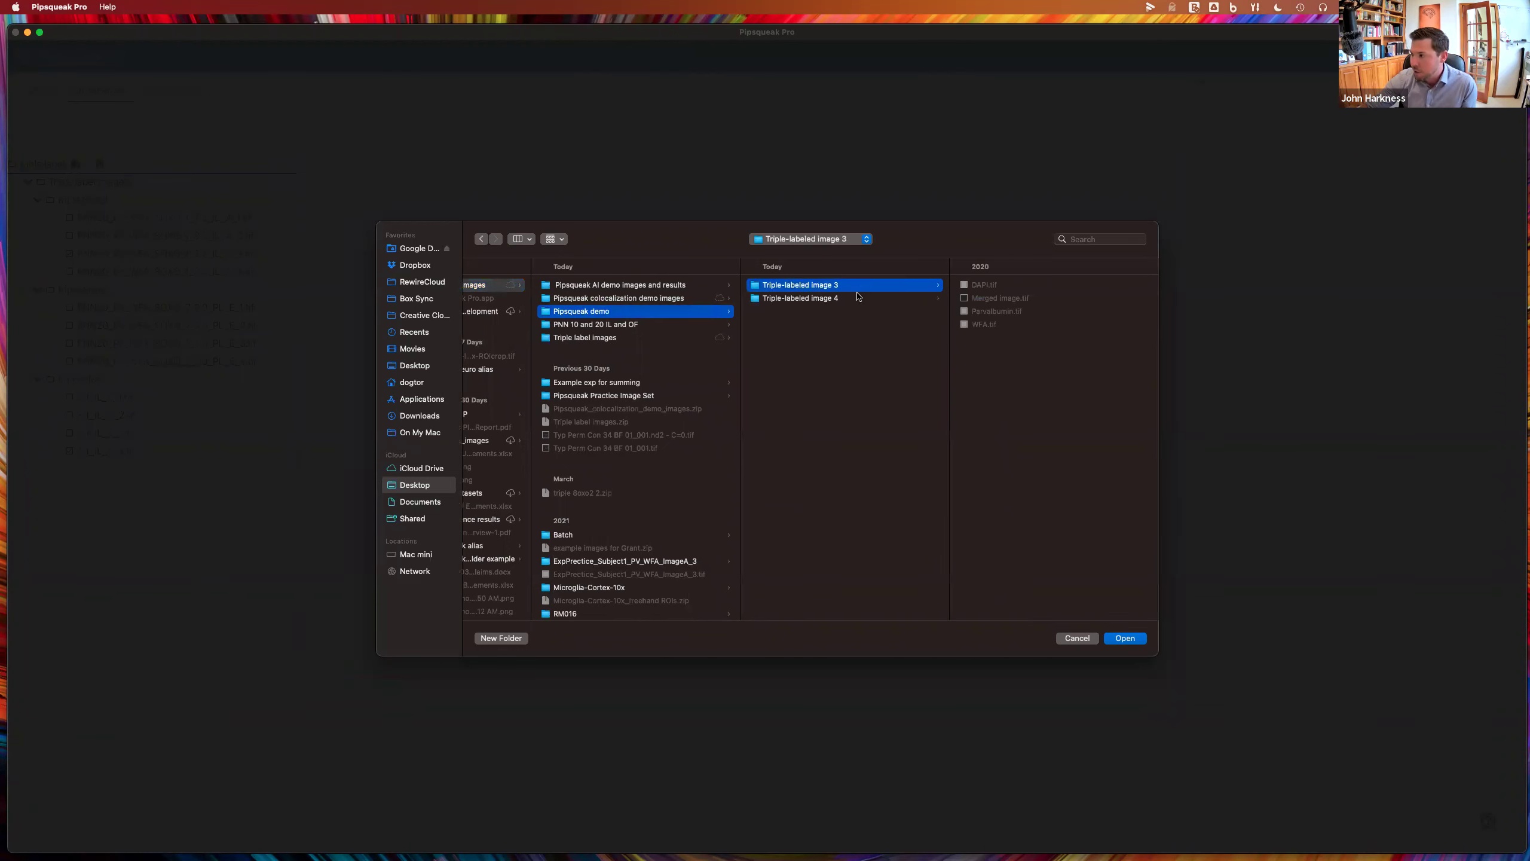
left_click(786, 298)
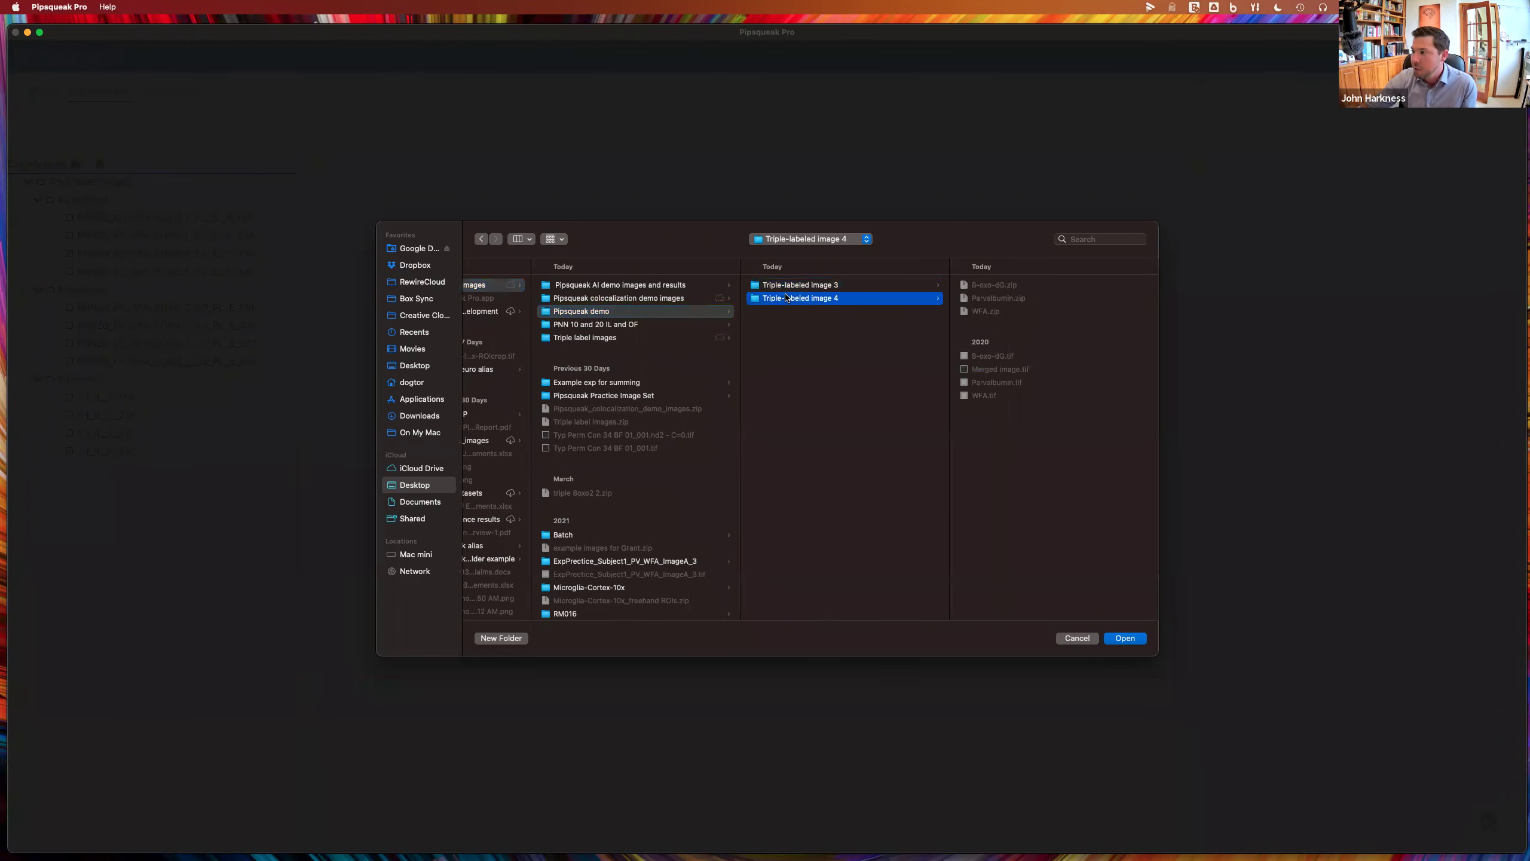
left_click(833, 286)
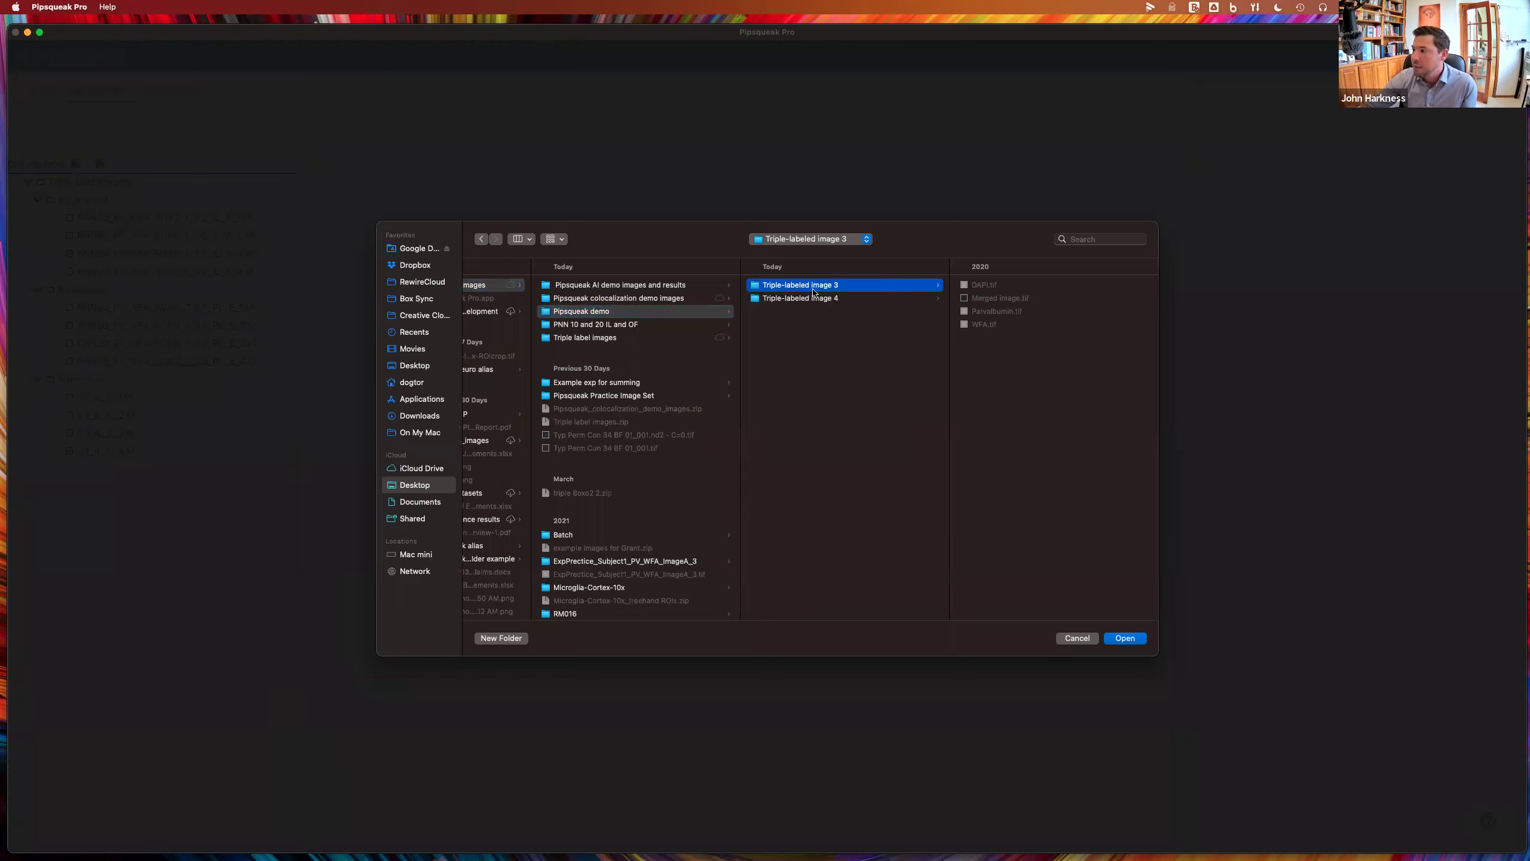
left_click(576, 312)
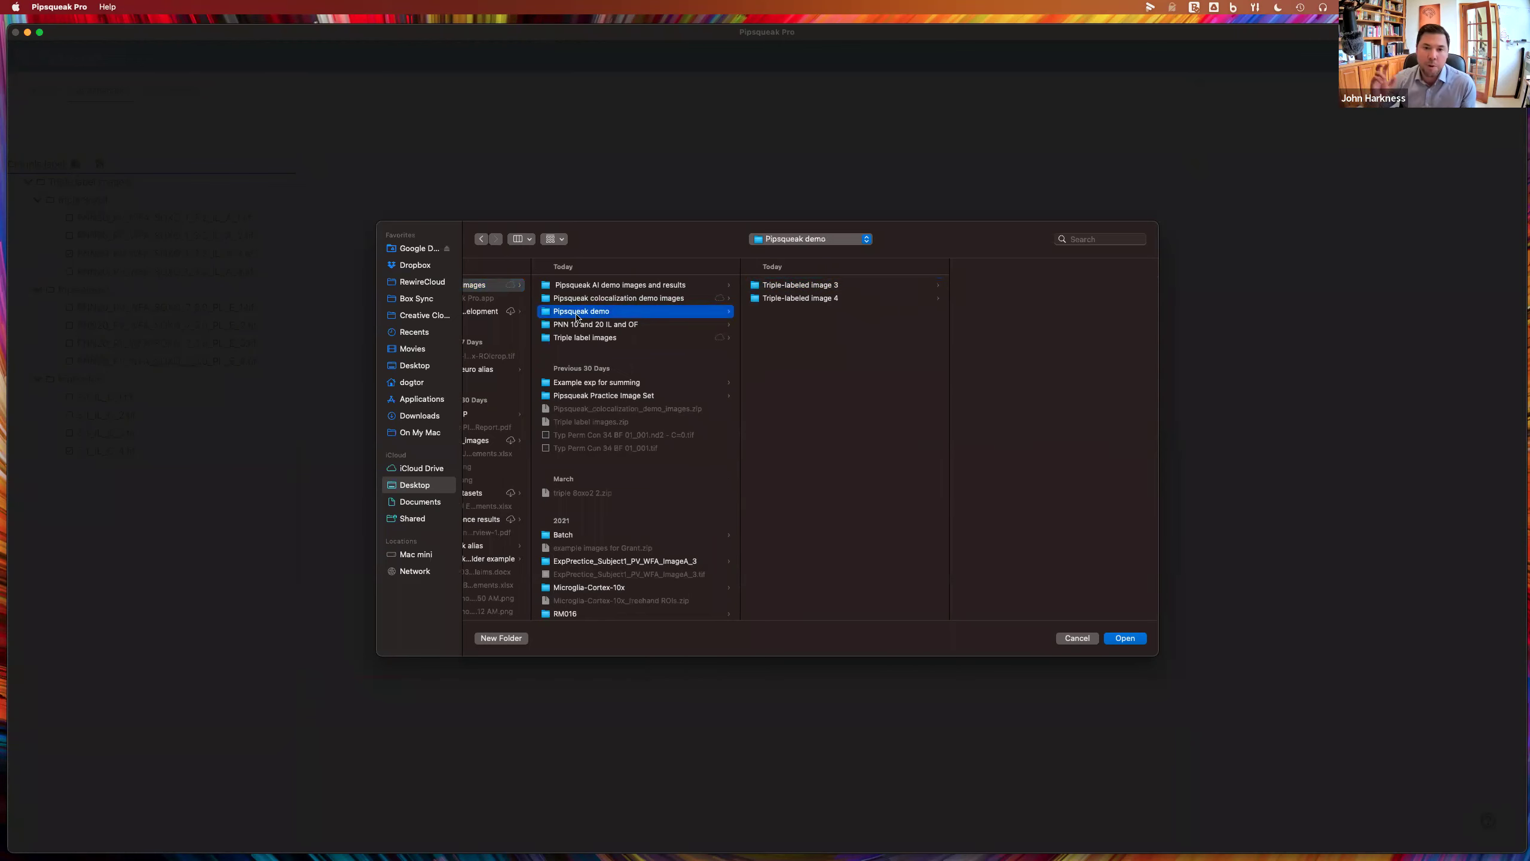
left_click(1130, 638)
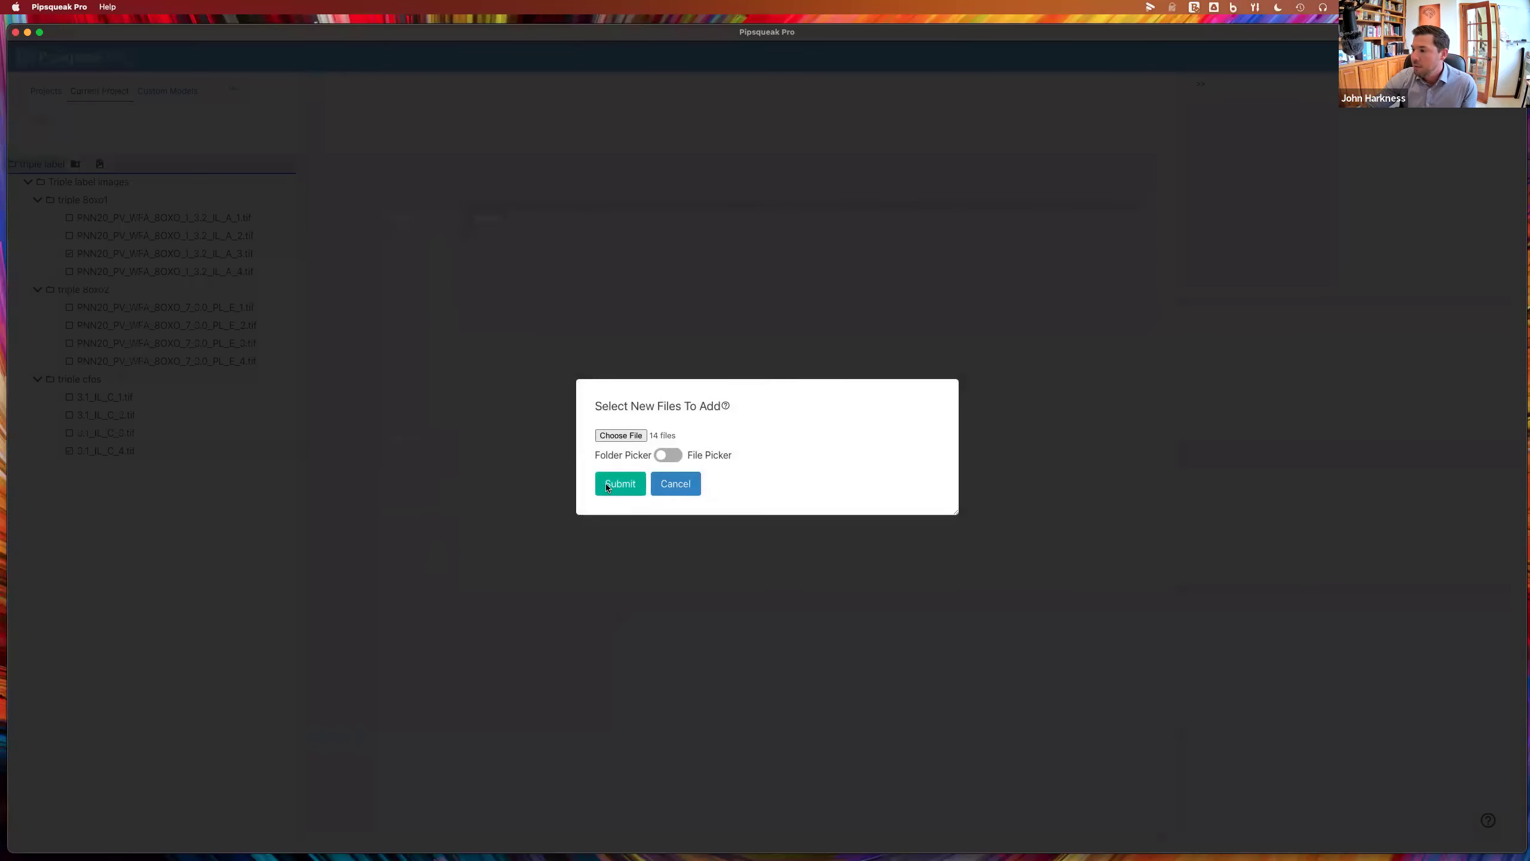
left_click(607, 487)
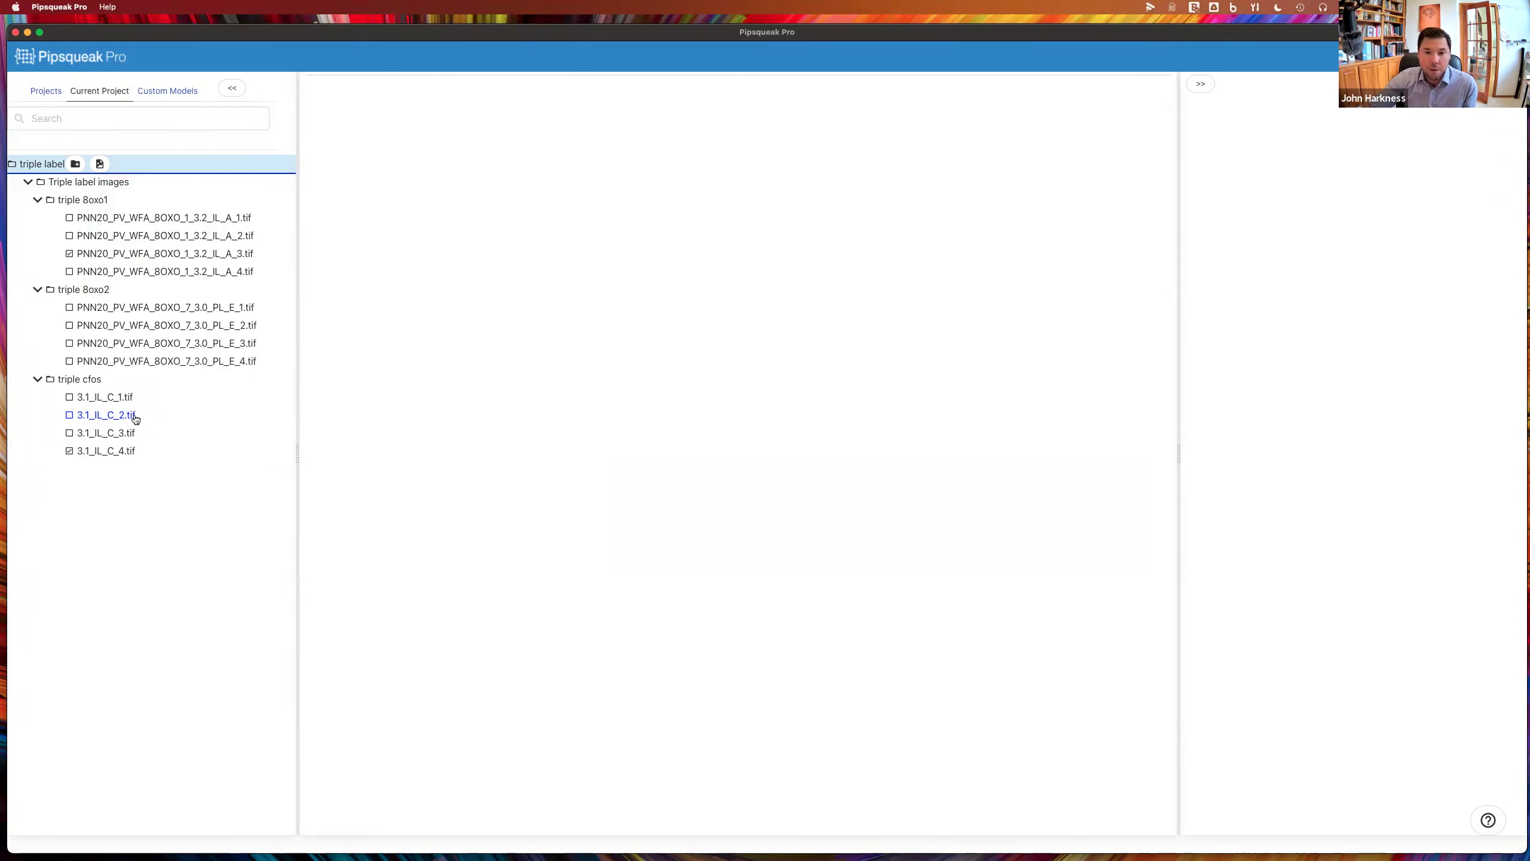
View PNN20_PV_WFA_8OXO_1_3.2_IL_A_2.tif and PNN20_PV_WFA_8OXO_1_3.2_IL_A_3.tif with their ROIs hidden
left_click(110, 447)
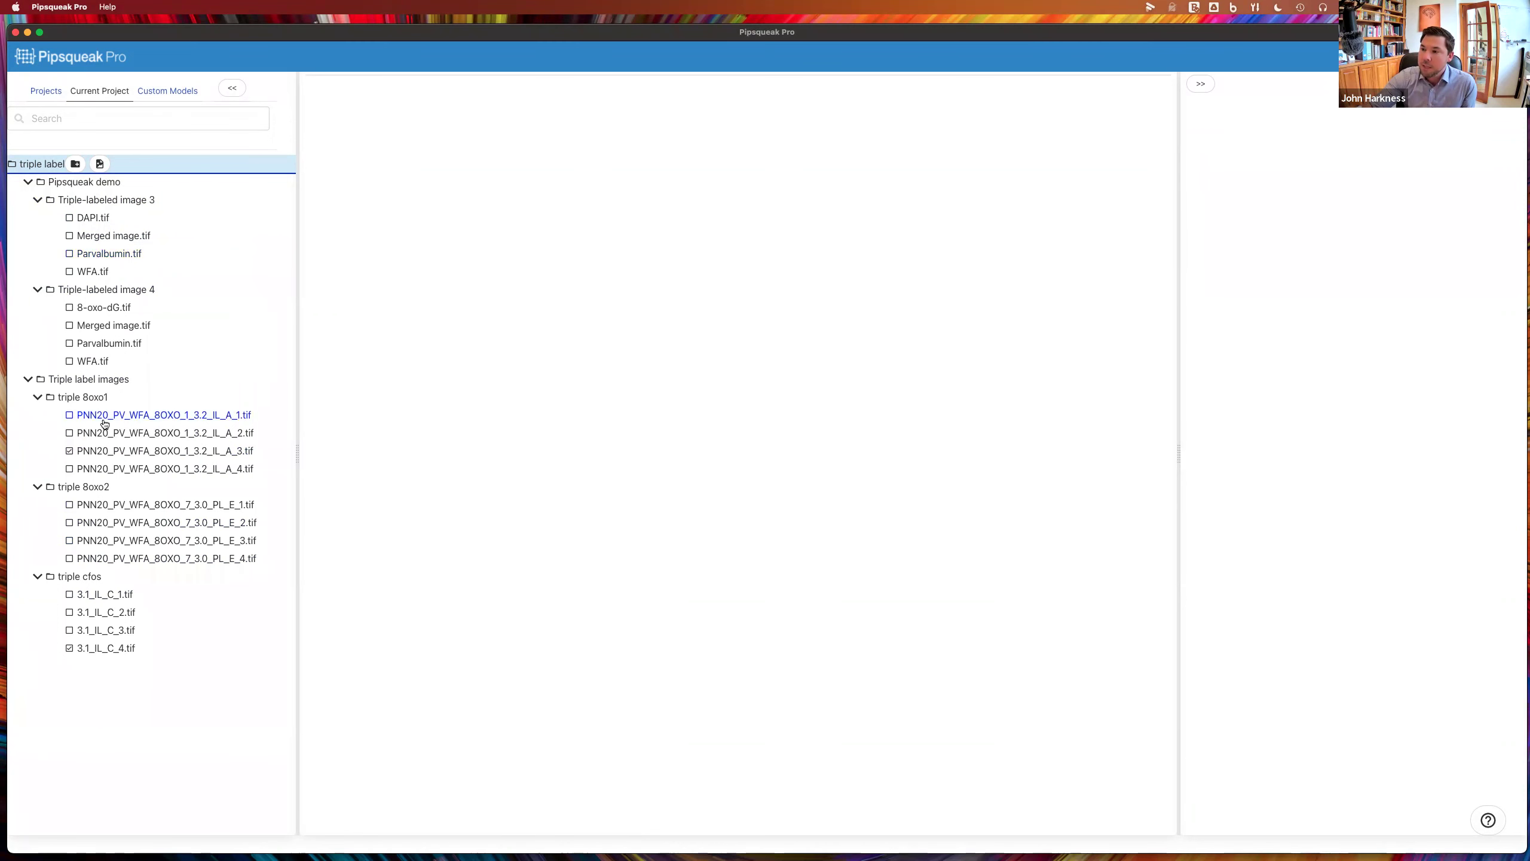
left_click(115, 434)
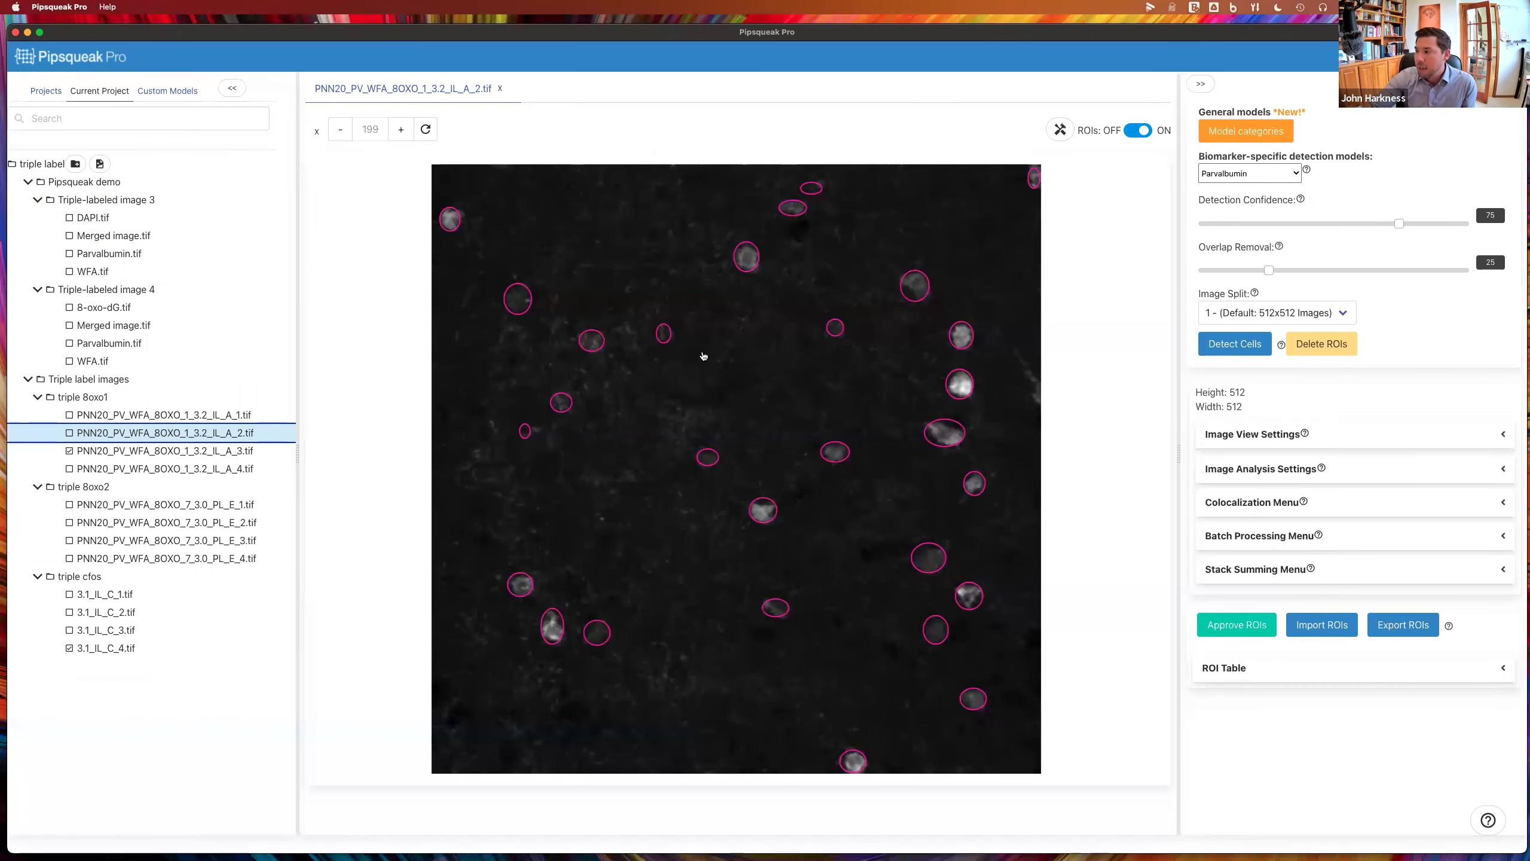
left_click(1136, 131)
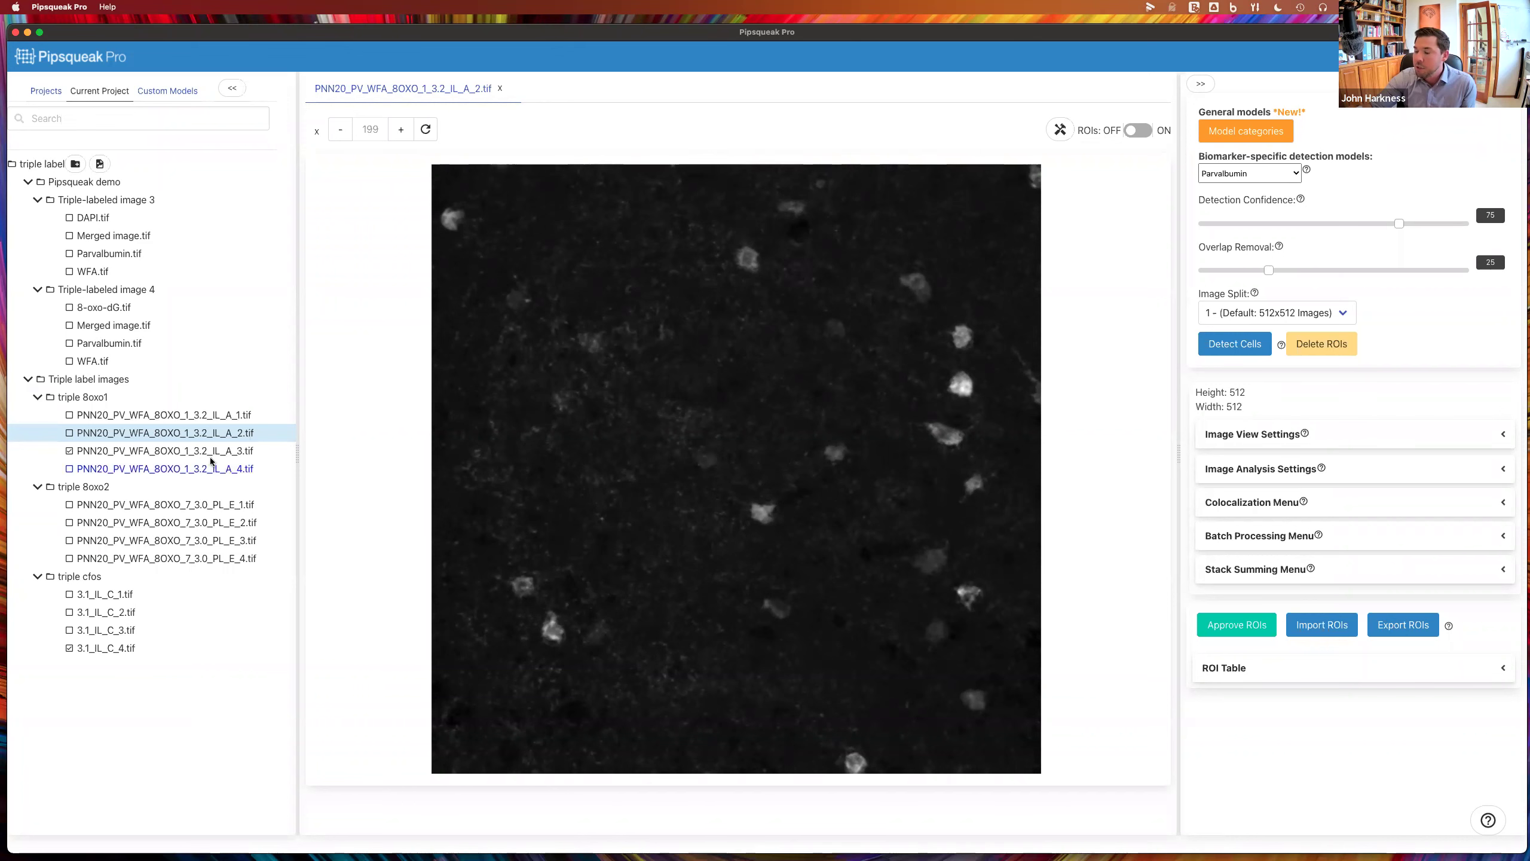
left_click(209, 452)
left_click(1137, 134)
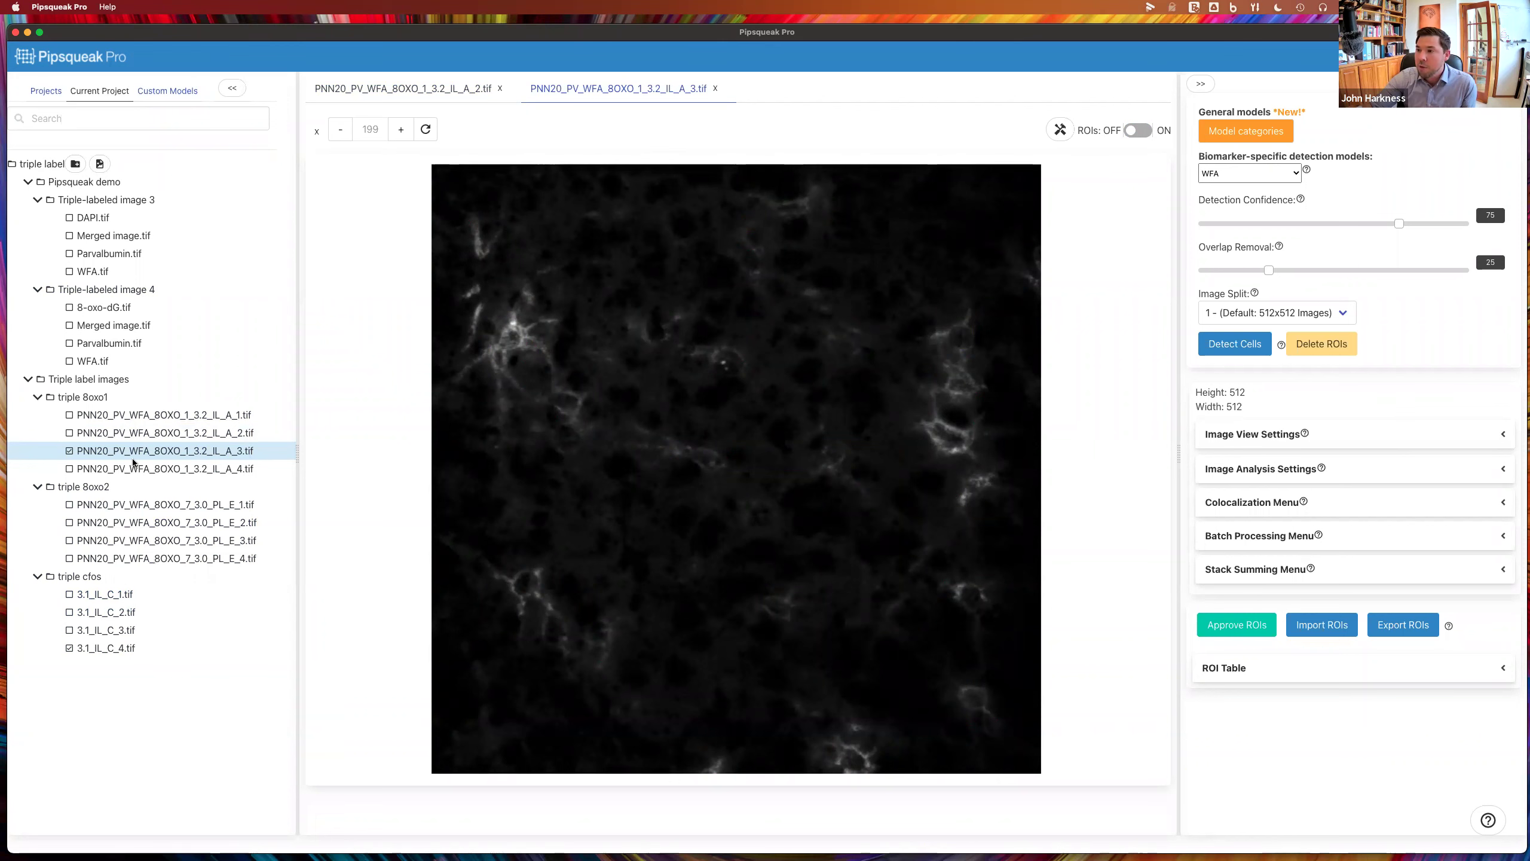
Open PNN10_1F_594PV_488WFA.lif_3.7_OF_H_2.tif from the PNN ten project and hide its ROIs
left_click(50, 91)
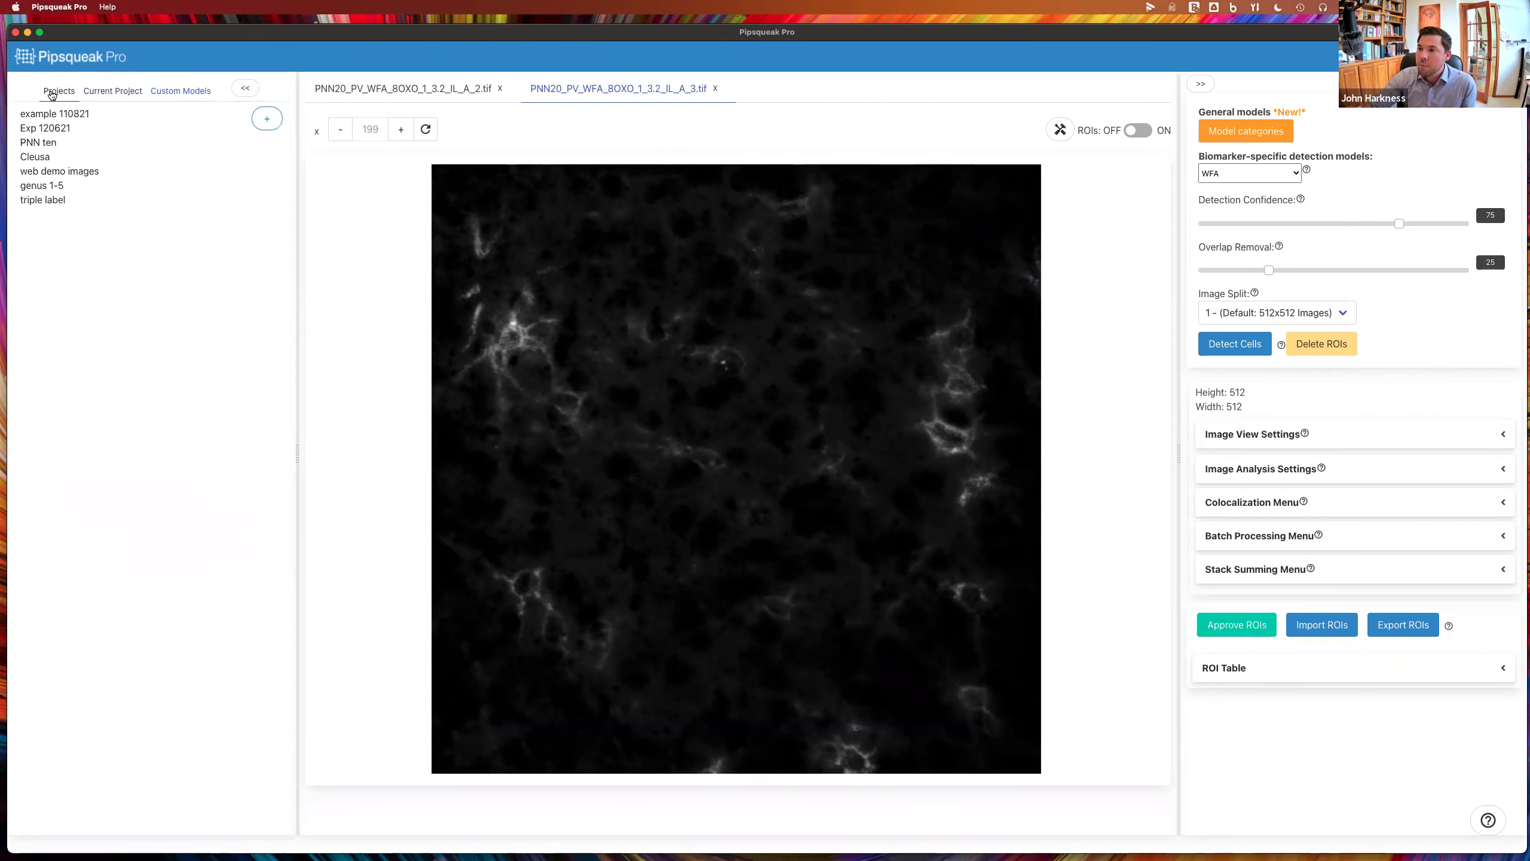
left_click(37, 143)
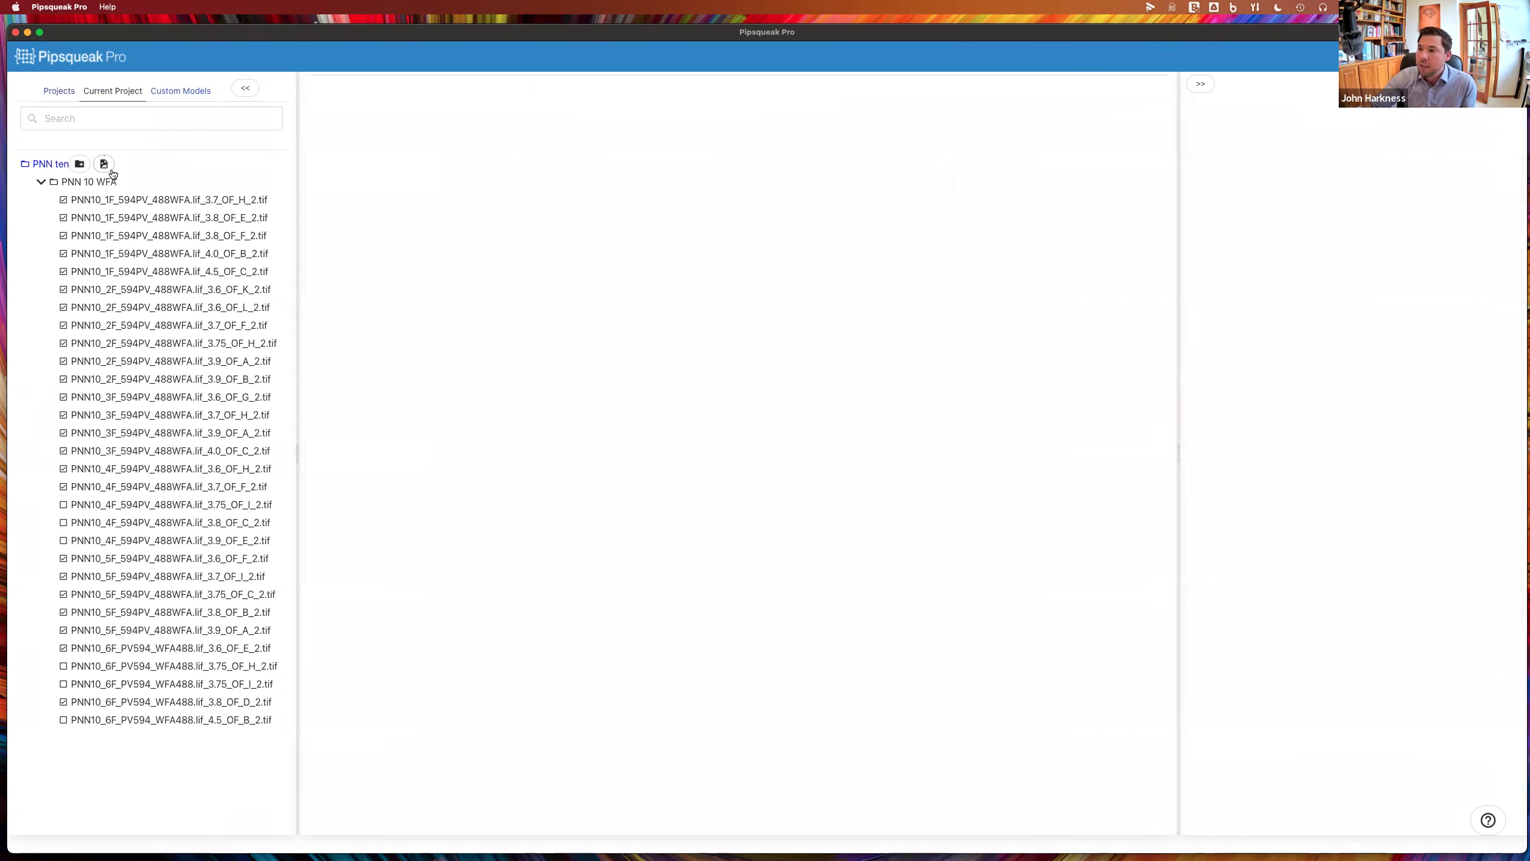
left_click(113, 197)
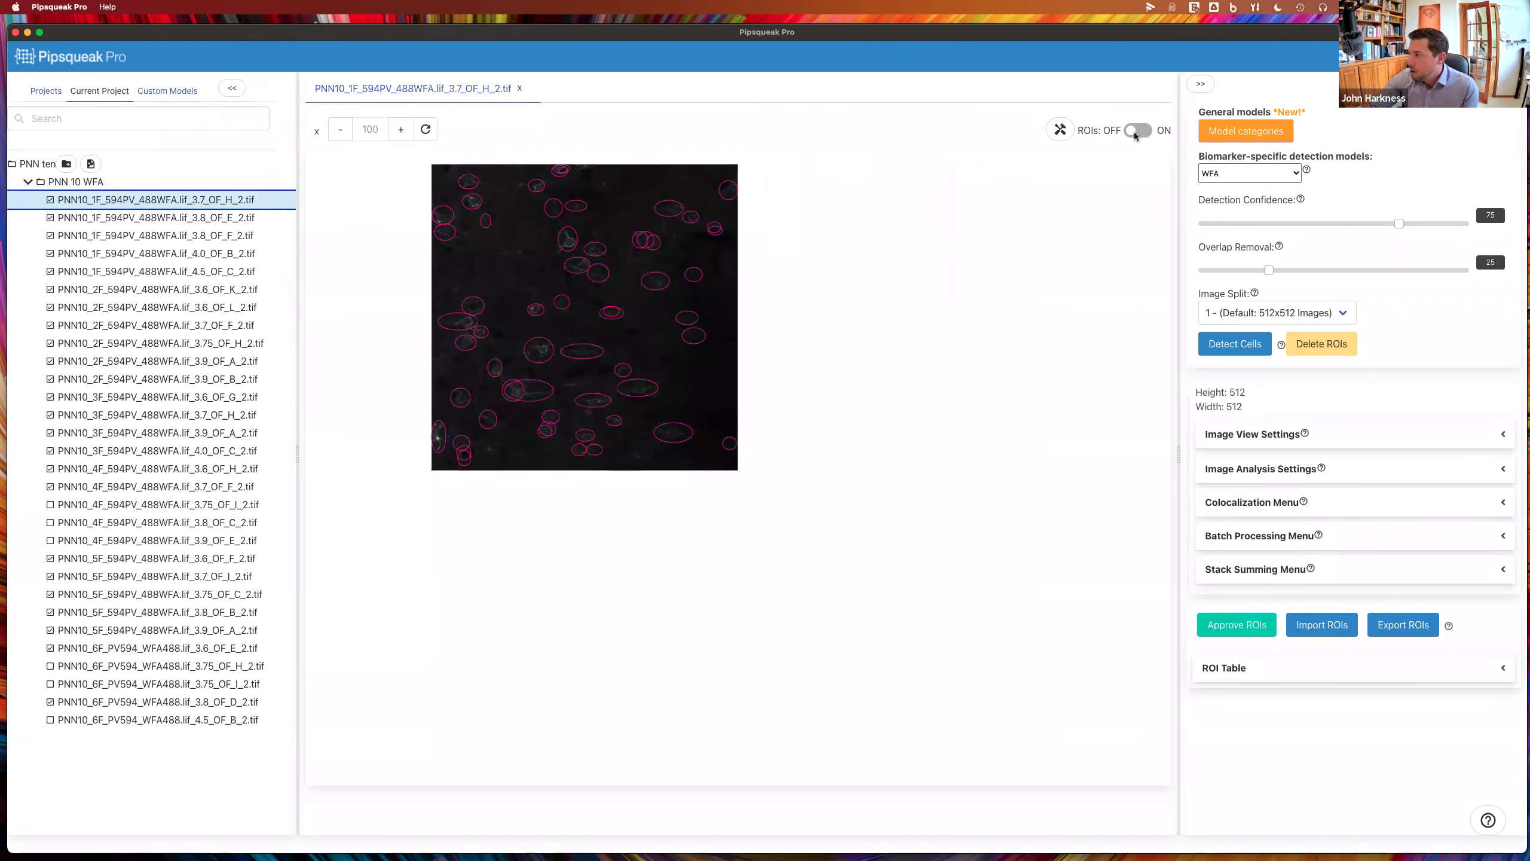
left_click(425, 129)
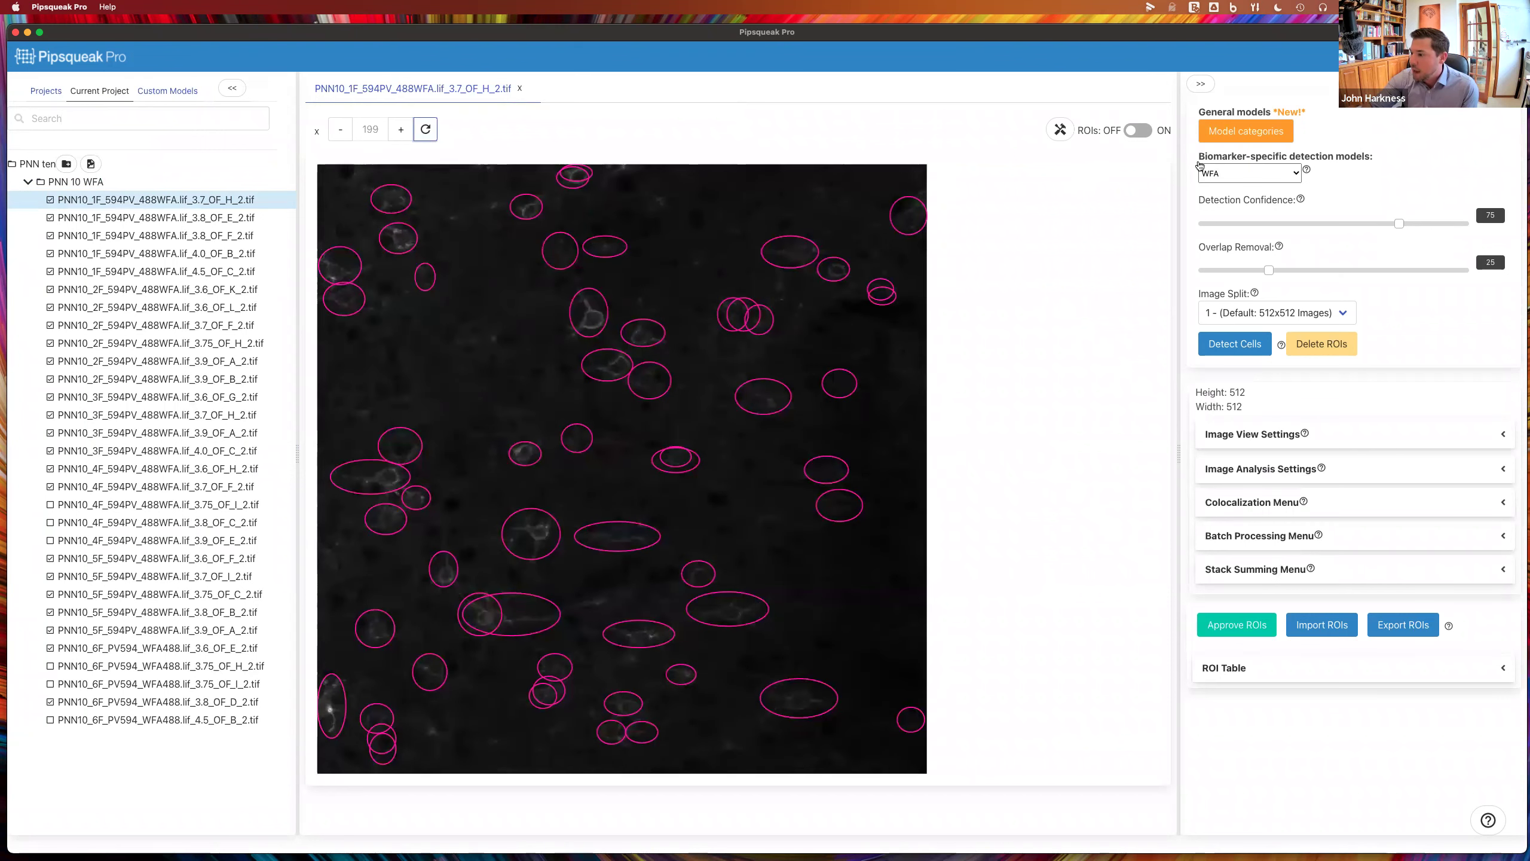
left_click(1138, 132)
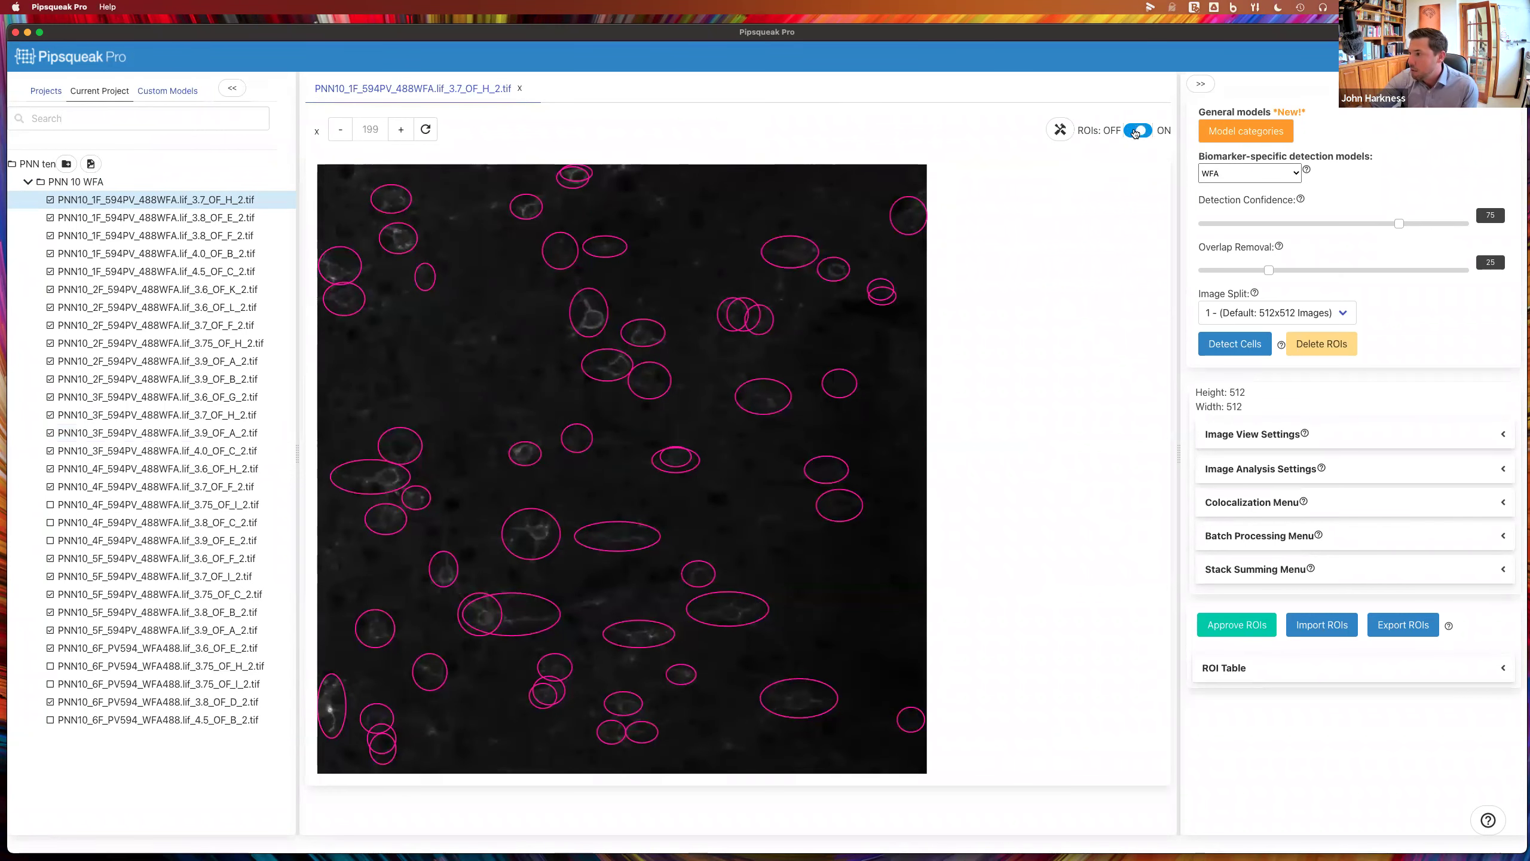
left_click(1136, 130)
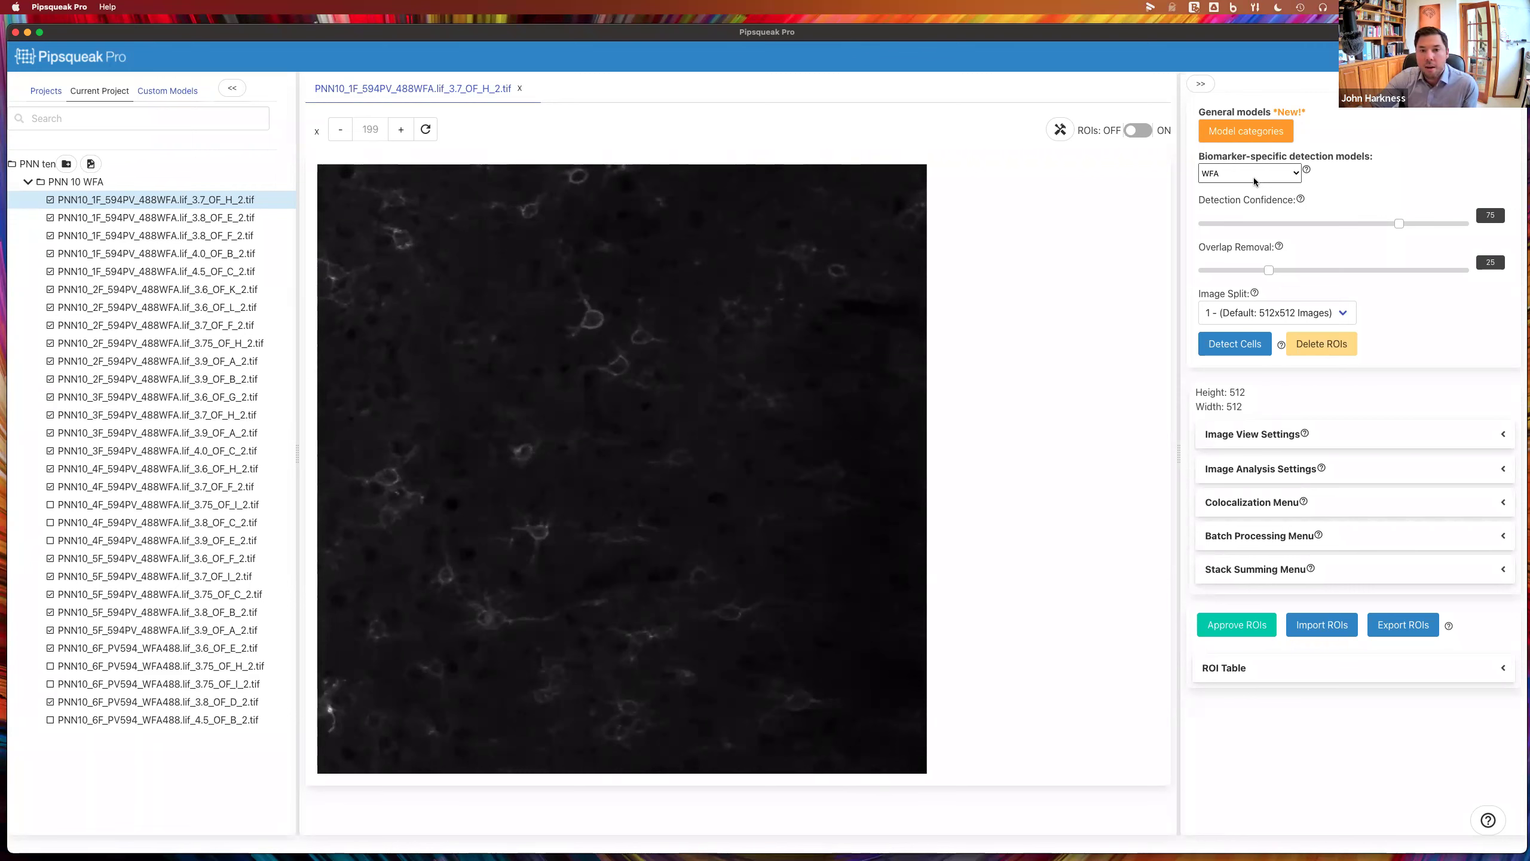
Detect objects in the image with the general Extracellular matrix morphology model
left_click(1223, 134)
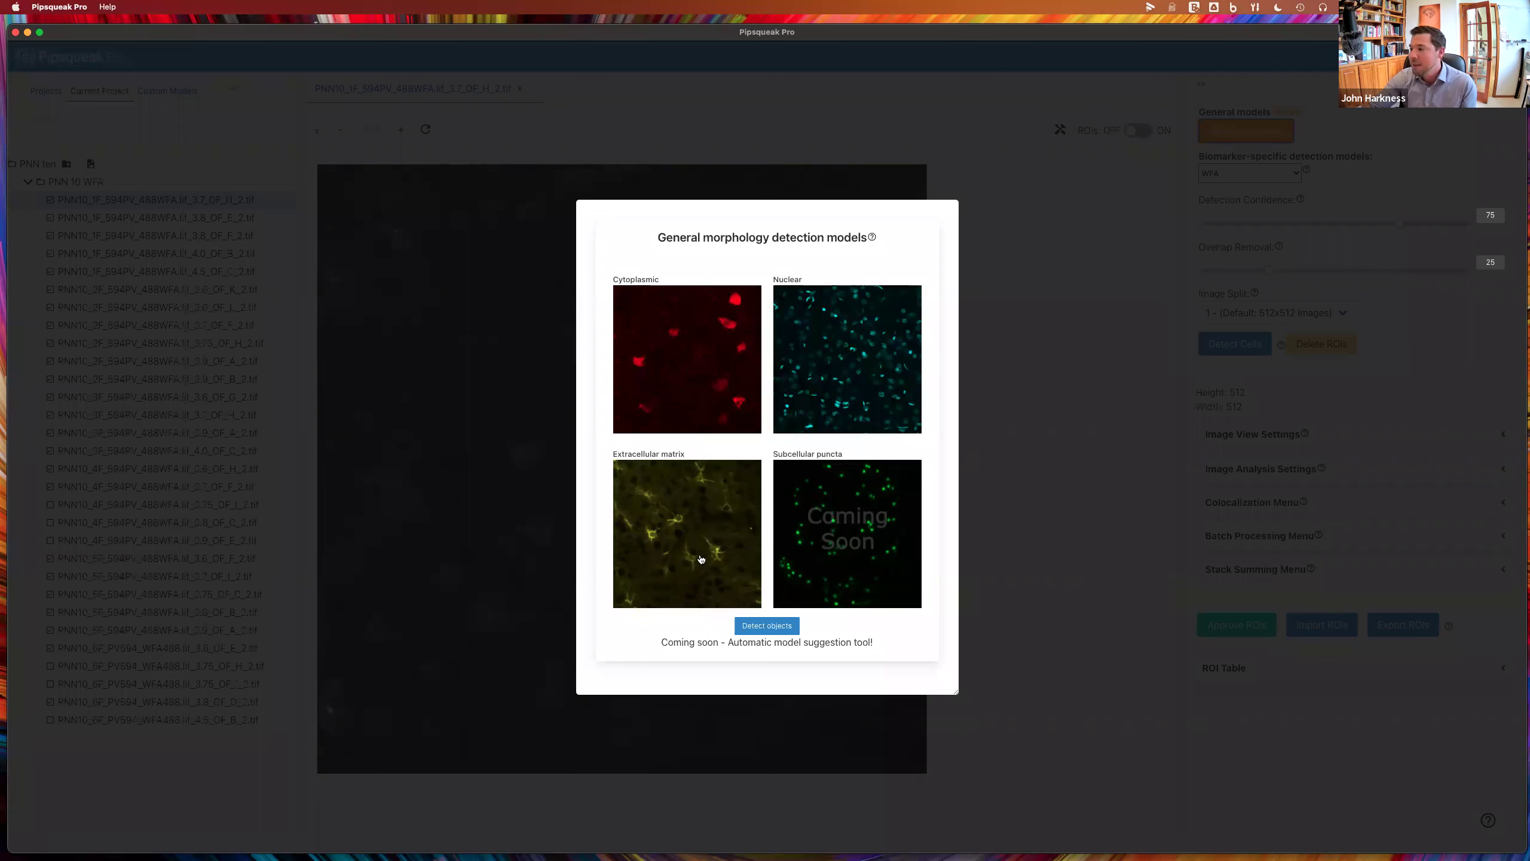
left_click(660, 539)
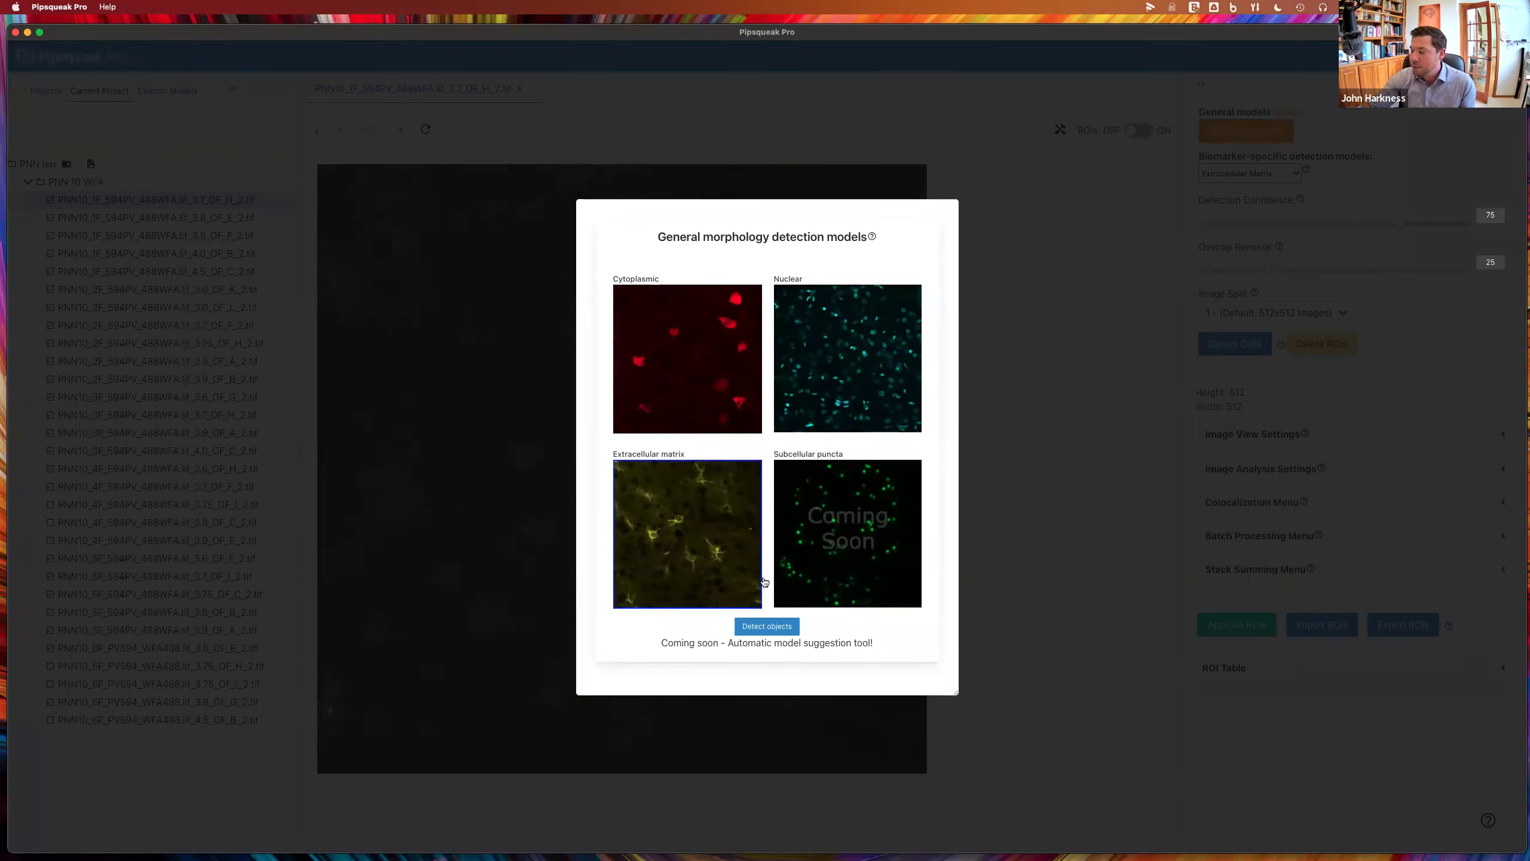
left_click(776, 627)
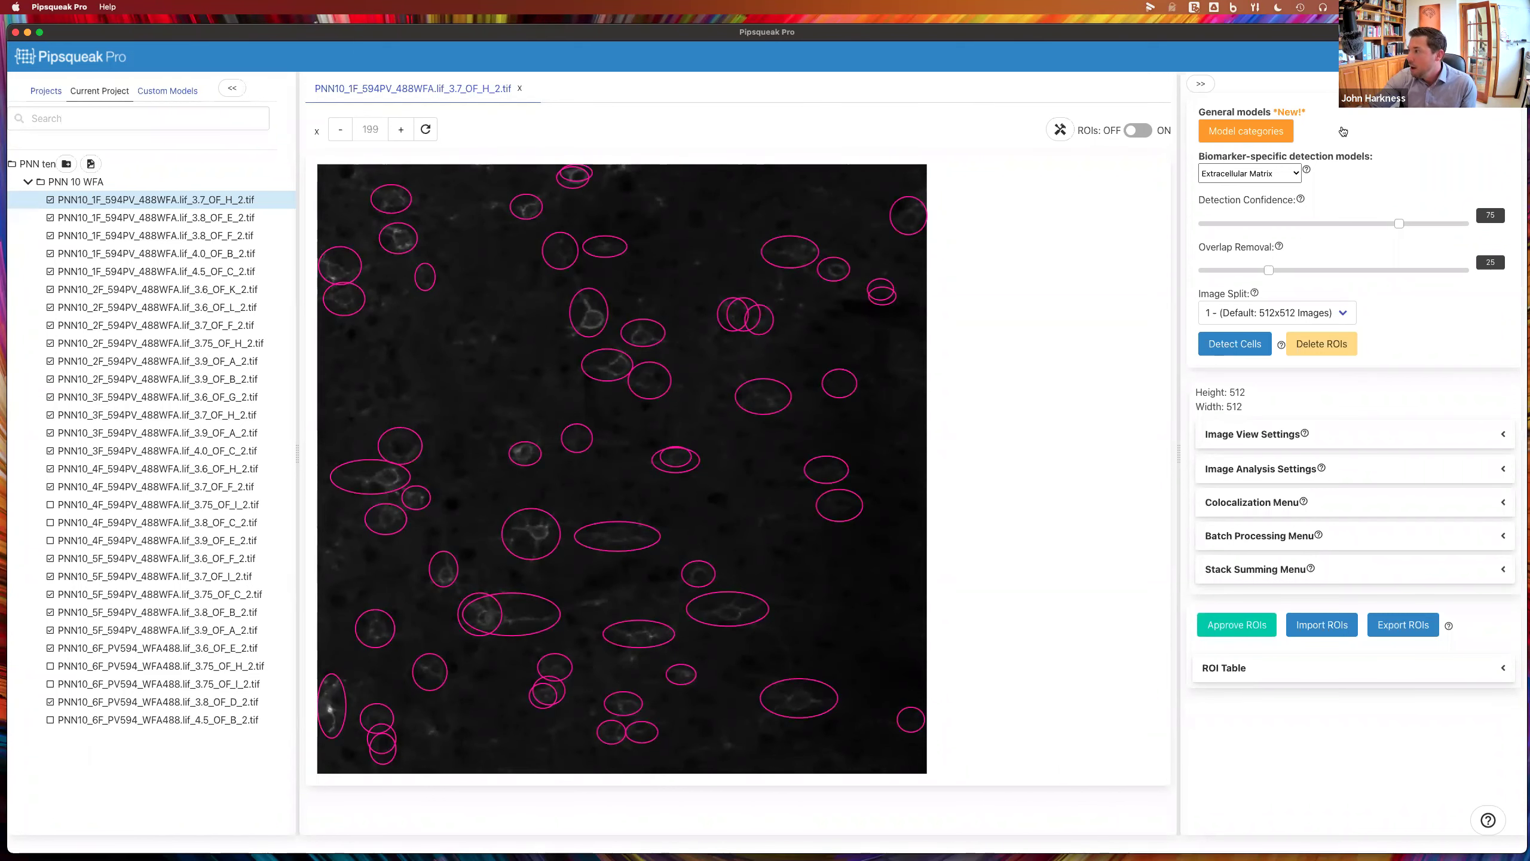
Set the biomarker-specific detection model to WFA
left_click(1269, 174)
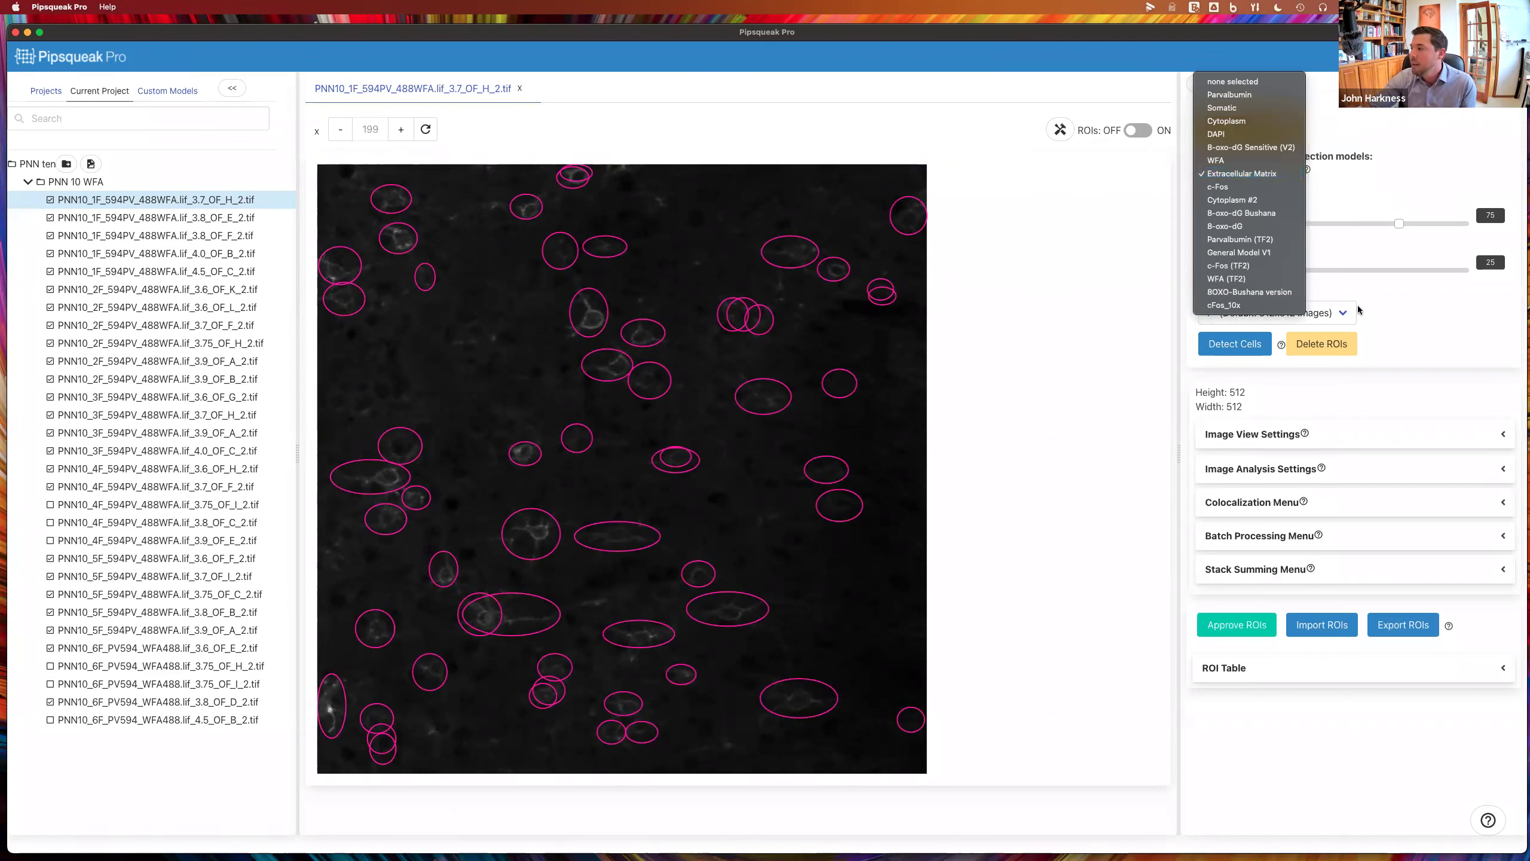
left_click(1374, 315)
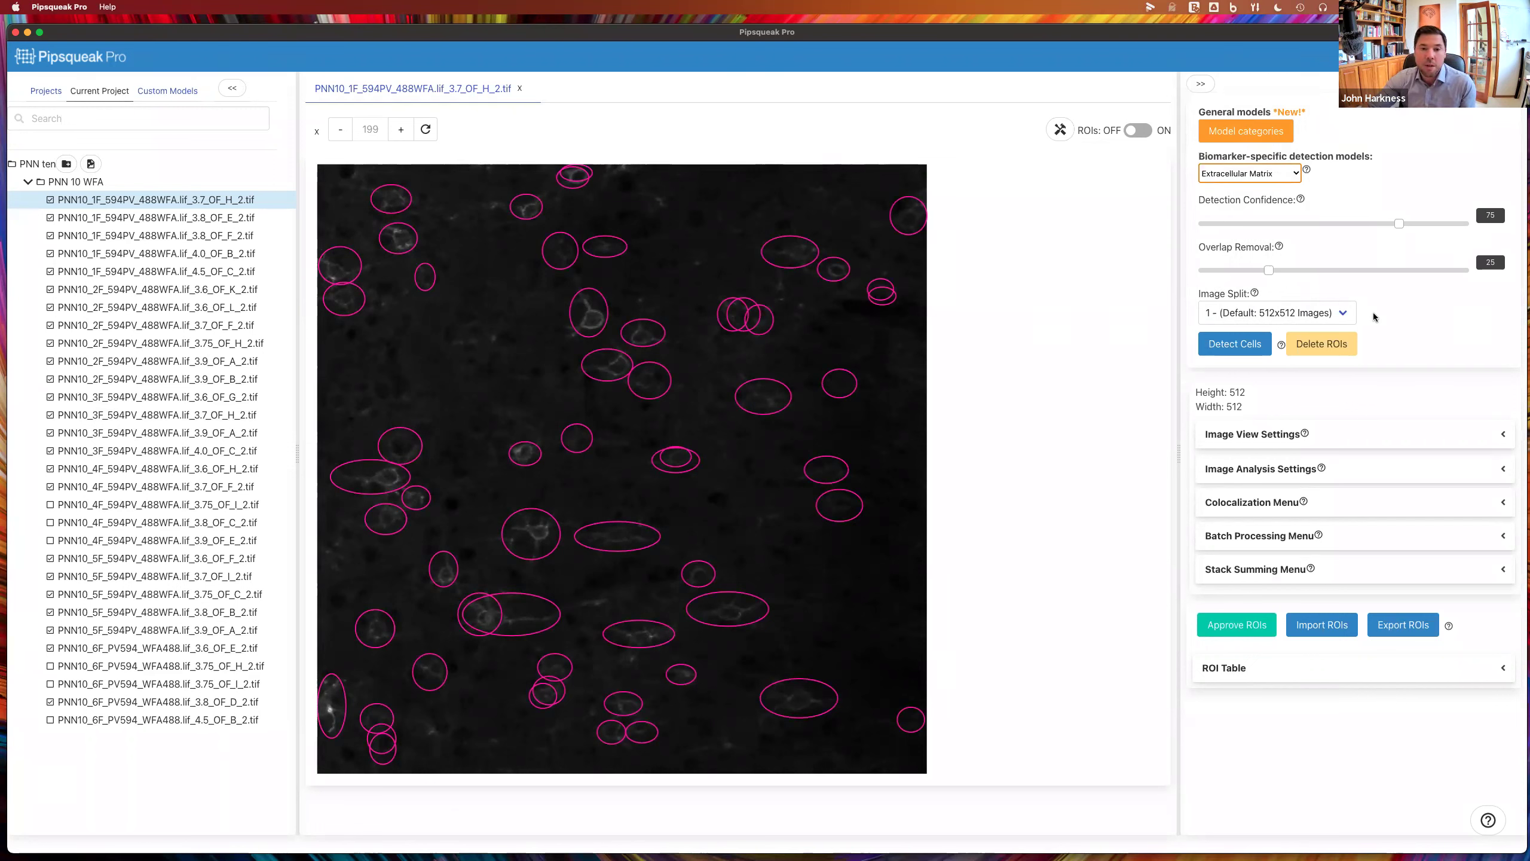
left_click(1250, 173)
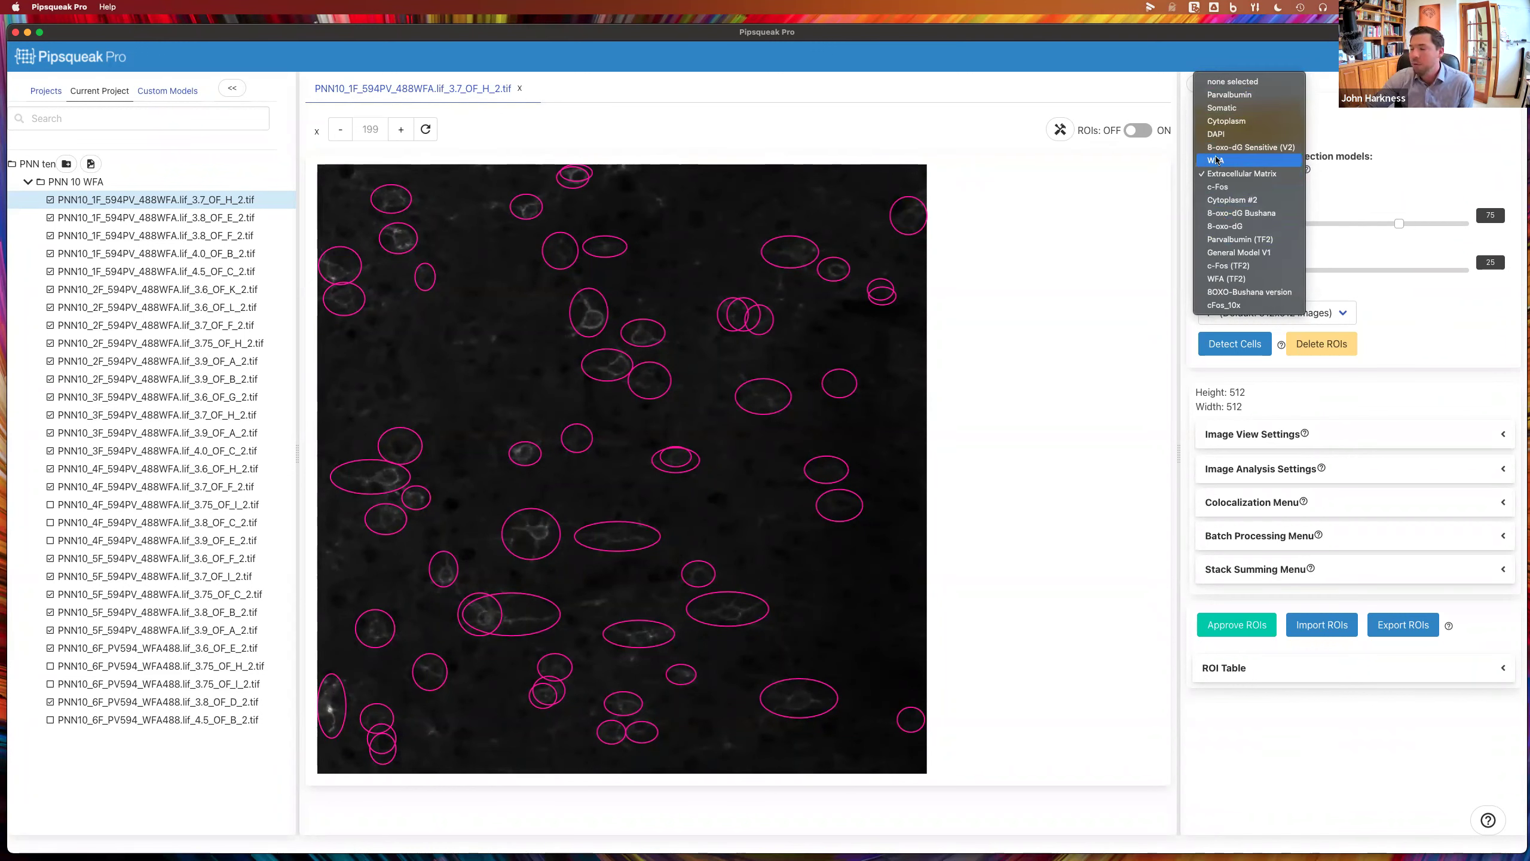
left_click(1216, 160)
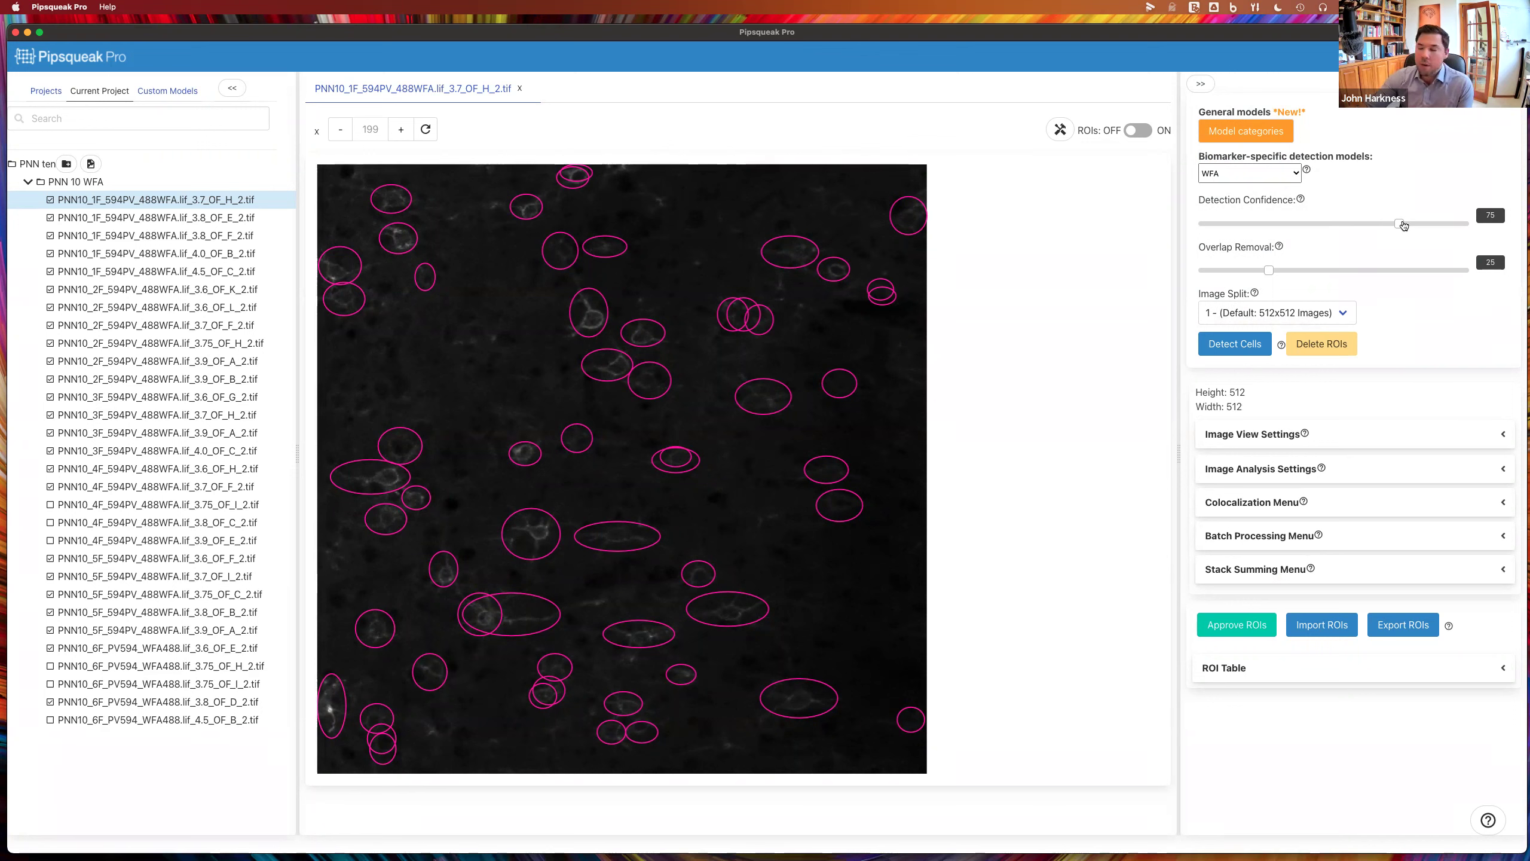
Try different detection confidence levels and set the detection confidence to 35
left_click_drag(1398, 224, 1430, 225)
left_click_drag(1435, 225, 1439, 226)
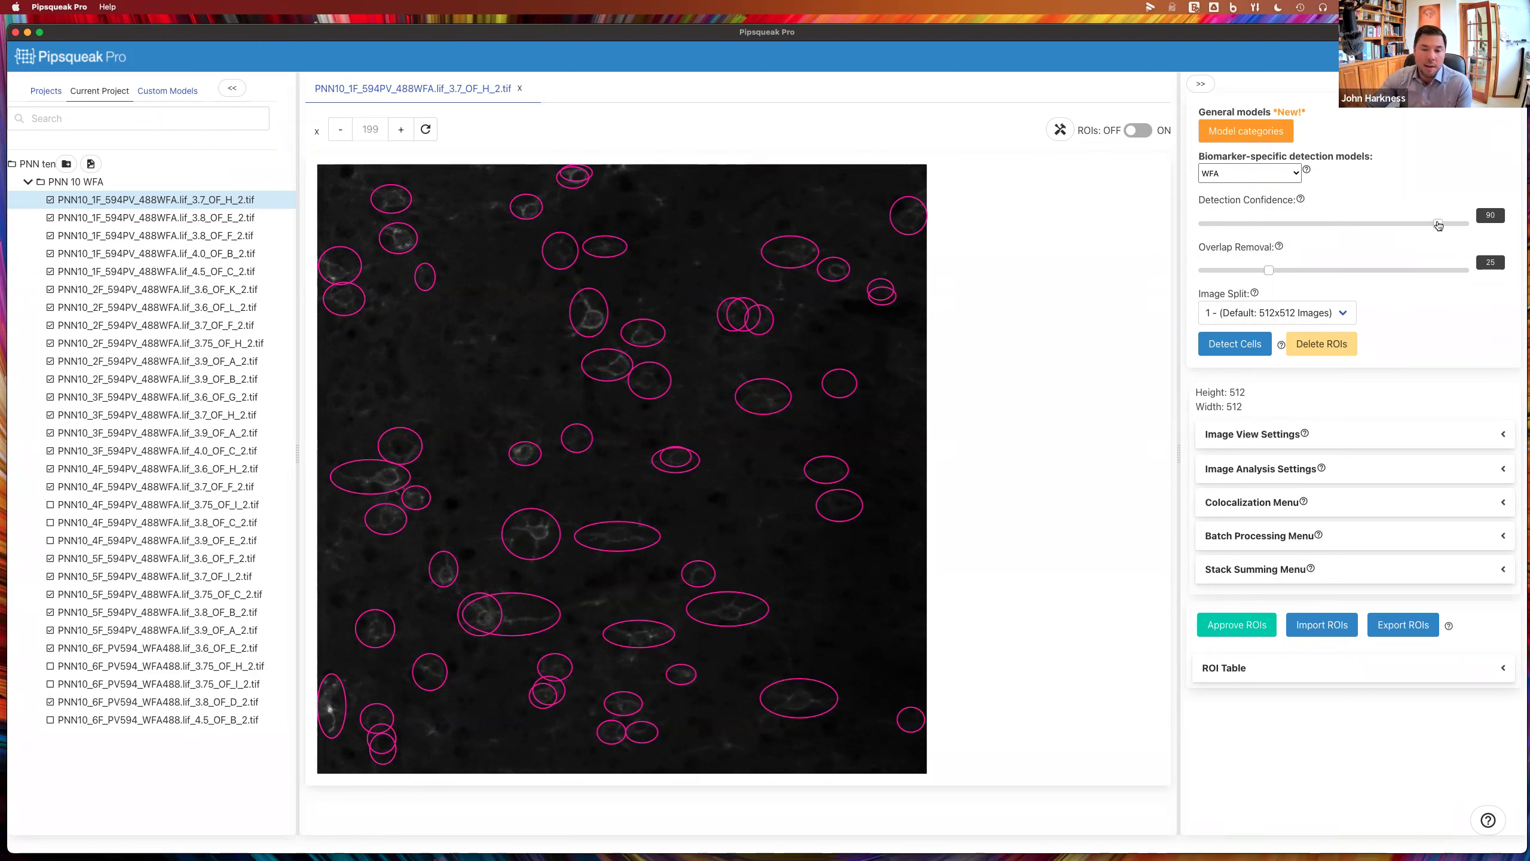
left_click_drag(1438, 226, 1265, 228)
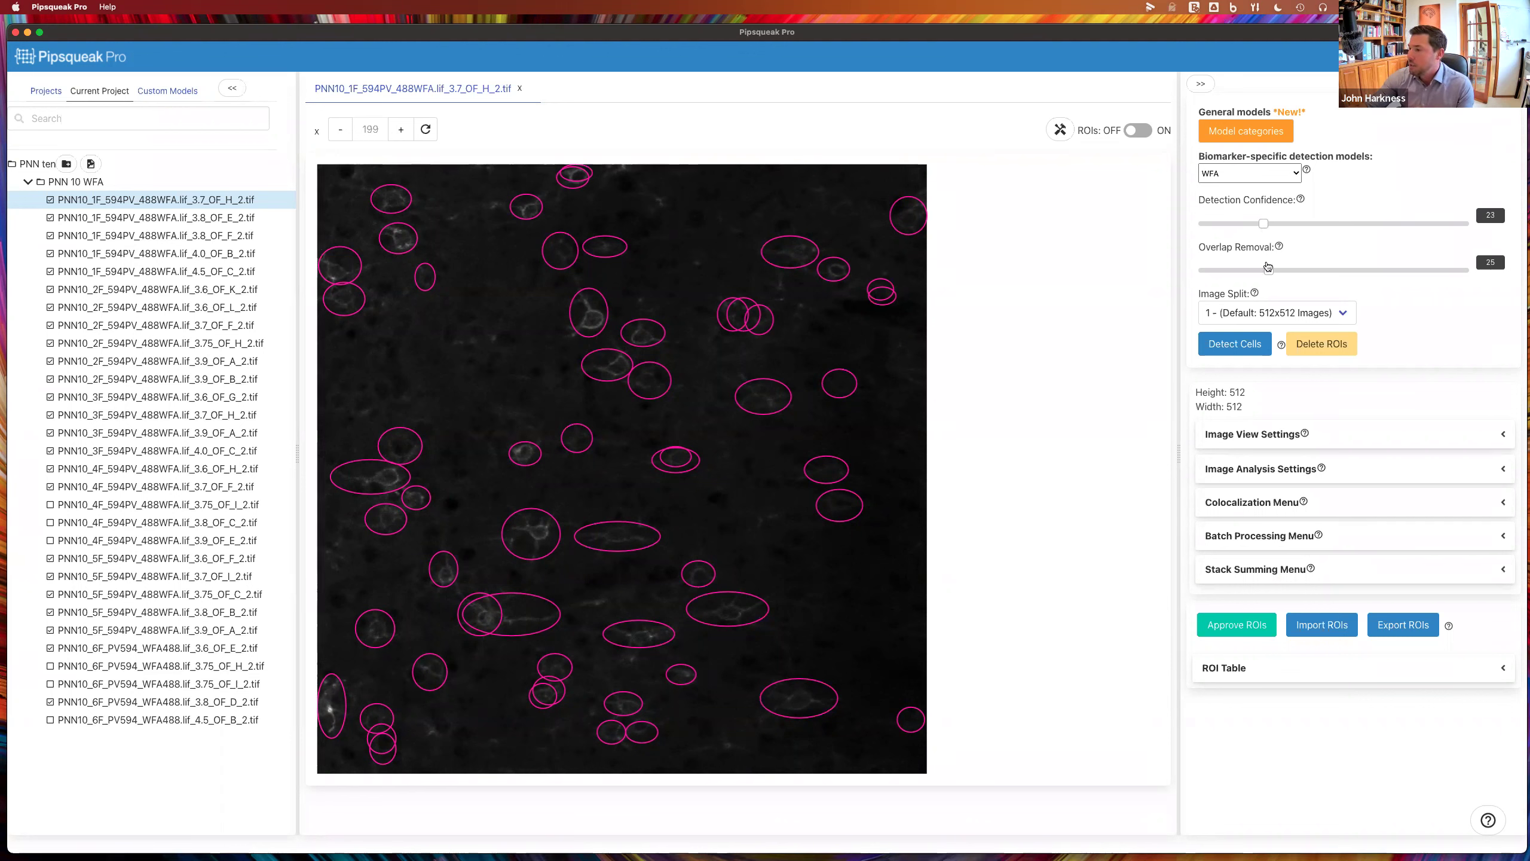
left_click_drag(1270, 226, 1300, 227)
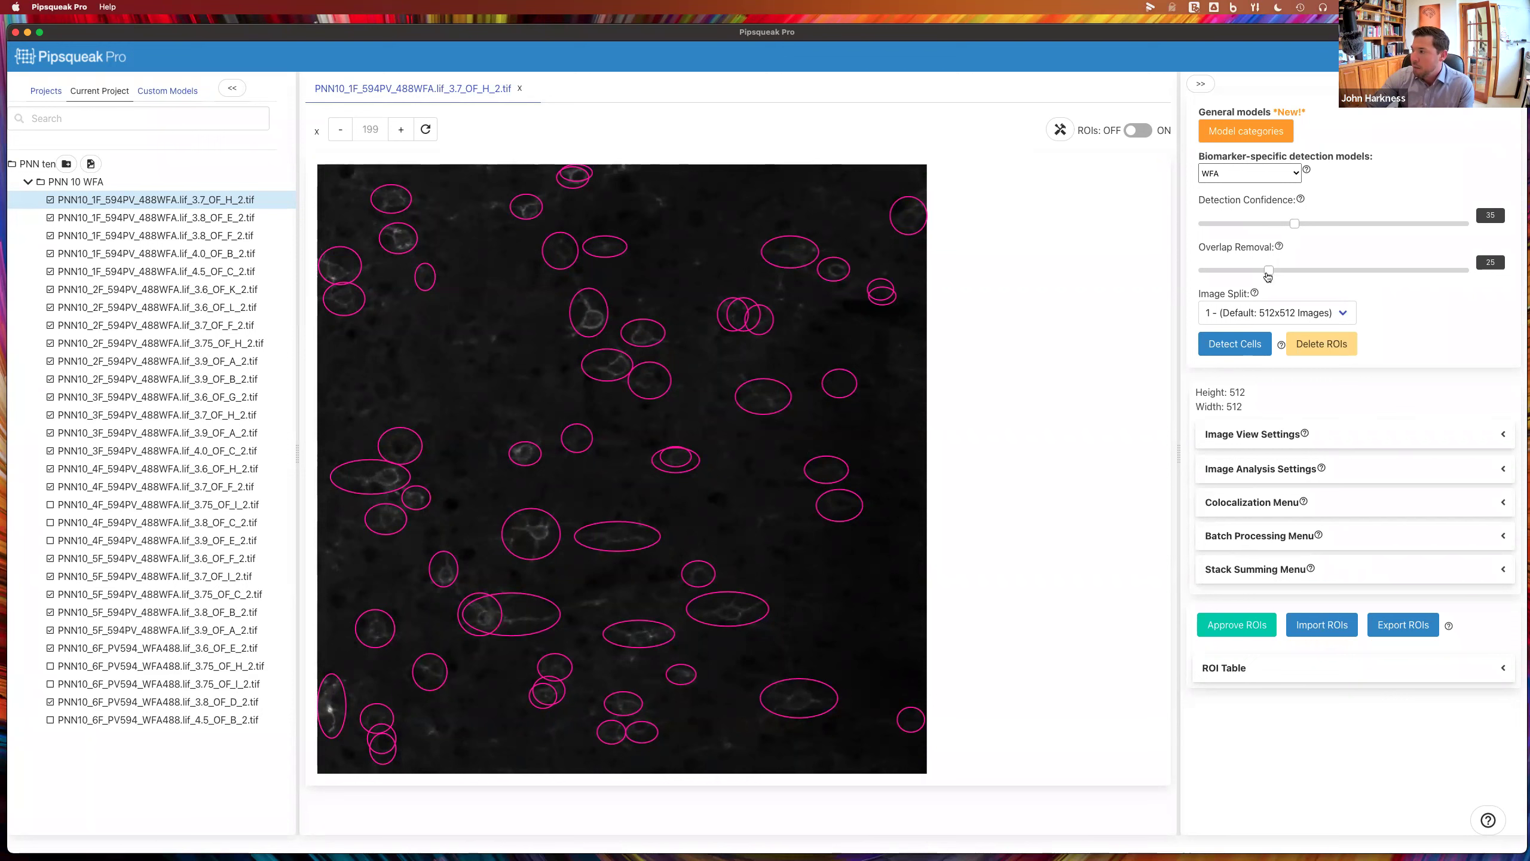
Shift the round ROI in the lower-left part of the image further left from the elongated ROI it overlaps
left_click(489, 627)
left_click(486, 655)
scroll(487, 655, "up", 8)
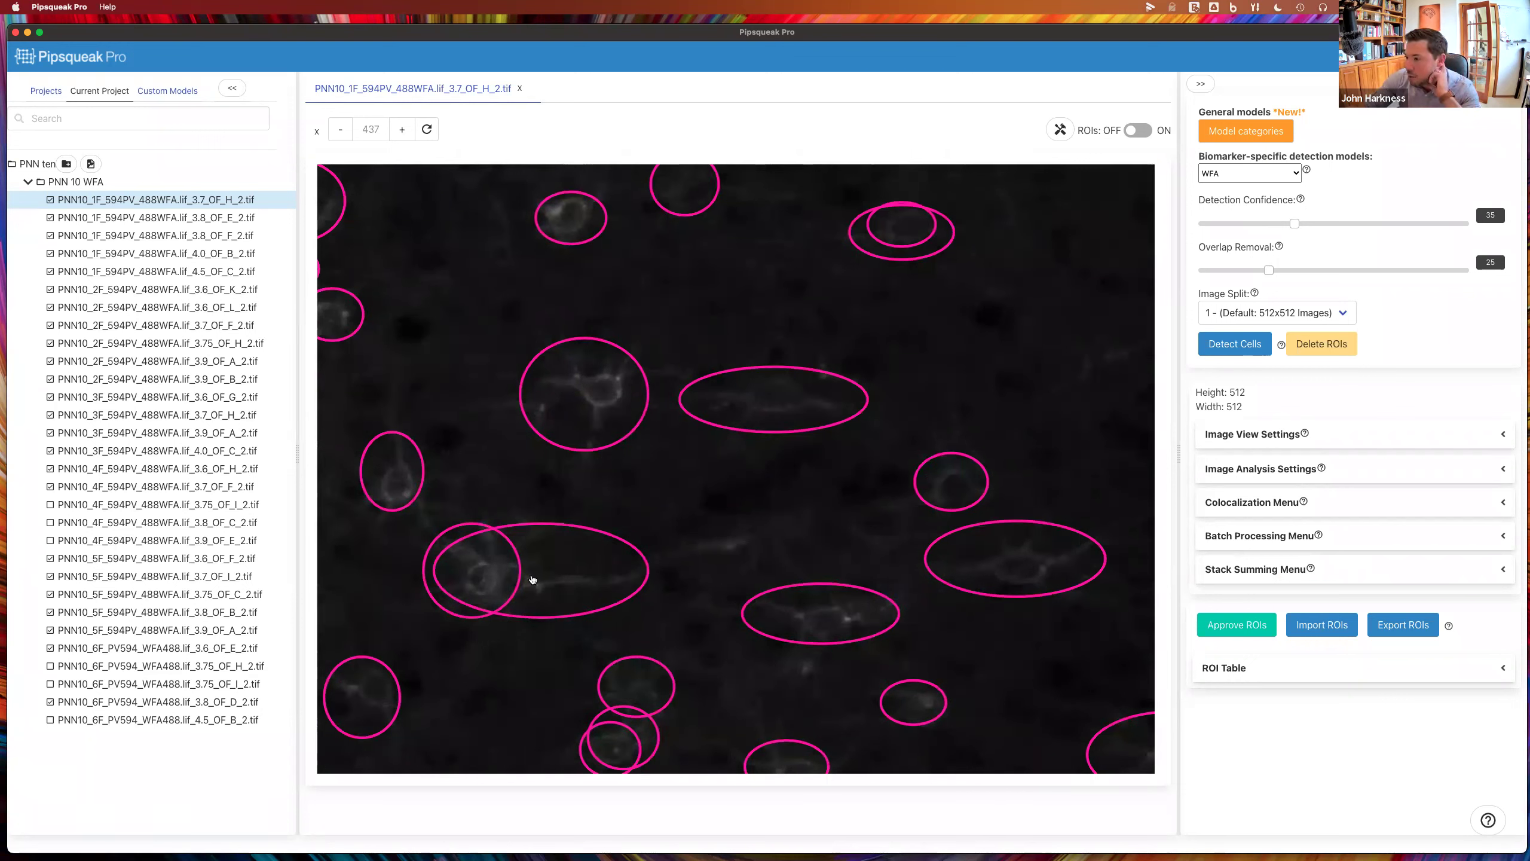
left_click(516, 591)
left_click_drag(492, 575, 542, 609)
left_click_drag(381, 618, 451, 589)
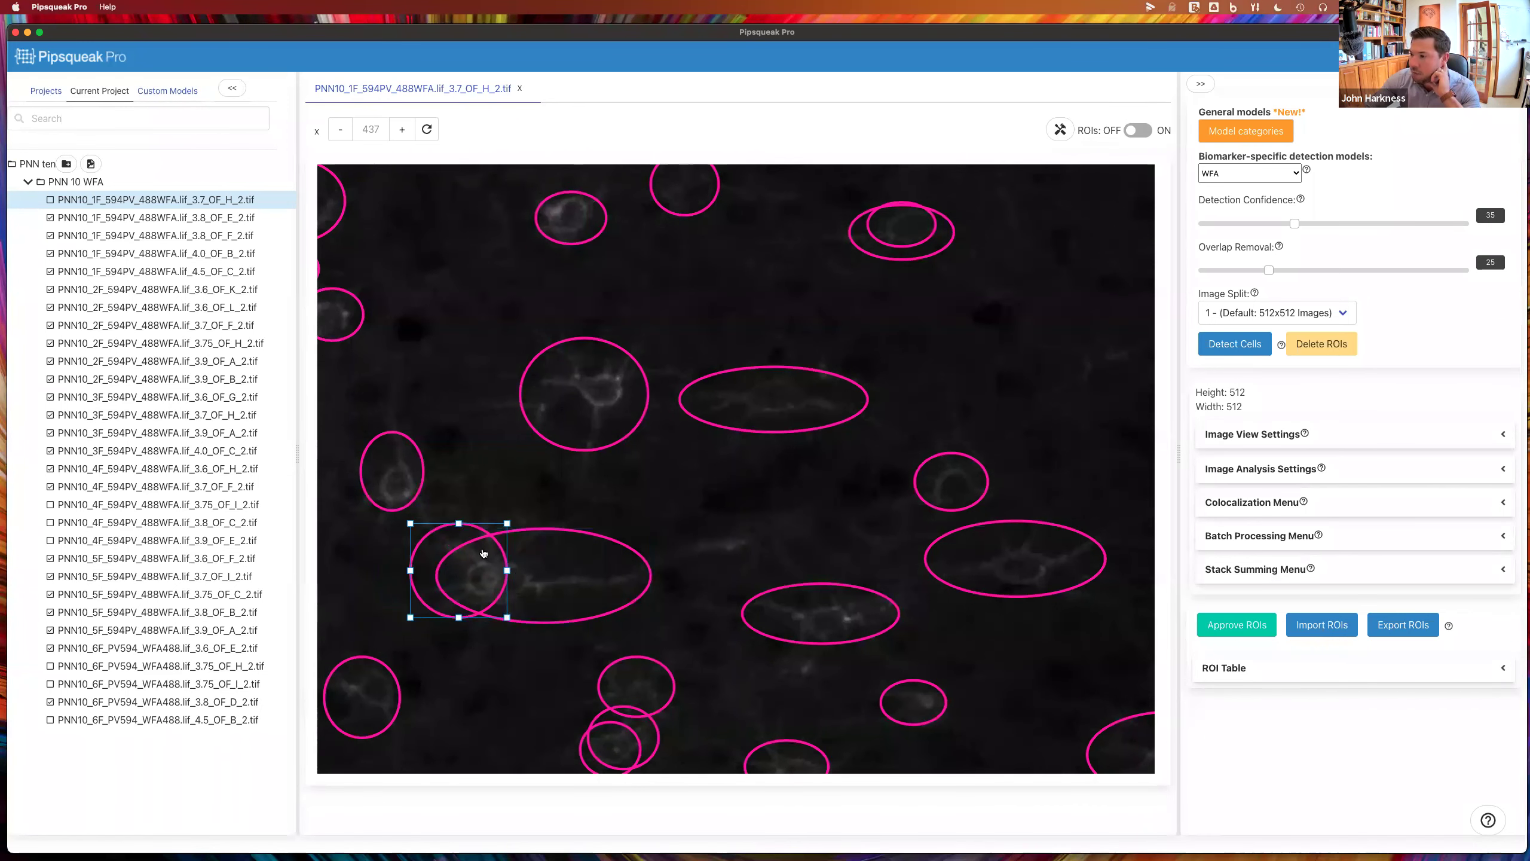
left_click(556, 614)
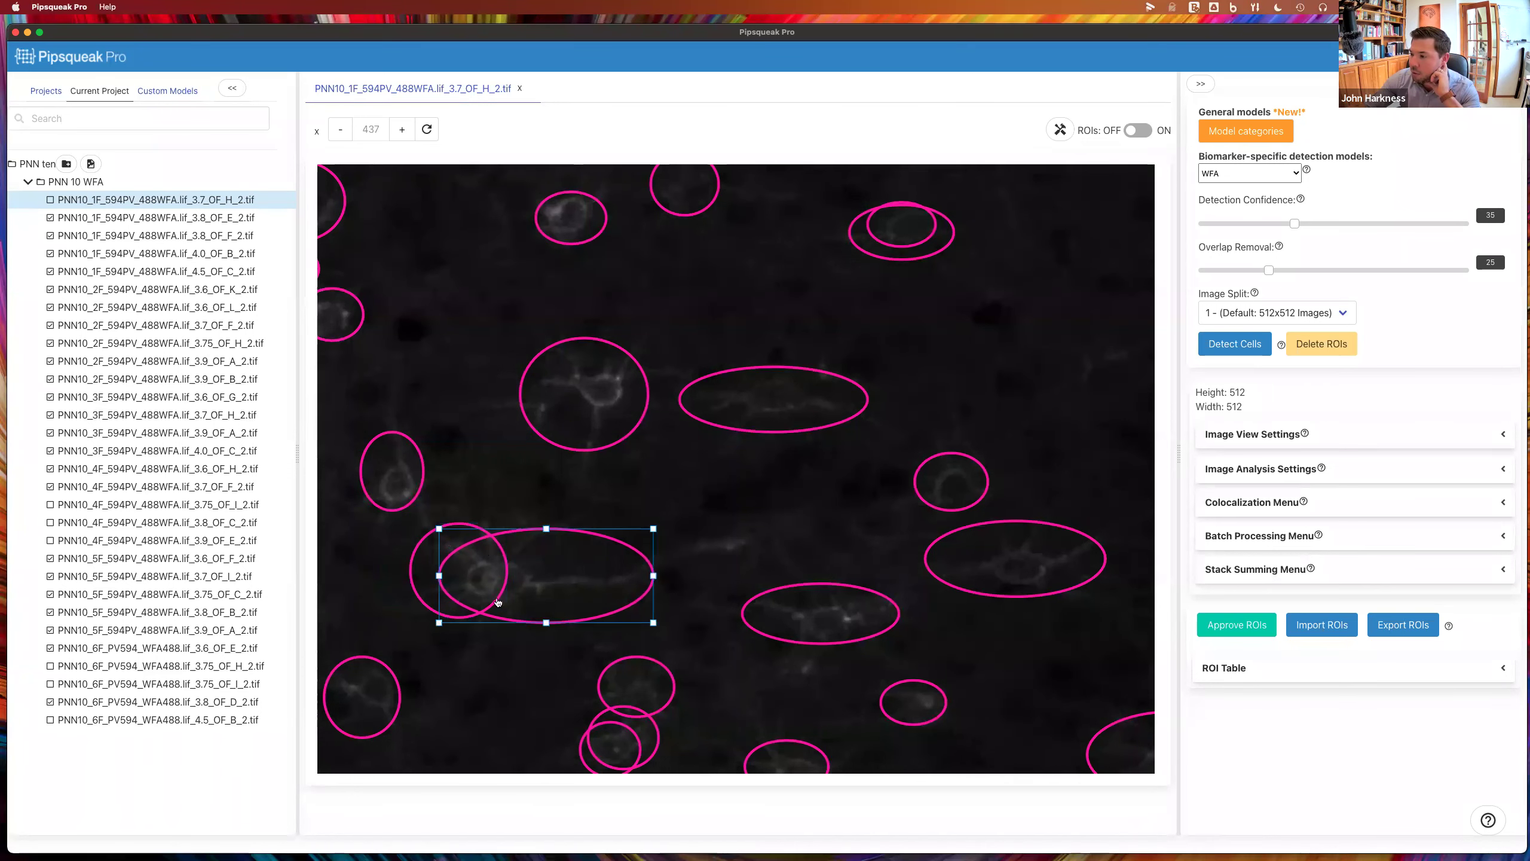
left_click(423, 596)
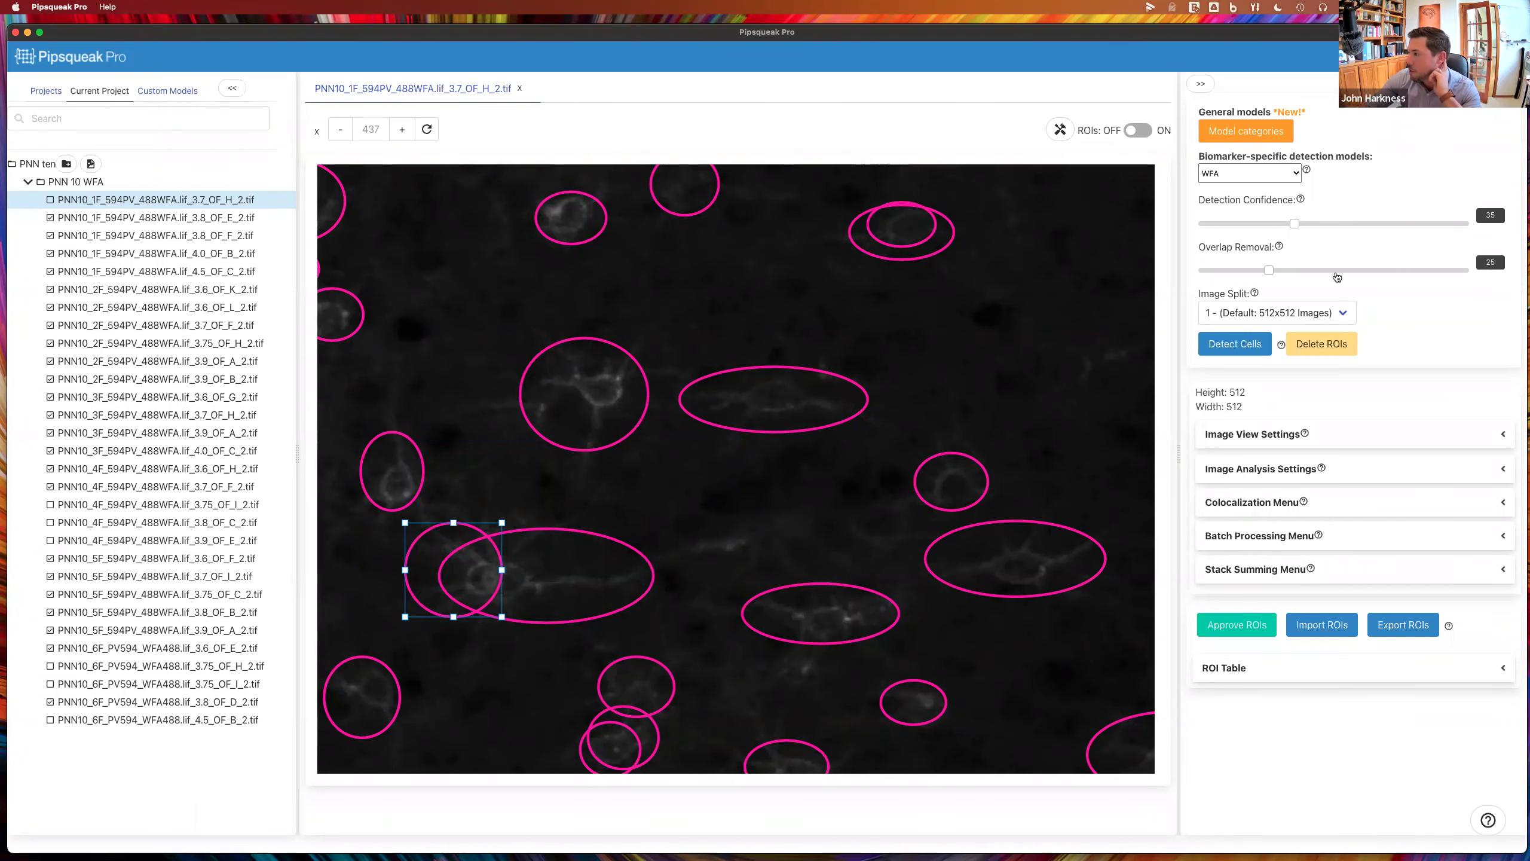
Delete the larger outer ROI of the nested pair in the upper-right part of the image
left_click(906, 230)
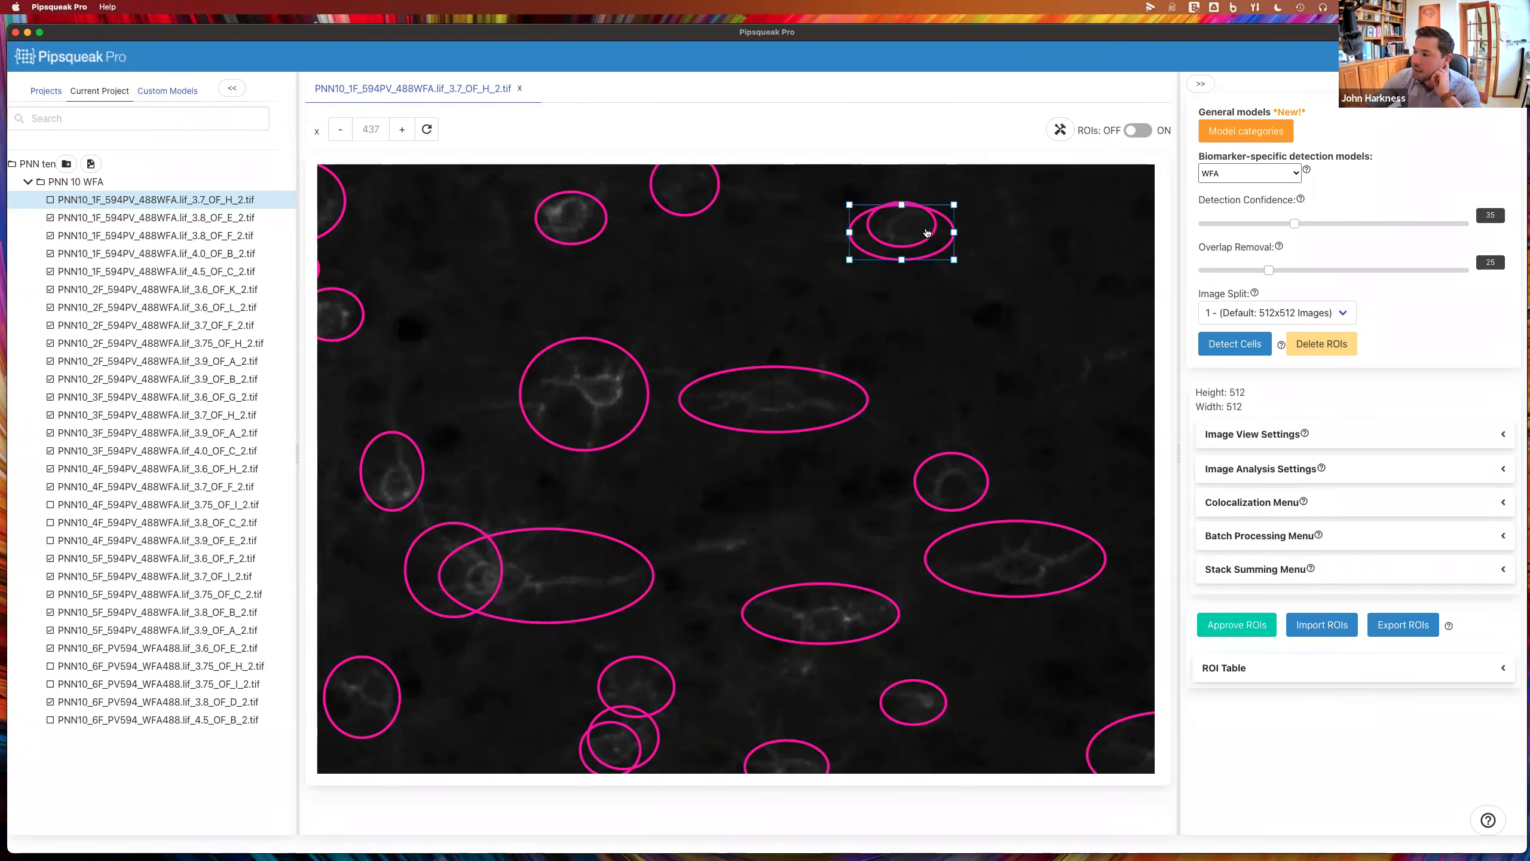
key("BackSpace")
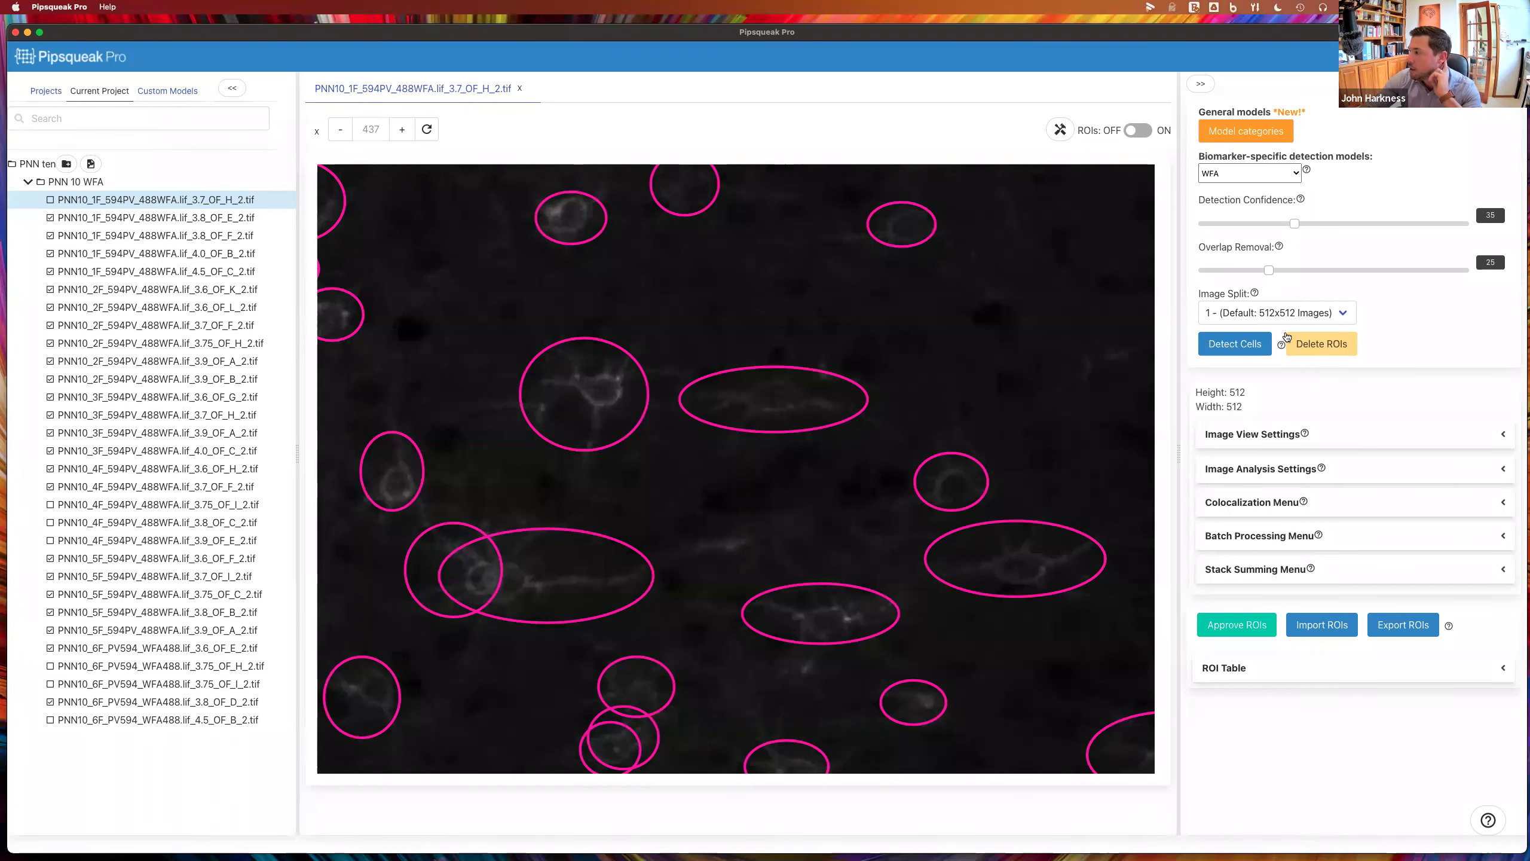
Rerun cell detection with the WFA model at confidence 35, overwriting the current ROI set
left_click(1253, 350)
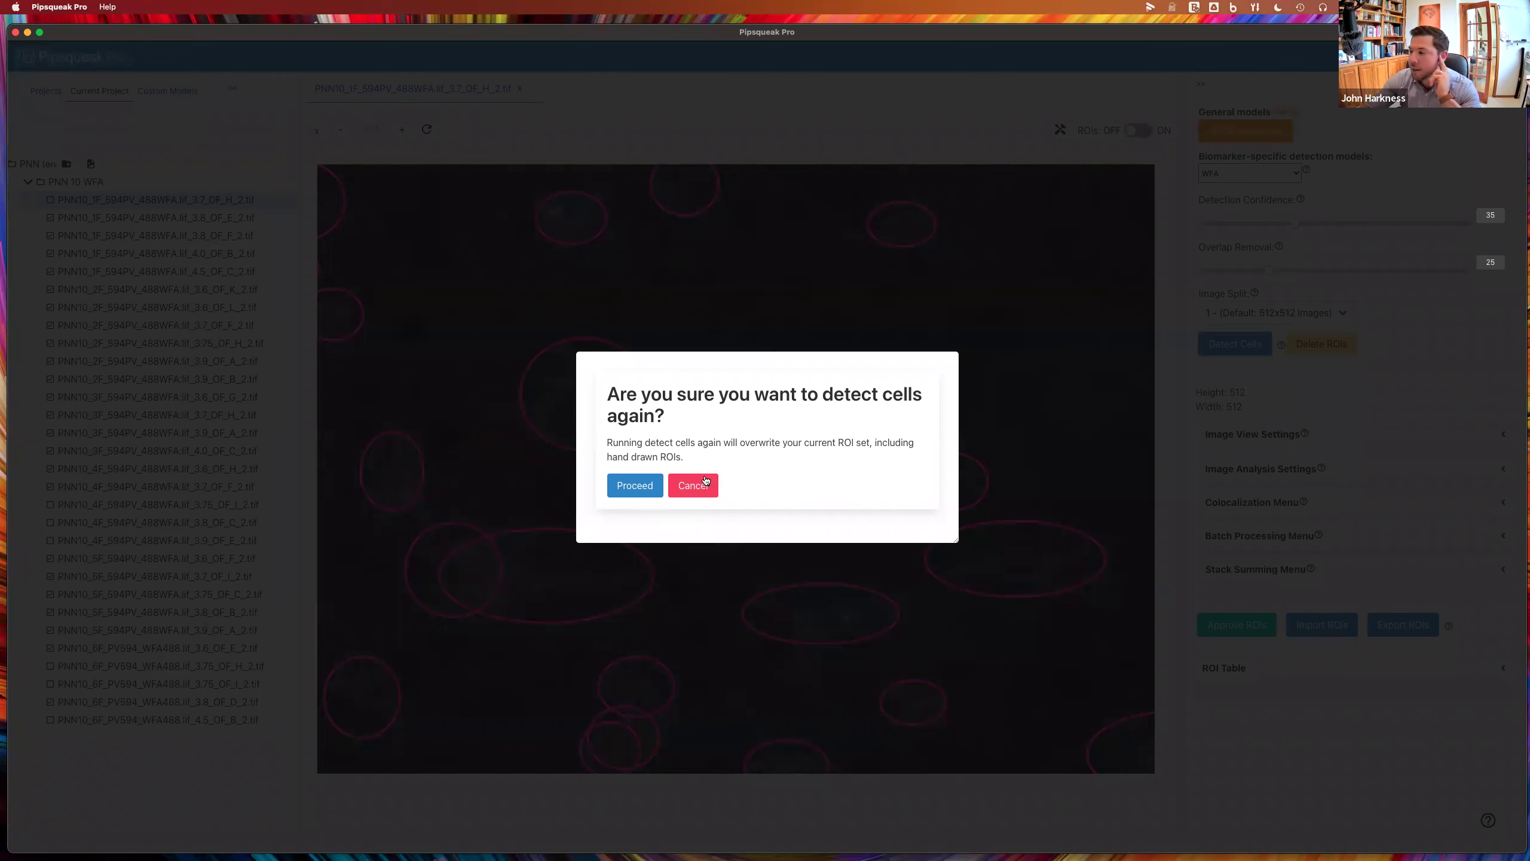
left_click(649, 488)
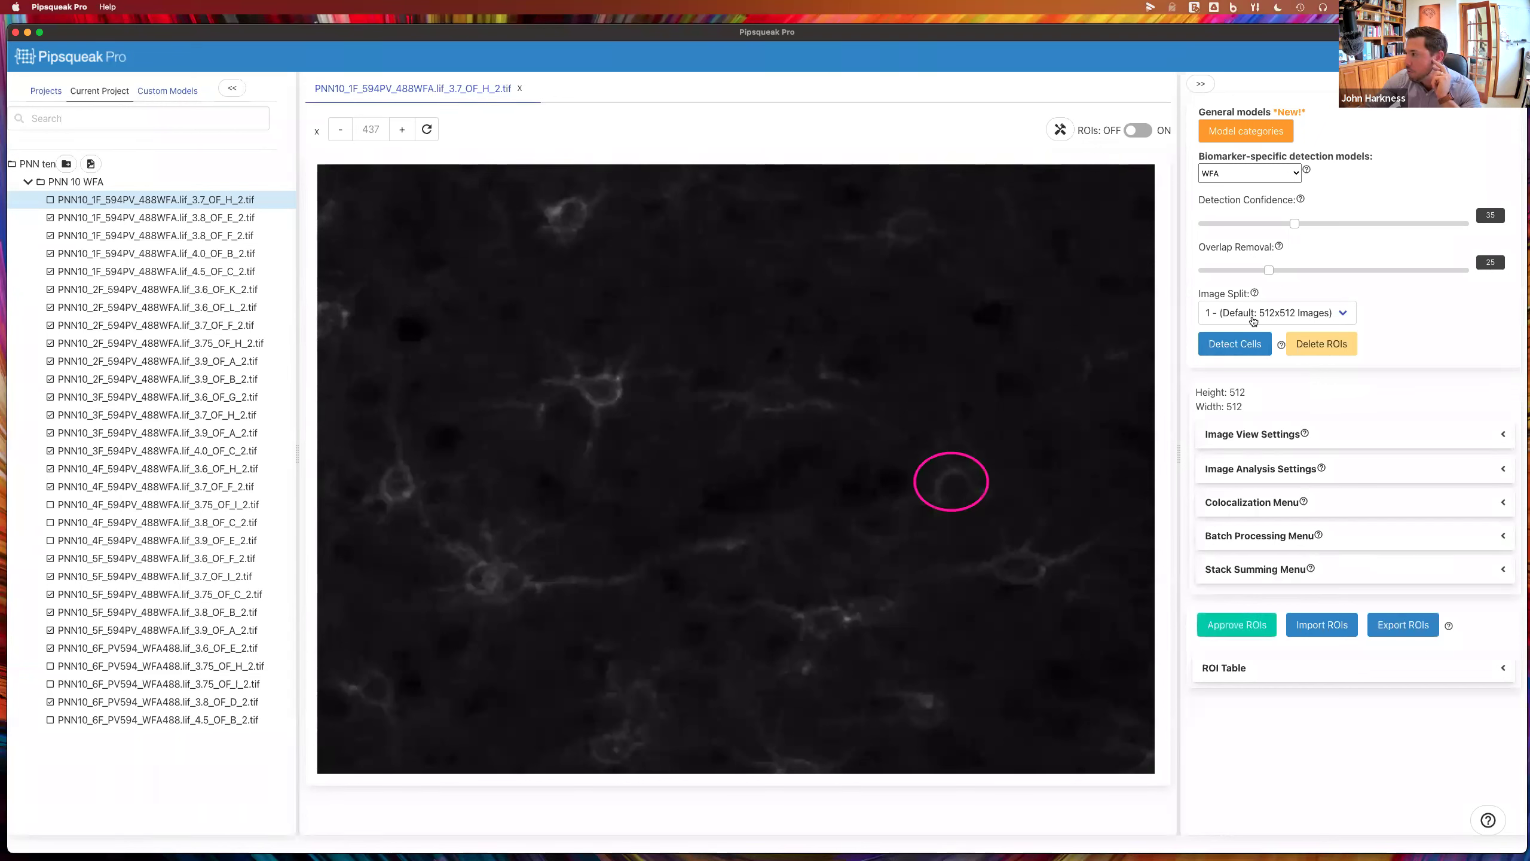
left_click(341, 131)
left_click(341, 130)
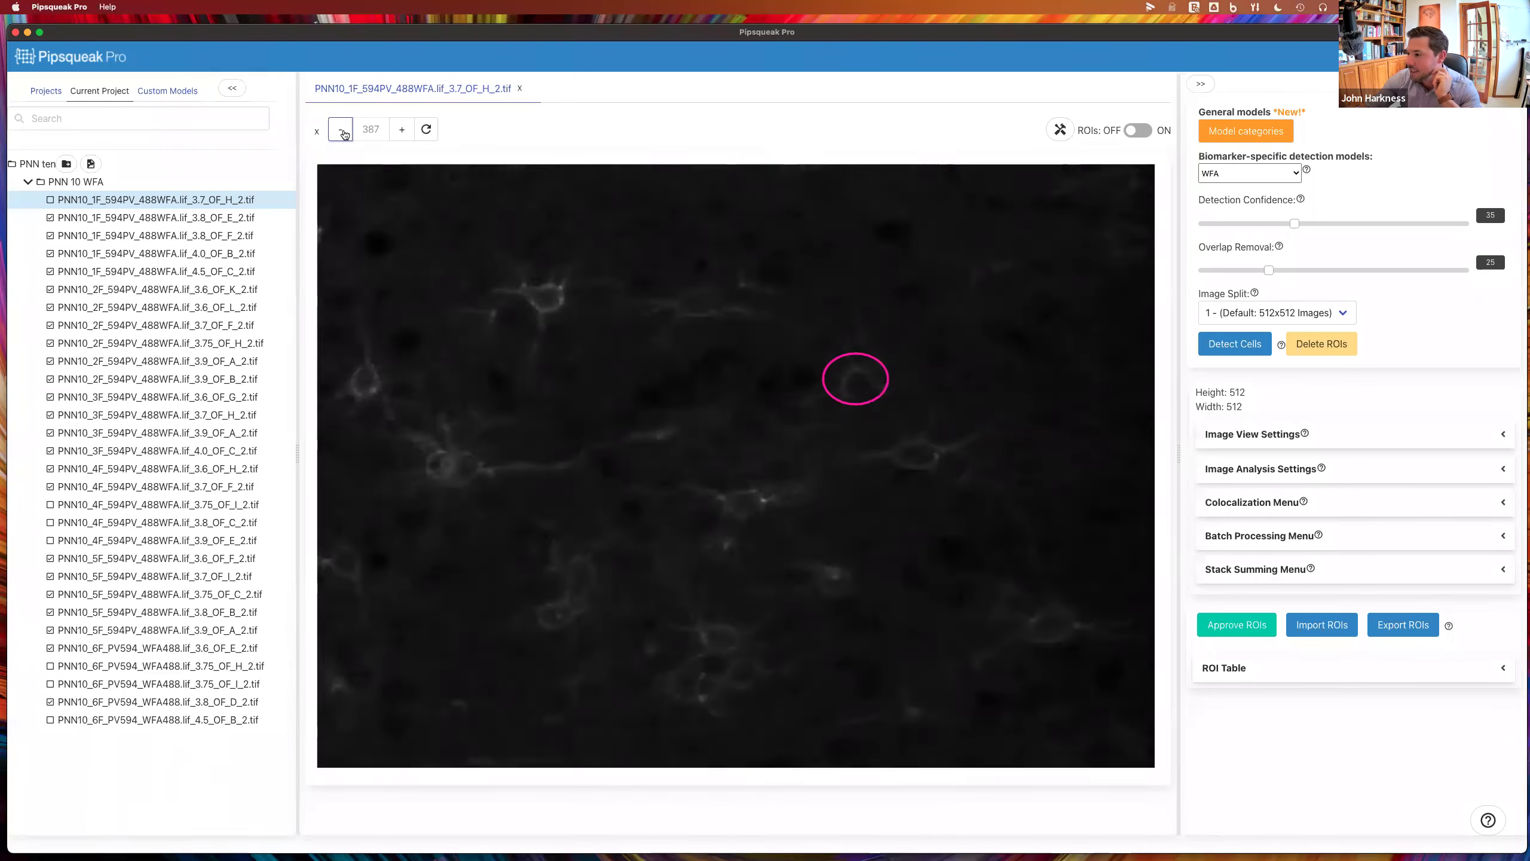
left_click(341, 129)
left_click(341, 130)
left_click(425, 129)
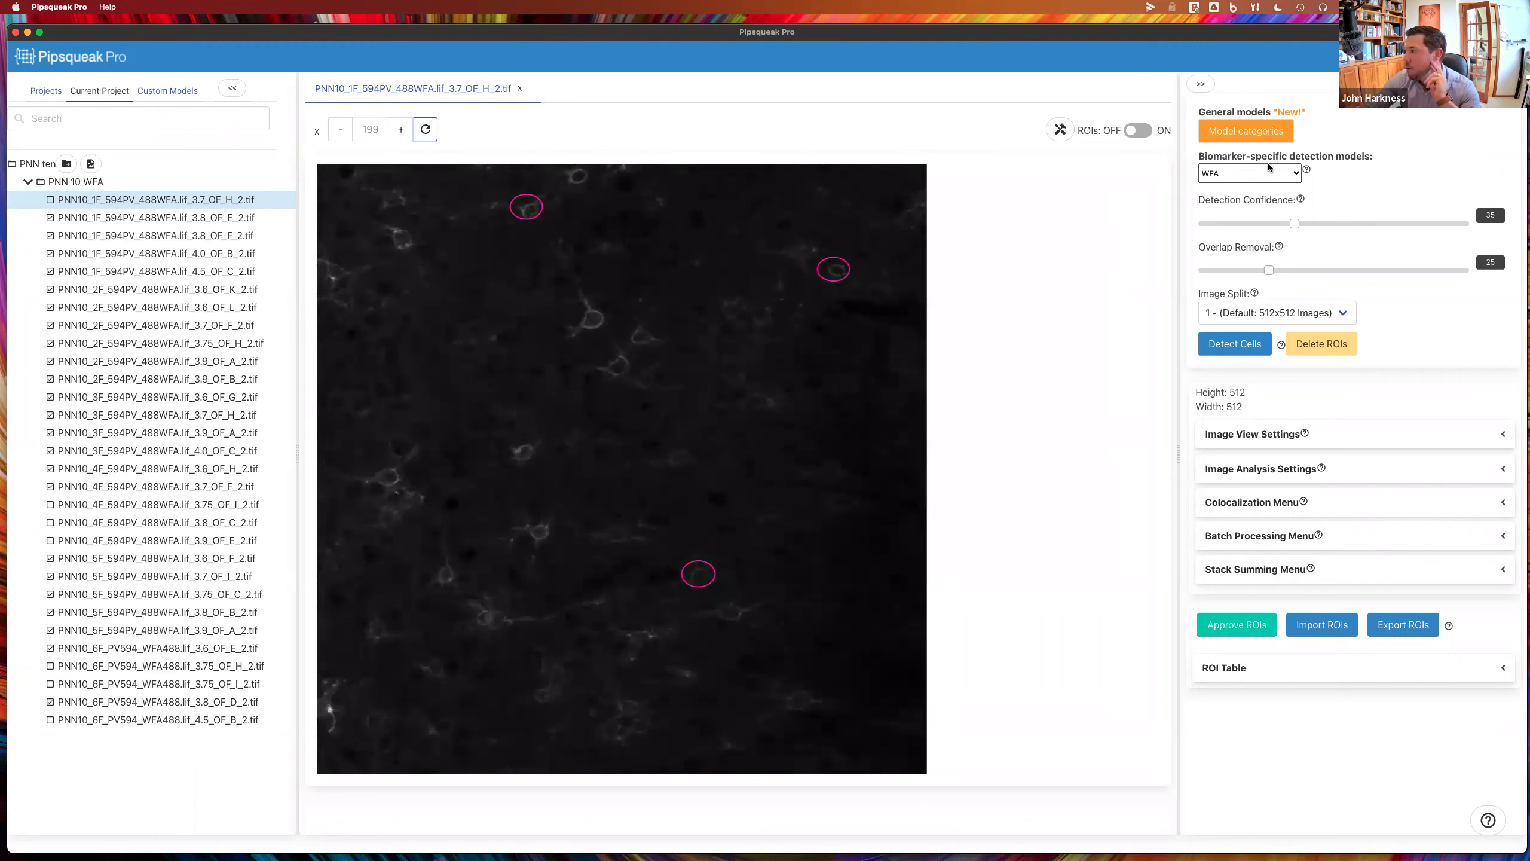
Set the detection confidence to 65 and detect the cells again, replacing the existing ROIs
left_click_drag(1295, 224, 1373, 224)
left_click(1253, 346)
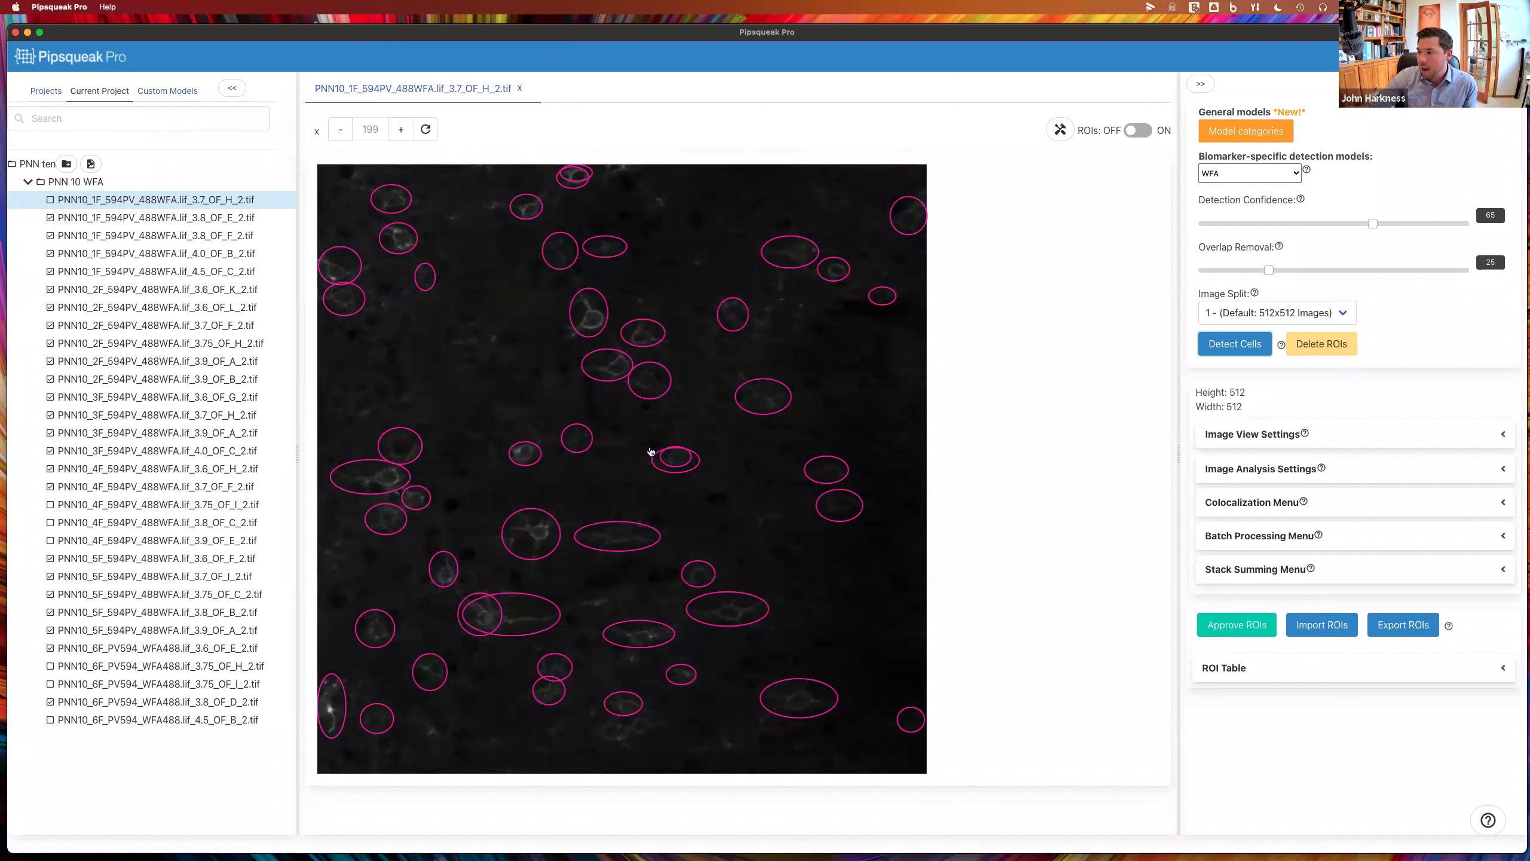
Delete the larger outer ROI of the nested pair near the image centre and draw two small rectangular ROIs near the bottom edge
left_click(697, 470)
left_click(696, 469)
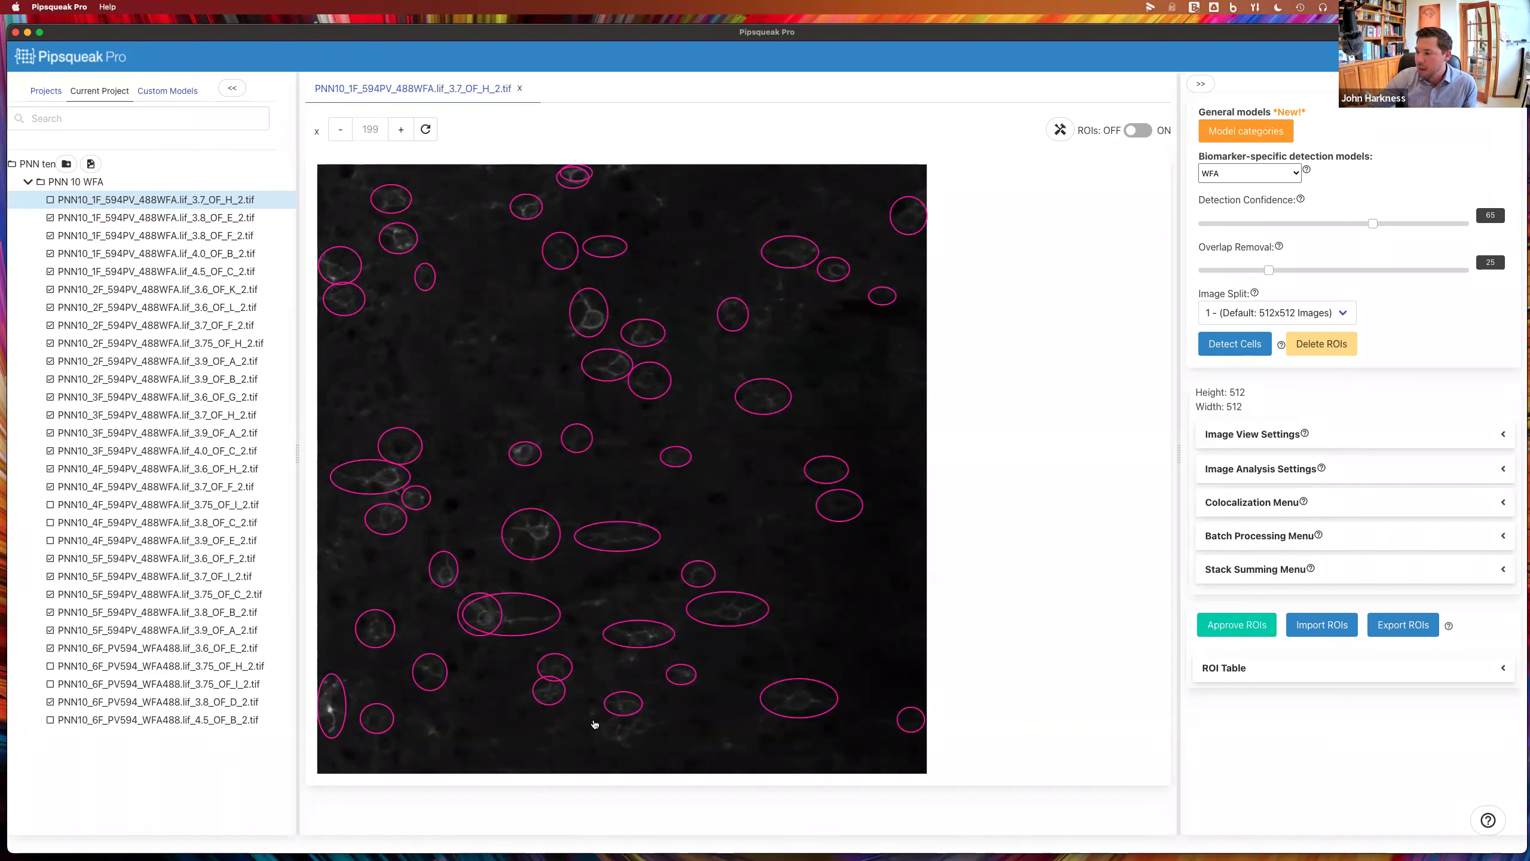
mouse_move(619, 729)
left_mouse_down()
mouse_move(628, 745)
mouse_move(646, 724)
mouse_move(627, 740)
left_mouse_up()
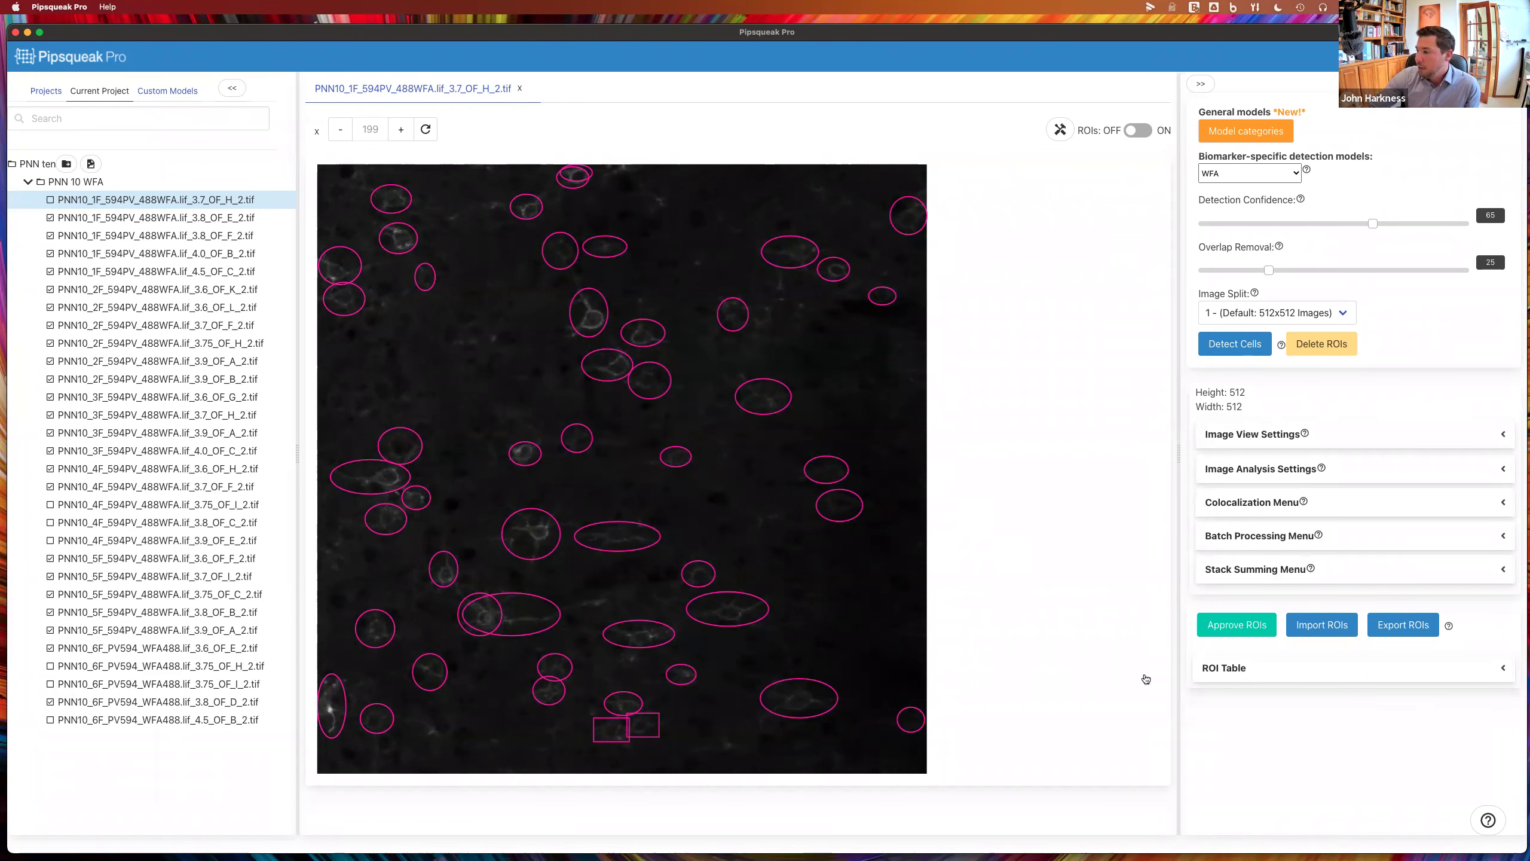
Approve the image's ROIs and export them
left_click(1241, 627)
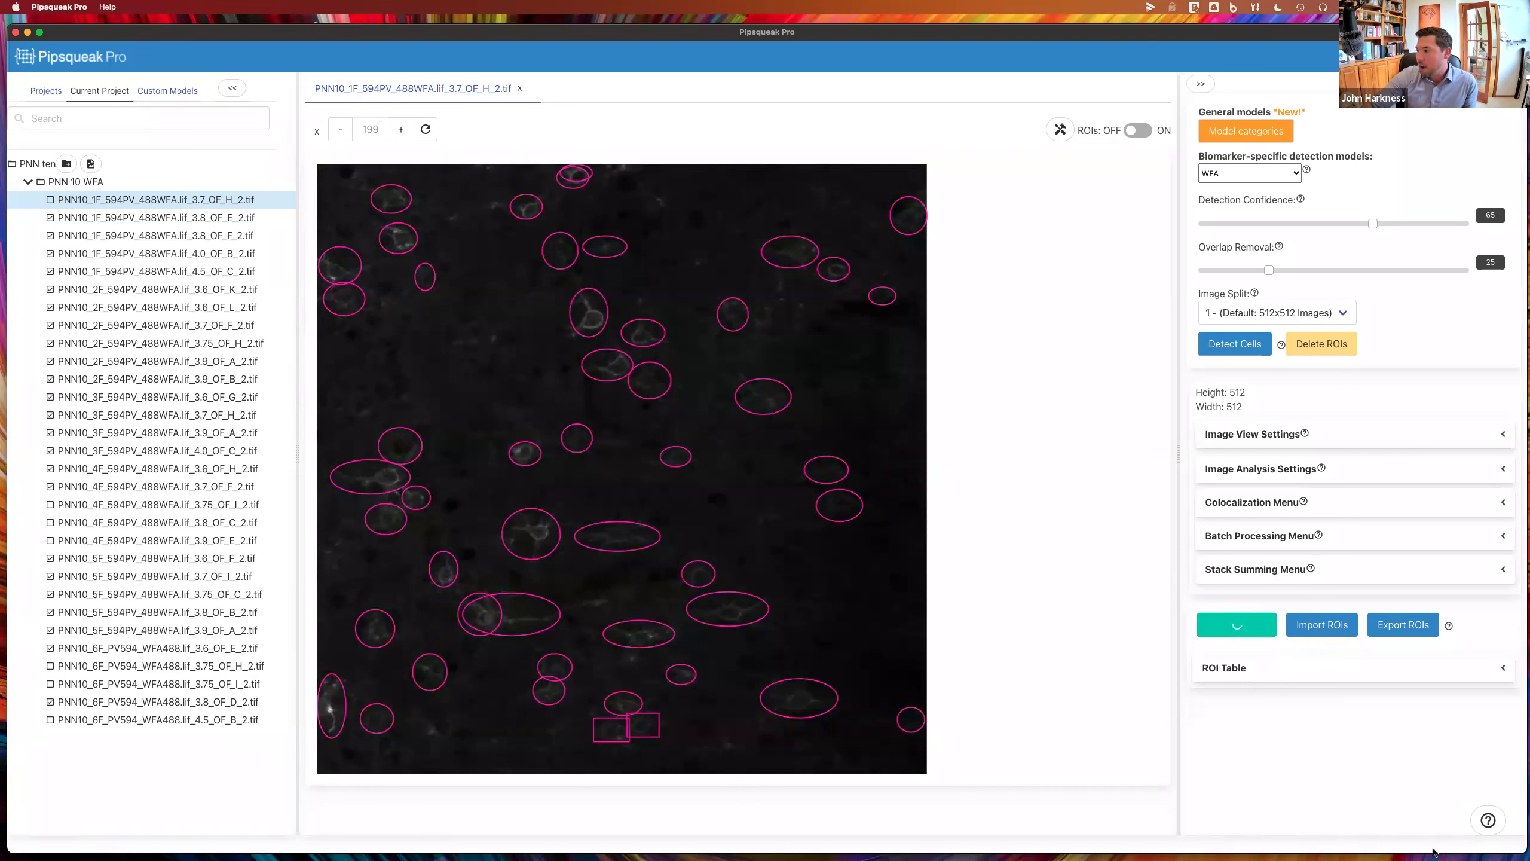
left_click(1413, 627)
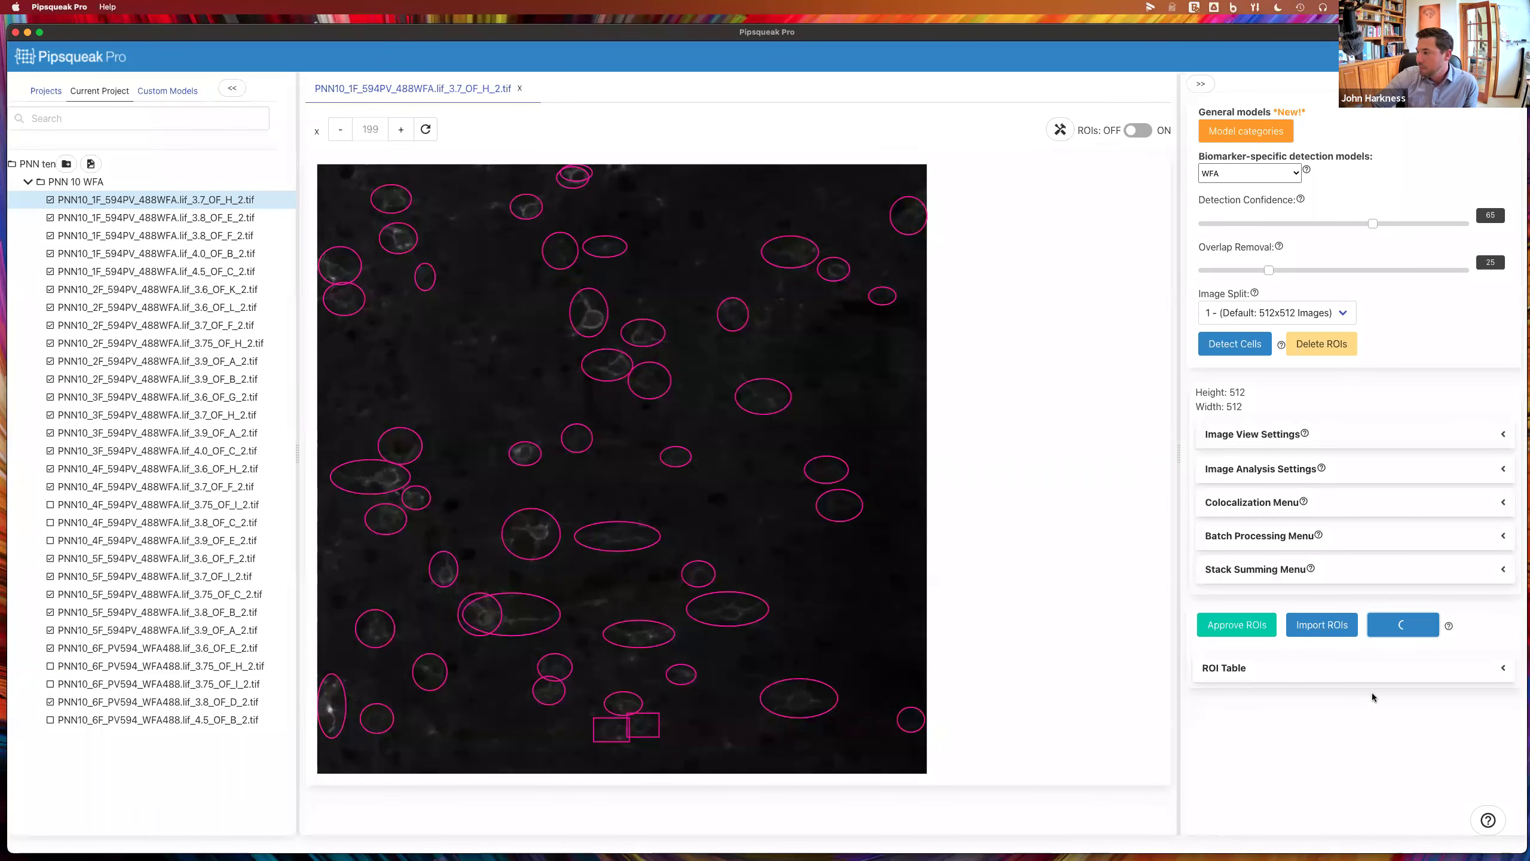
Switch to the analysis results CSV in Excel and examine the roi_id entries
key("super+Tab")
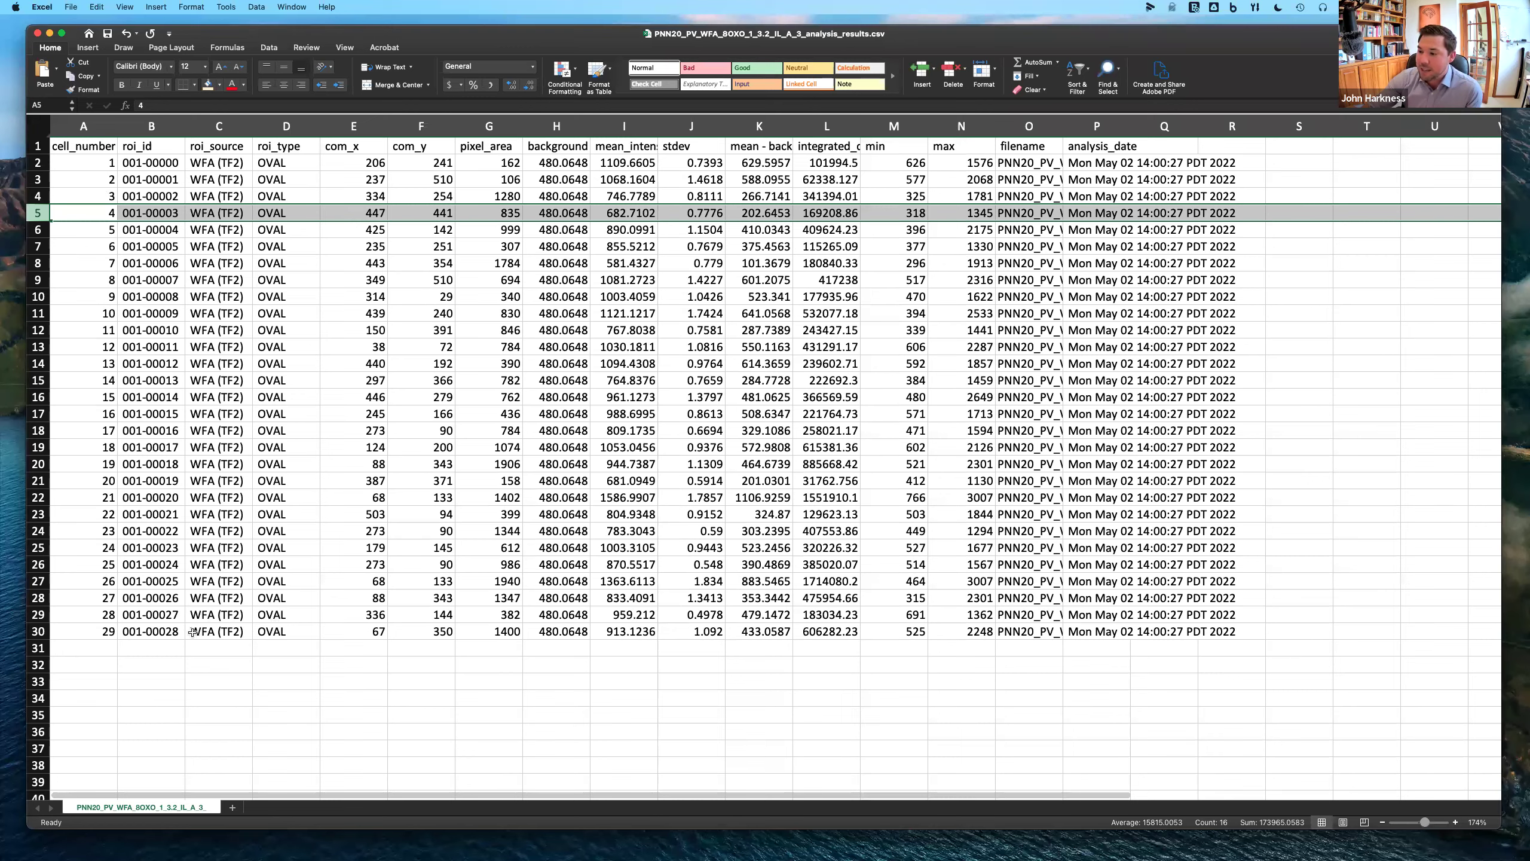
left_click(168, 631)
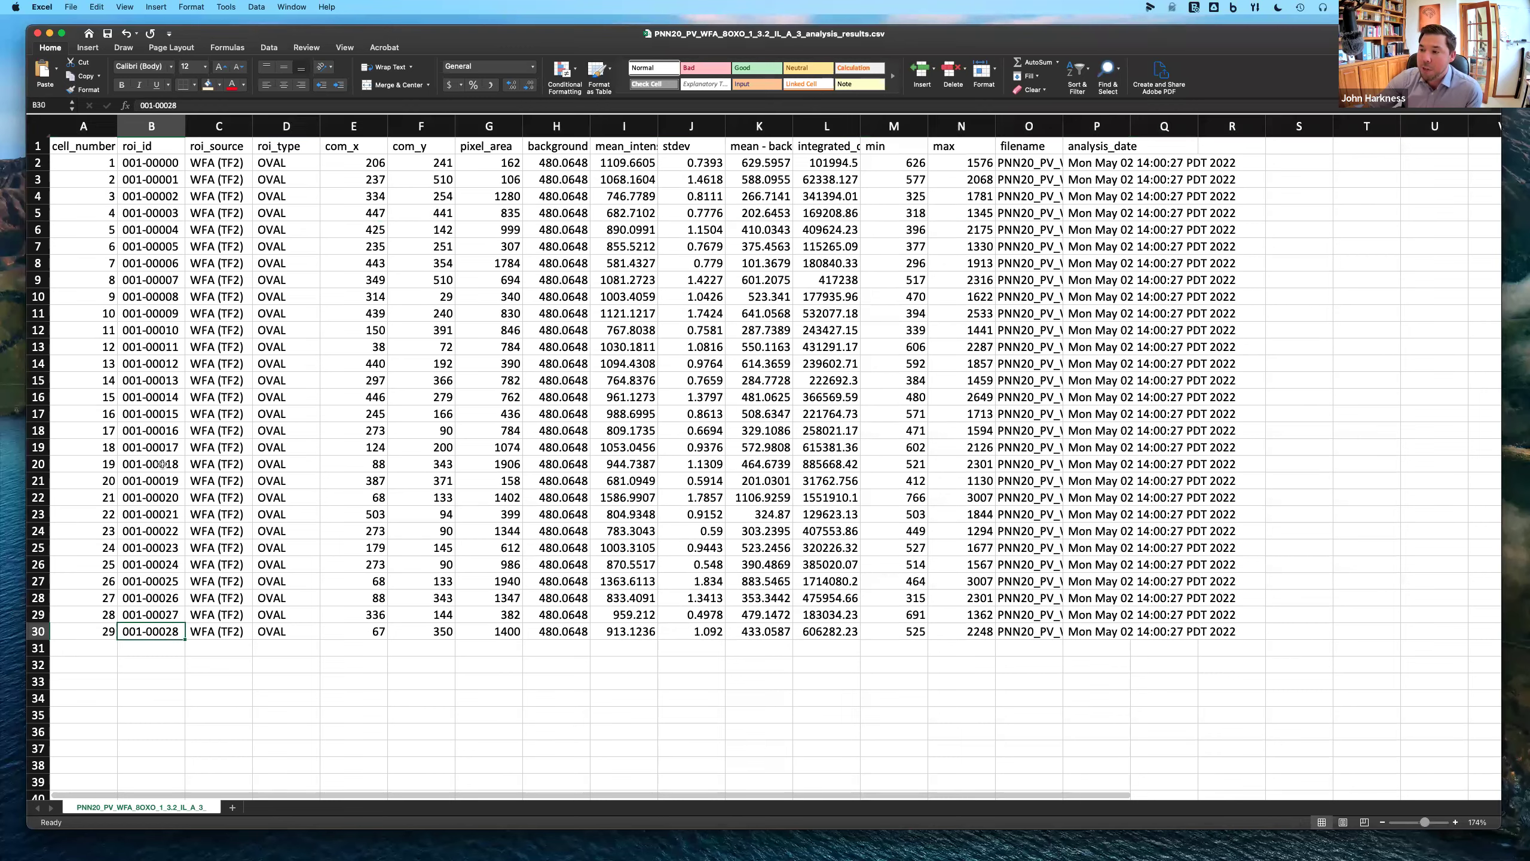
left_click(151, 375)
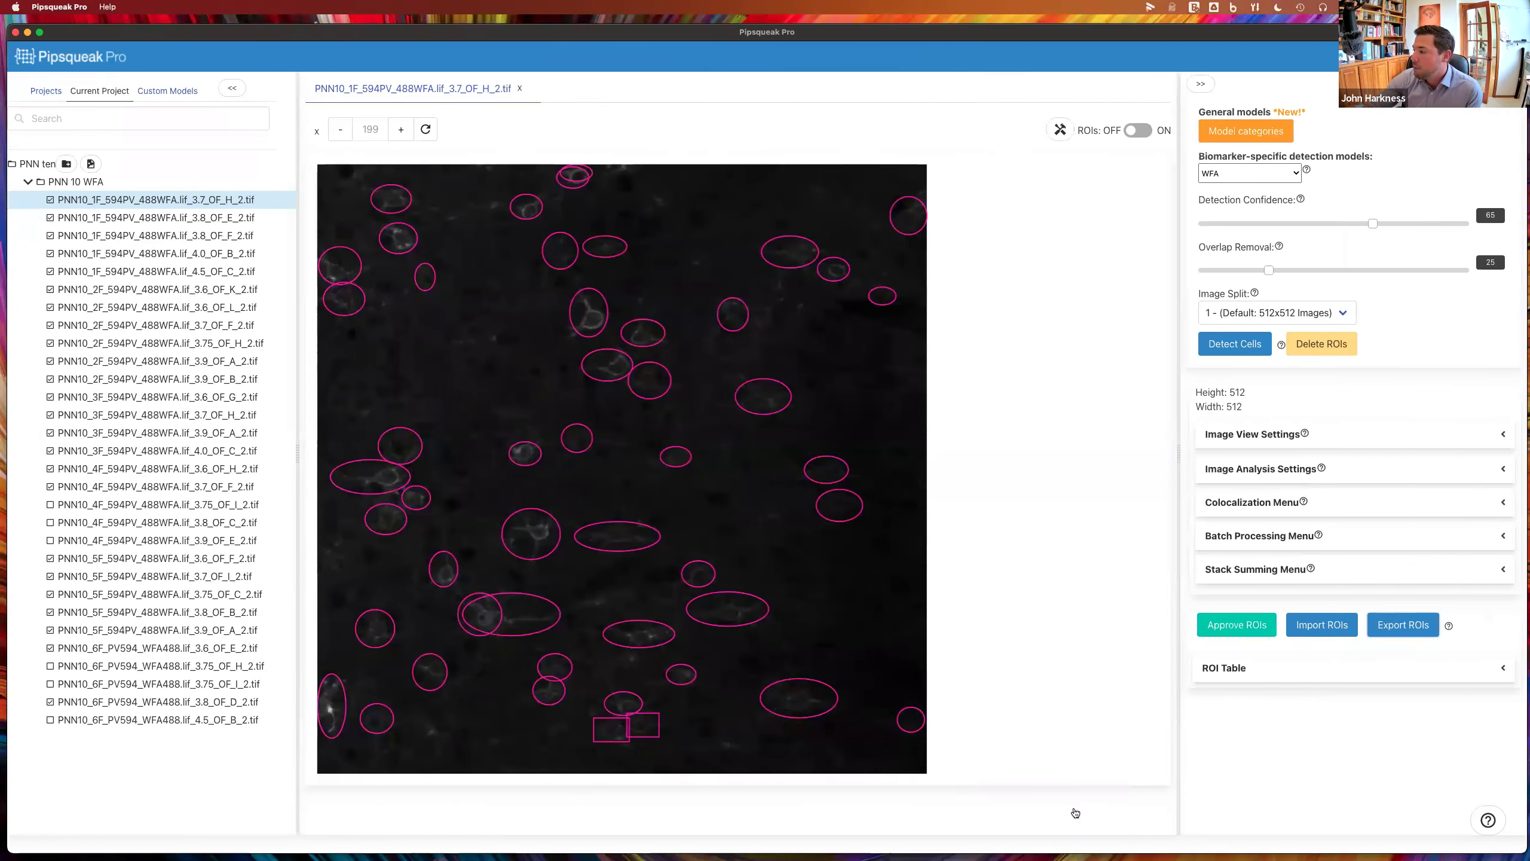
Switch back to Pipsqueak Pro, expand the ROI table and deactivate ROI 001-00005
left_click(1245, 669)
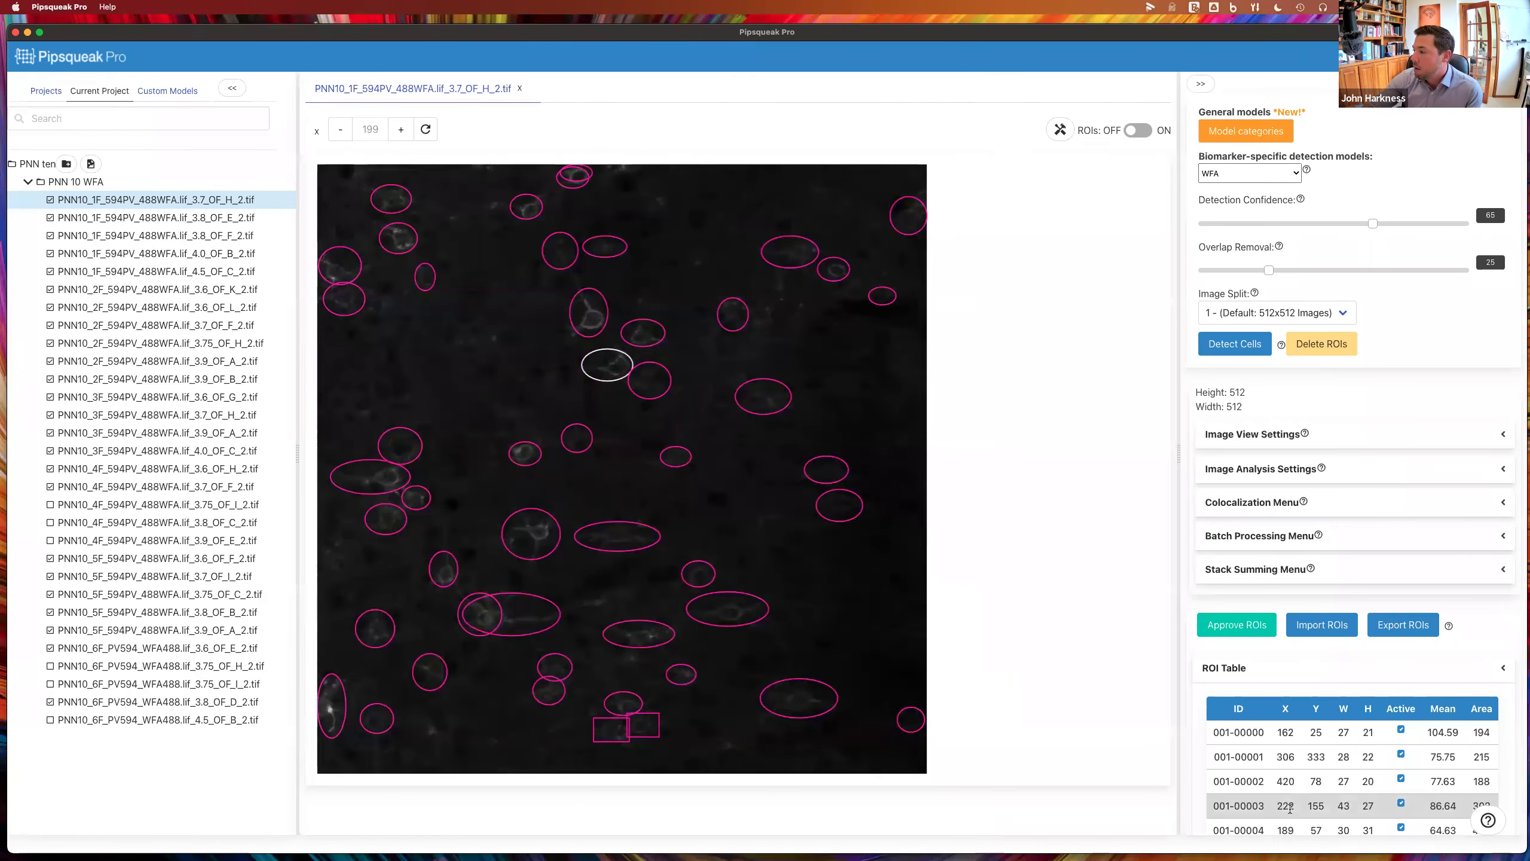
scroll(1289, 807, "down", 3)
scroll(1290, 807, "down", 3)
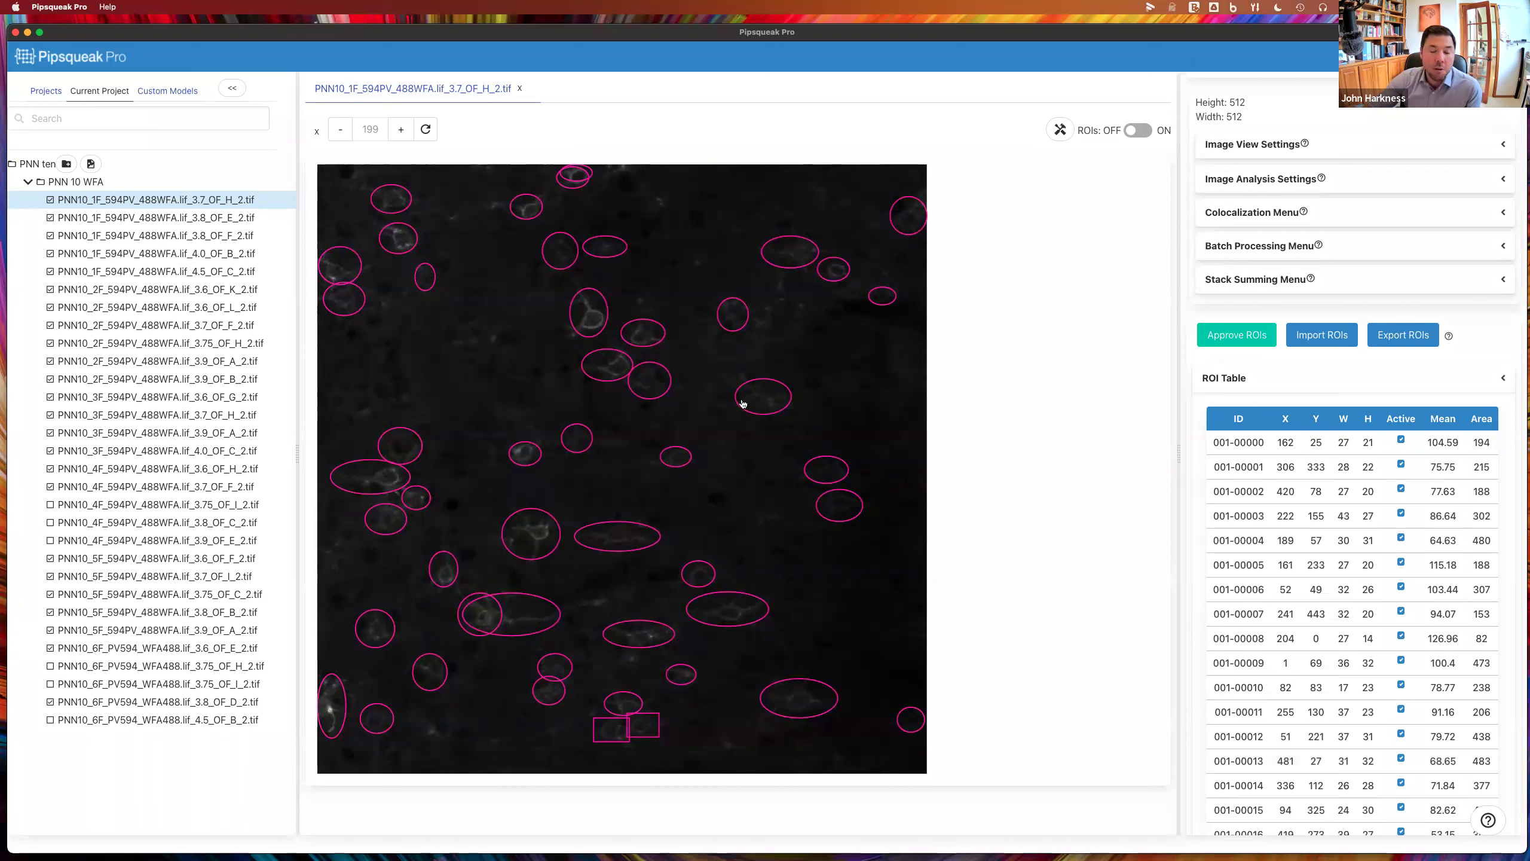
left_click(1400, 563)
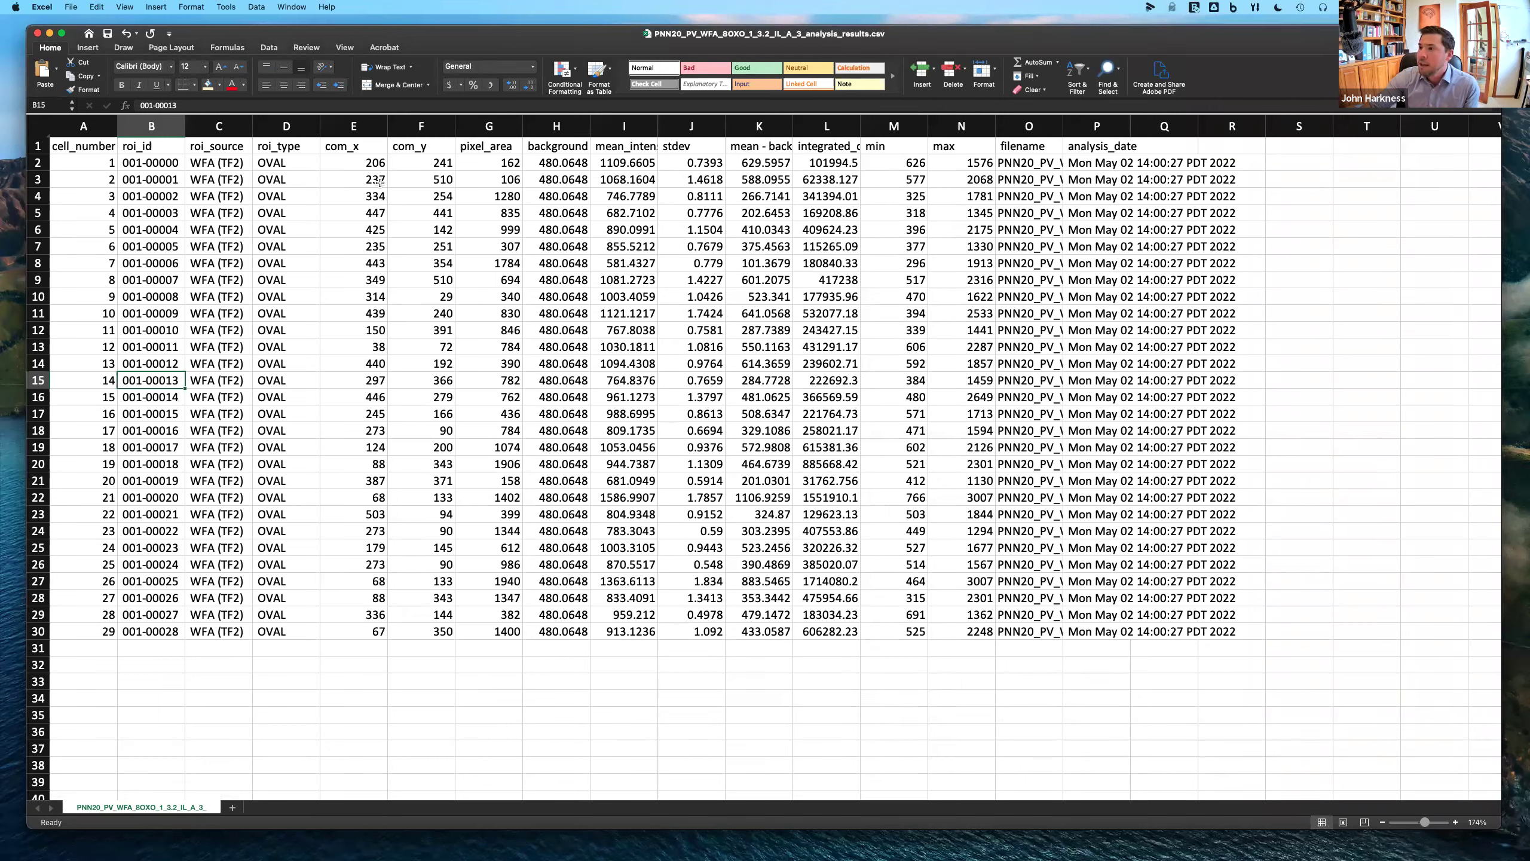
Switch to the Excel analysis results and examine the com_x, com_y, pixel_area and background columns
left_click_drag(366, 120, 422, 124)
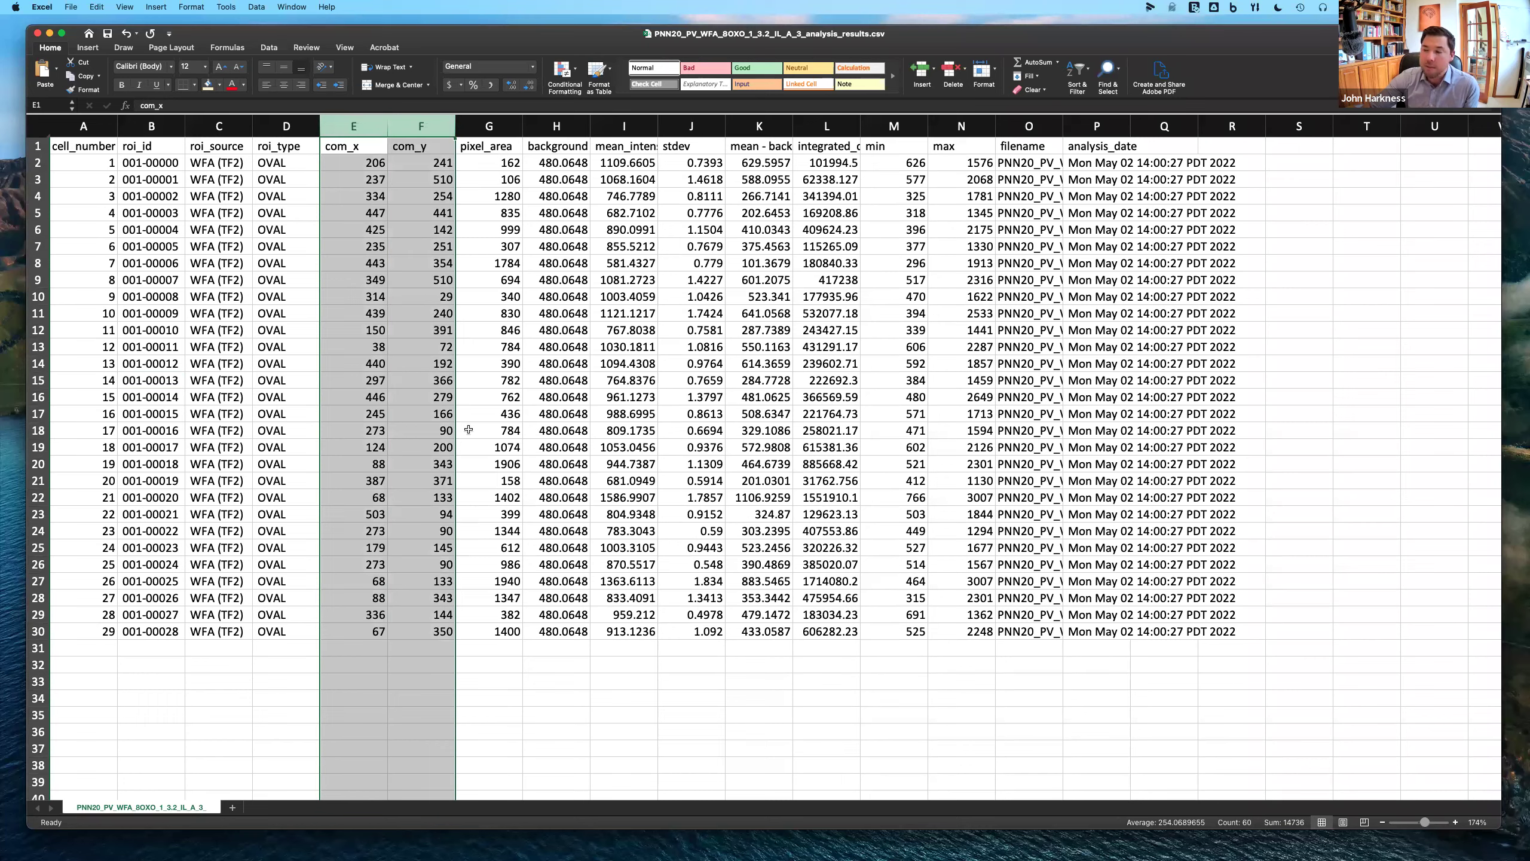
left_click(492, 124)
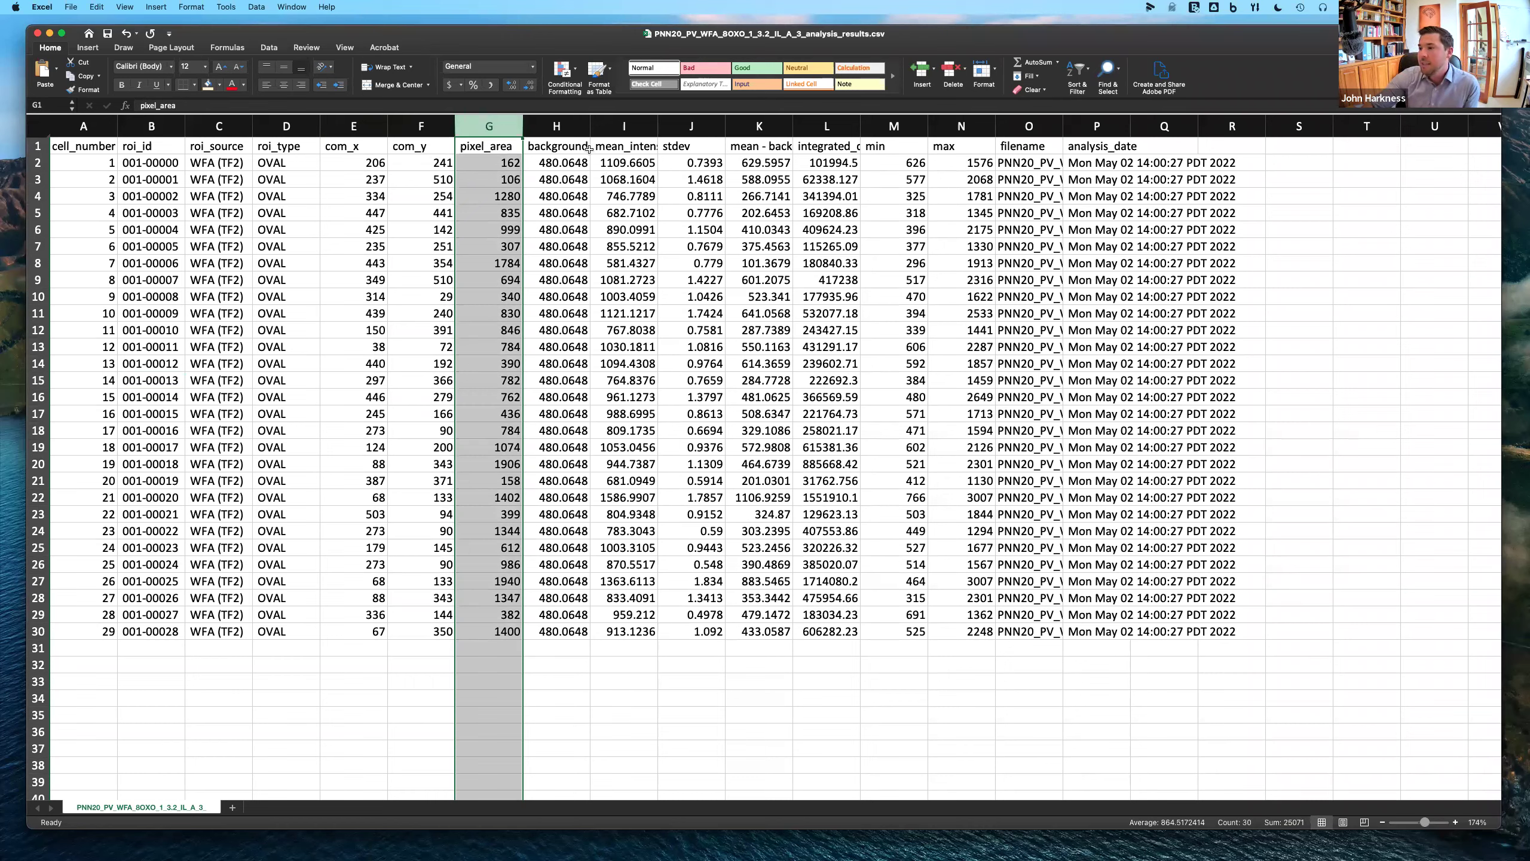
left_click(571, 127)
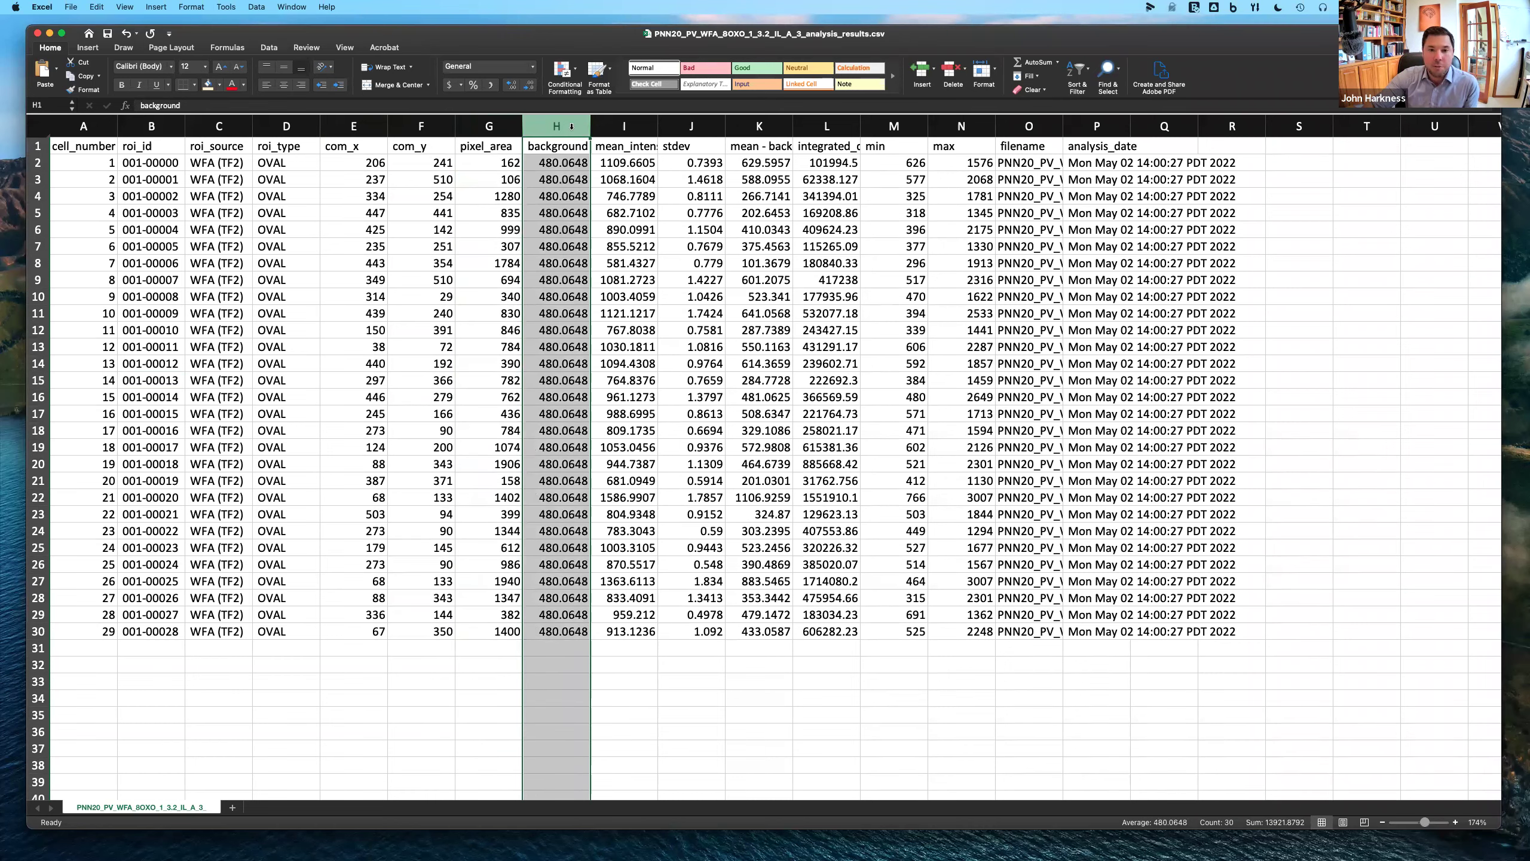
Widen the mean_intensity, mean - background and integrated_density columns to show their full headers, and examine their values
left_click_drag(571, 127, 691, 126)
left_click_drag(827, 126, 883, 121)
left_click(828, 128)
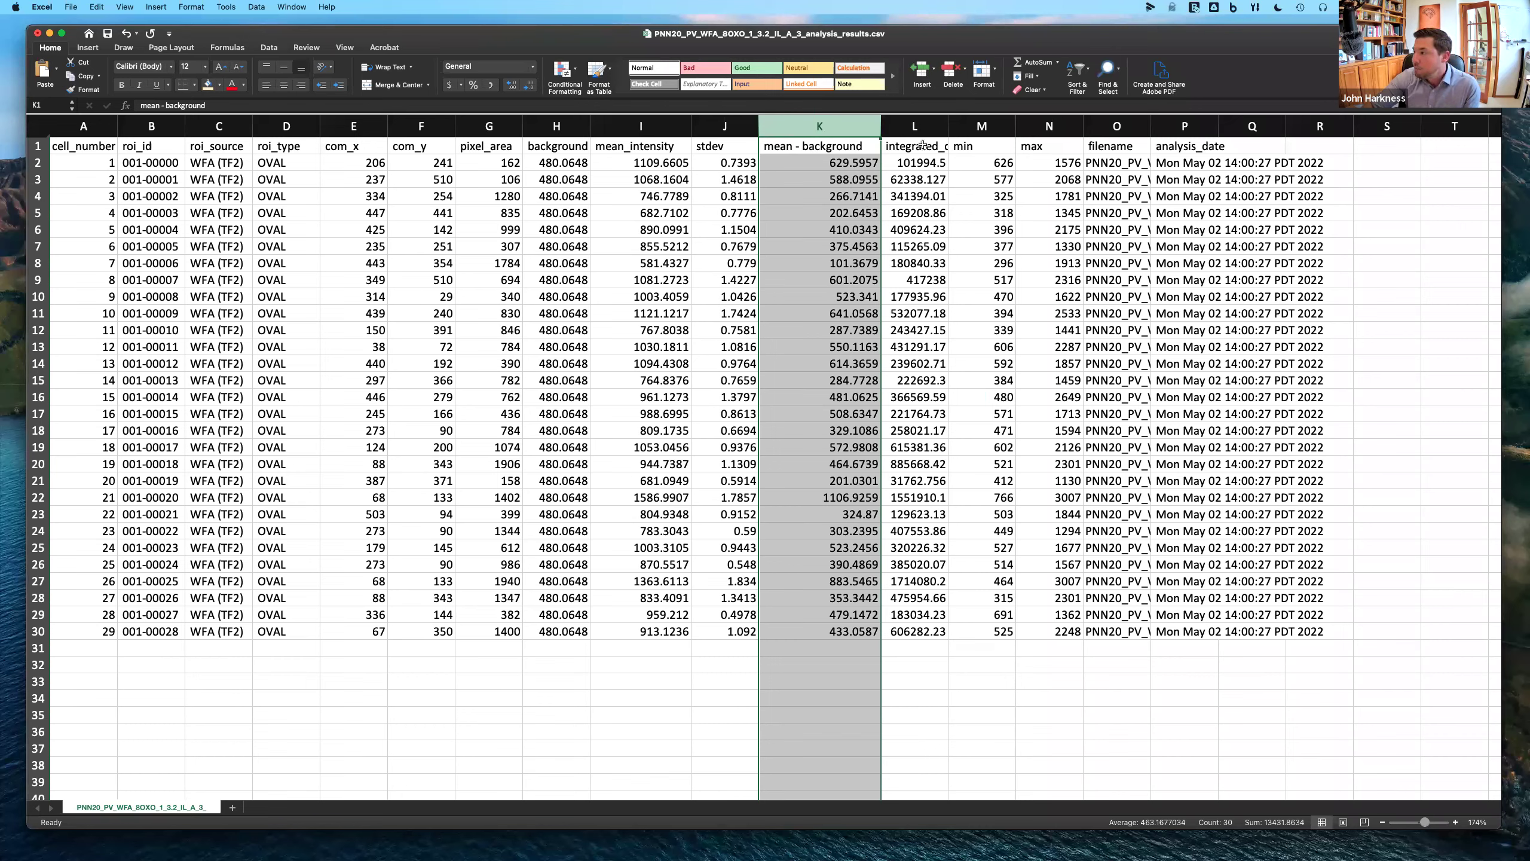
left_click_drag(948, 127, 994, 132)
left_click(954, 127)
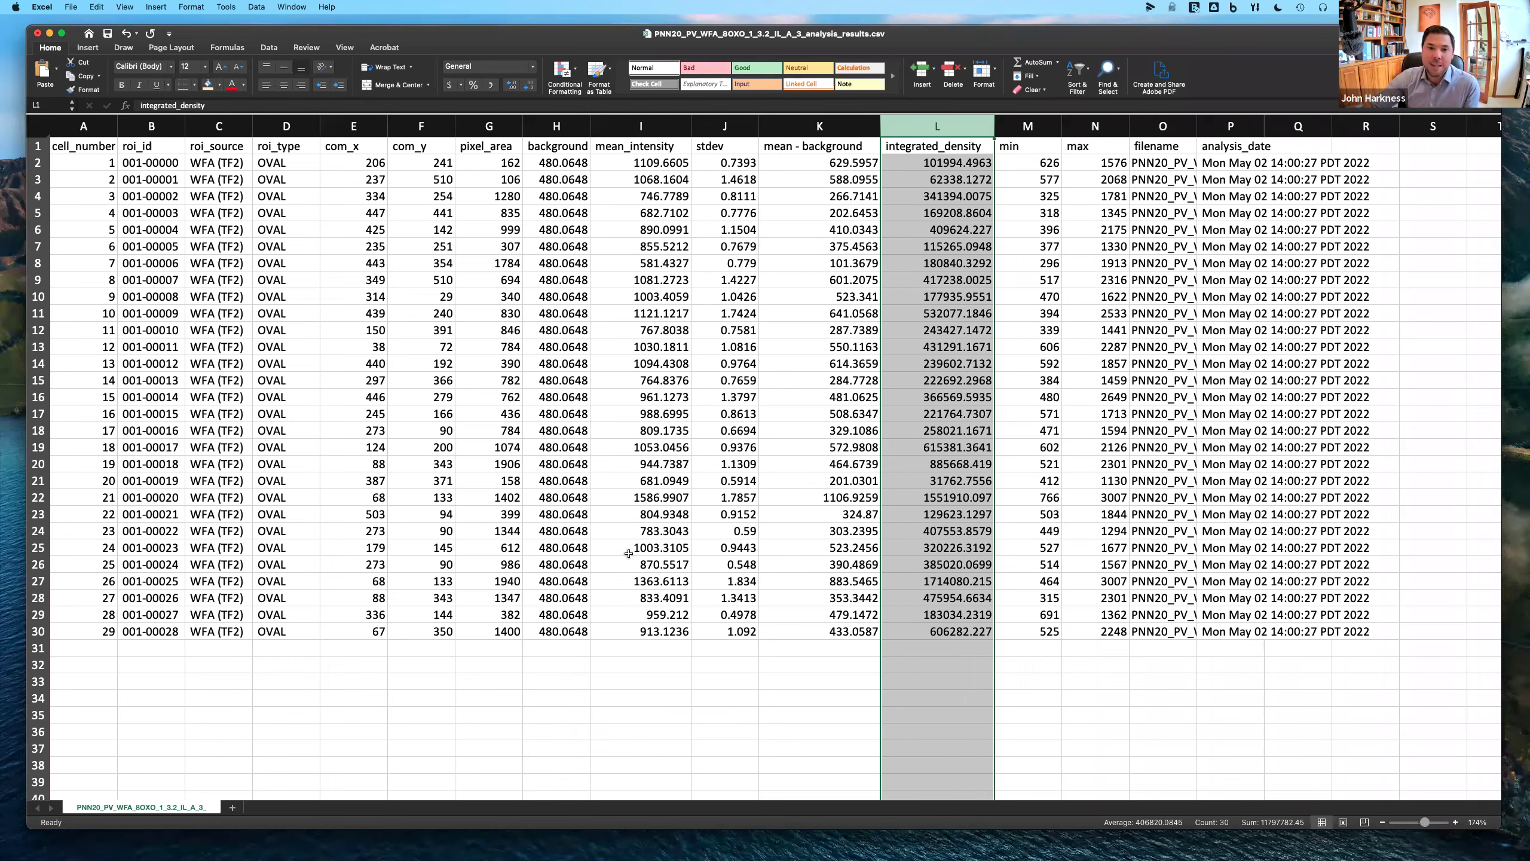
left_click(685, 447)
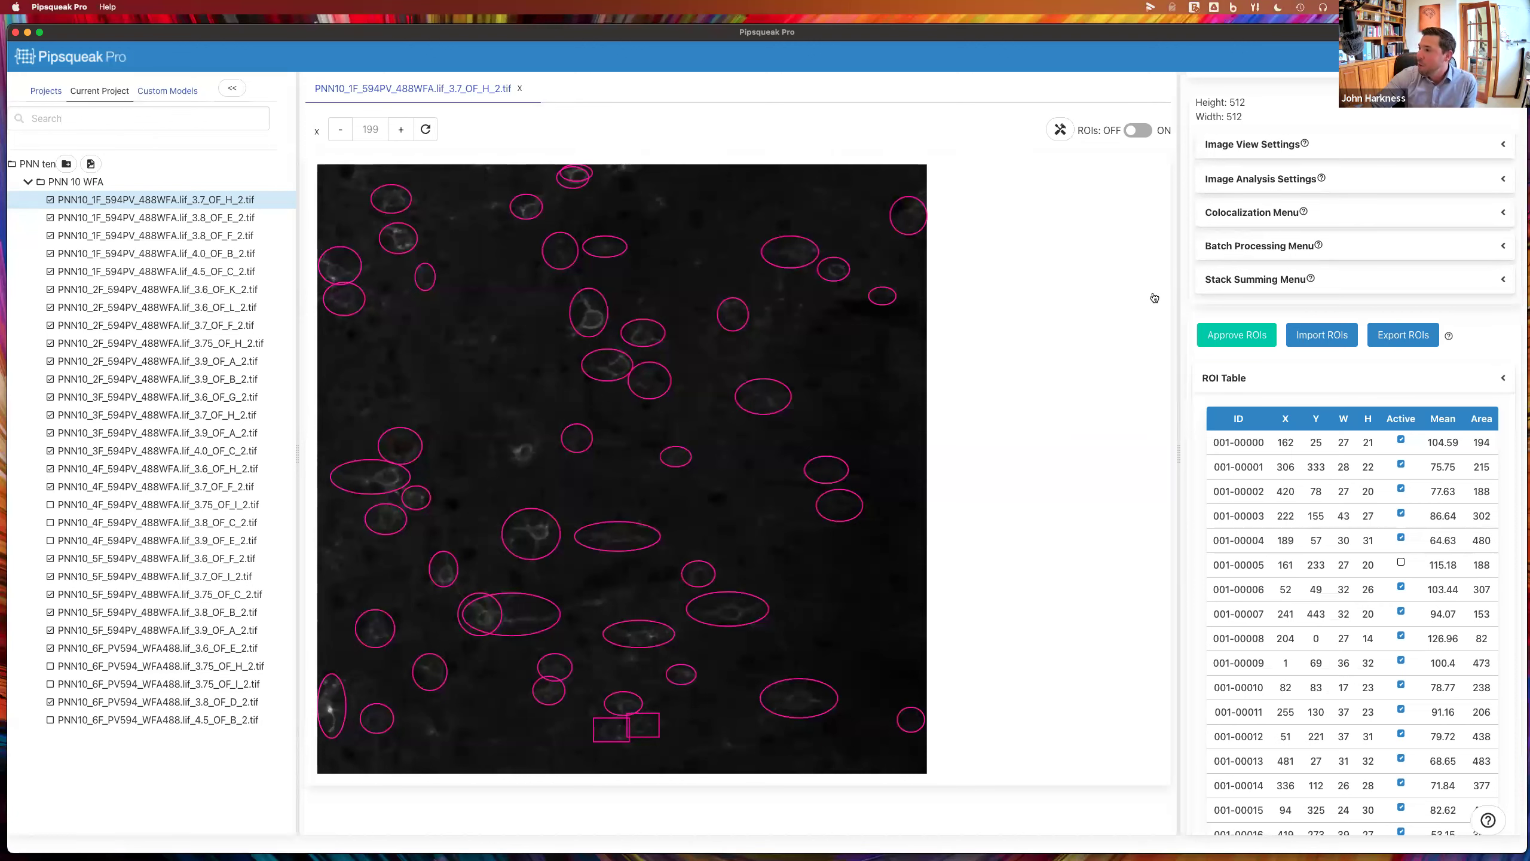
In Pipsqueak Pro's image analysis settings, enable the unit scale and save 5.4um as the pixels per unit
scroll(1253, 295, "up", 5)
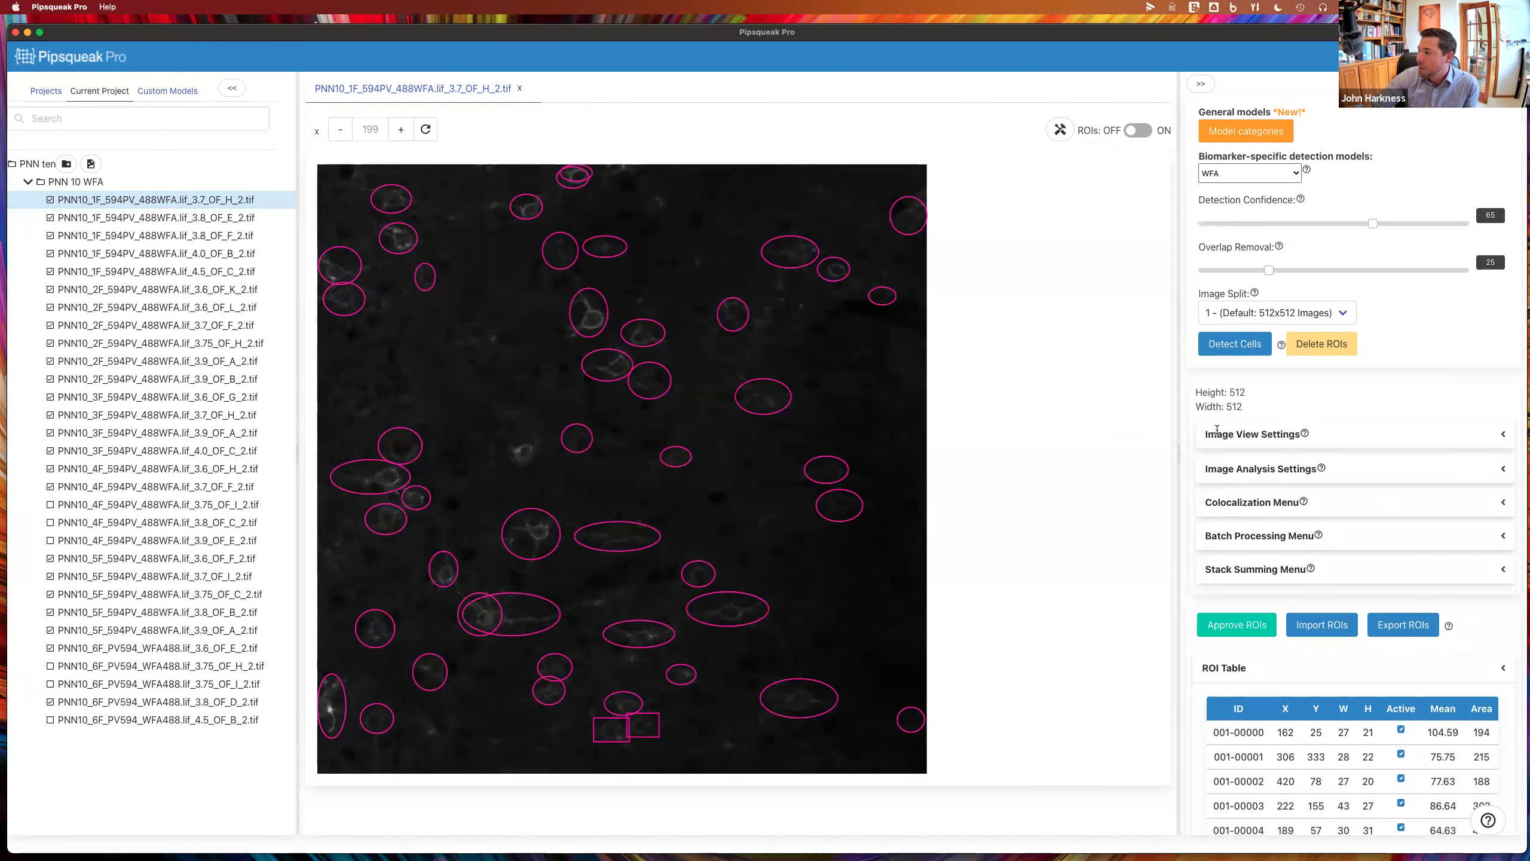
left_click(1210, 469)
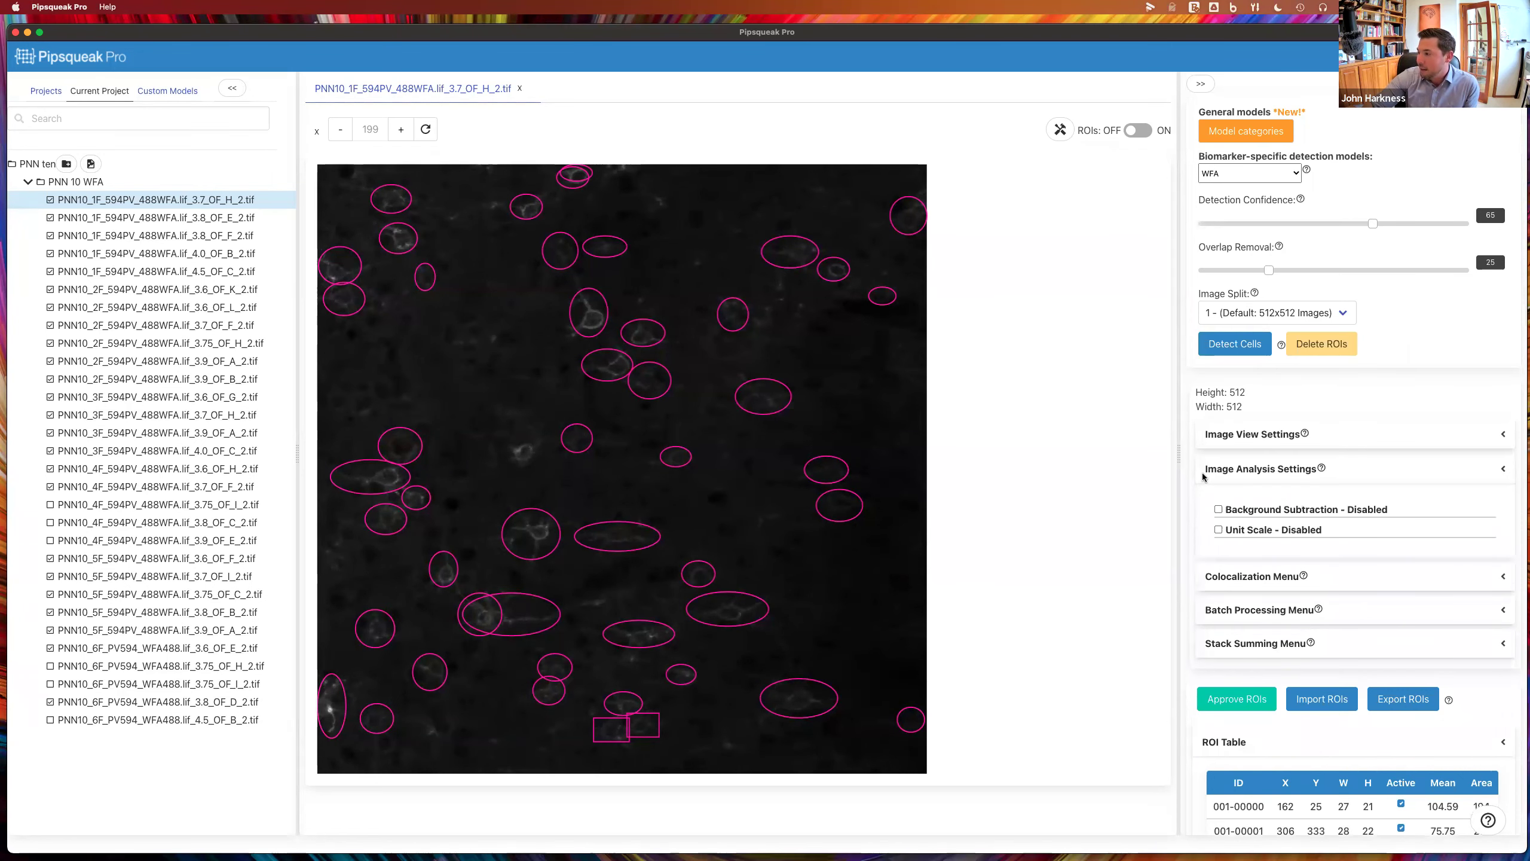
left_click(1217, 529)
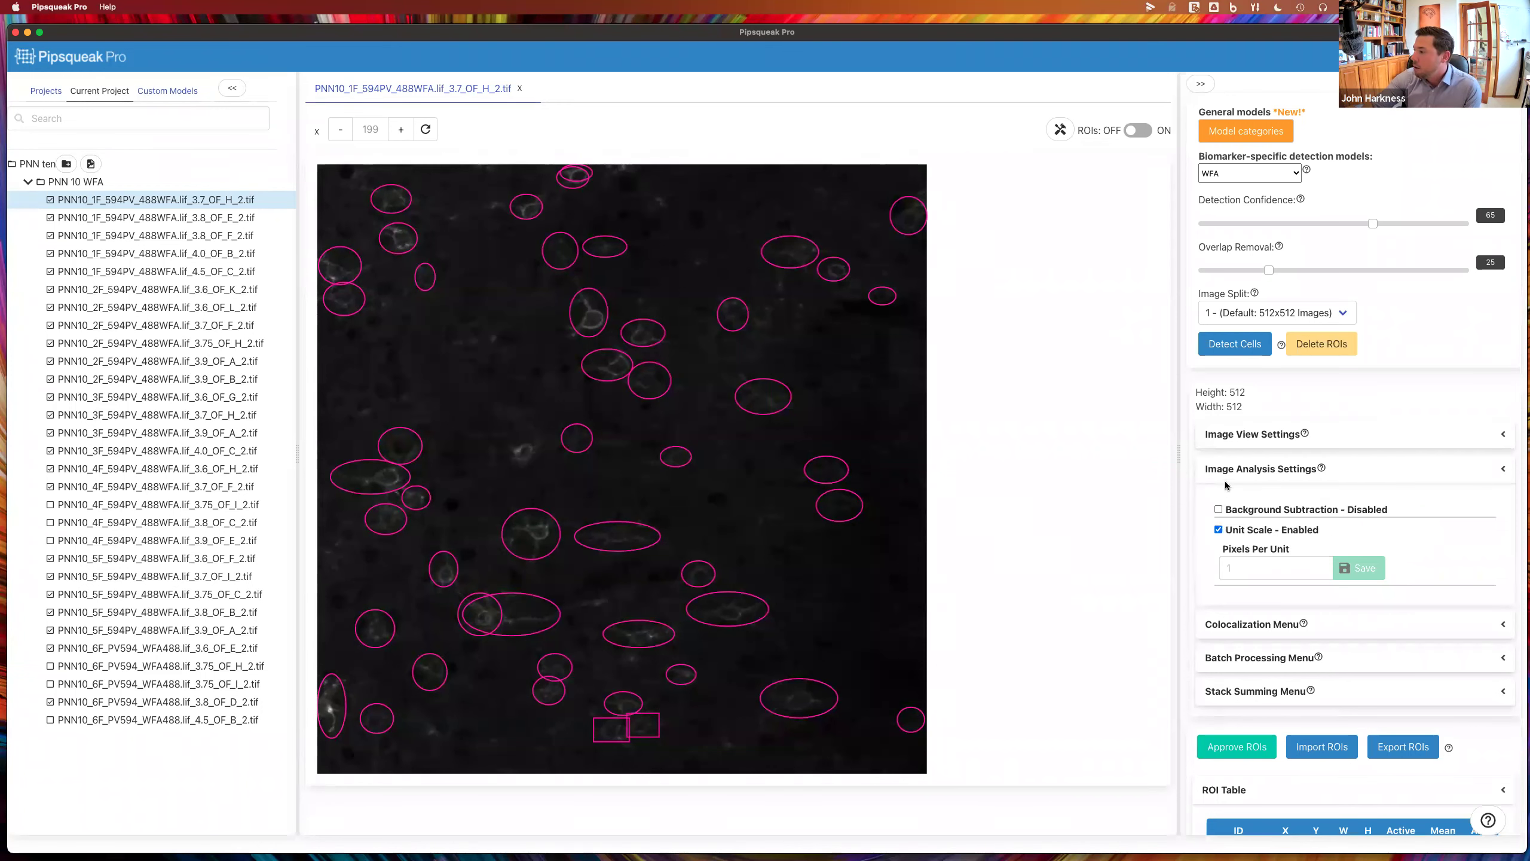
left_click(1269, 566)
type("5.4")
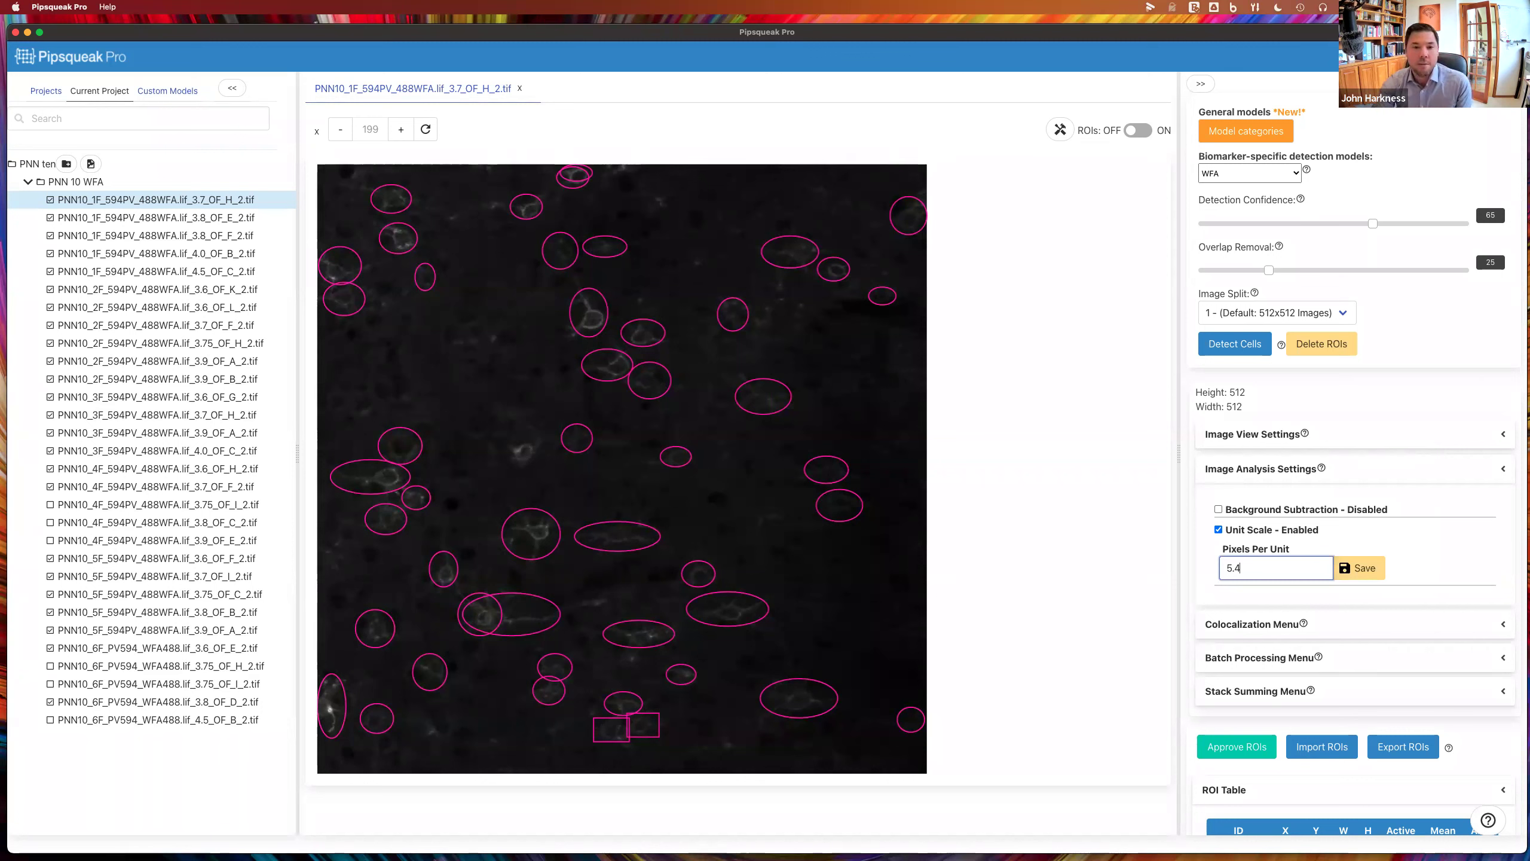
type("um")
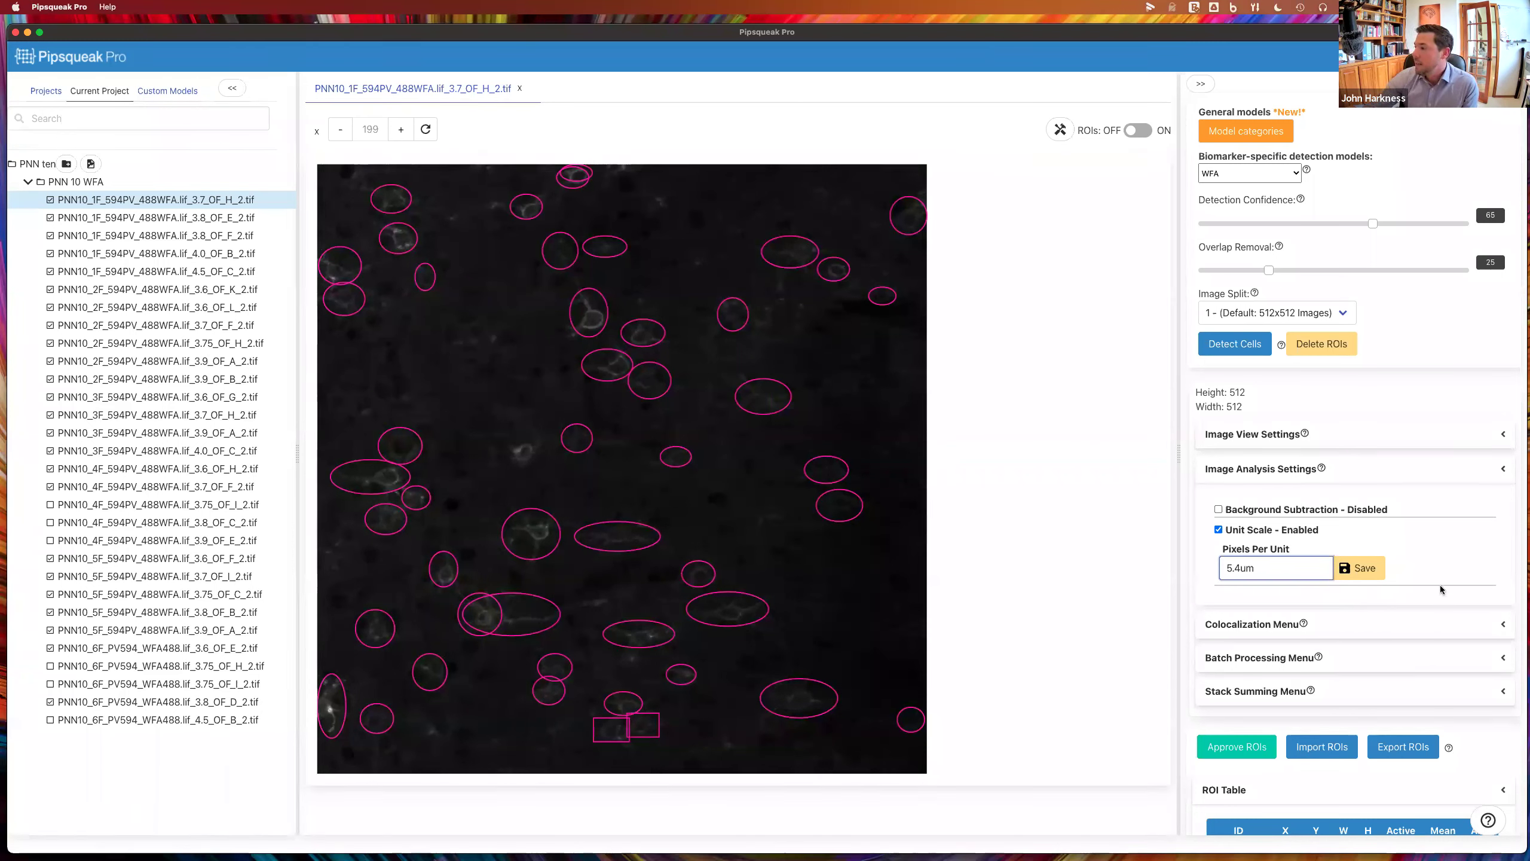
left_click(1358, 567)
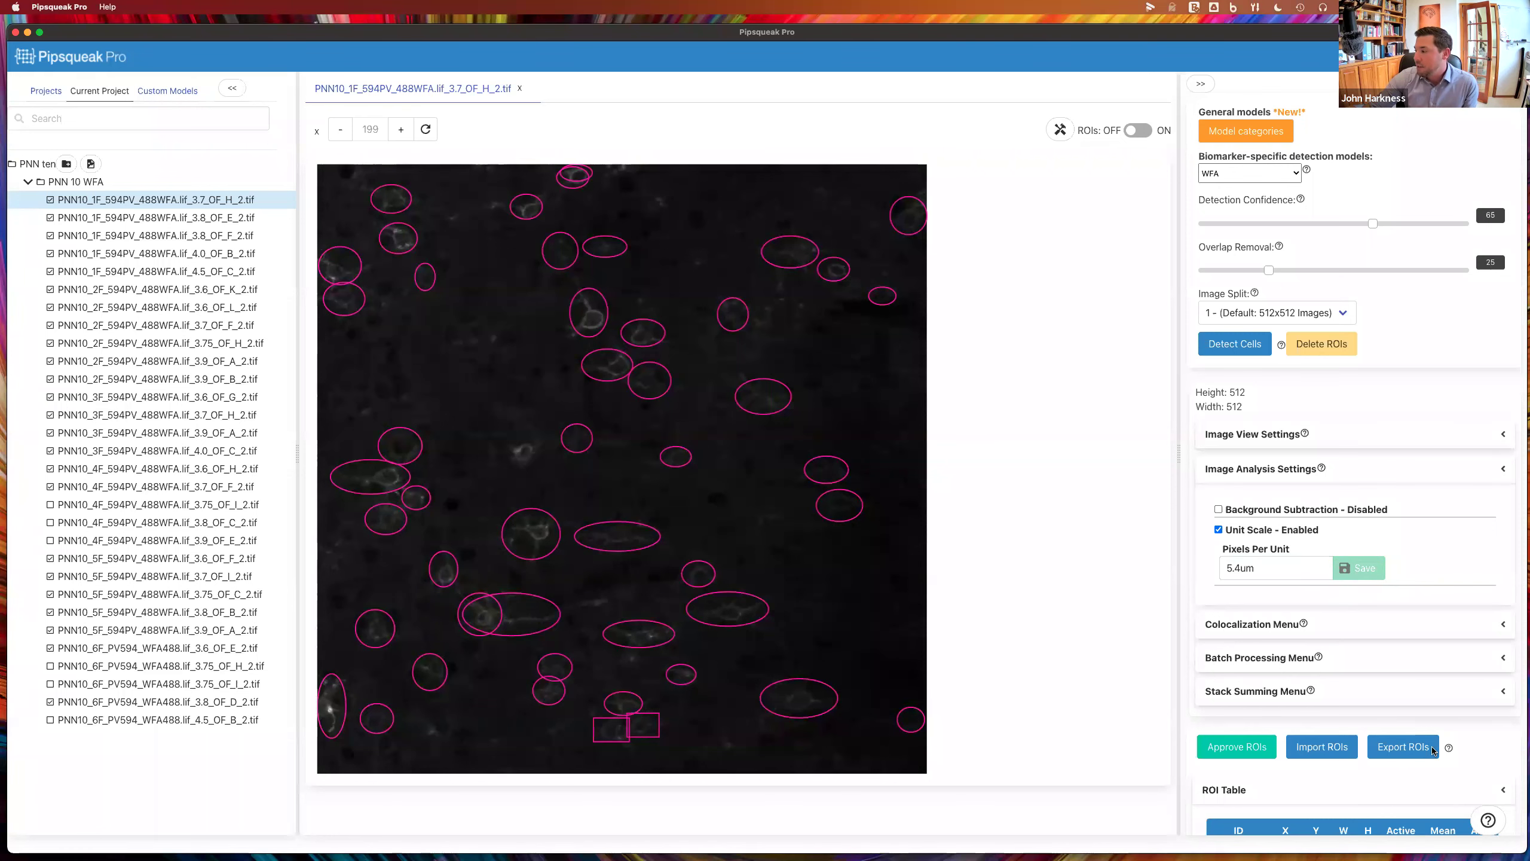
Approve the ROIs again and check their Area values in the ROI table
scroll(1437, 563, "down", 5)
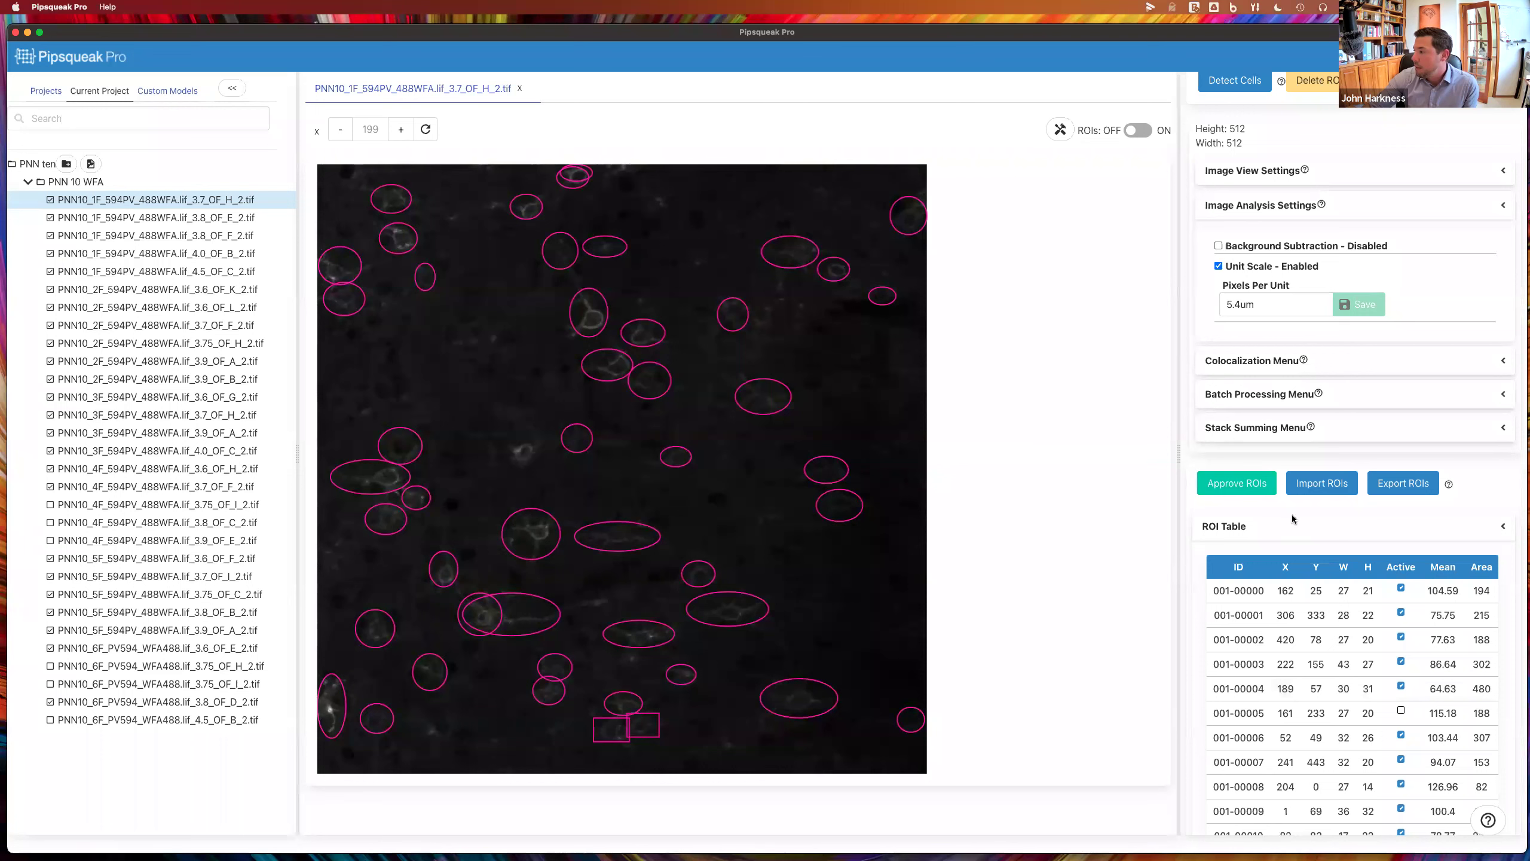
left_click(1231, 487)
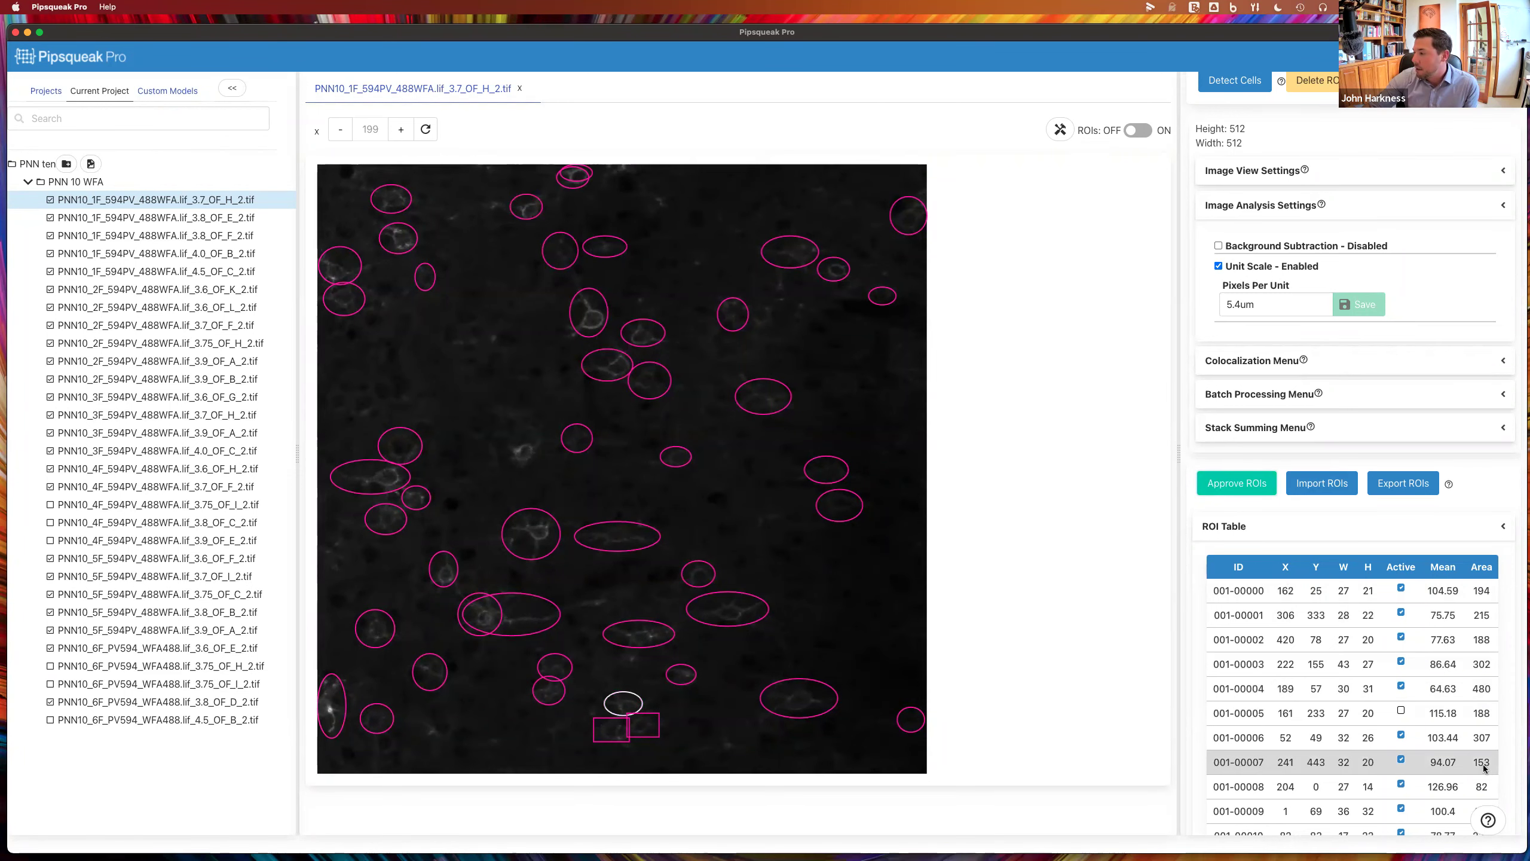
scroll(1361, 271, "down", 2)
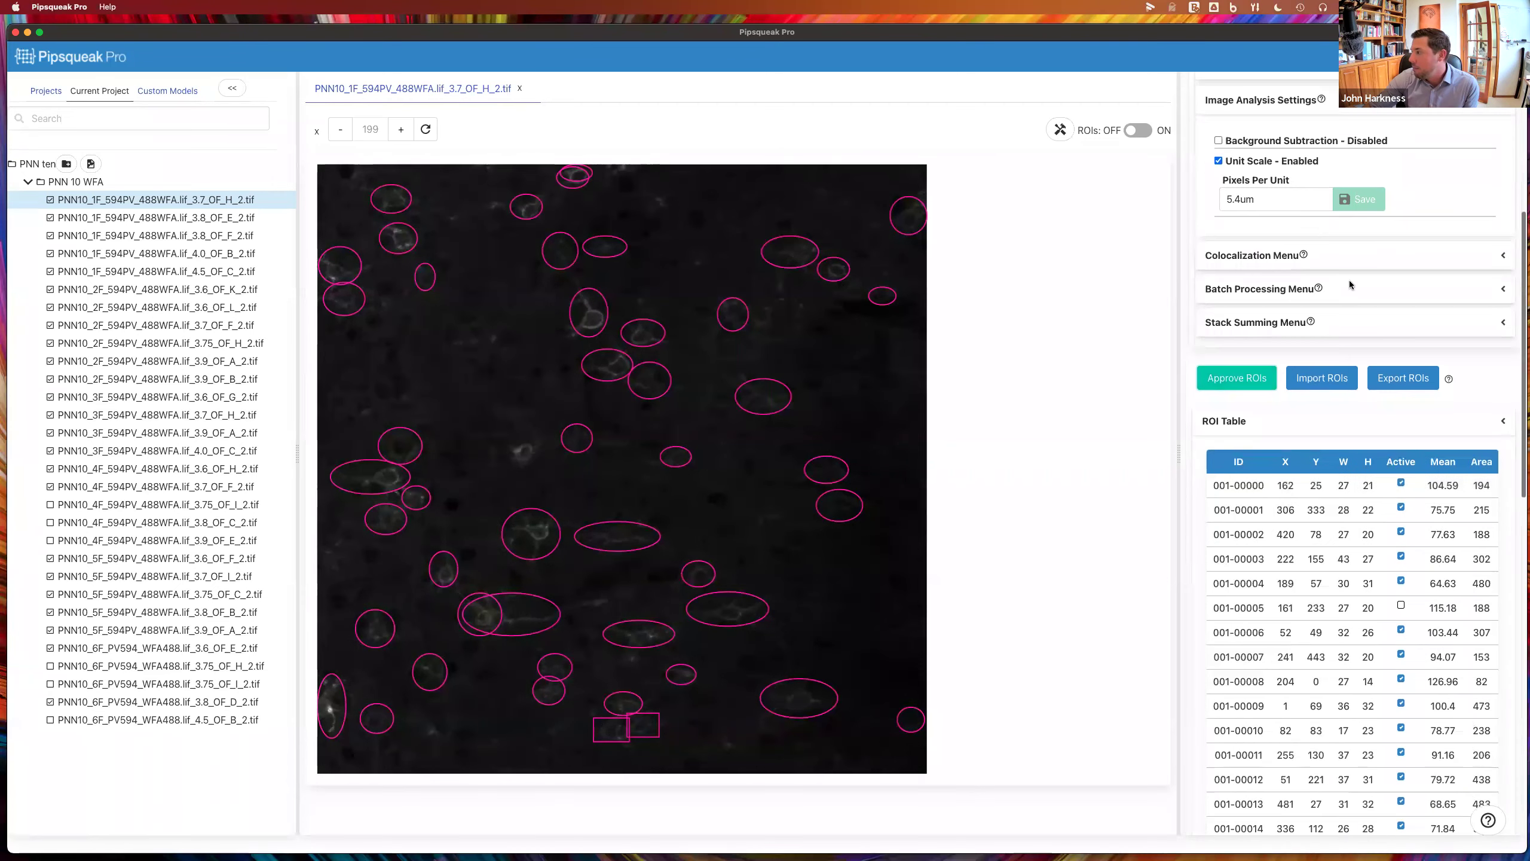
left_click(1264, 387)
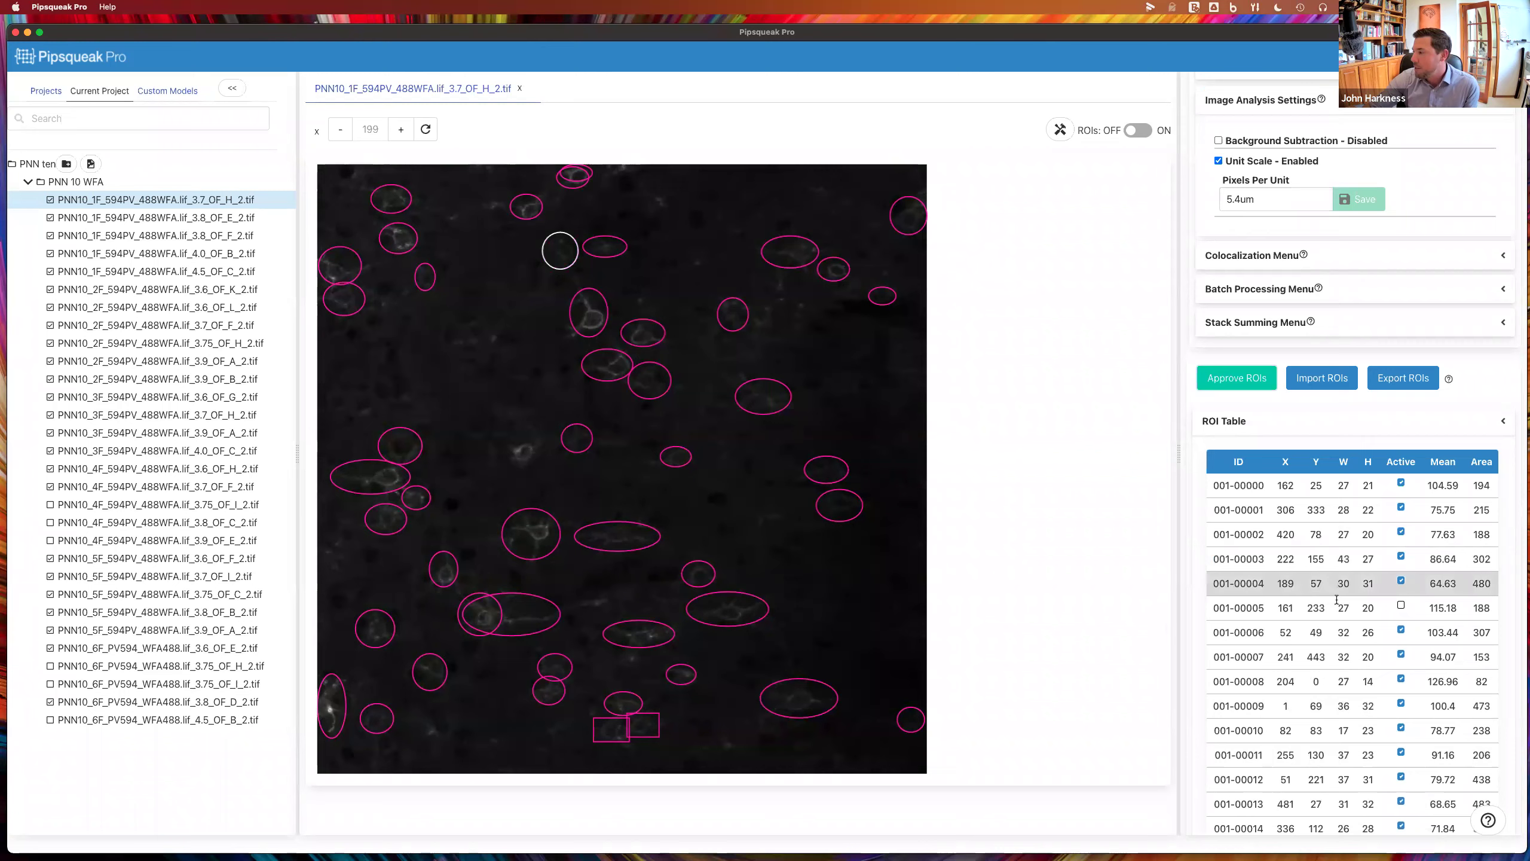
Enable background subtraction and disable the unit scale in the image analysis settings
scroll(1309, 575, "up", 5)
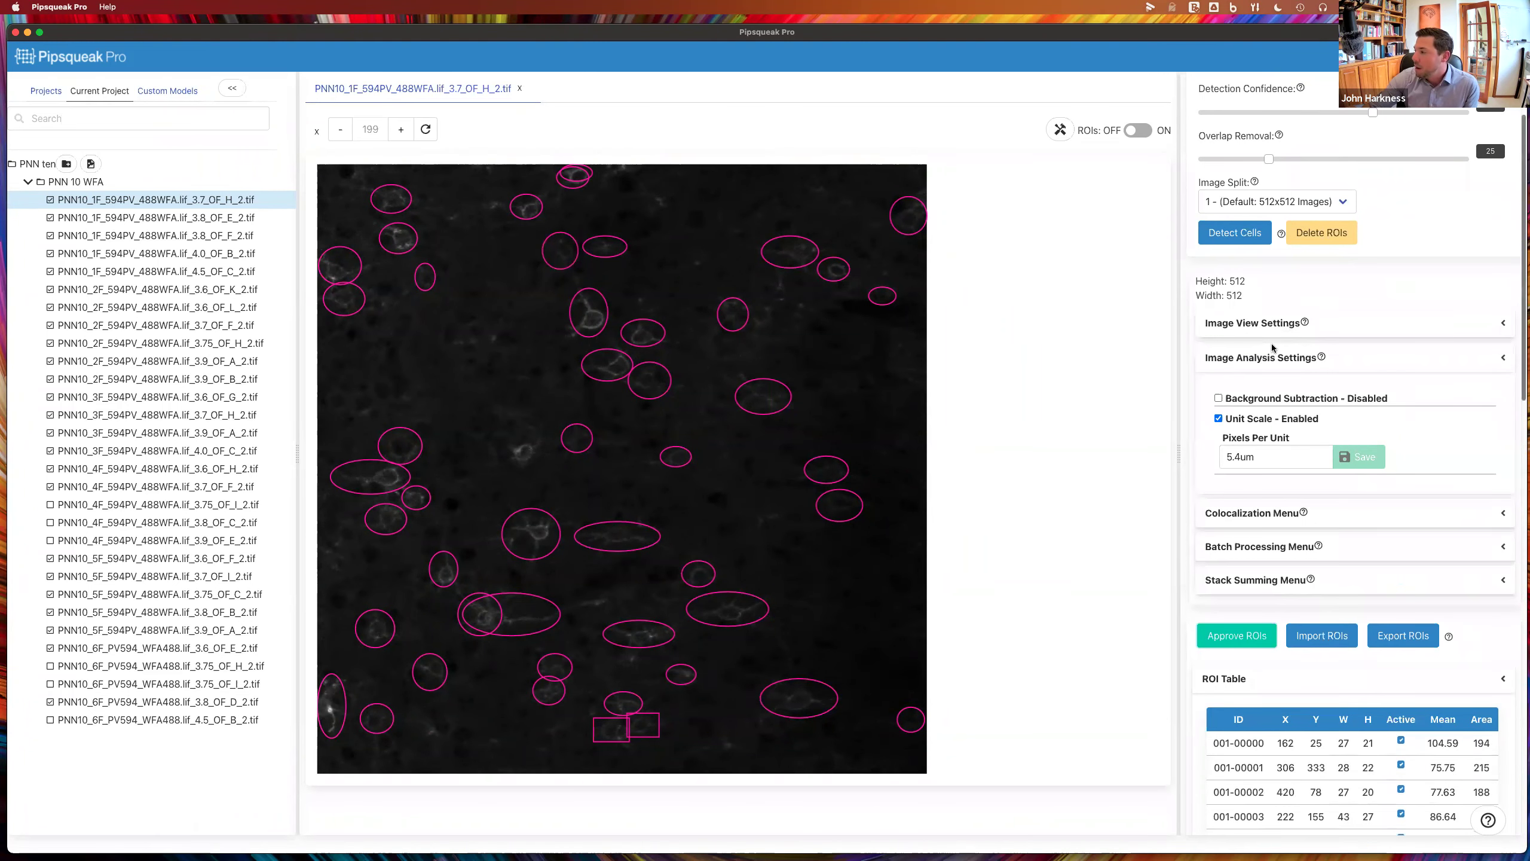
scroll(1341, 553, "up", 2)
mouse_move(1218, 492)
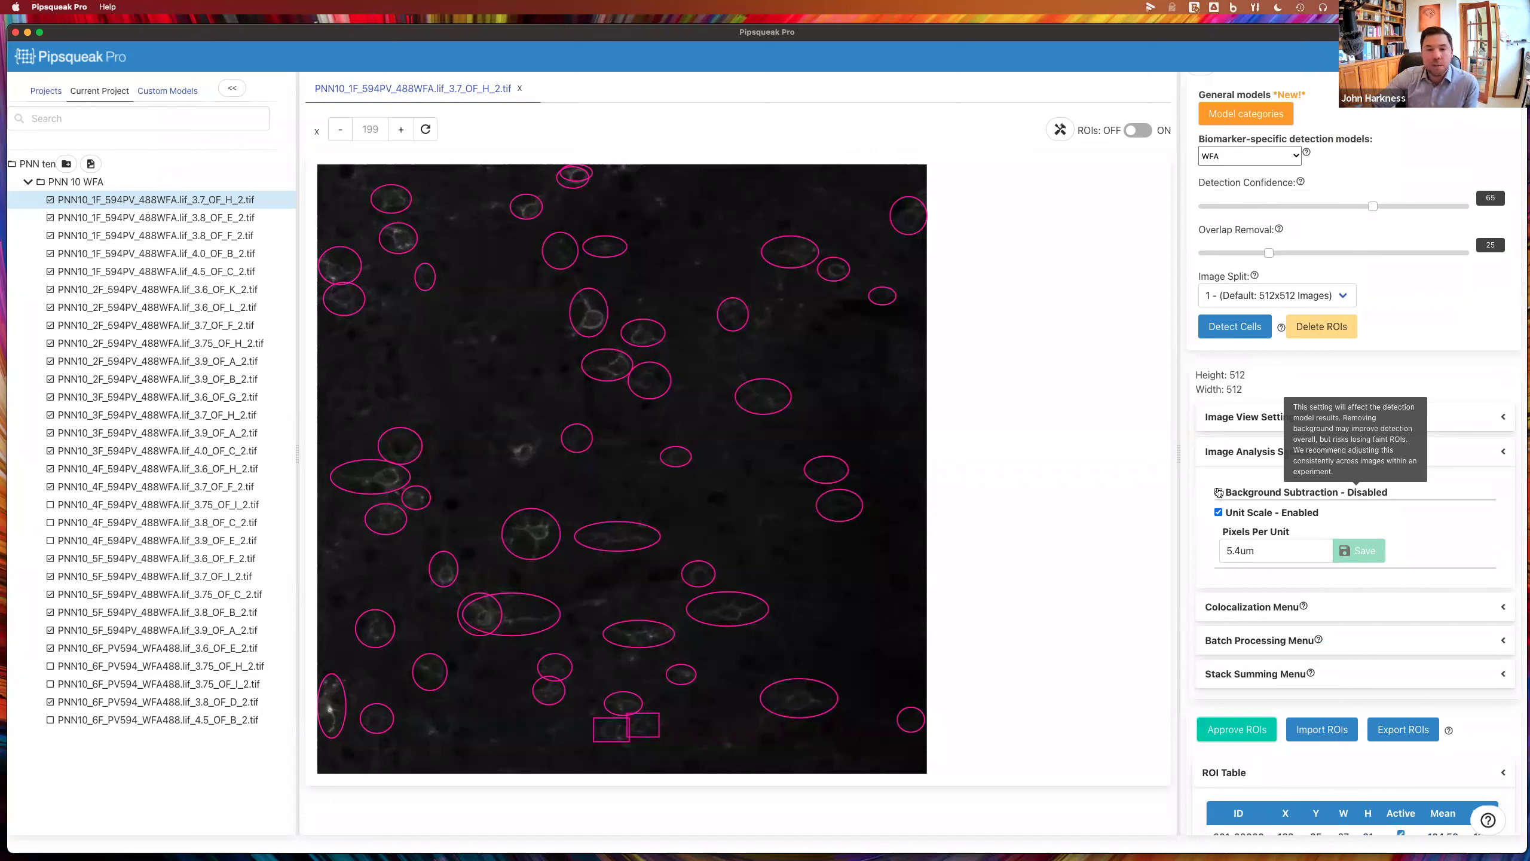
left_click(1218, 492)
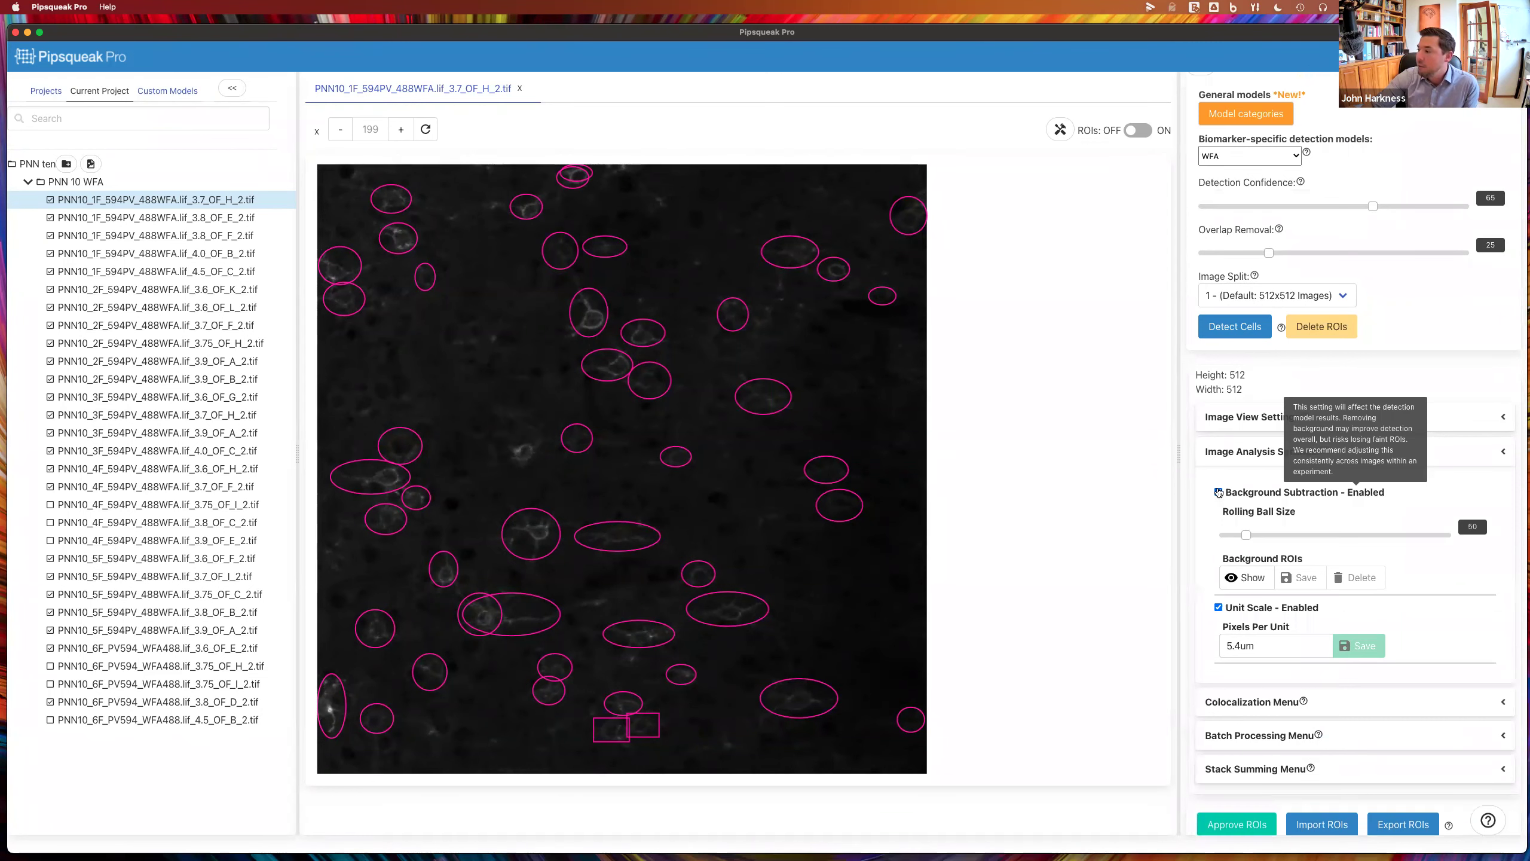
left_click(1217, 606)
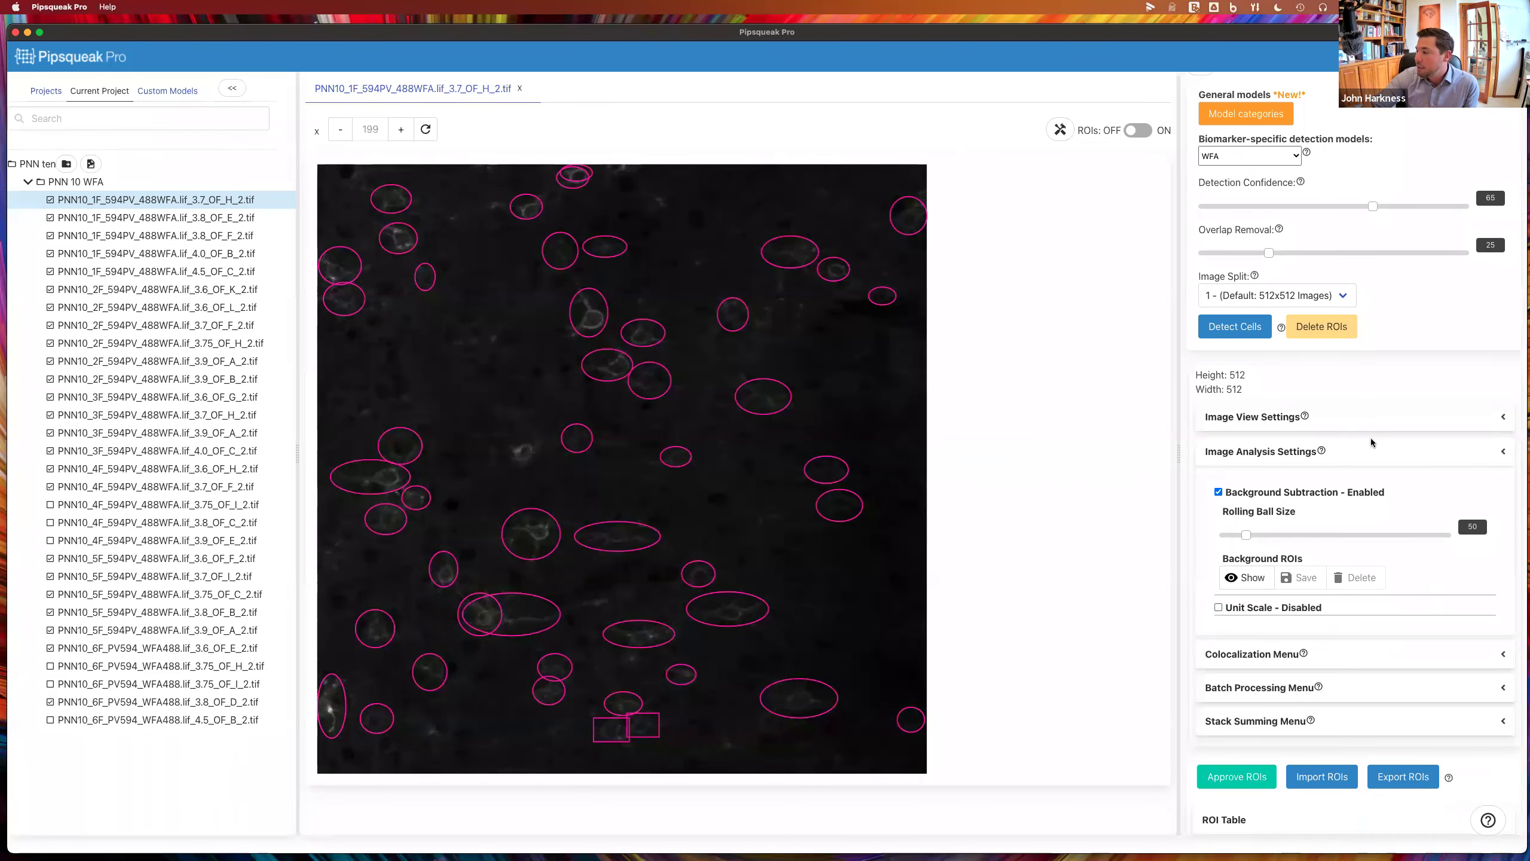
Display the background ROIs and move four of the default squares along the image edges to cell-free areas
left_click(1244, 577)
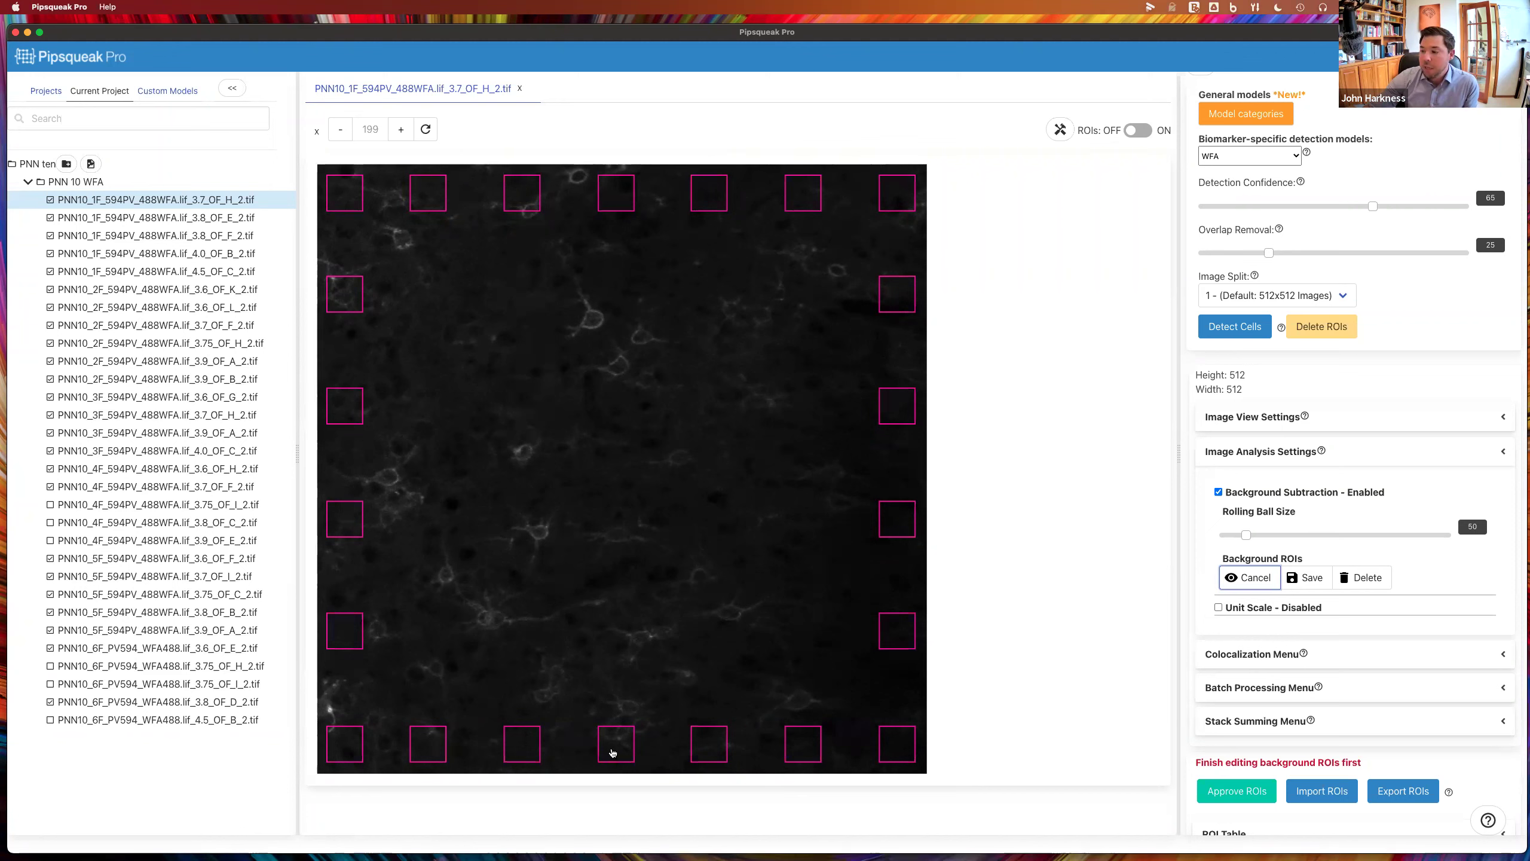
left_click_drag(612, 752, 574, 757)
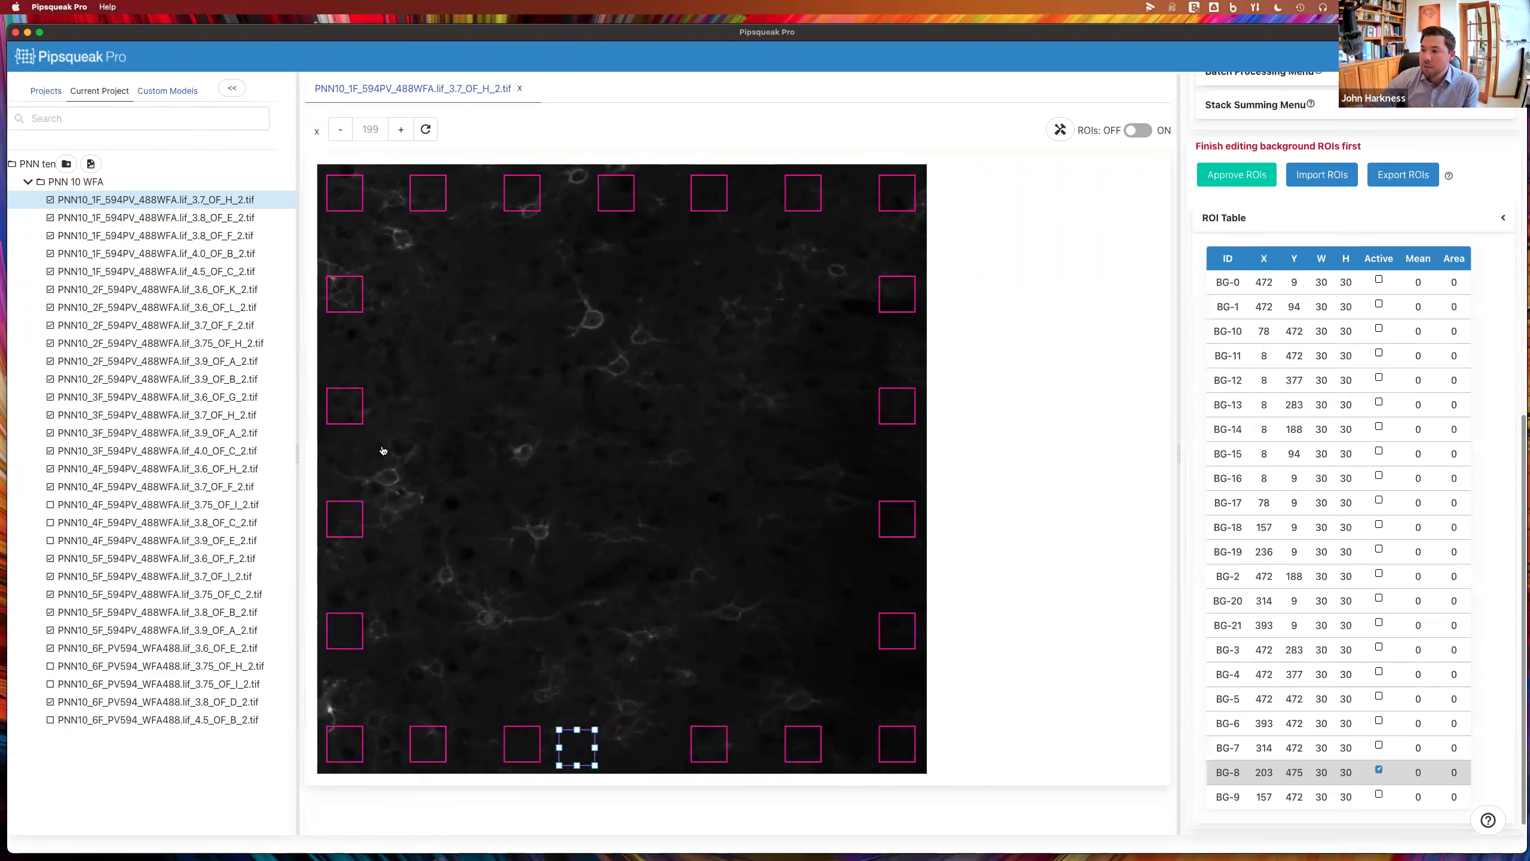
left_click_drag(352, 294, 362, 359)
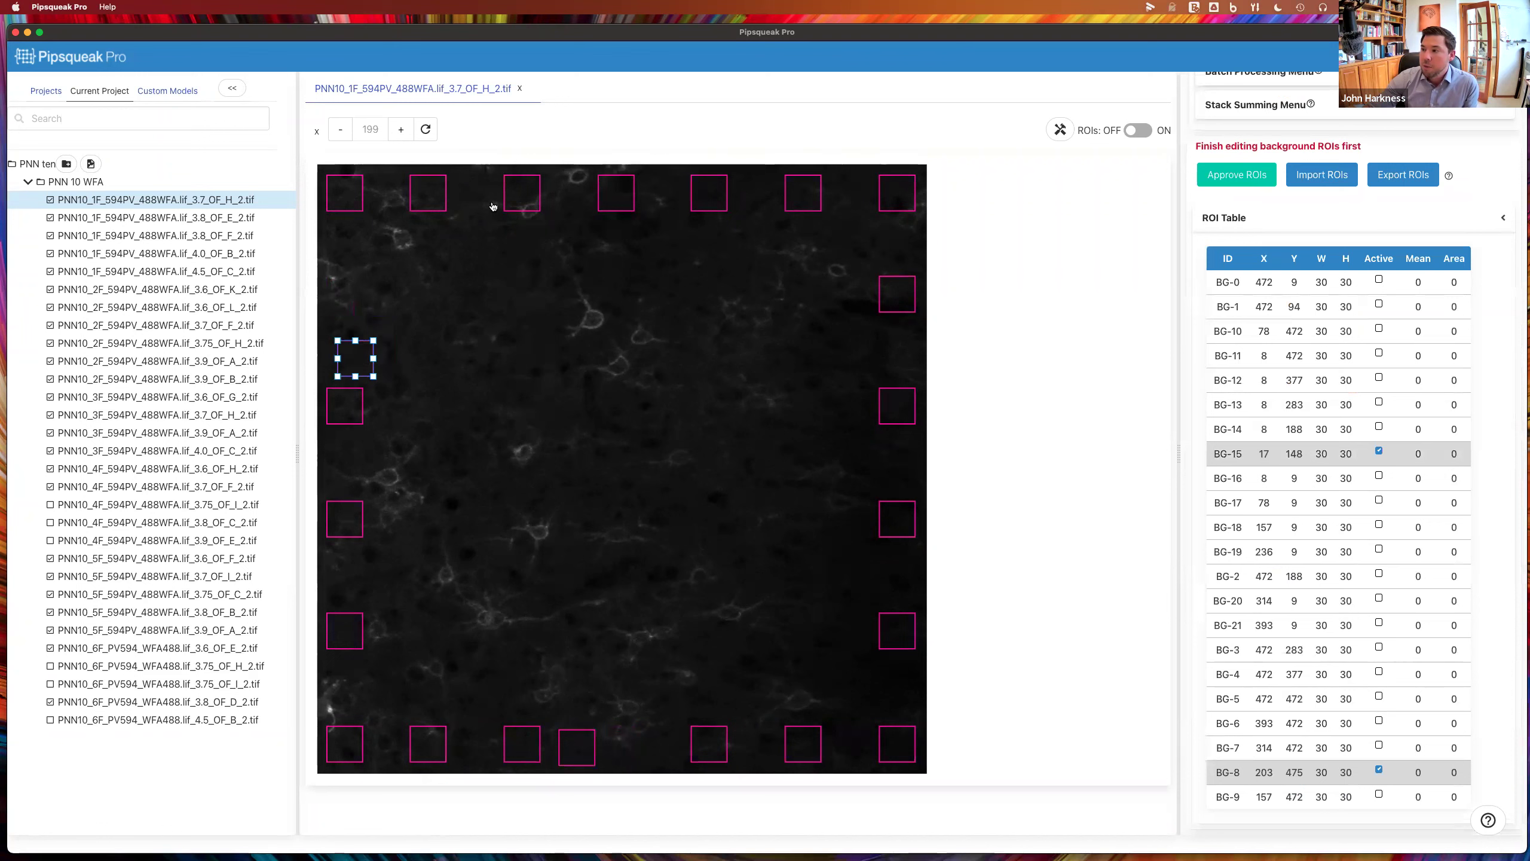
left_click_drag(521, 193, 485, 192)
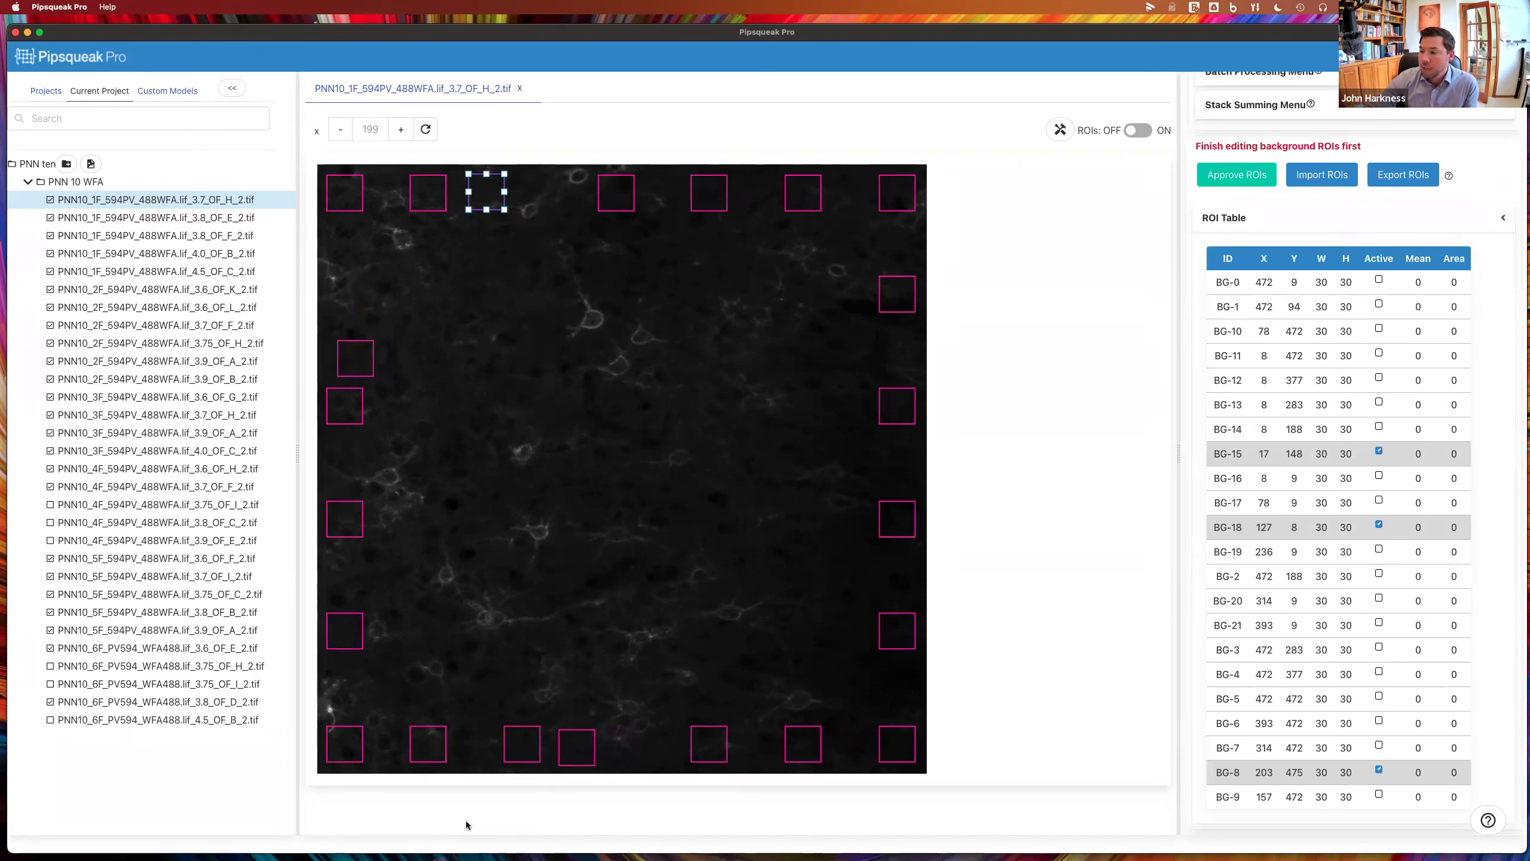
left_click_drag(438, 736, 476, 741)
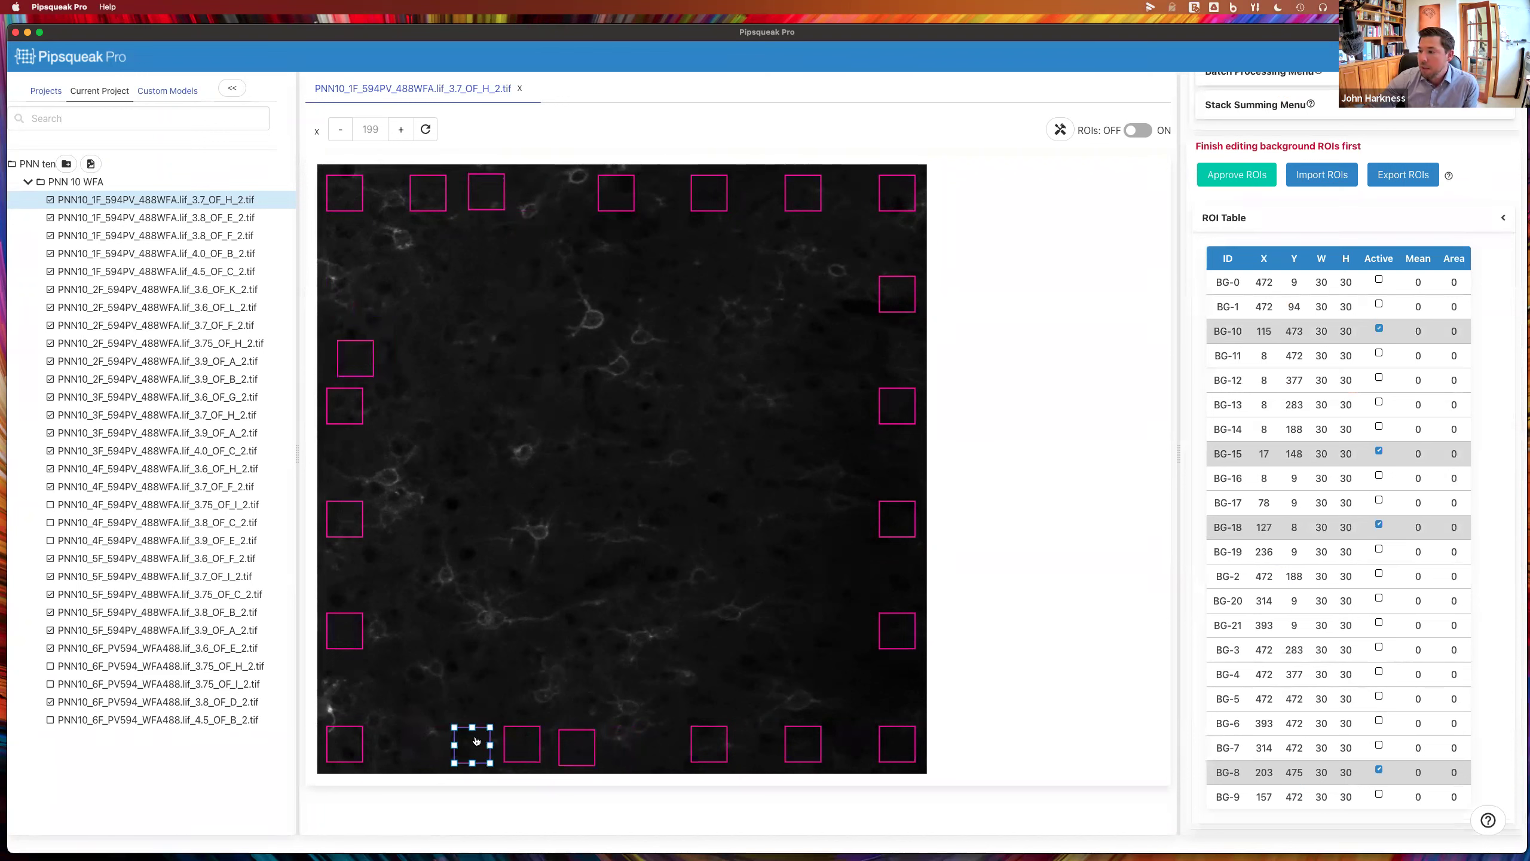
scroll(1377, 631, "up", 10)
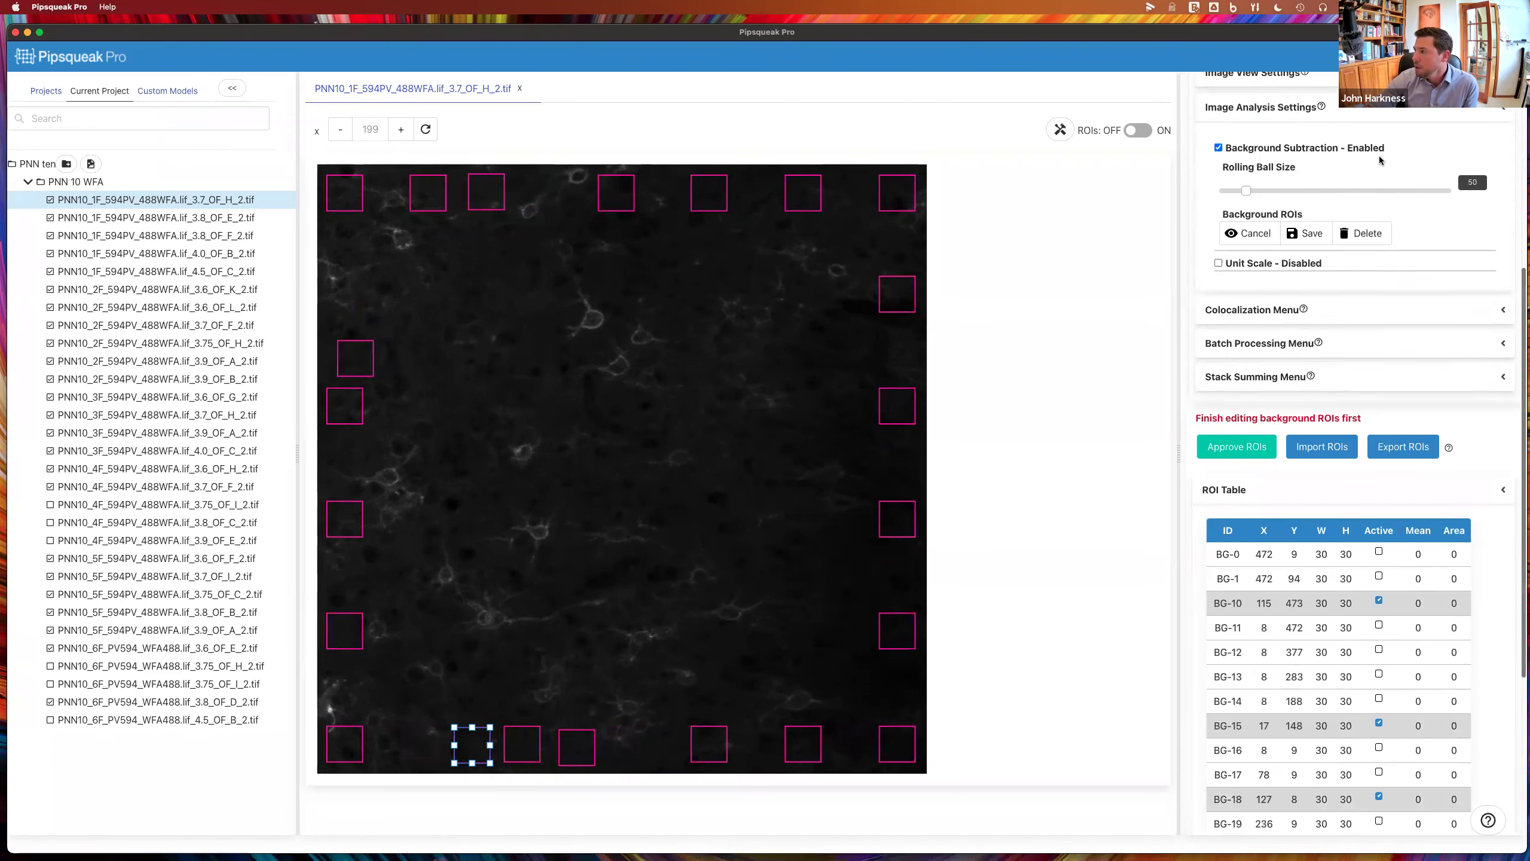
Replace the default background ROIs with six rectangles drawn over cell-free areas of the image, and save them
left_click(1362, 594)
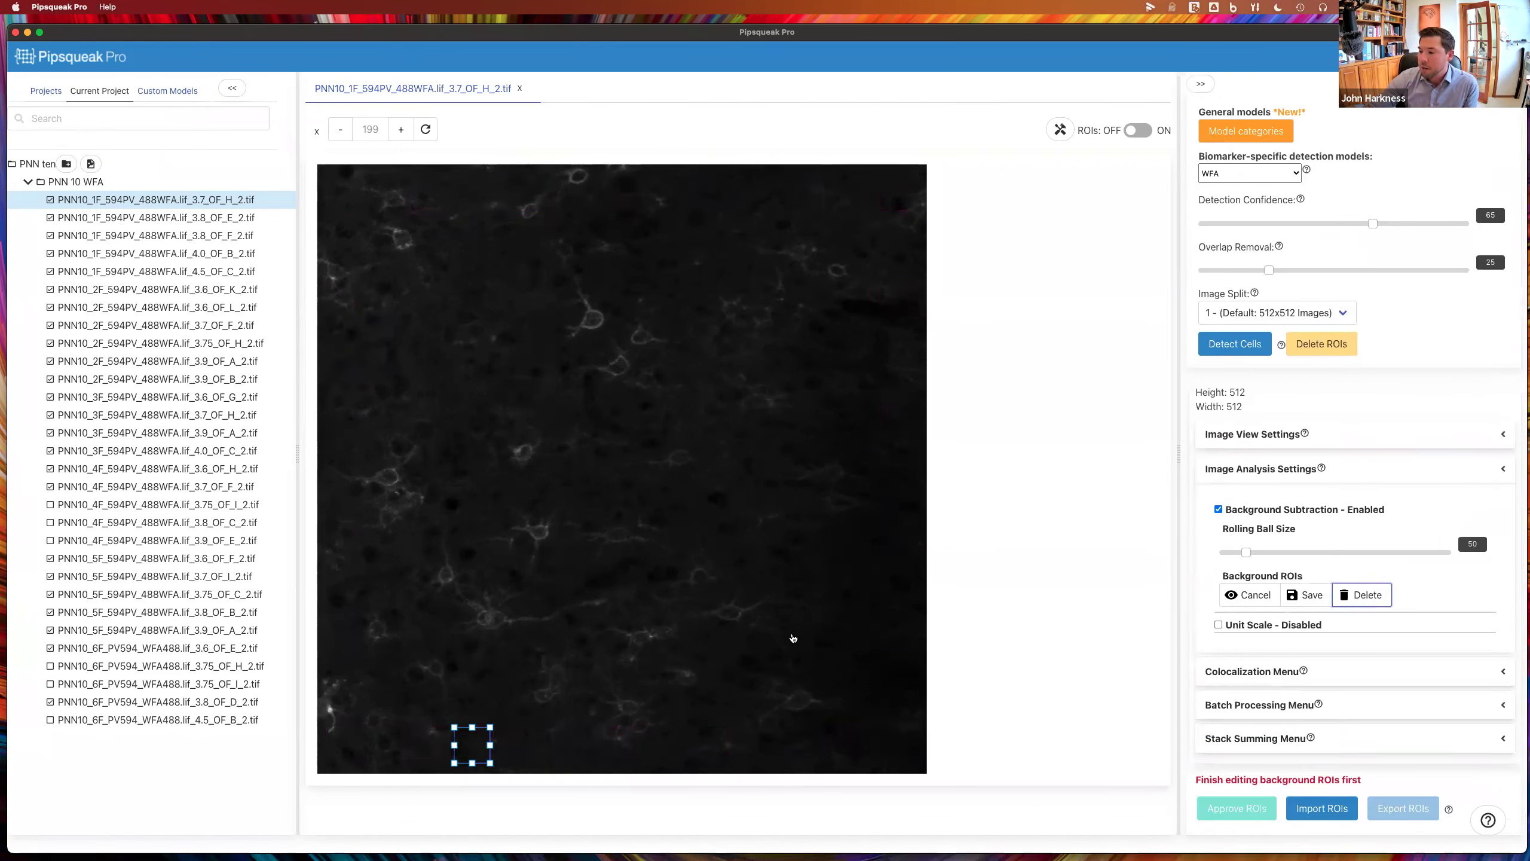
left_click_drag(800, 531, 857, 595)
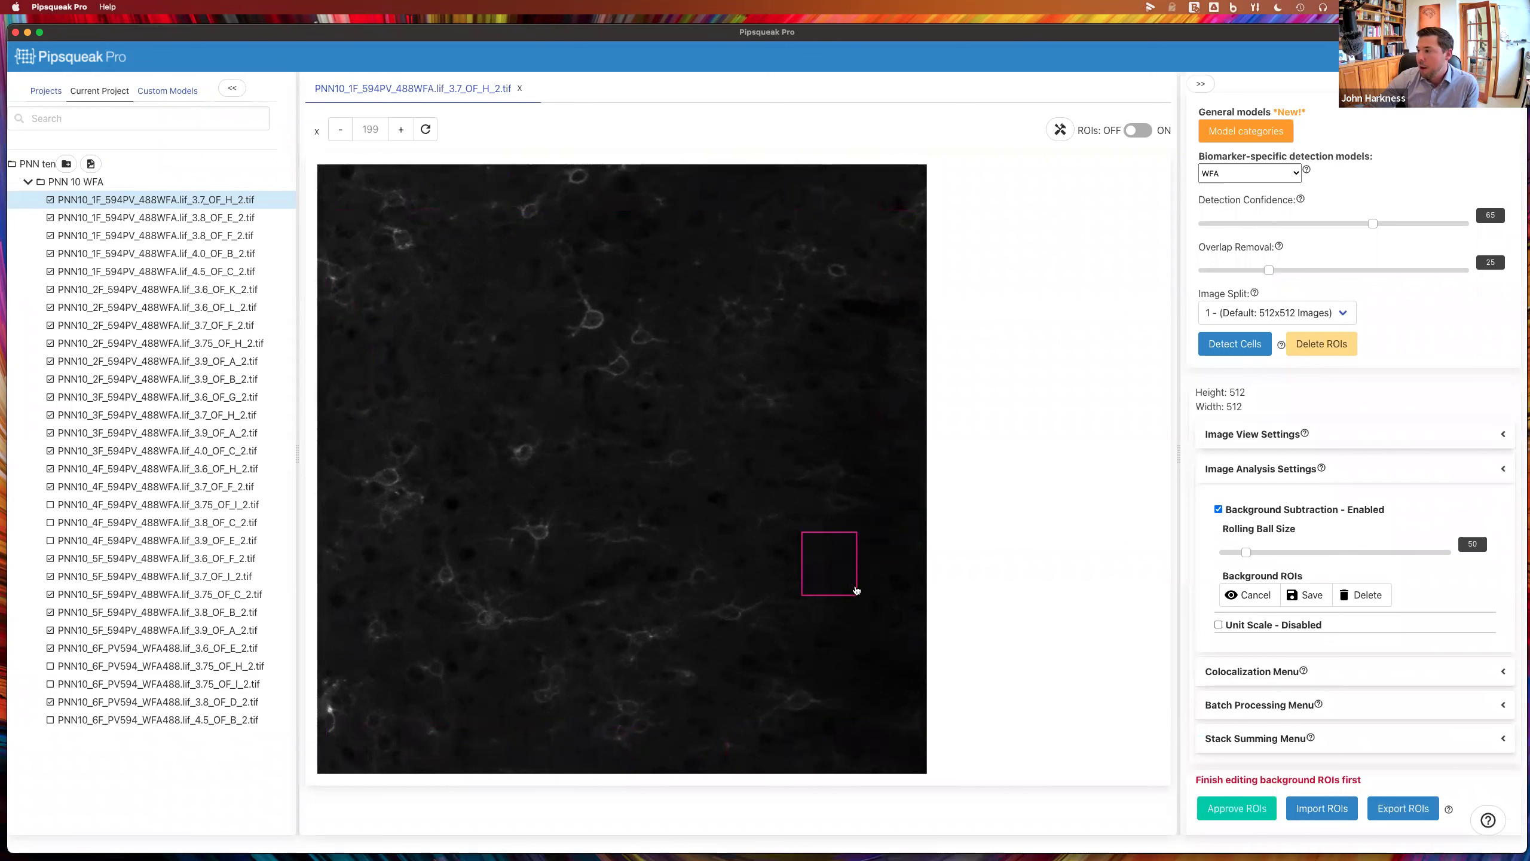
left_click_drag(821, 337, 877, 404)
left_click_drag(854, 637, 899, 692)
left_click_drag(360, 329, 436, 392)
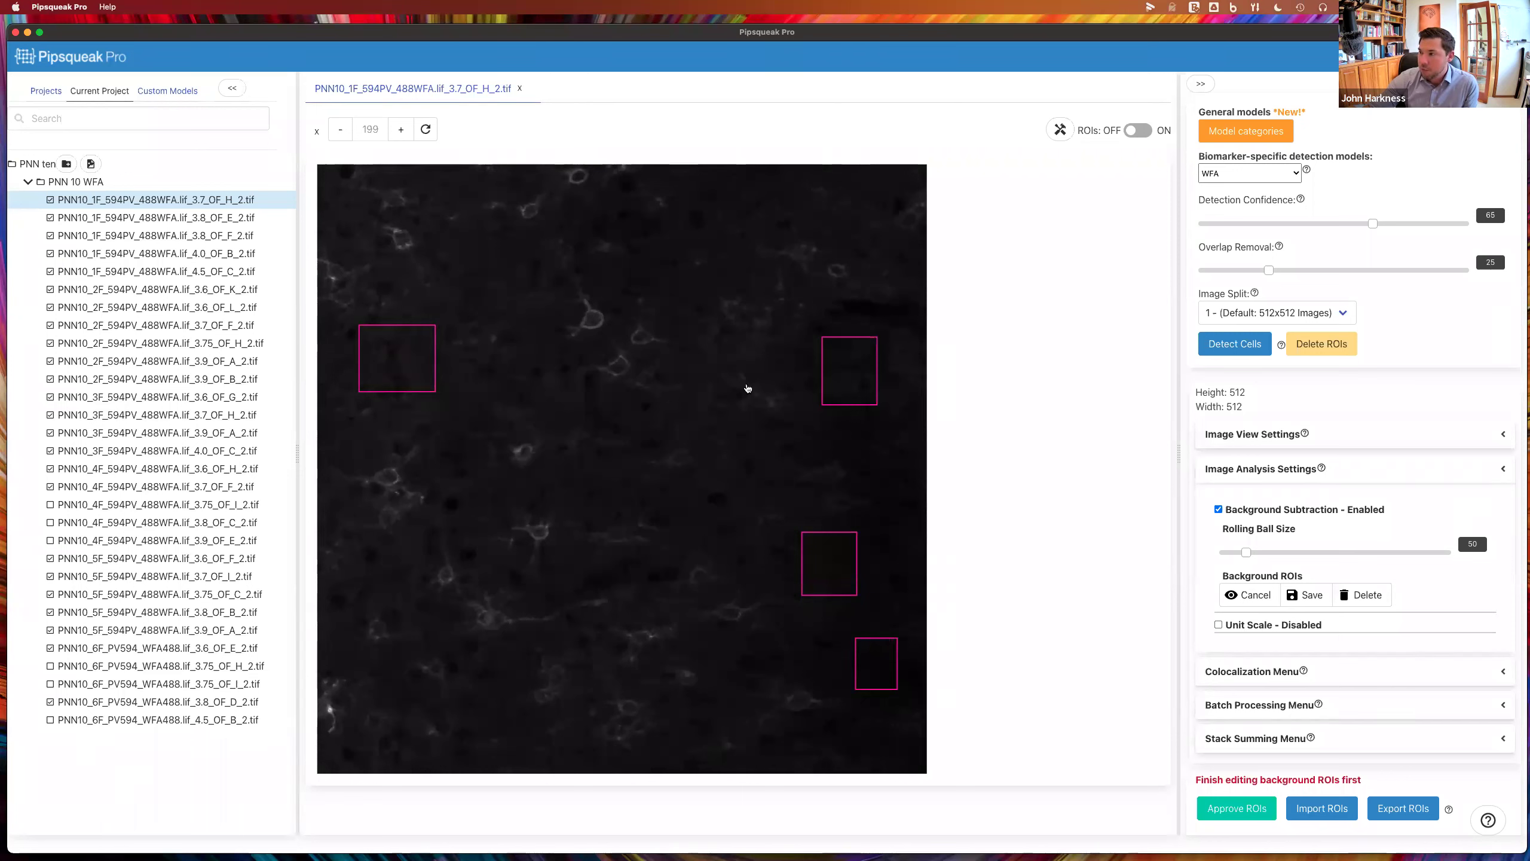
left_click_drag(634, 213, 641, 226)
left_click_drag(330, 623, 354, 646)
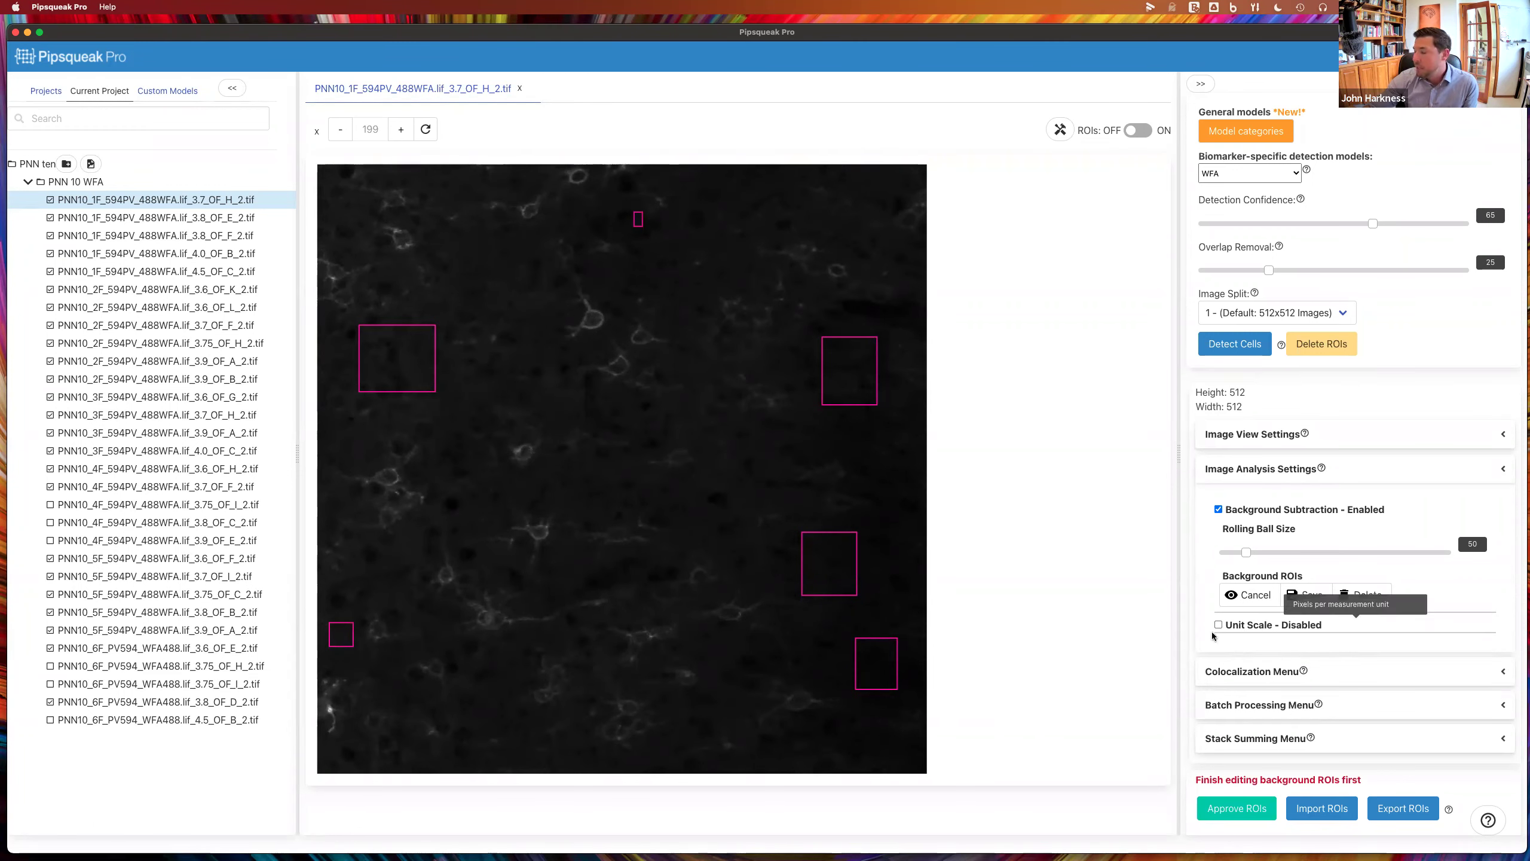
left_click(1301, 594)
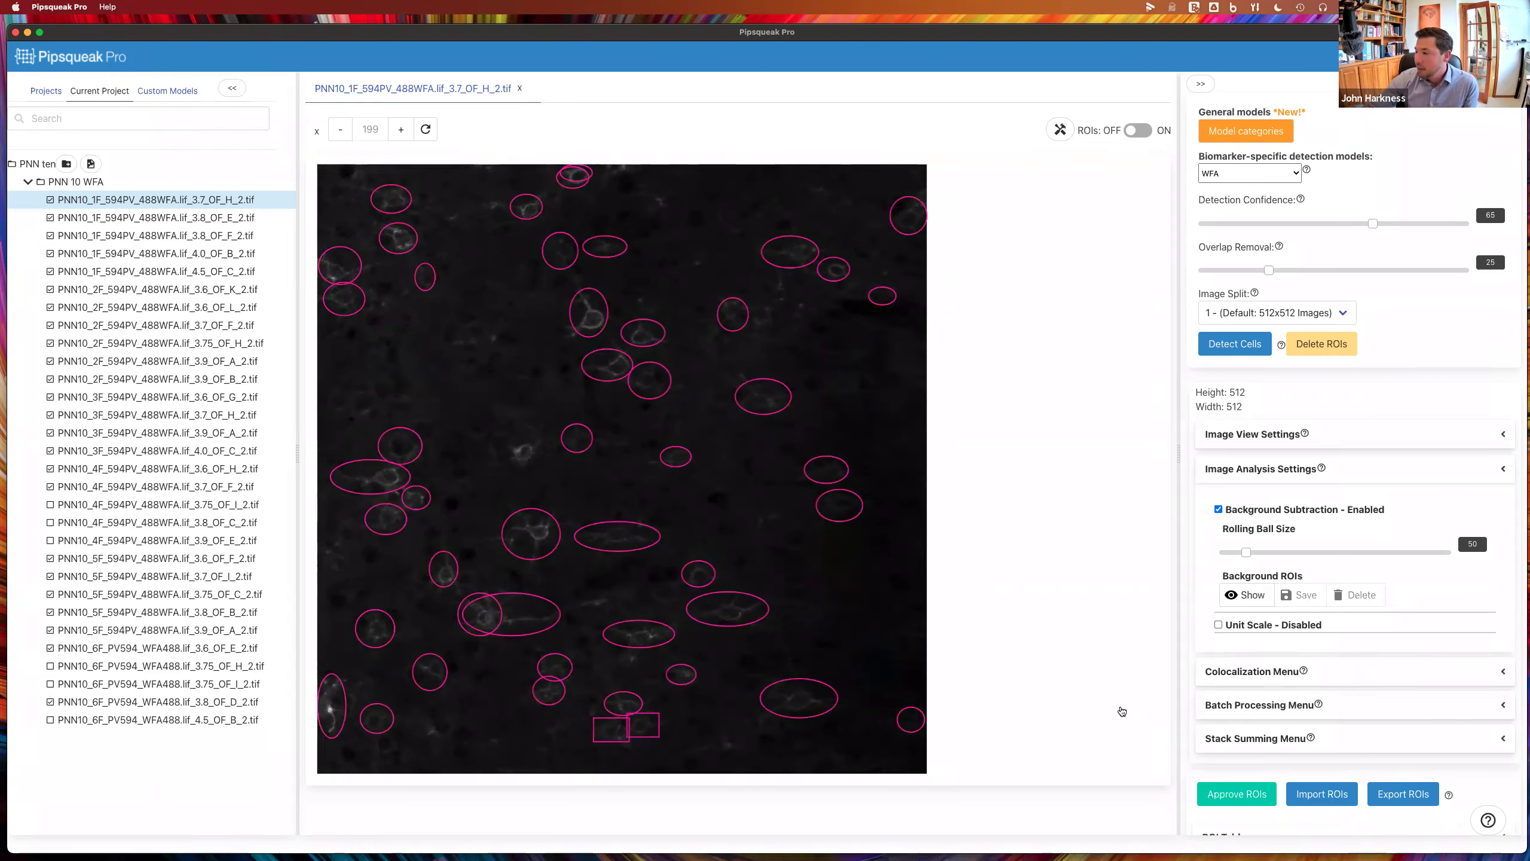
Export the ROIs, check the background column of the analysis results in Excel, and return to Pipsqueak Pro
scroll(1252, 781, "down", 5)
scroll(1253, 777, "down", 3)
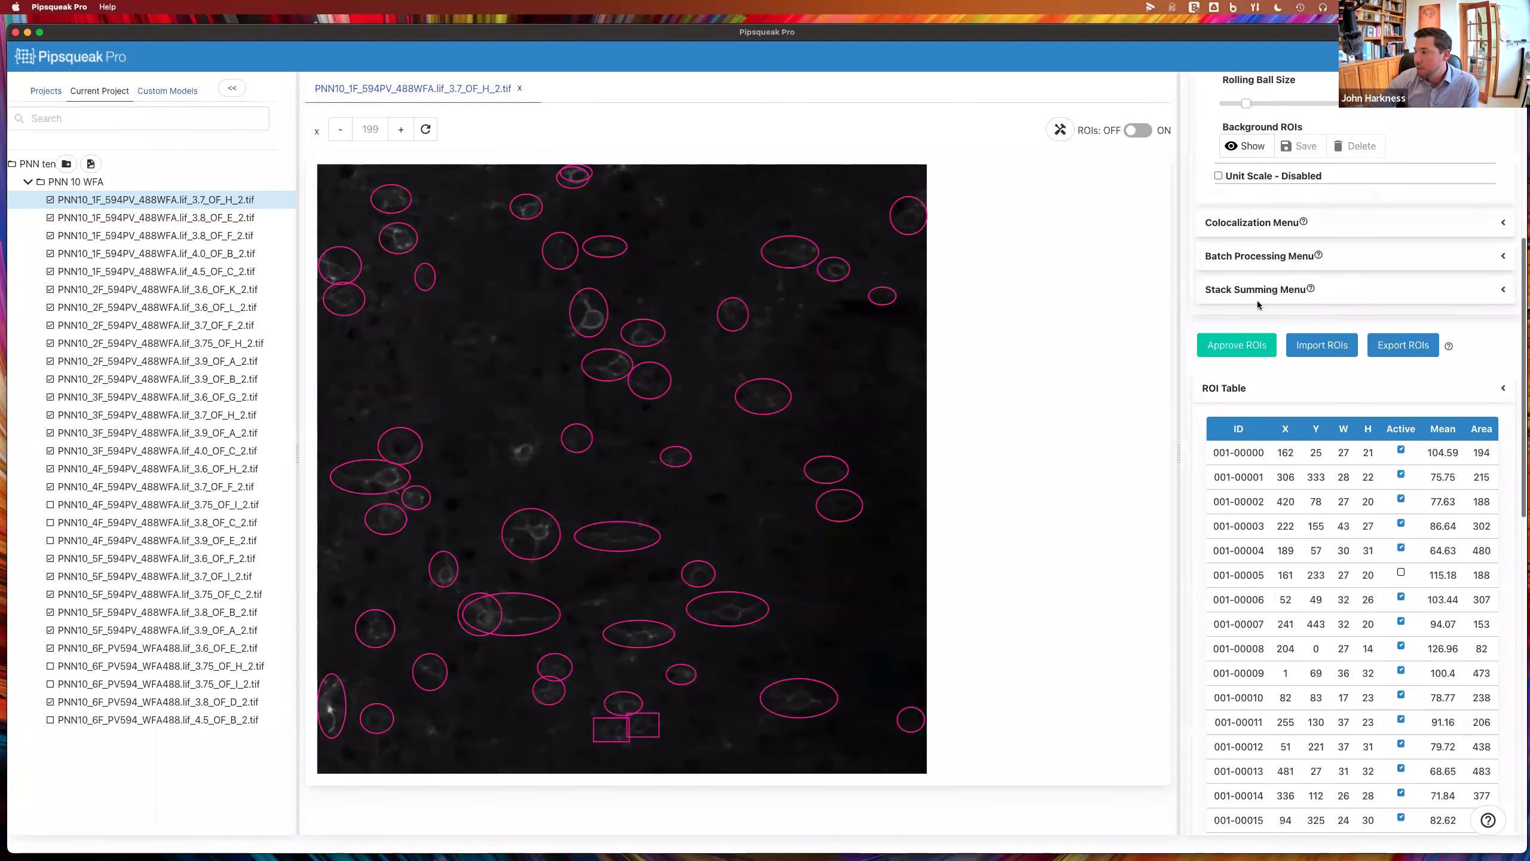
left_click(1403, 344)
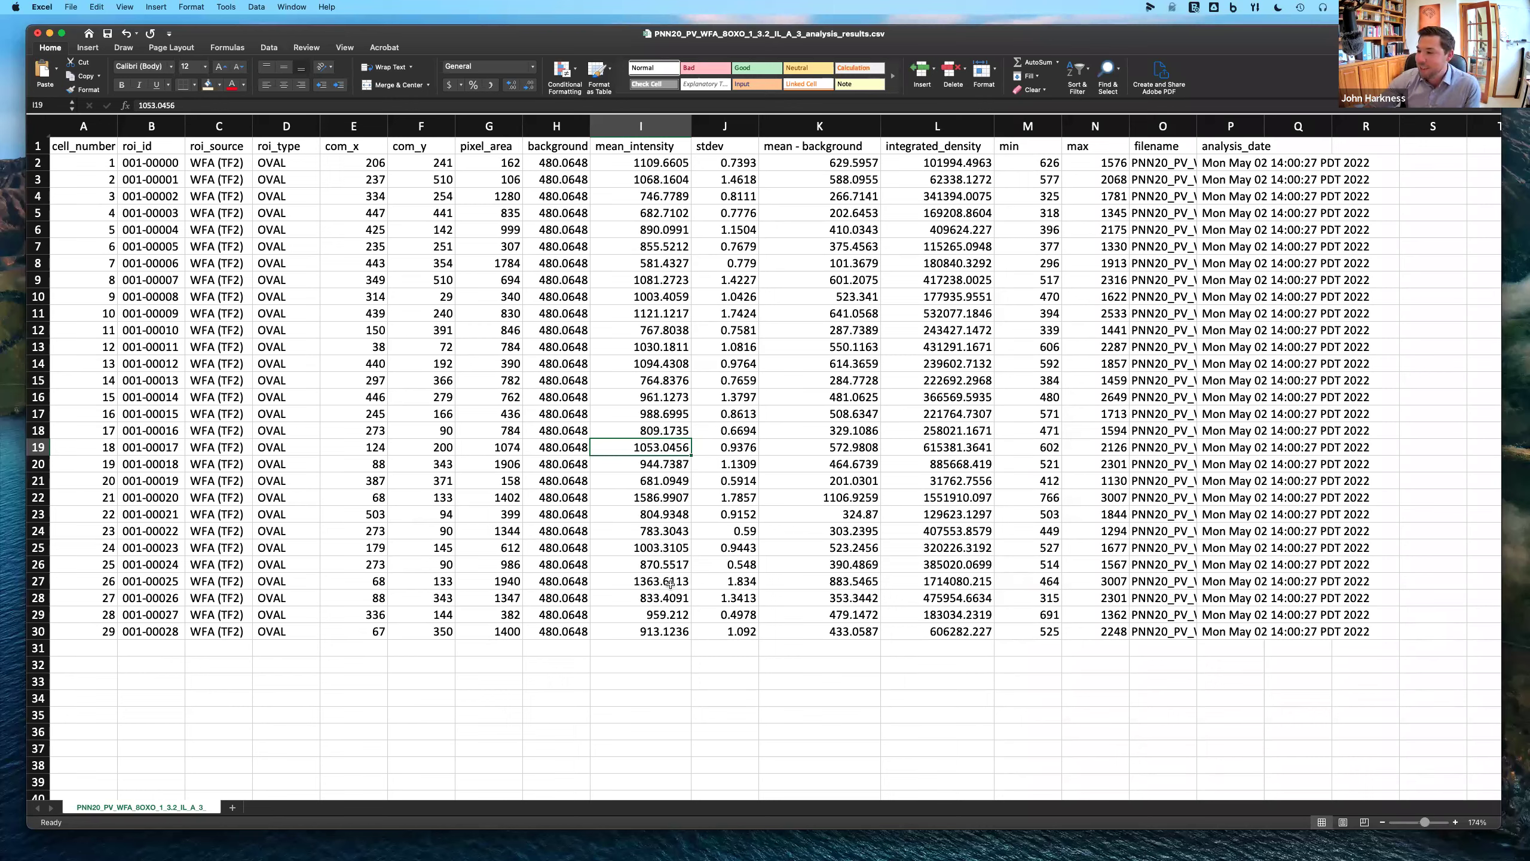
key("ctrl+Left")
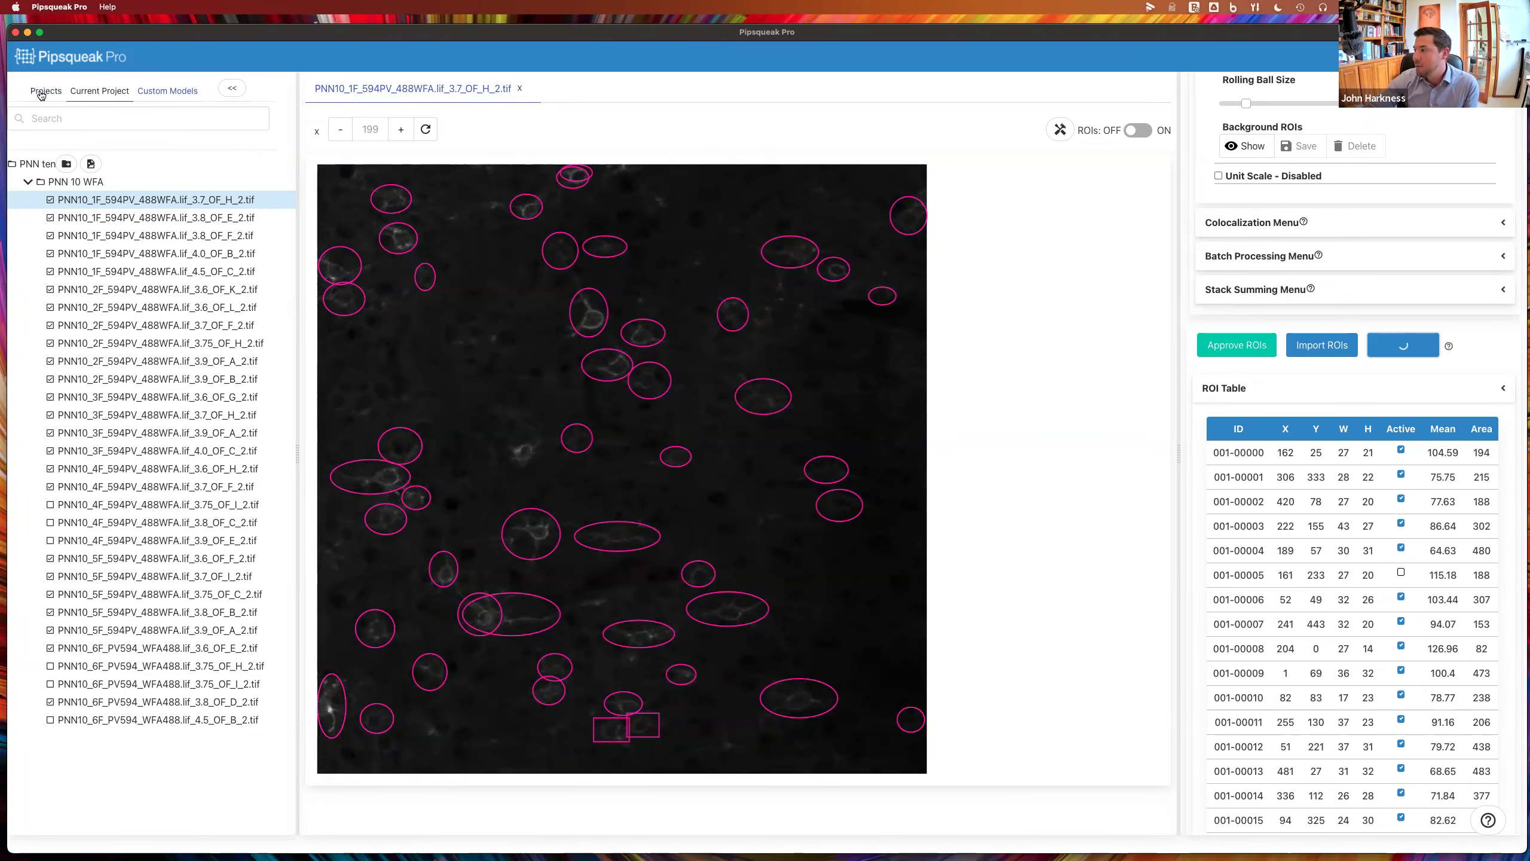
Open the triple label project and load the triple cfos folder's images for colocalization
left_click(41, 91)
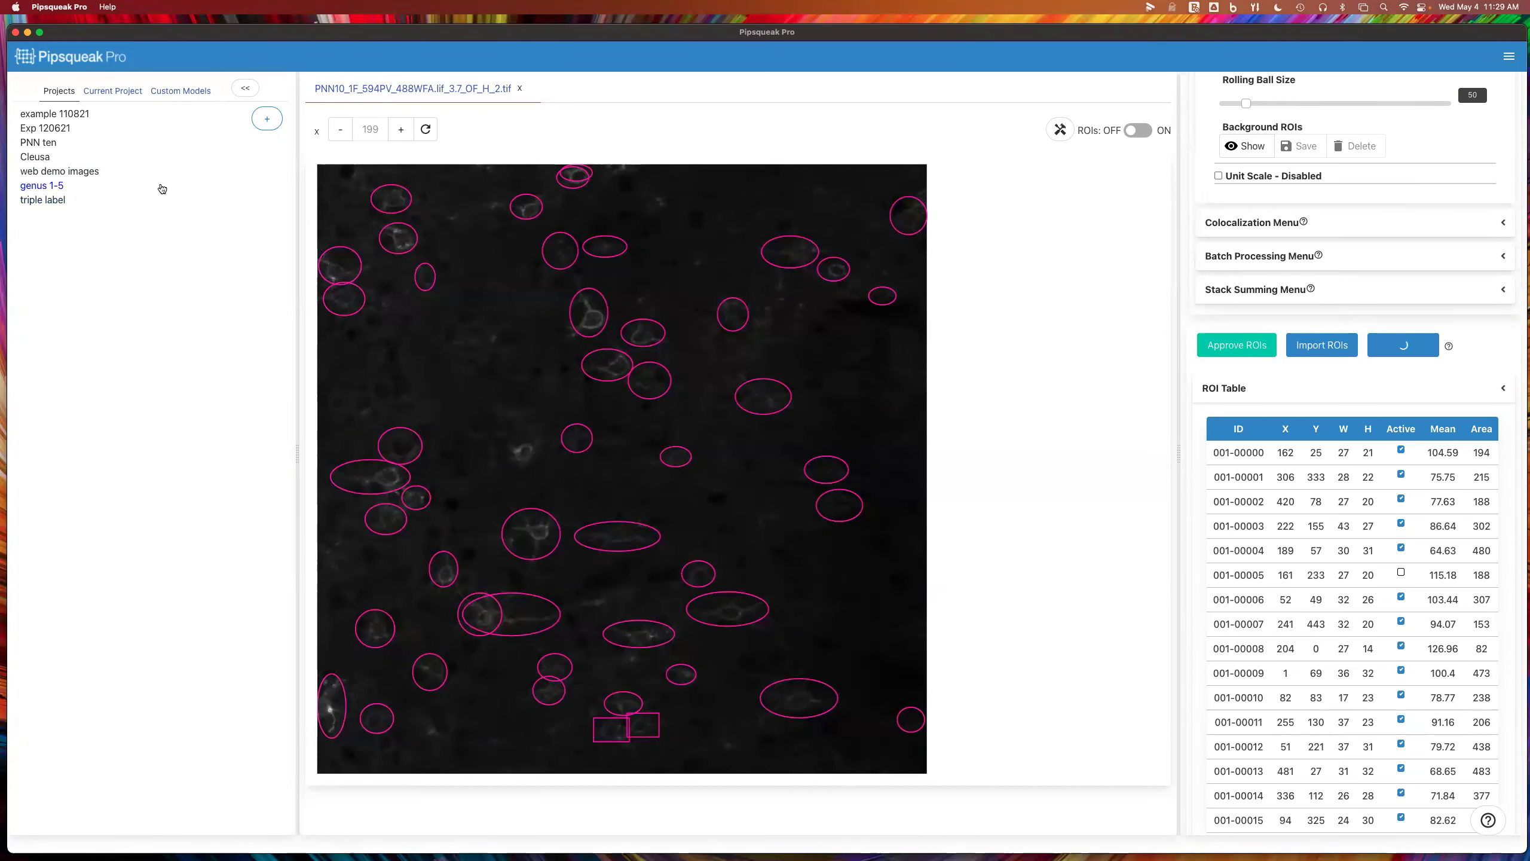
left_click(56, 199)
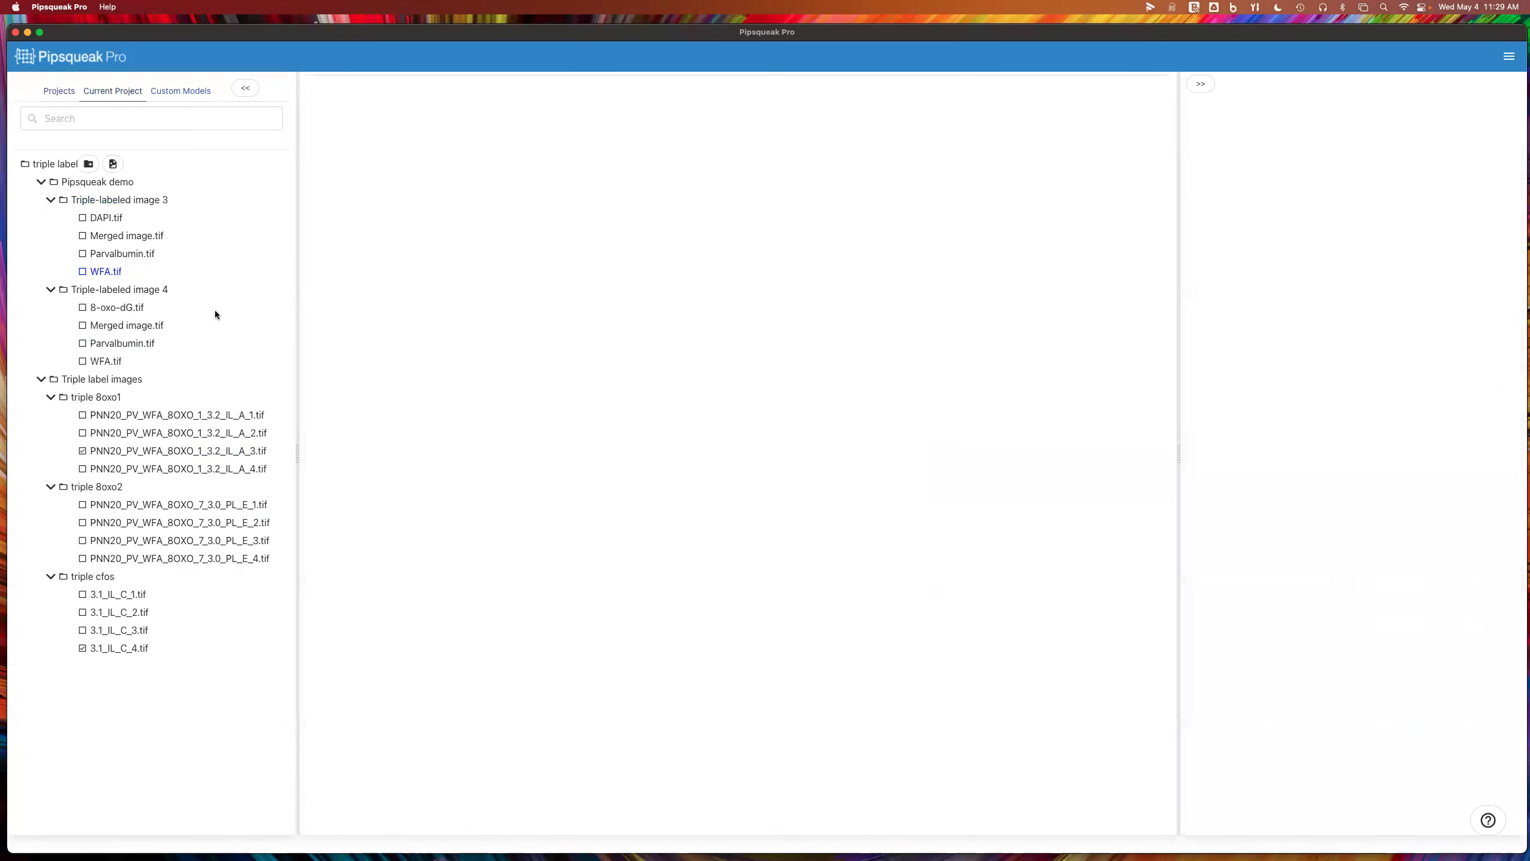
left_click(118, 631)
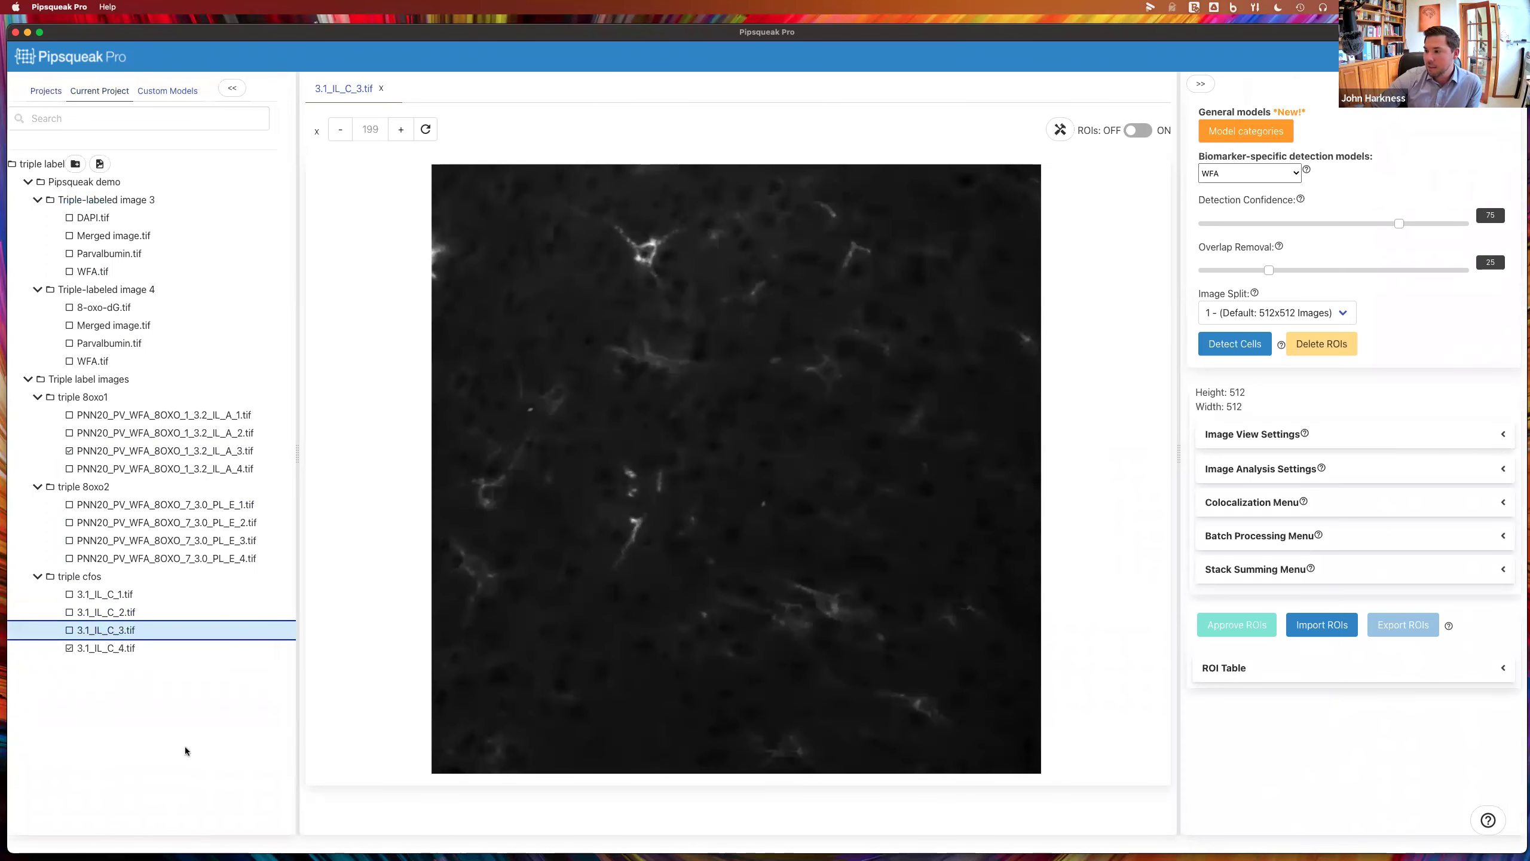
left_click(77, 577)
right_click(77, 577)
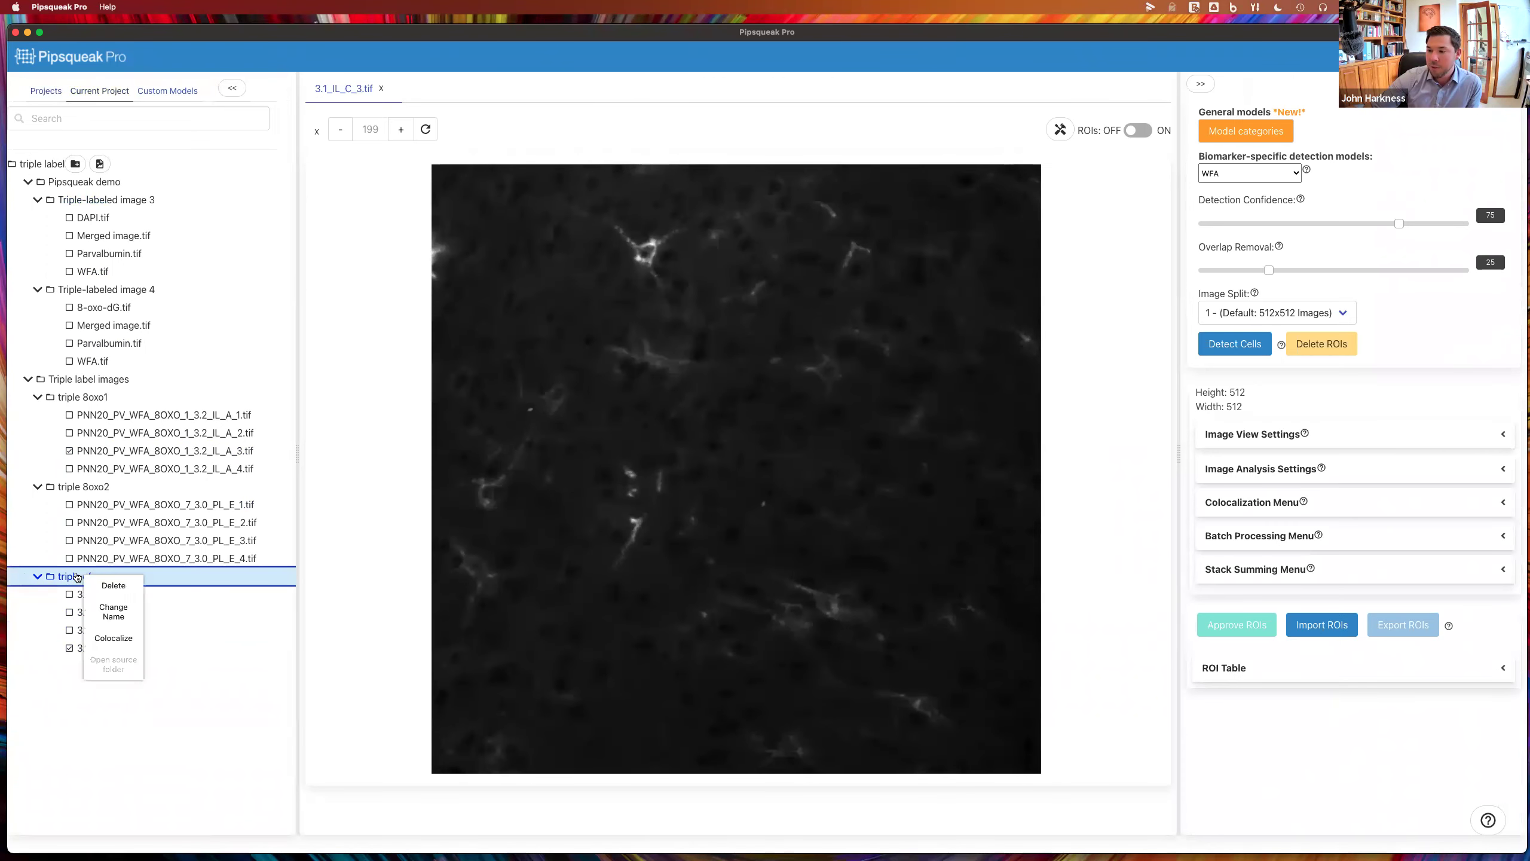
left_click(108, 635)
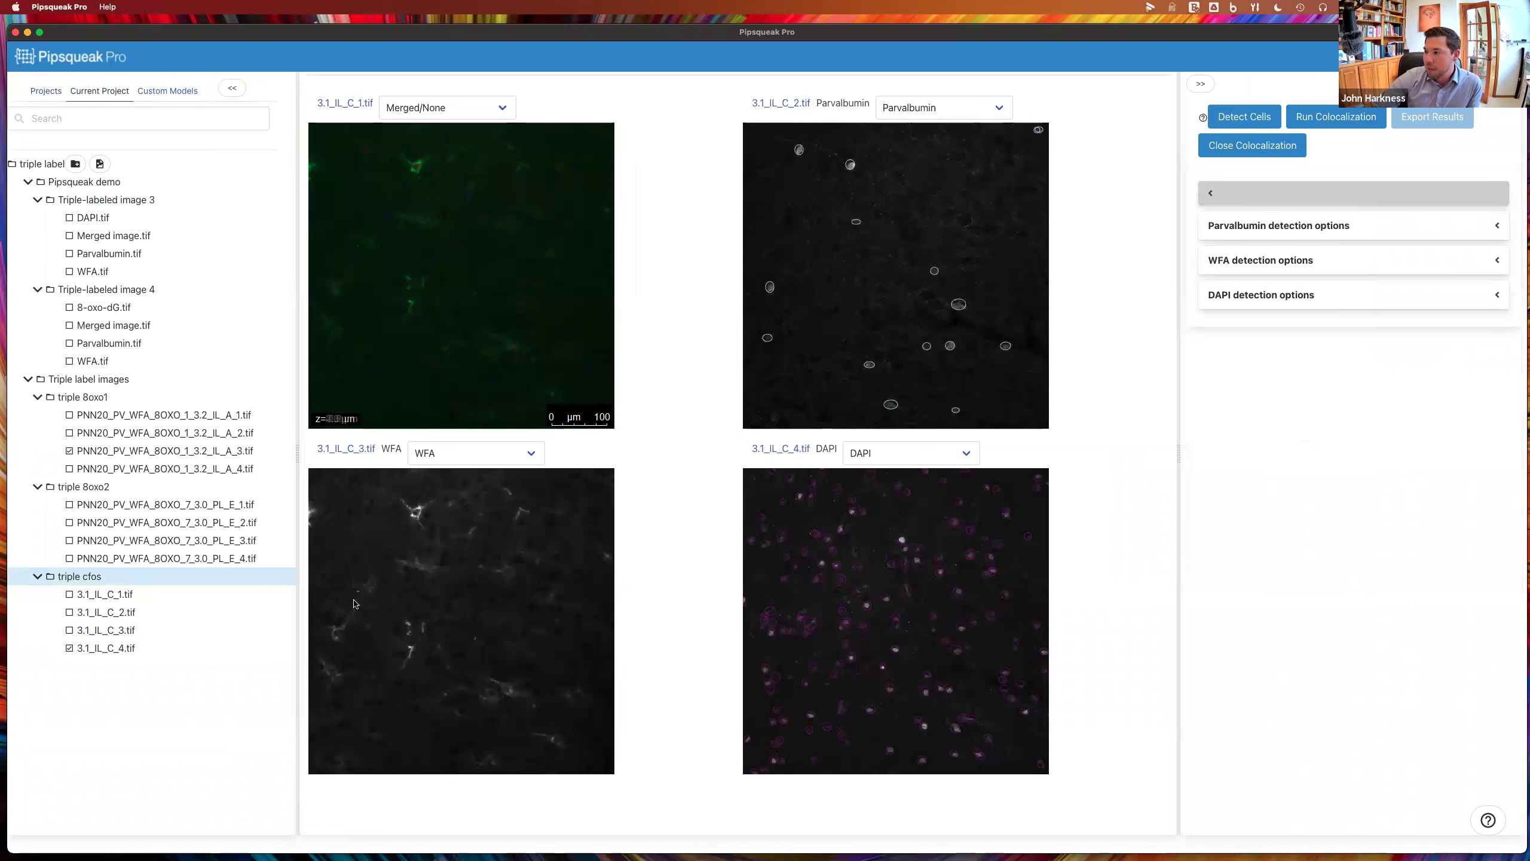
Delete the existing ROIs from the DAPI image 3.1_IL_C_4.tif and the Parvalbumin image 3.1_IL_C_2.tif
left_click(791, 449)
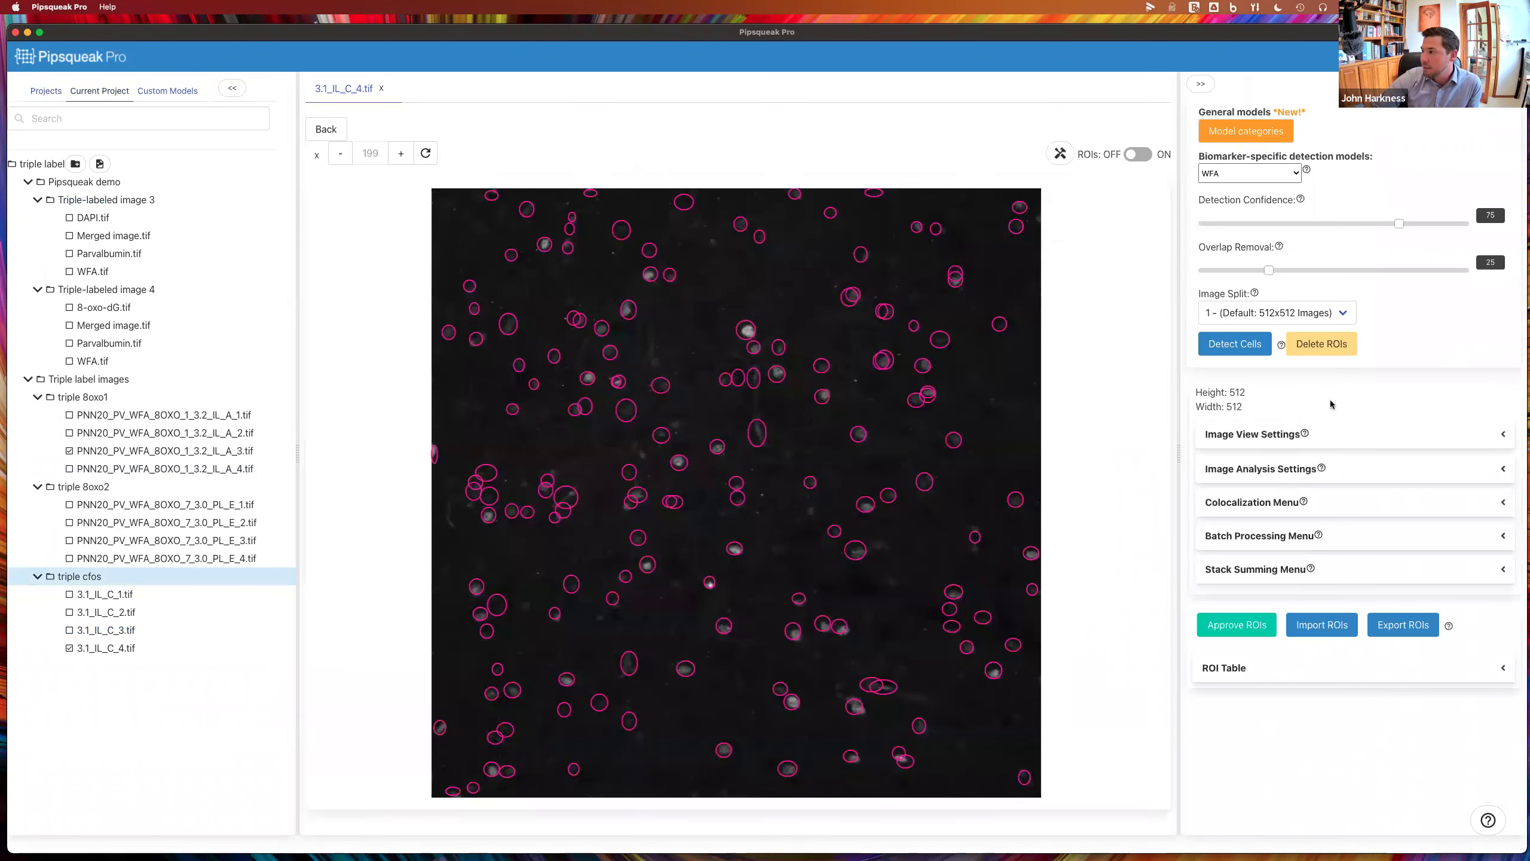
left_click(1338, 346)
left_click(323, 129)
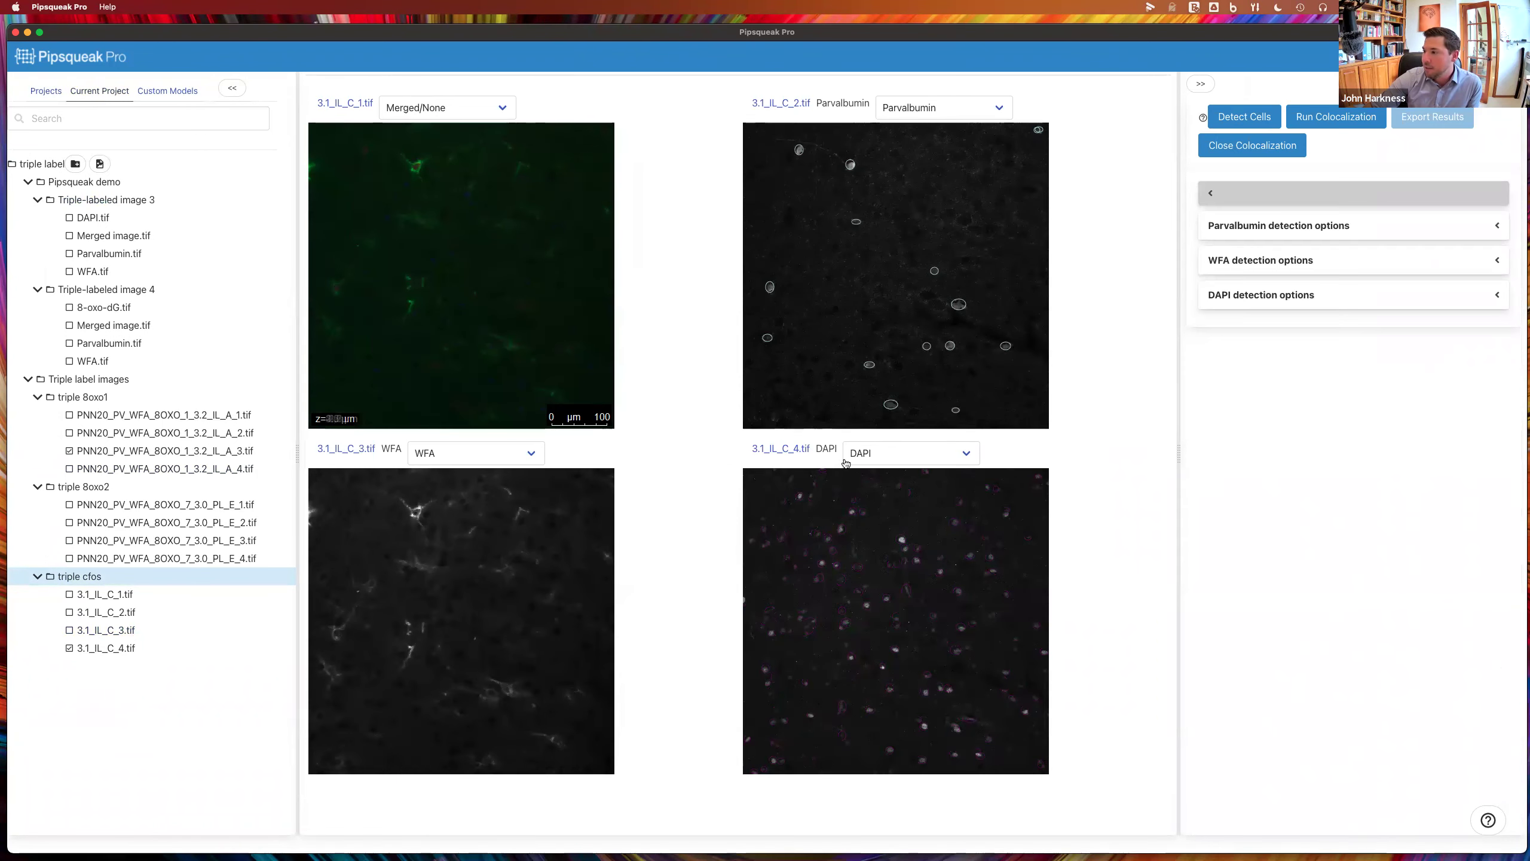
left_click(782, 103)
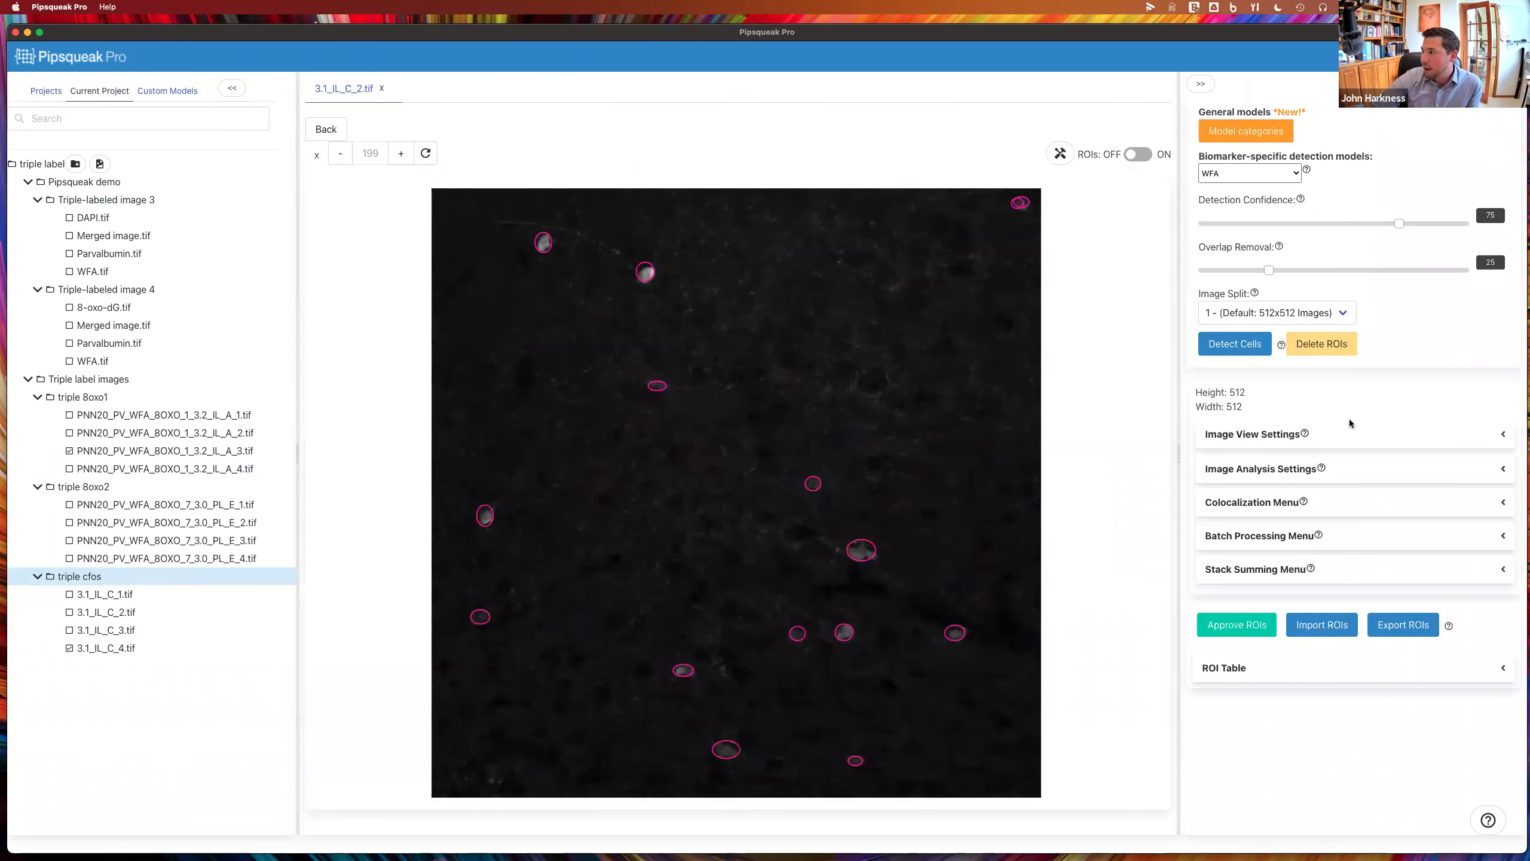
left_click(1316, 349)
left_click(325, 129)
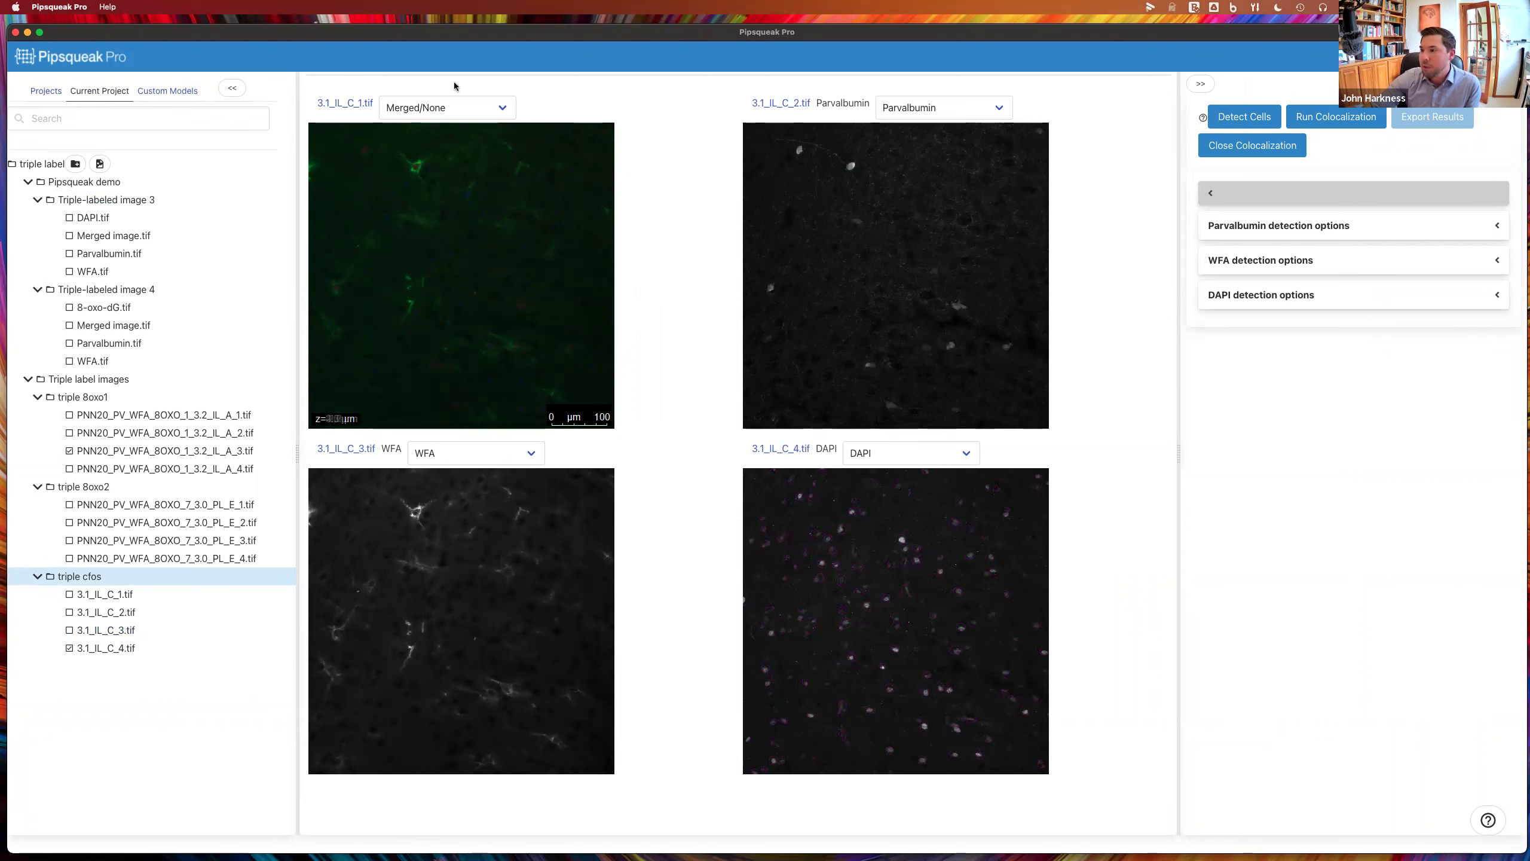
With 3.1_IL_C_2.tif open, examine the available biomarker-specific detection models and the general morphology model categories
left_click(782, 103)
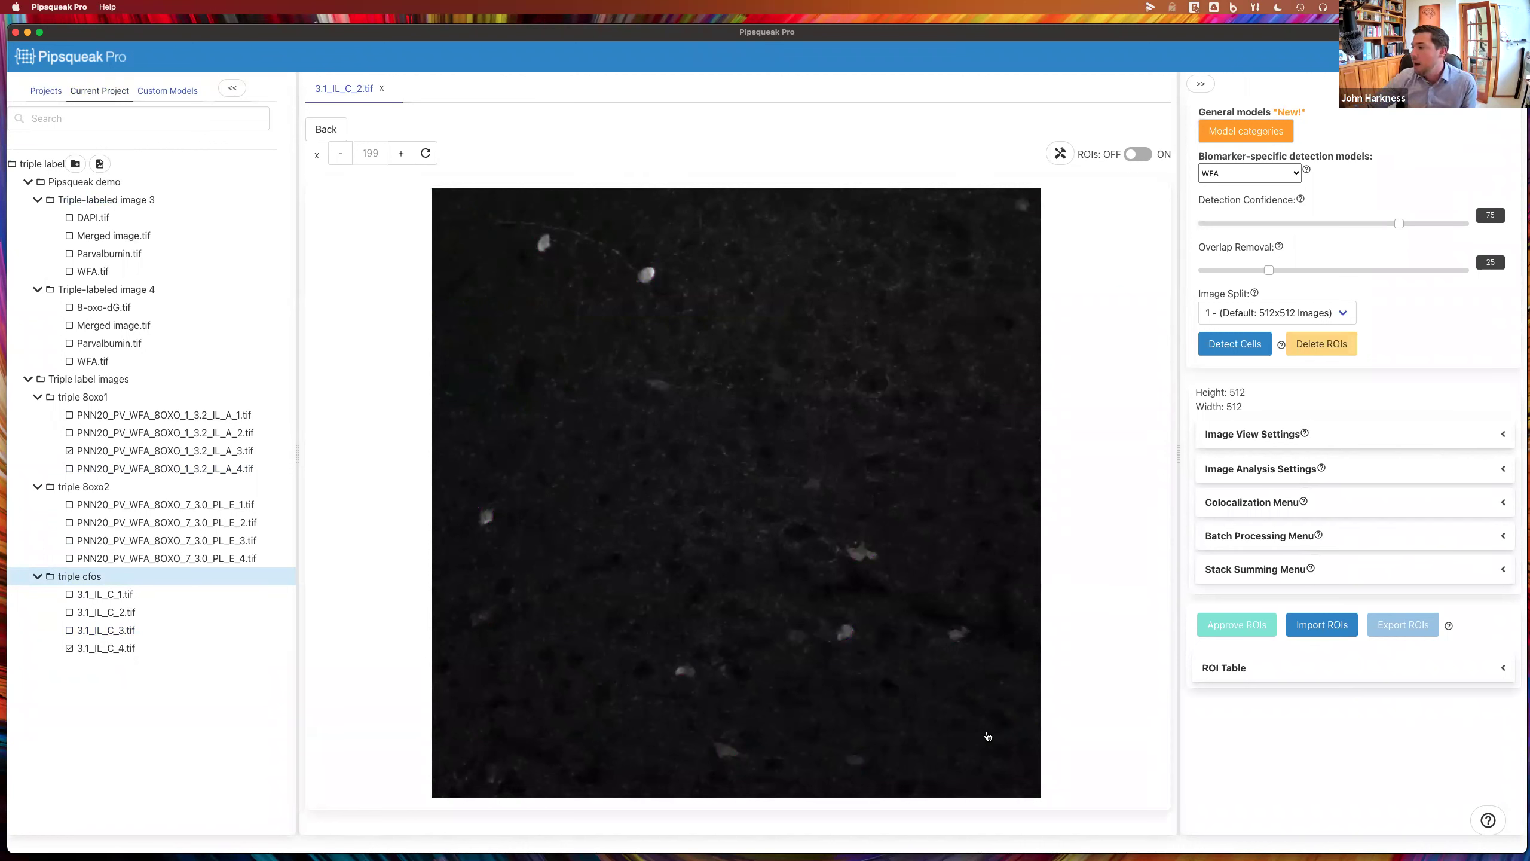
left_click(1289, 172)
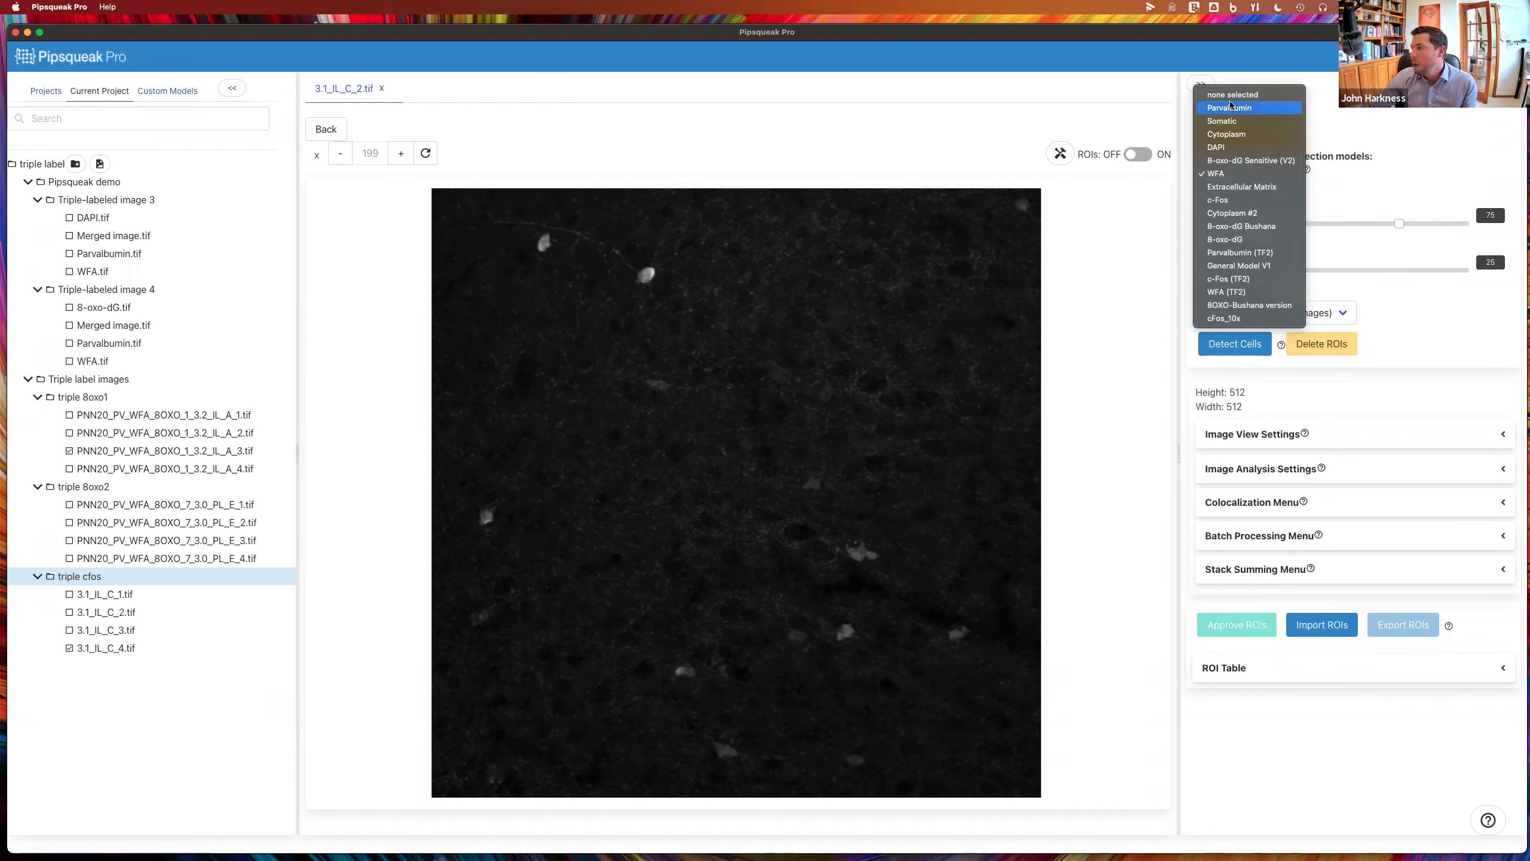
left_click(1353, 160)
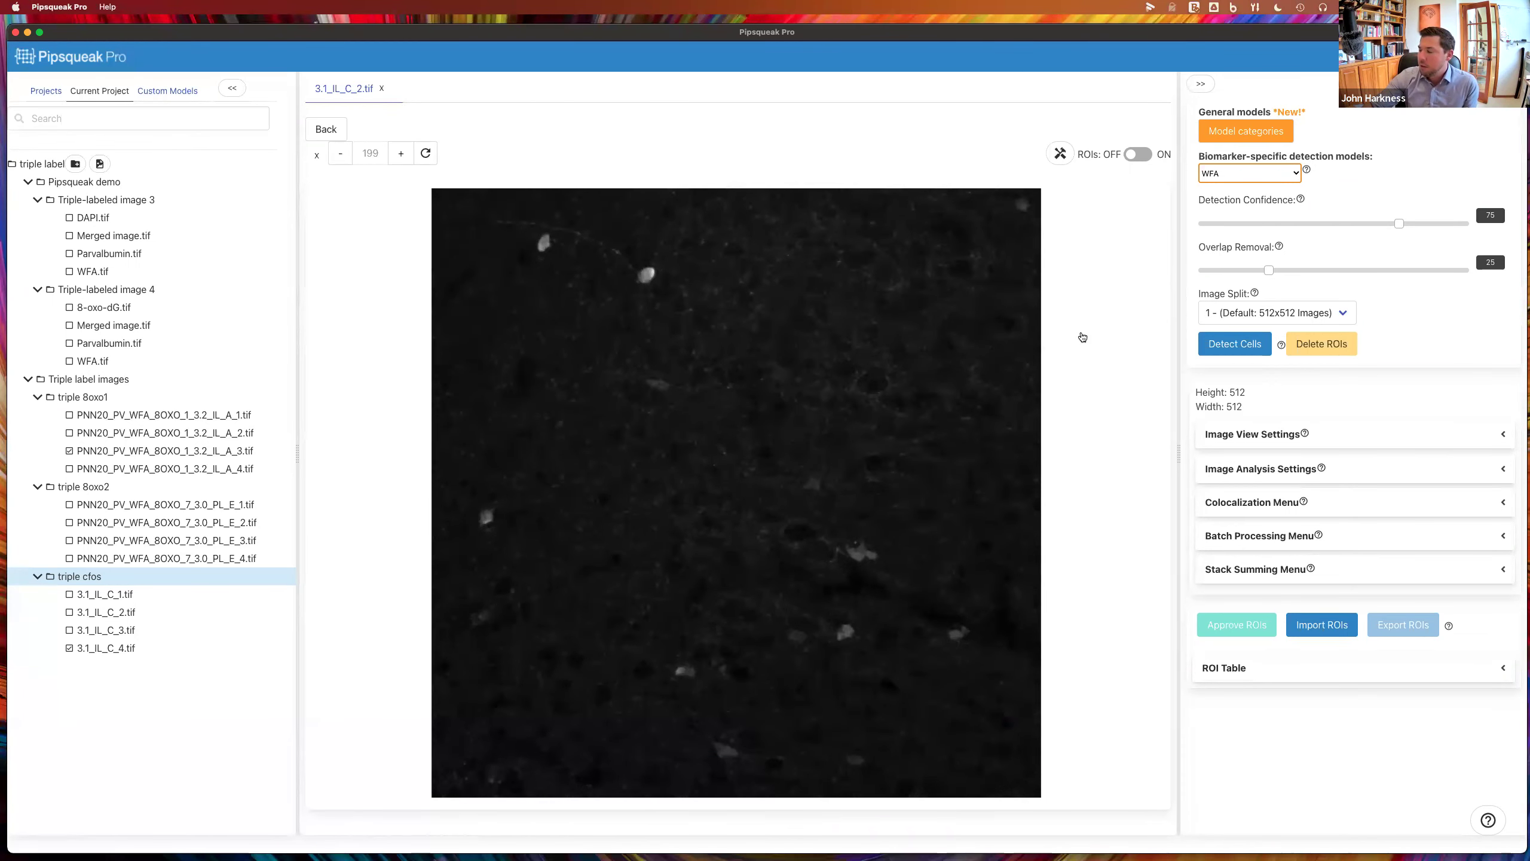
left_click(1228, 132)
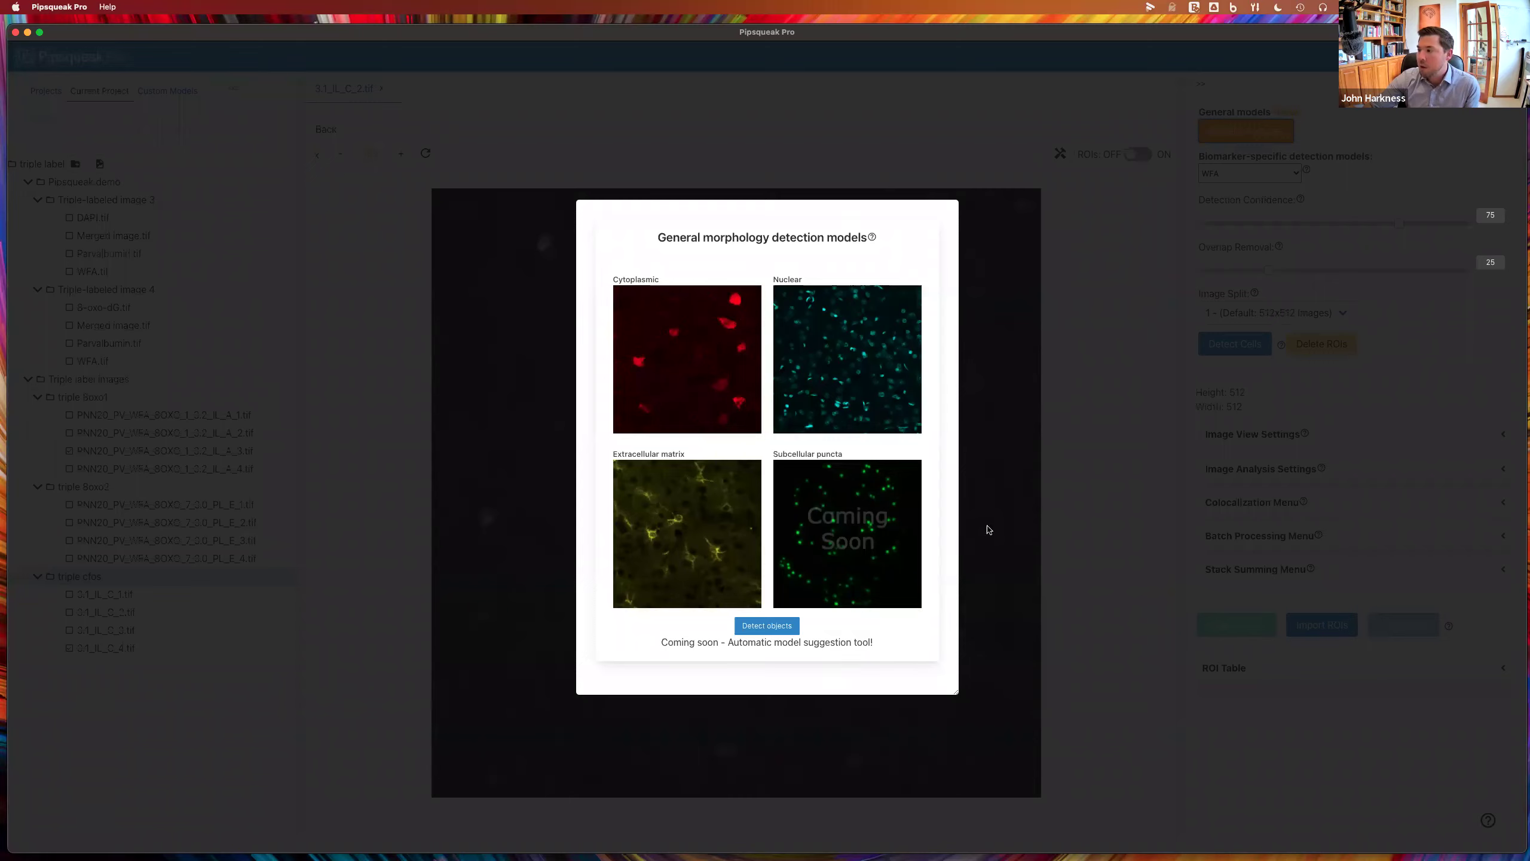
left_click(989, 352)
left_click(1265, 173)
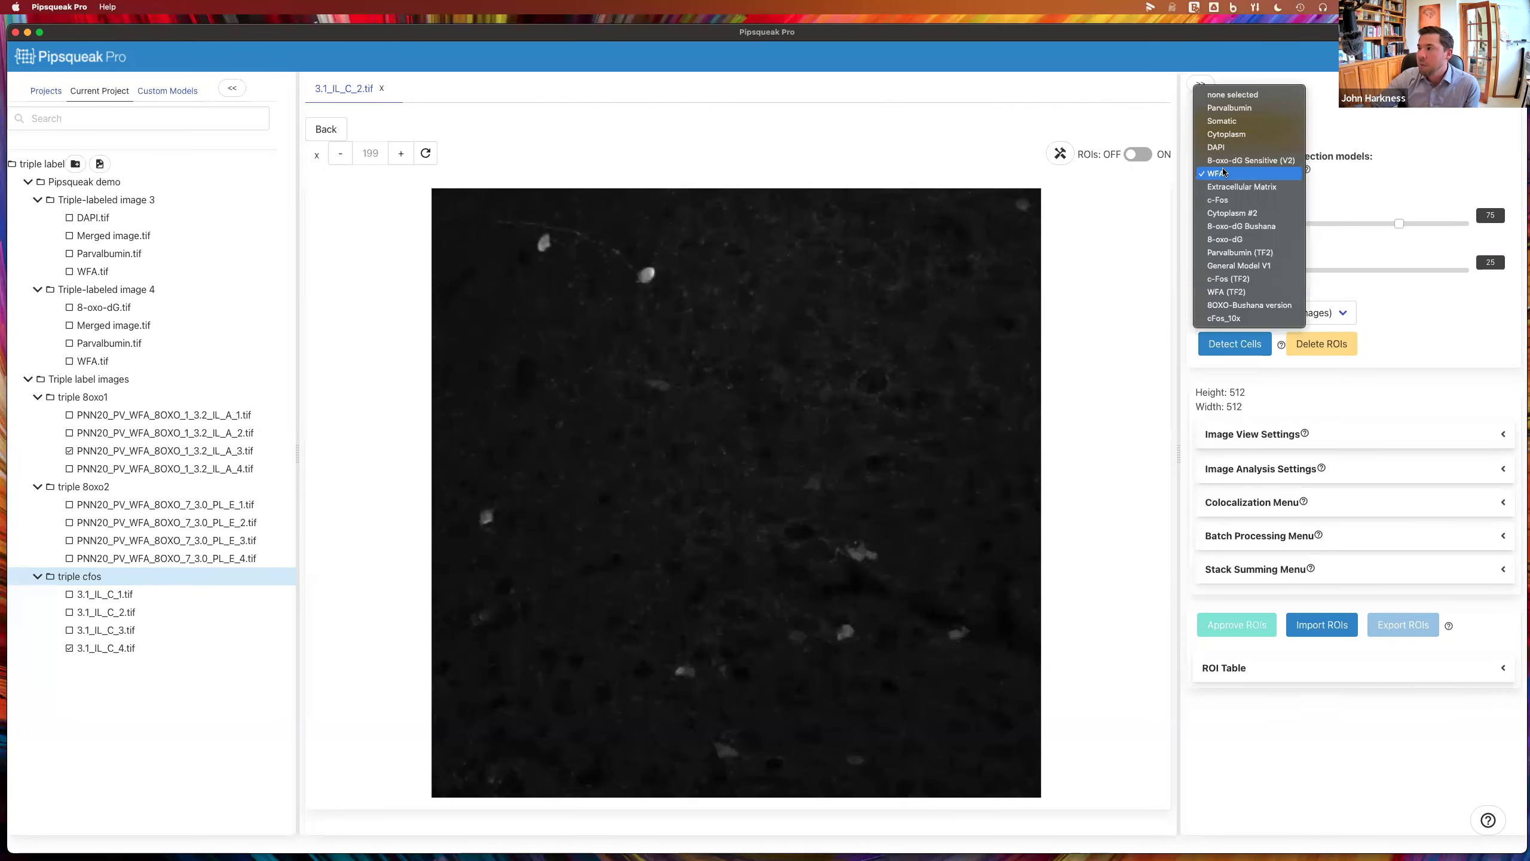
left_click(1348, 178)
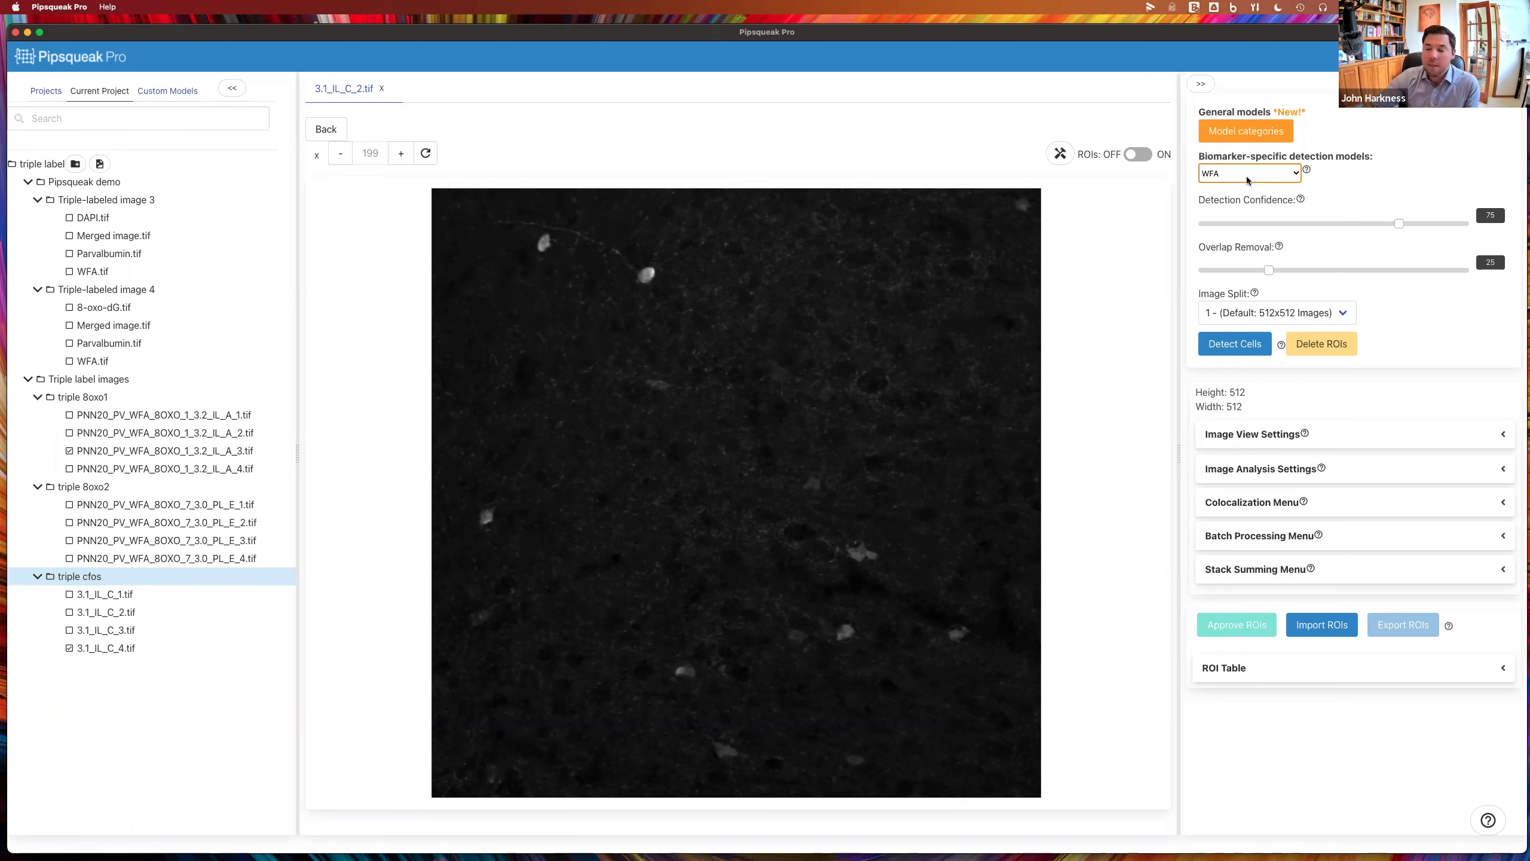
left_click(1205, 174)
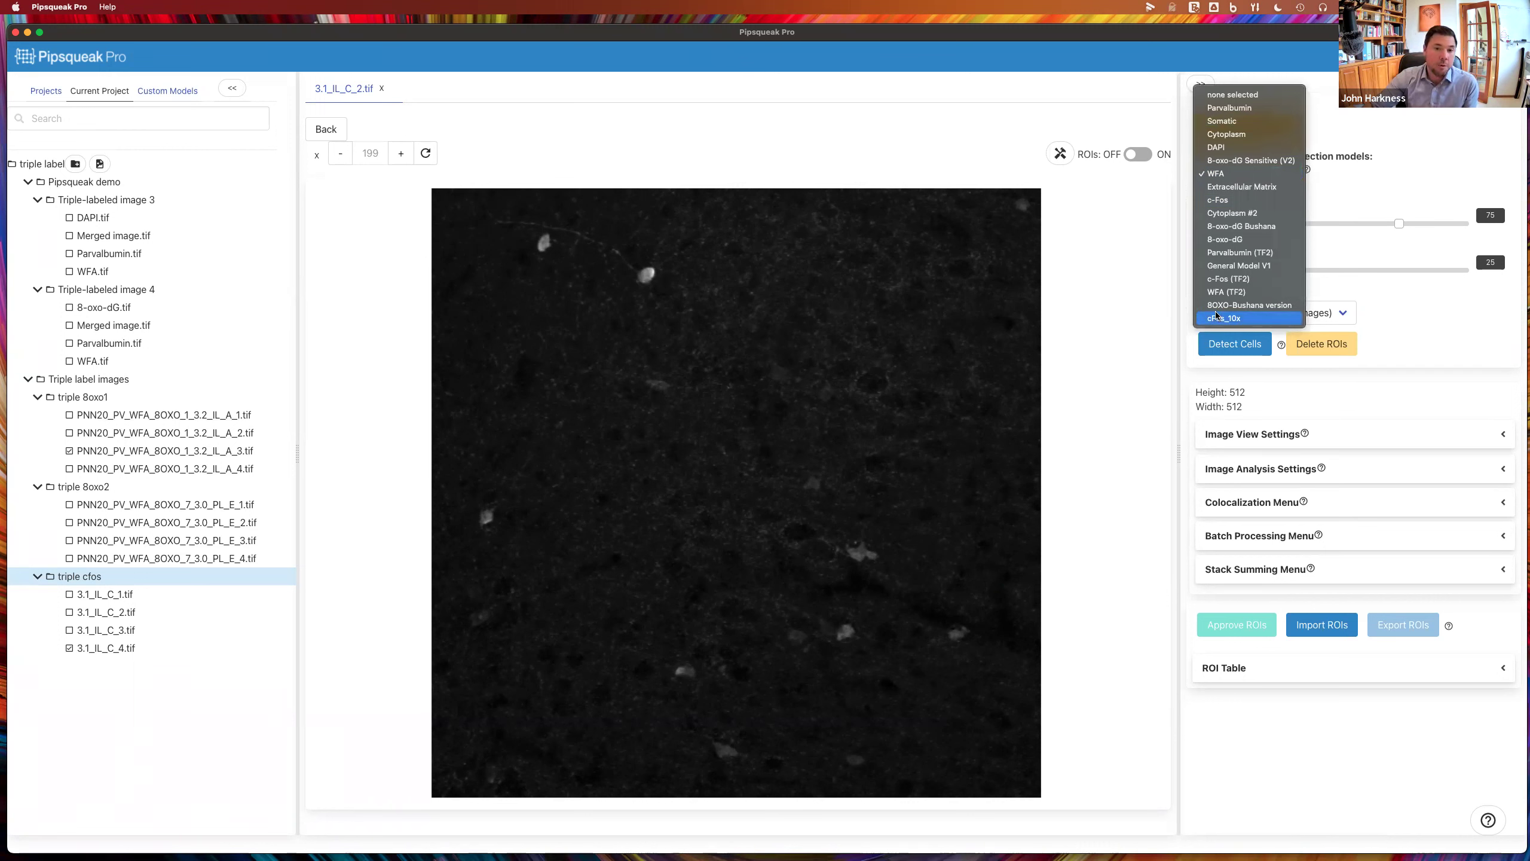
left_click(1104, 336)
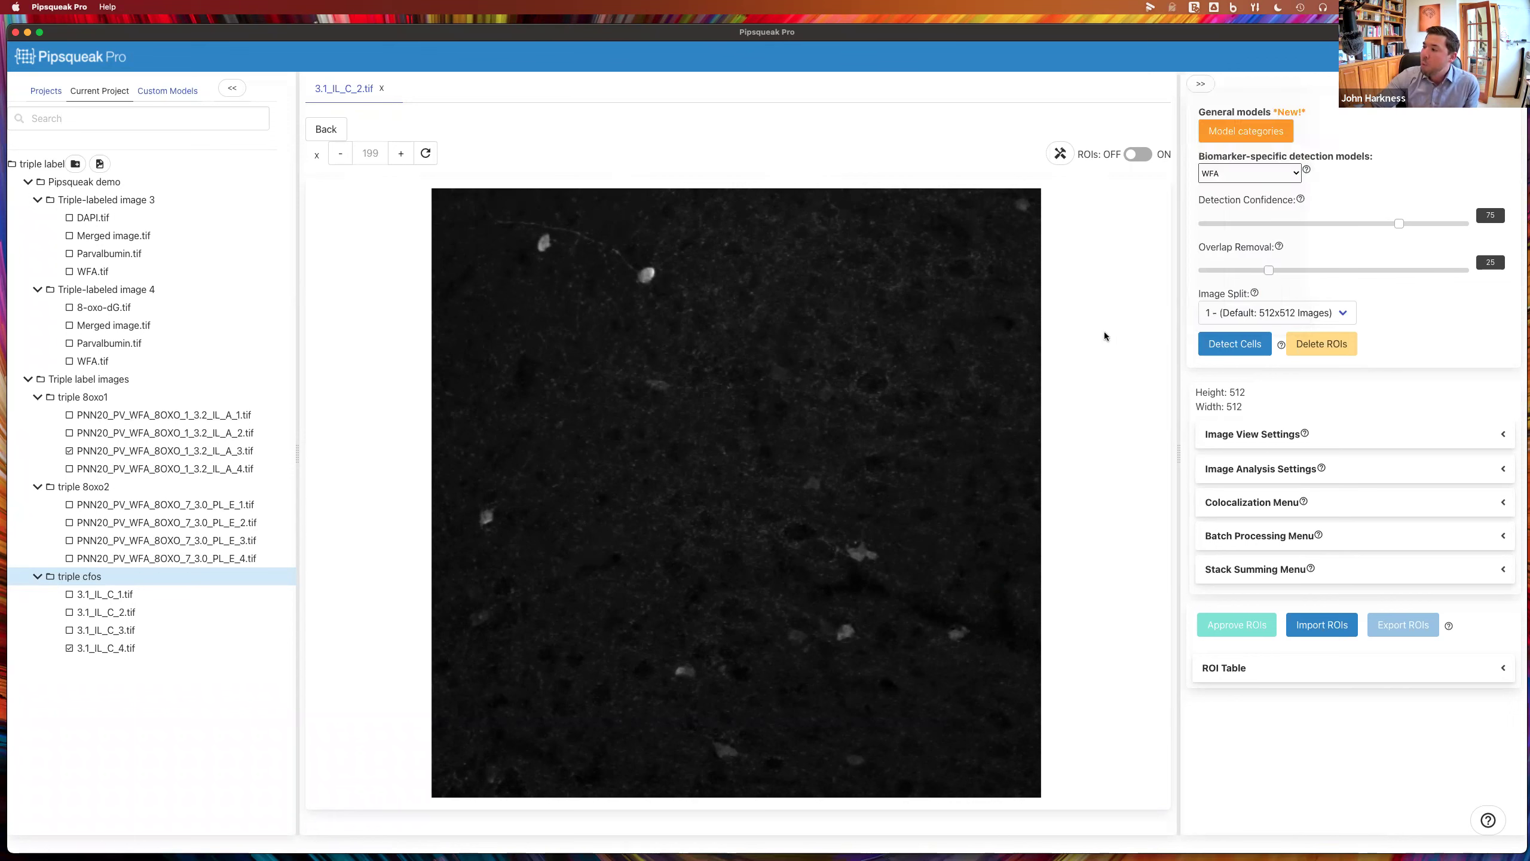
Open the custom models list and examine the new custom model form with its associated project choices, leaving without creating a model
left_click(163, 91)
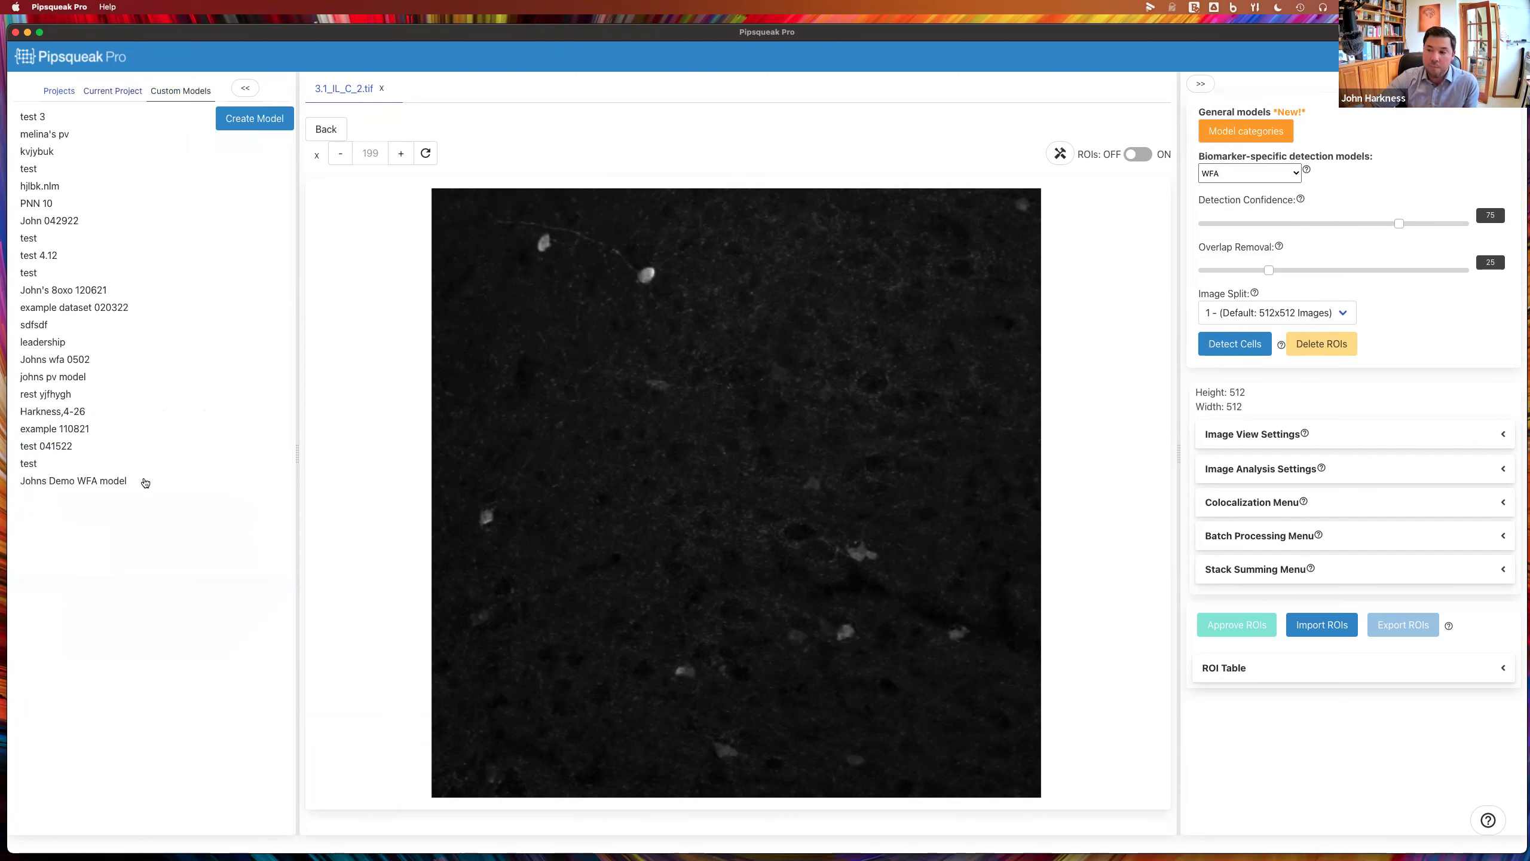
left_click(70, 482)
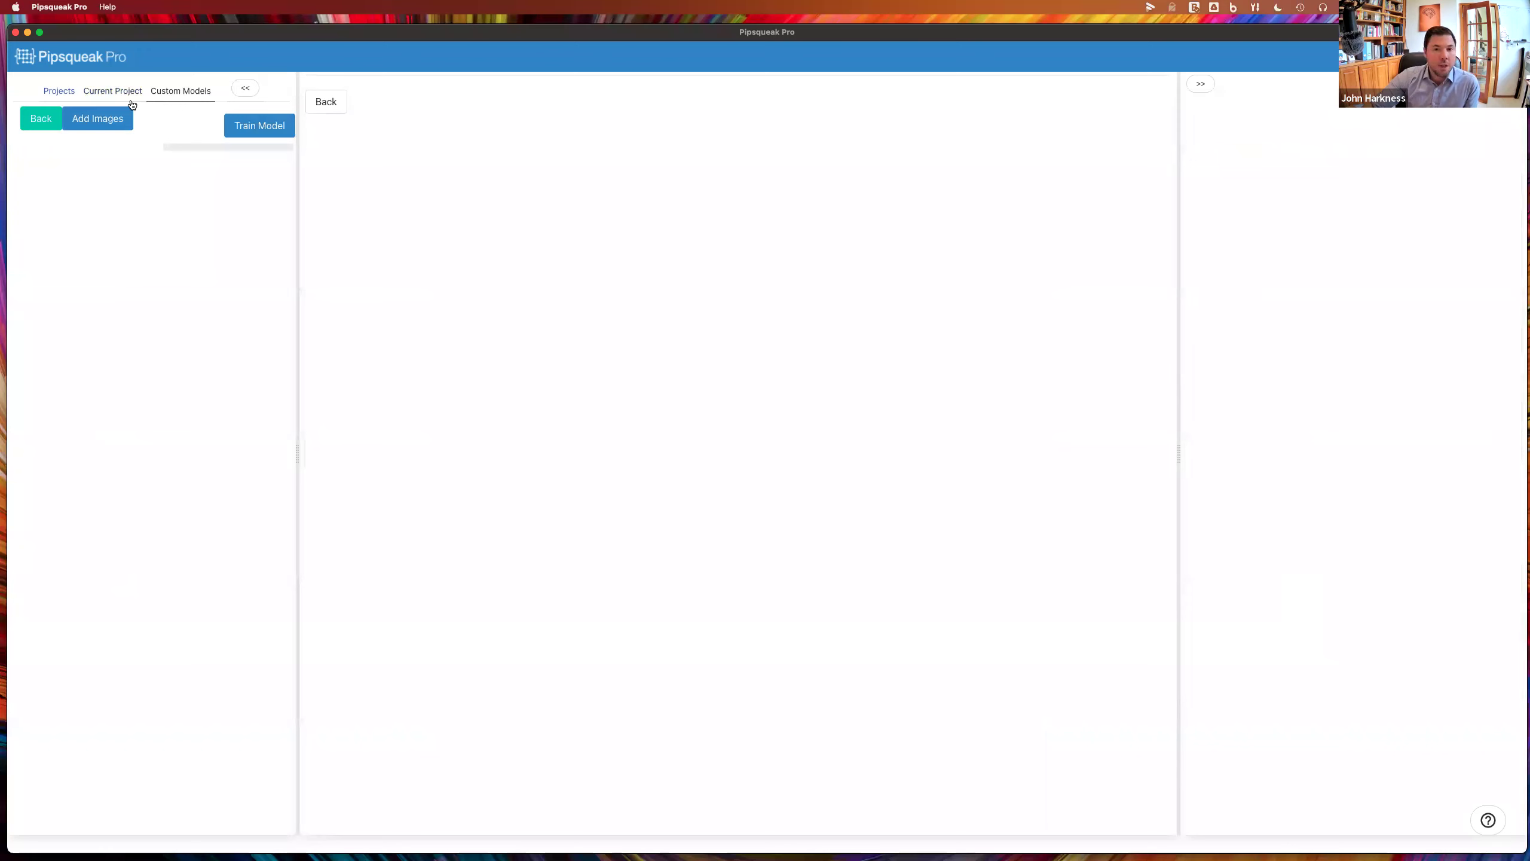
left_click(176, 96)
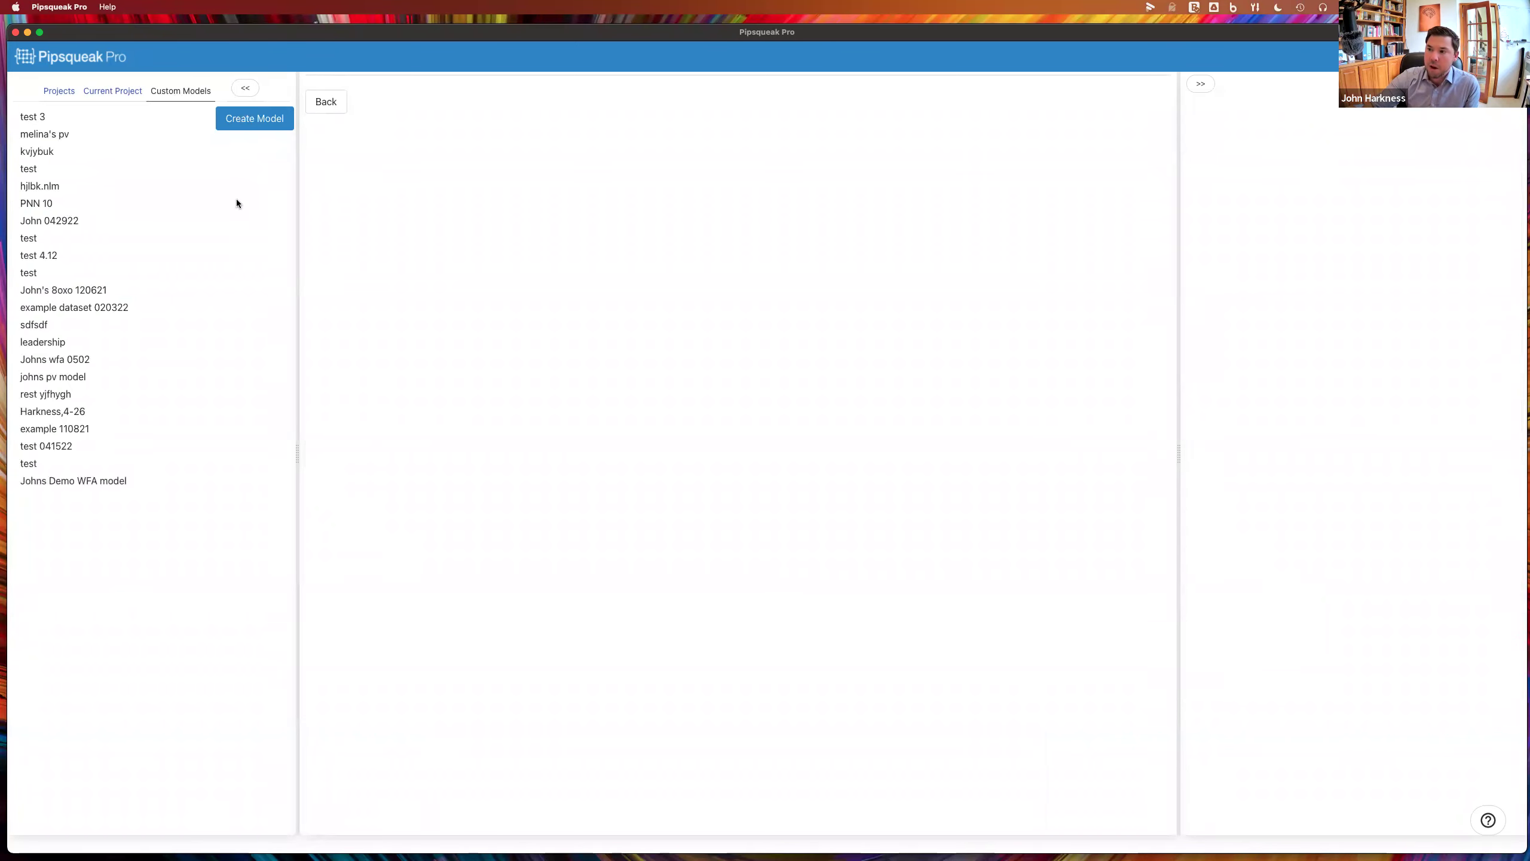
left_click(268, 121)
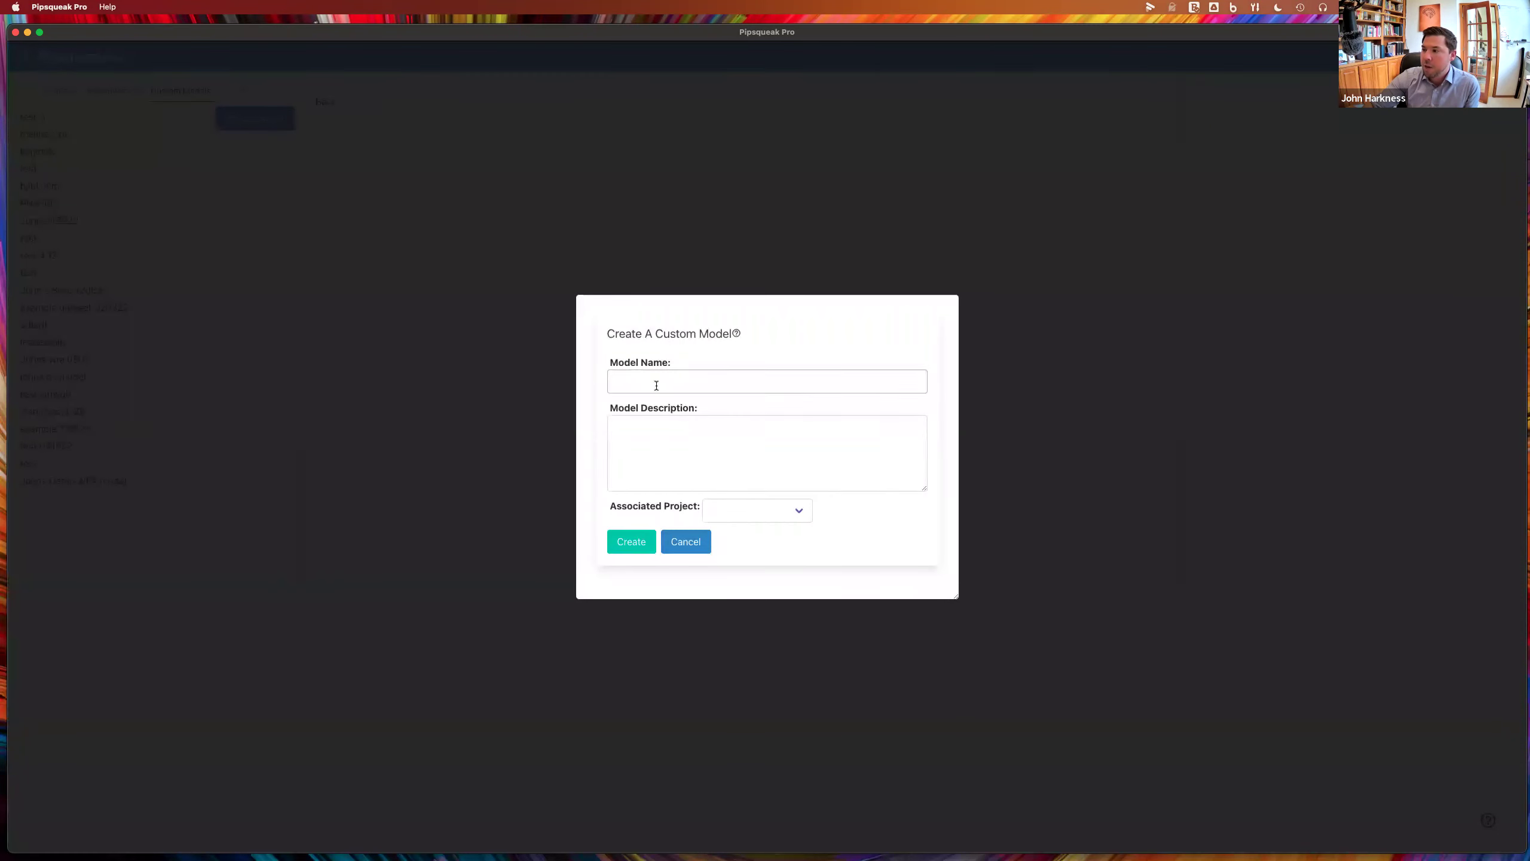
left_click(712, 521)
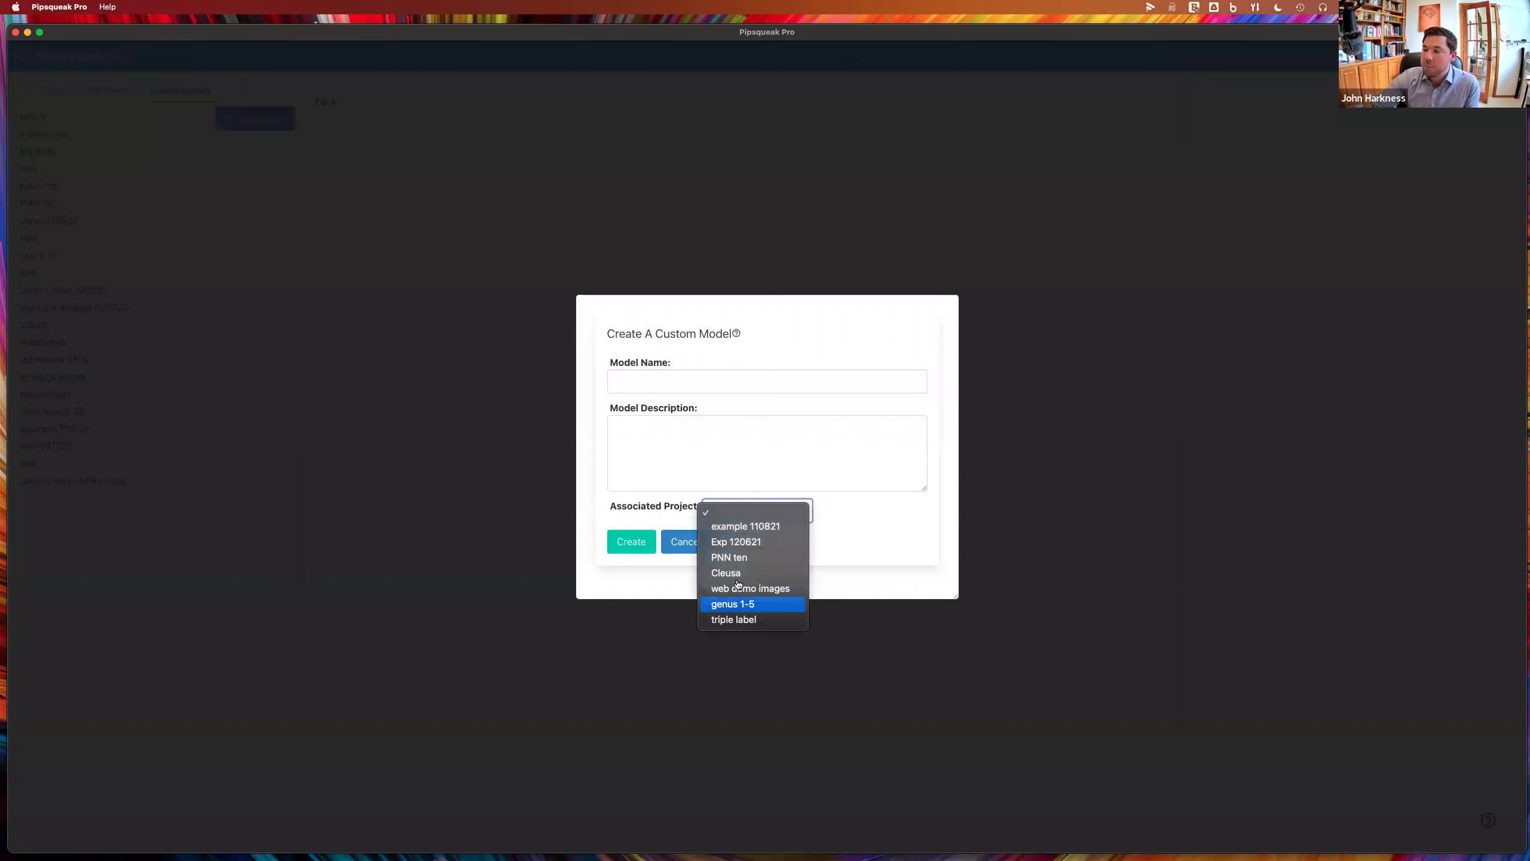
left_click(728, 558)
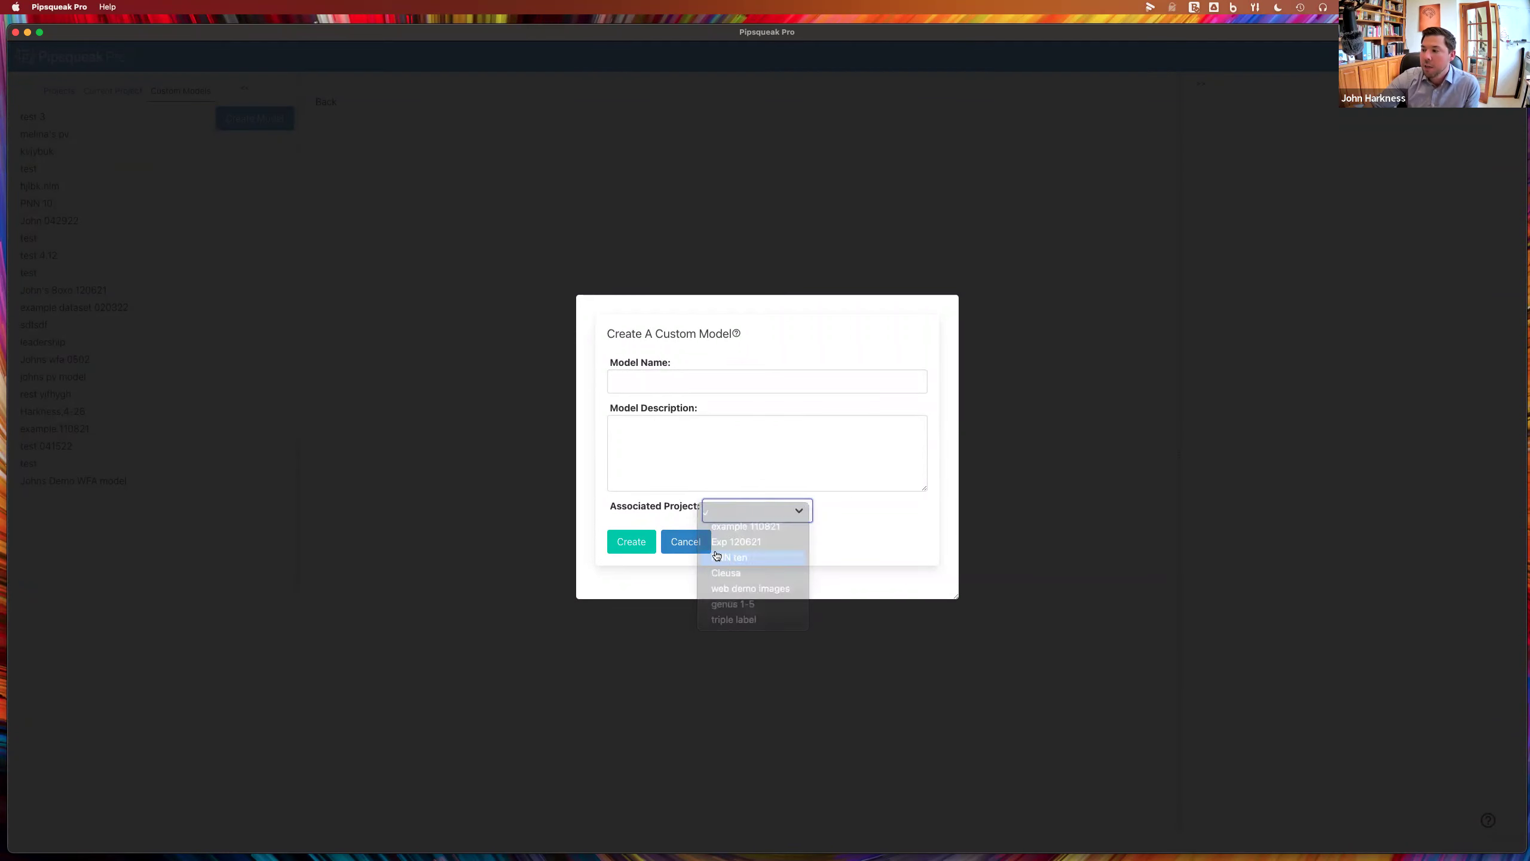
left_click(698, 543)
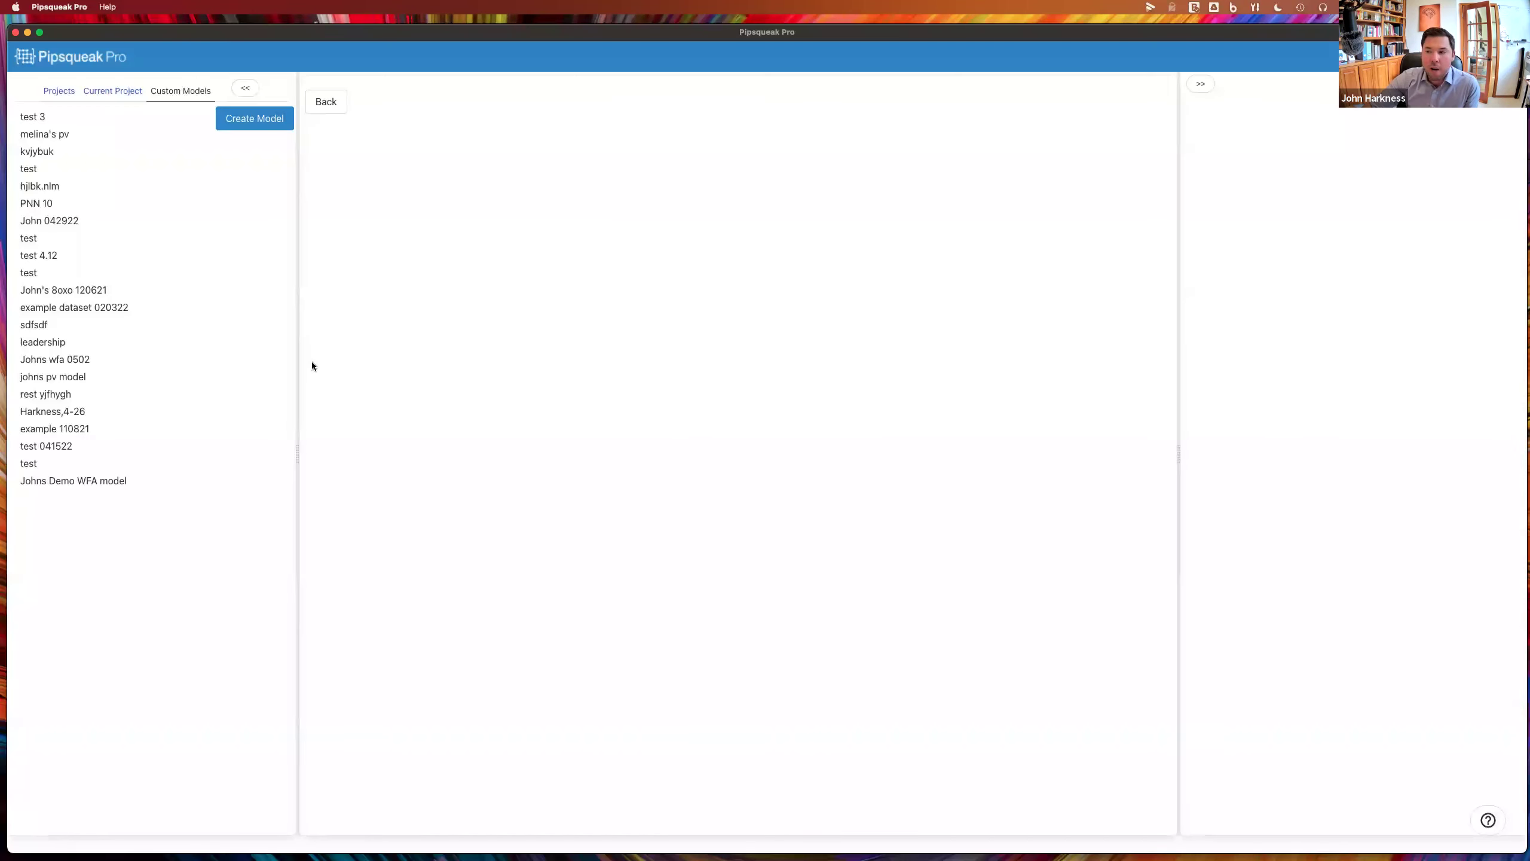
Open the demo WFA custom model and browse the analyzed images offered for its image set in gallery and slide views
left_click(70, 480)
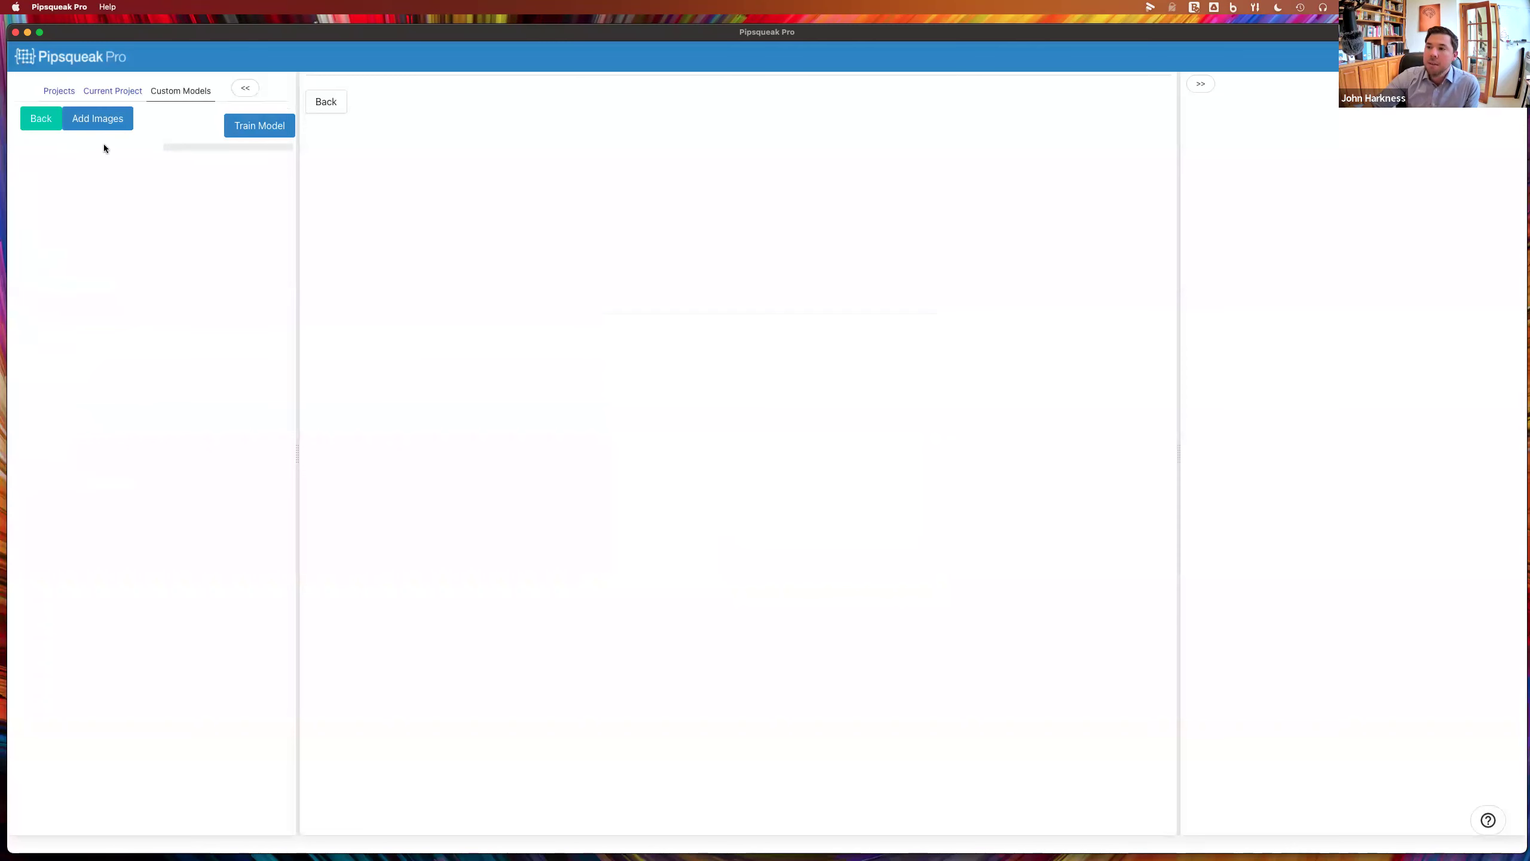
left_click(109, 125)
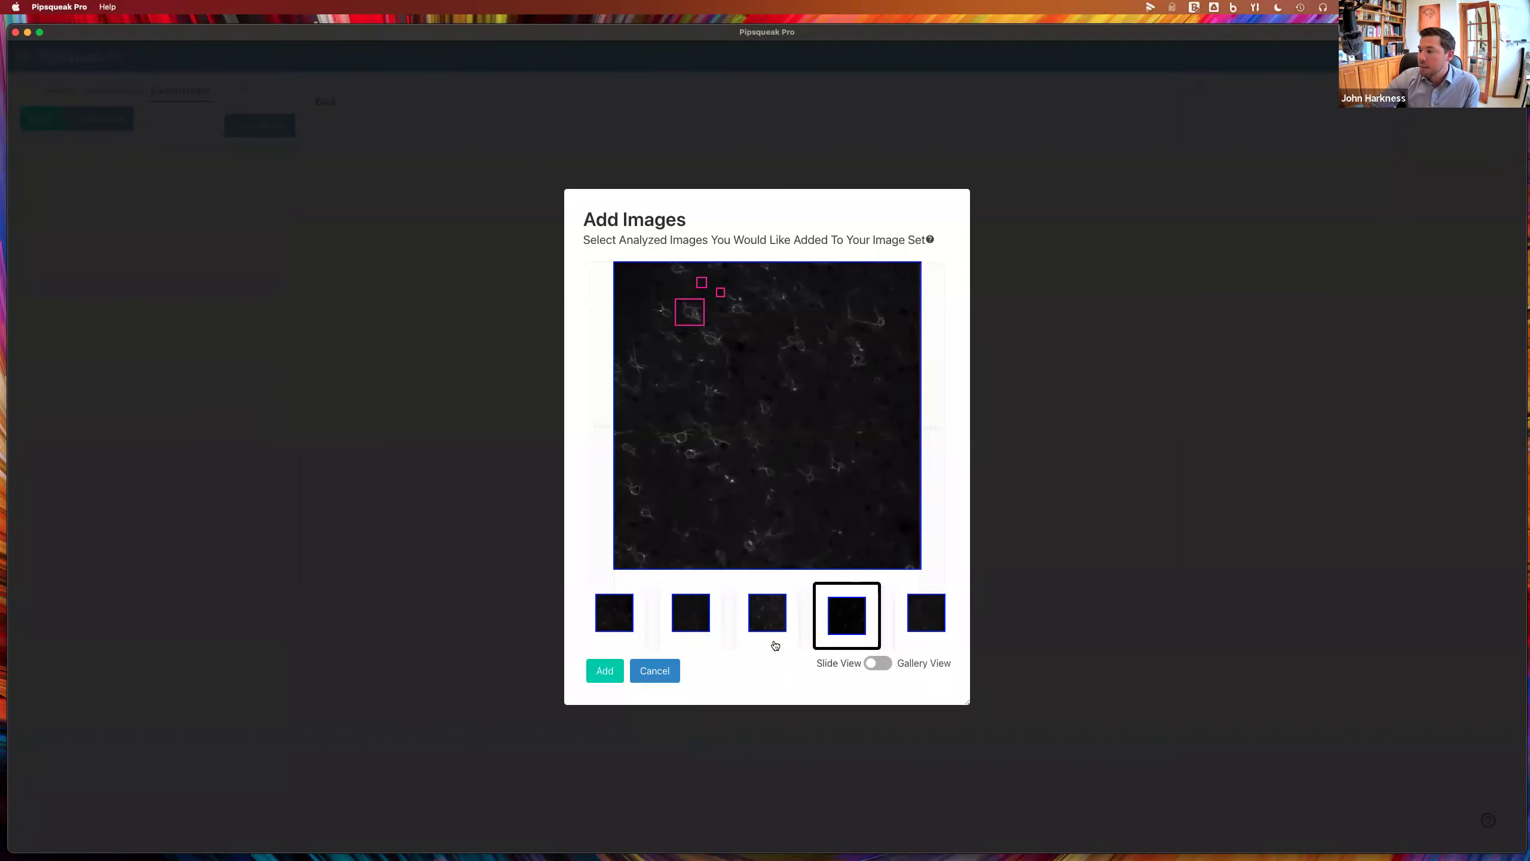
left_click(876, 664)
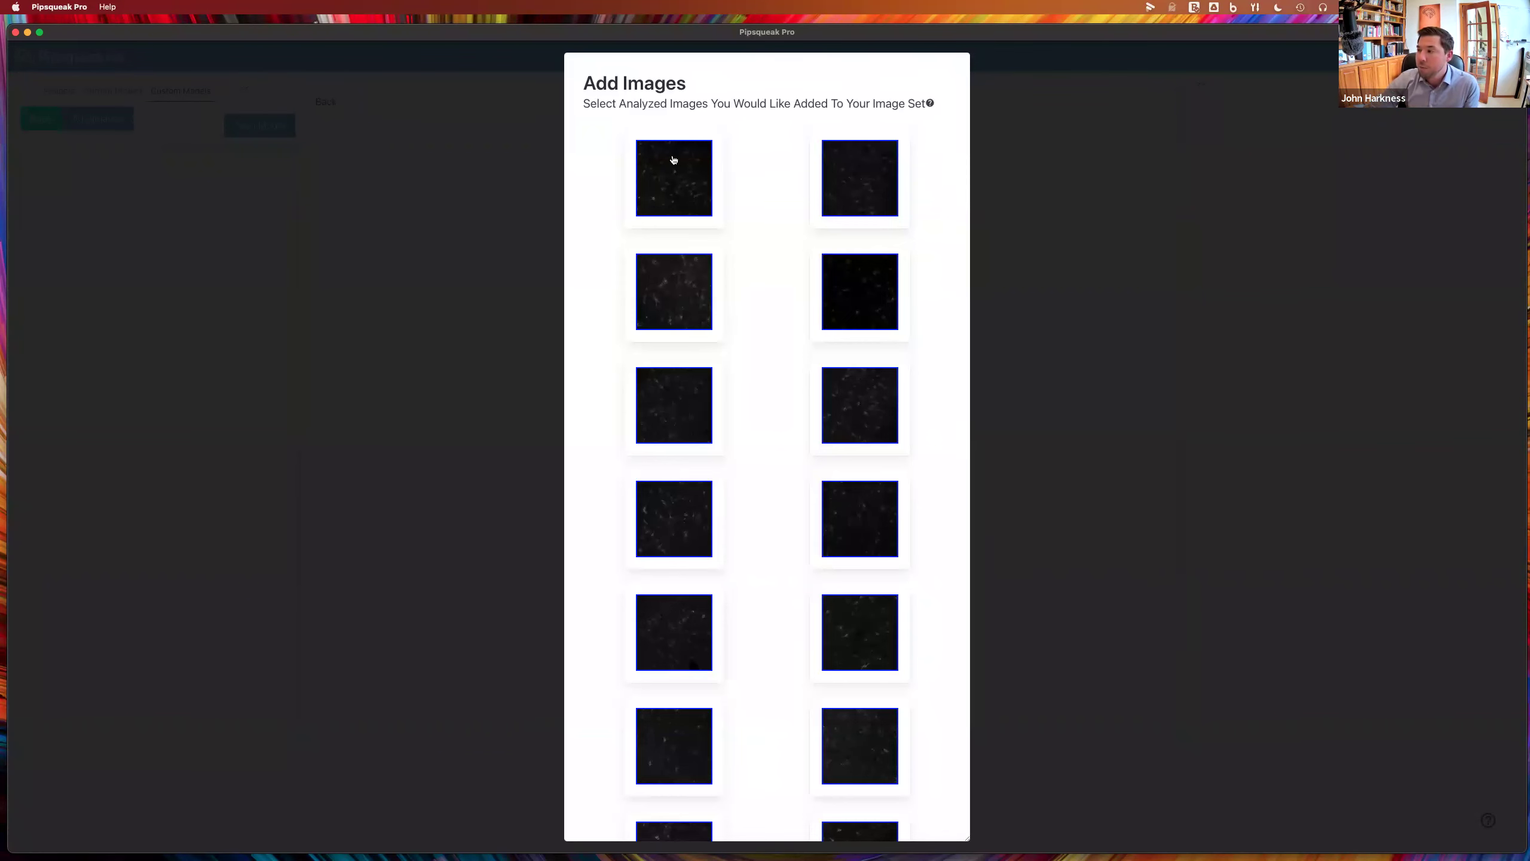
scroll(759, 513, "down", 10)
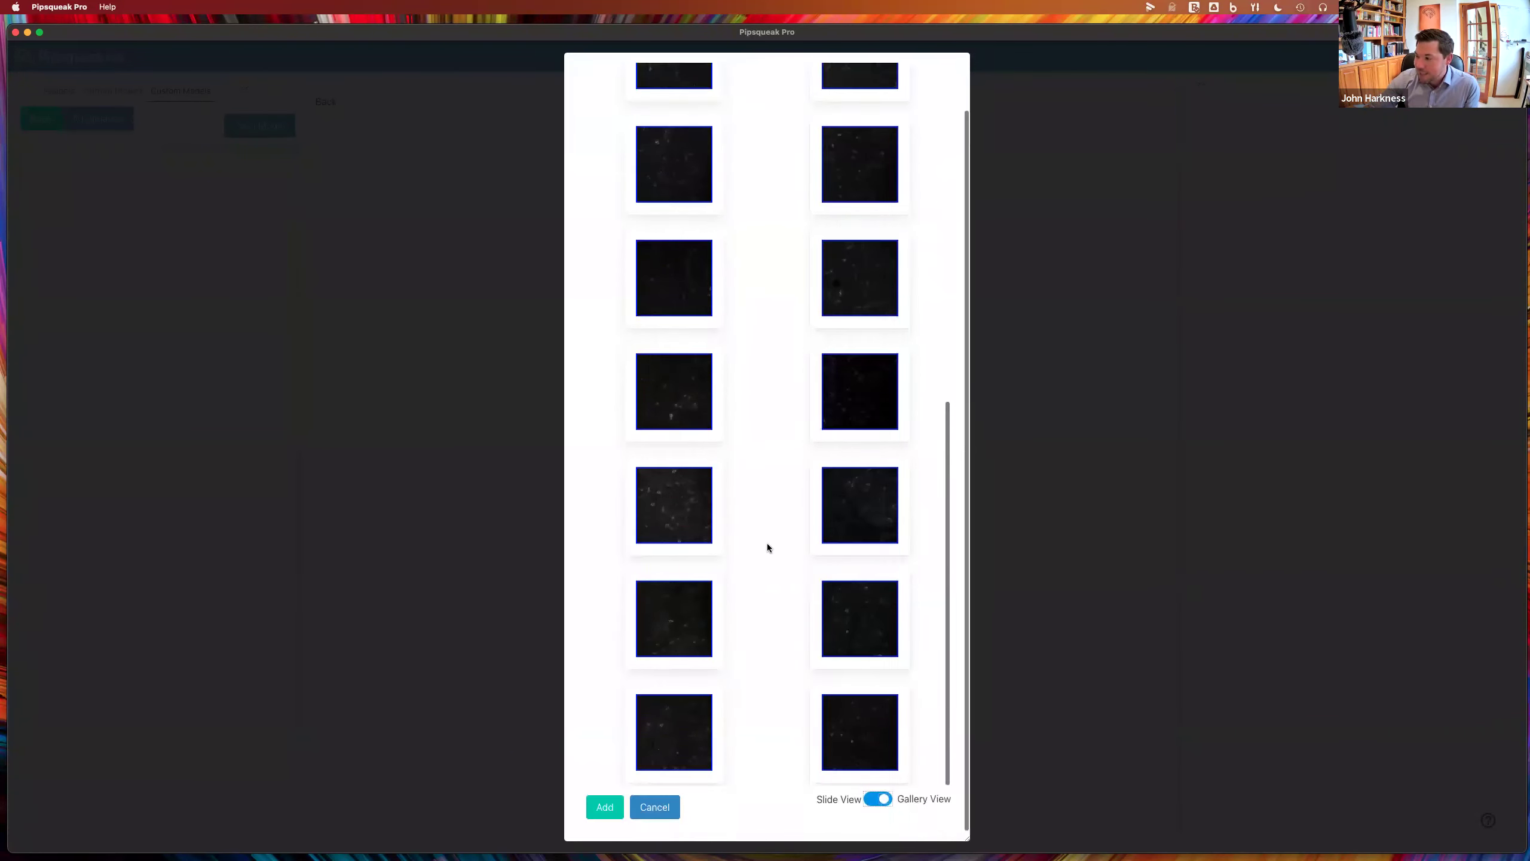
left_click(882, 798)
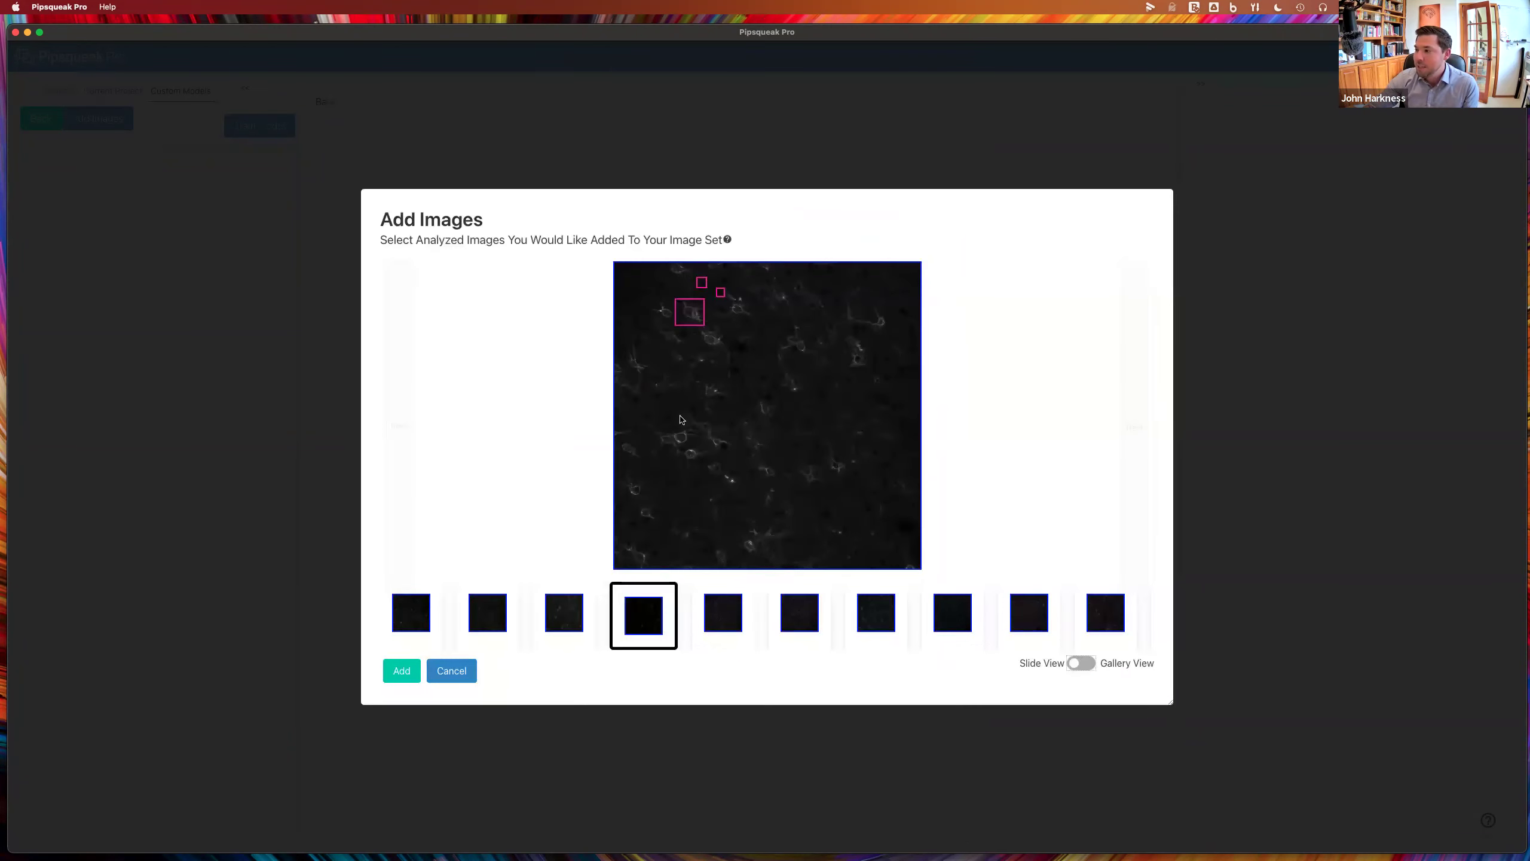
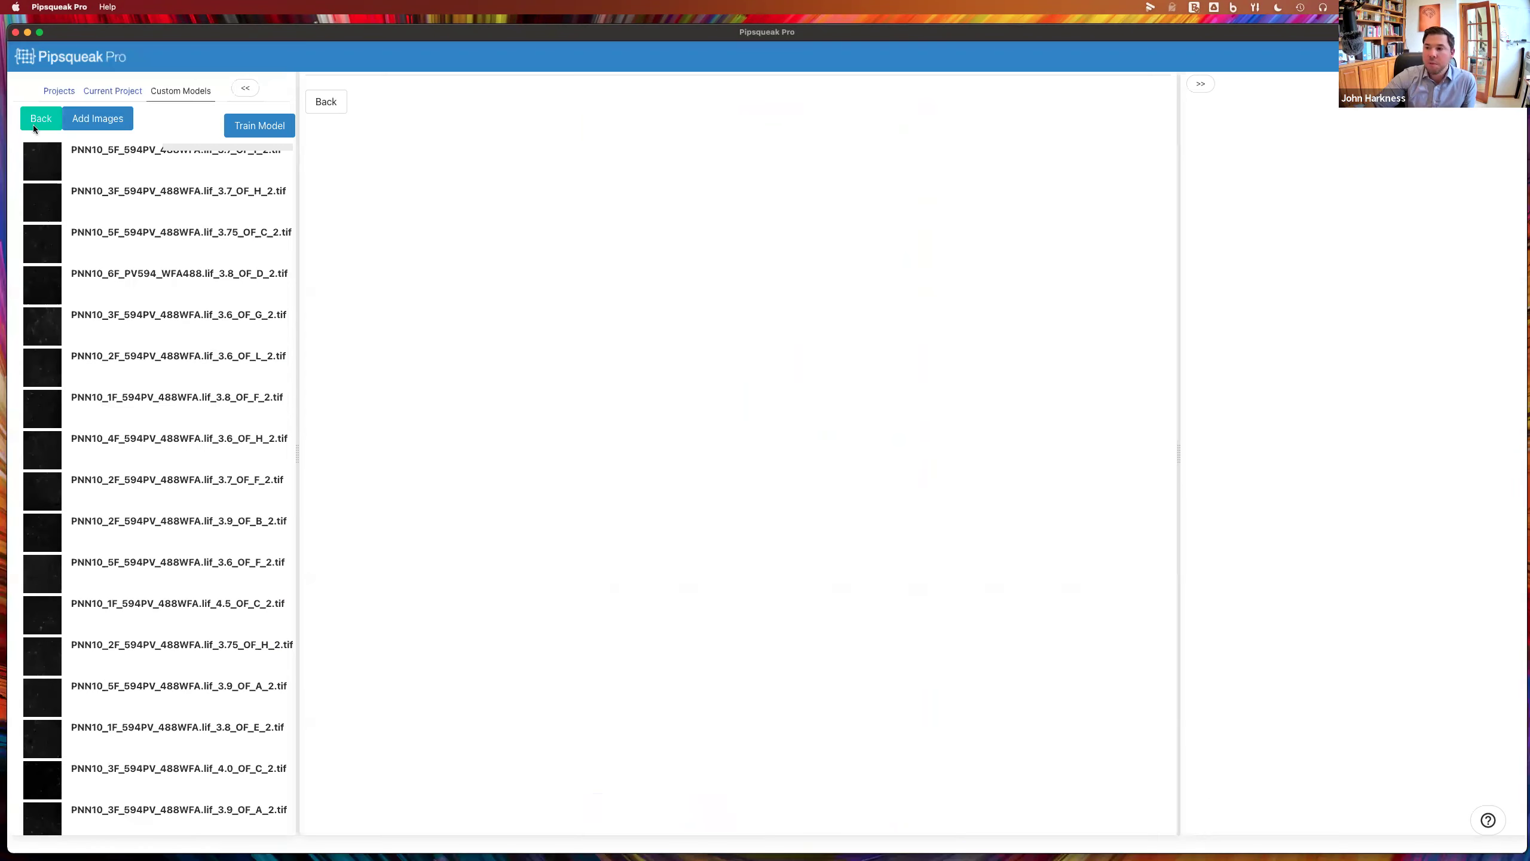
Reopen the demo WFA custom model and review its ROI progress, image list and training requirements without starting the training
left_click(181, 90)
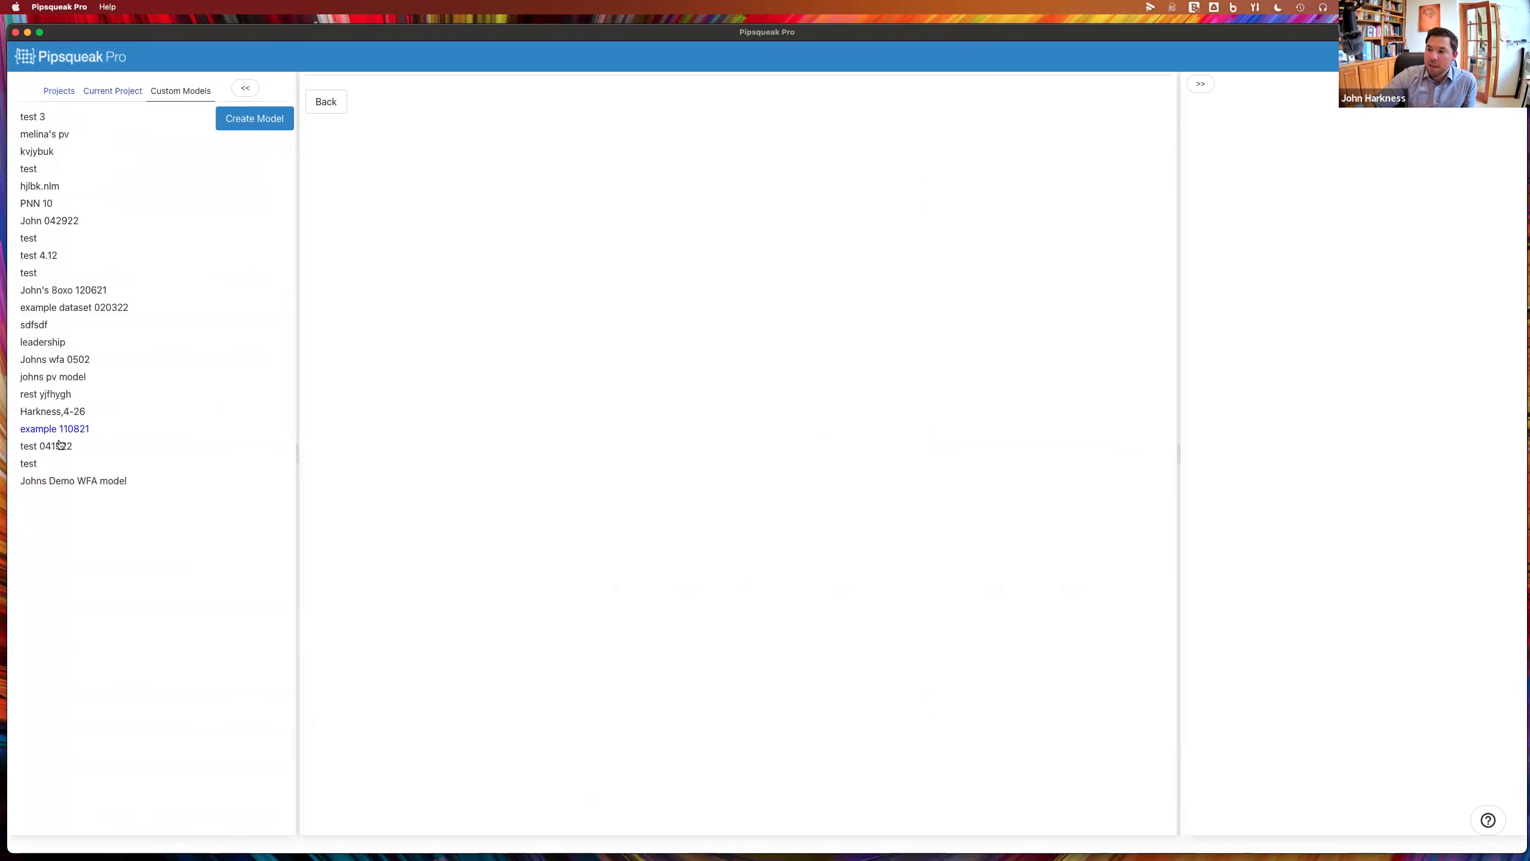
left_click(58, 480)
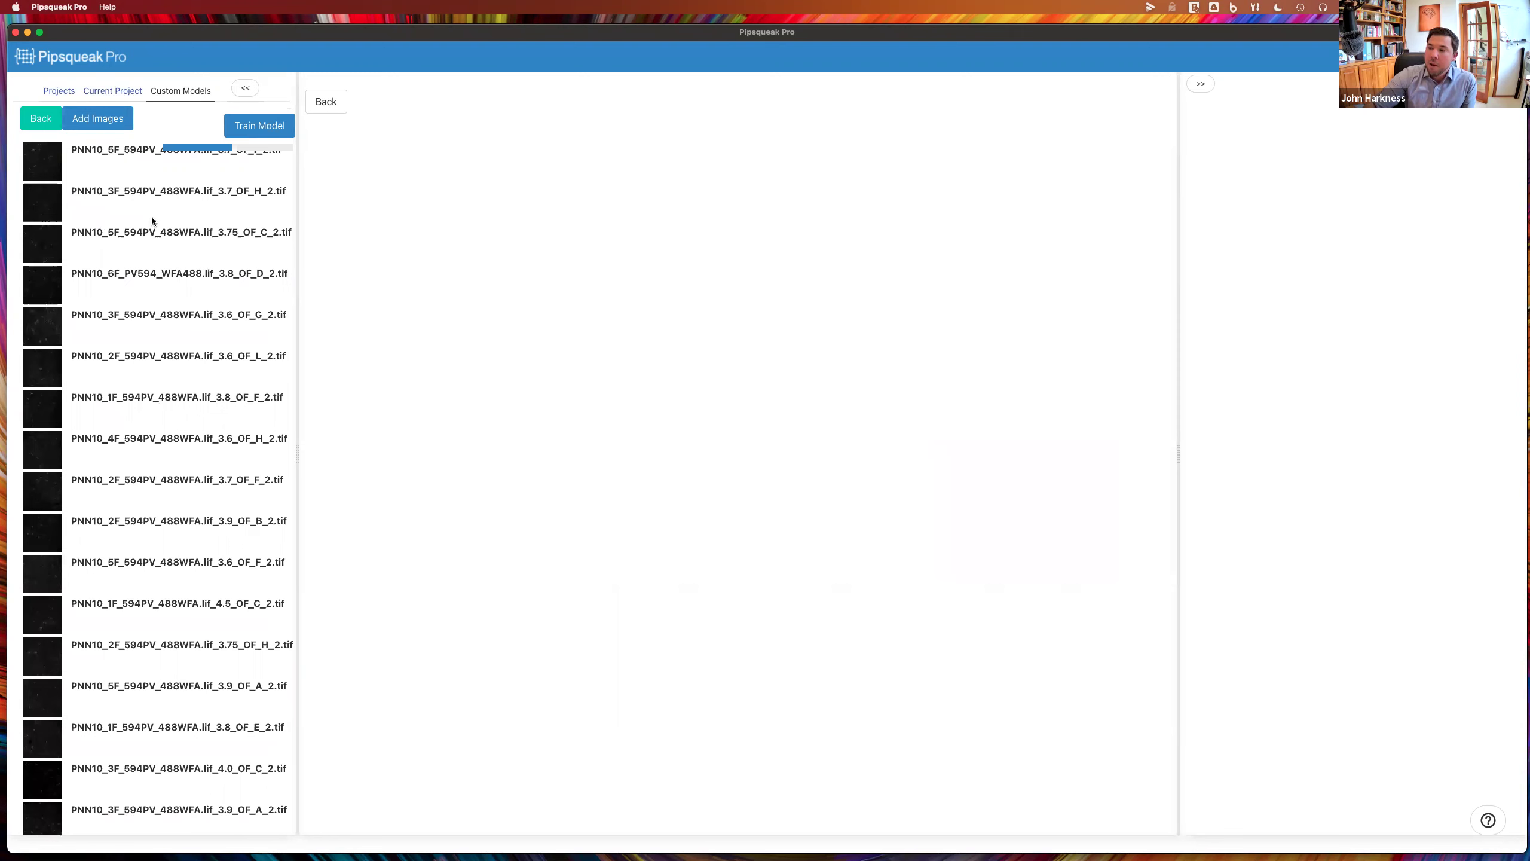
mouse_move(203, 149)
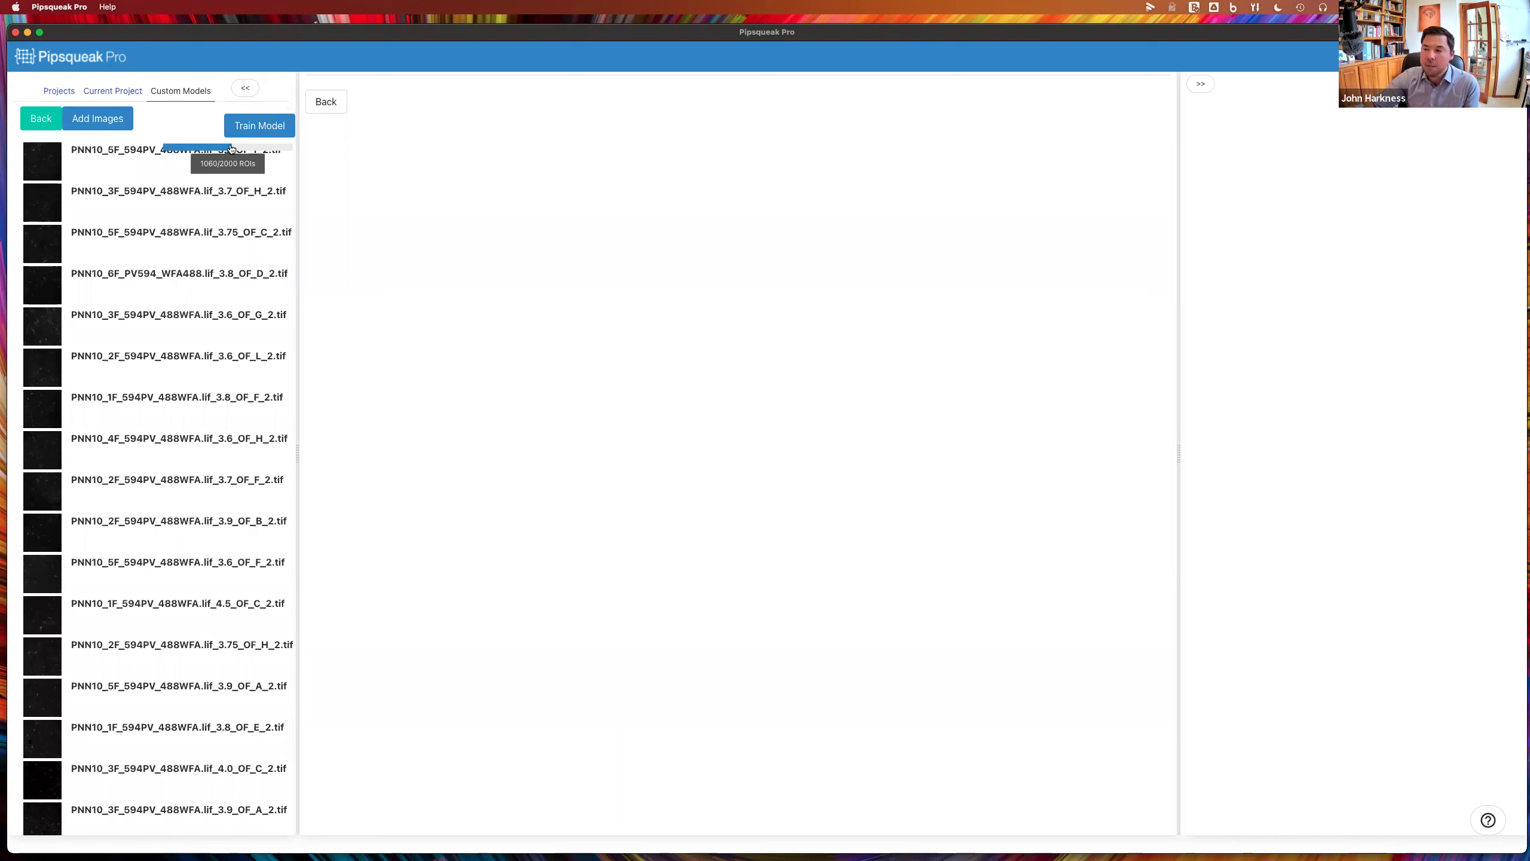
scroll(239, 404, "down", 5)
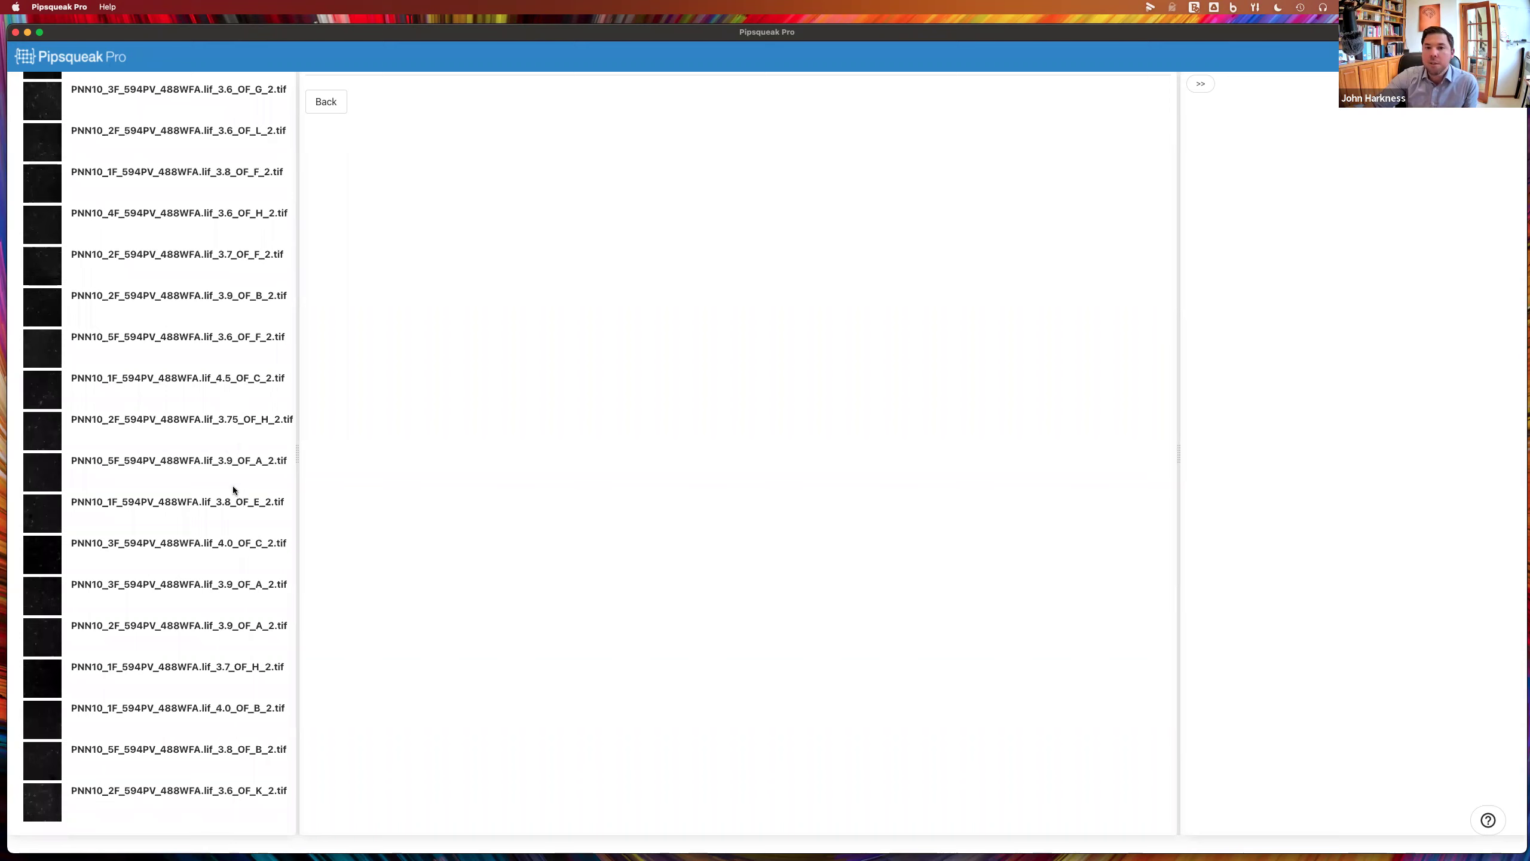
scroll(180, 419, "up", 5)
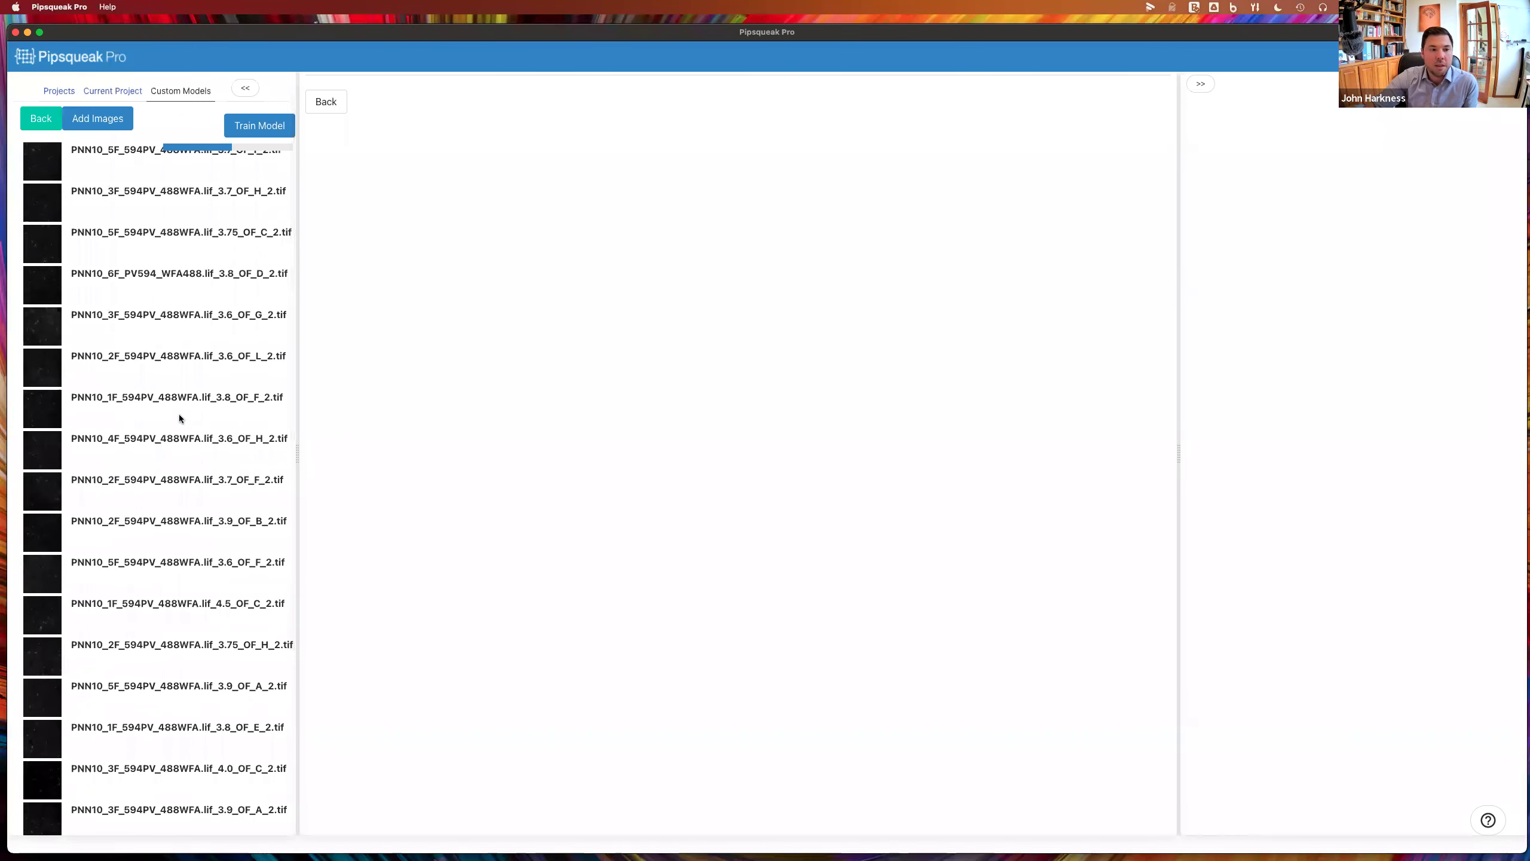
scroll(184, 498, "down", 5)
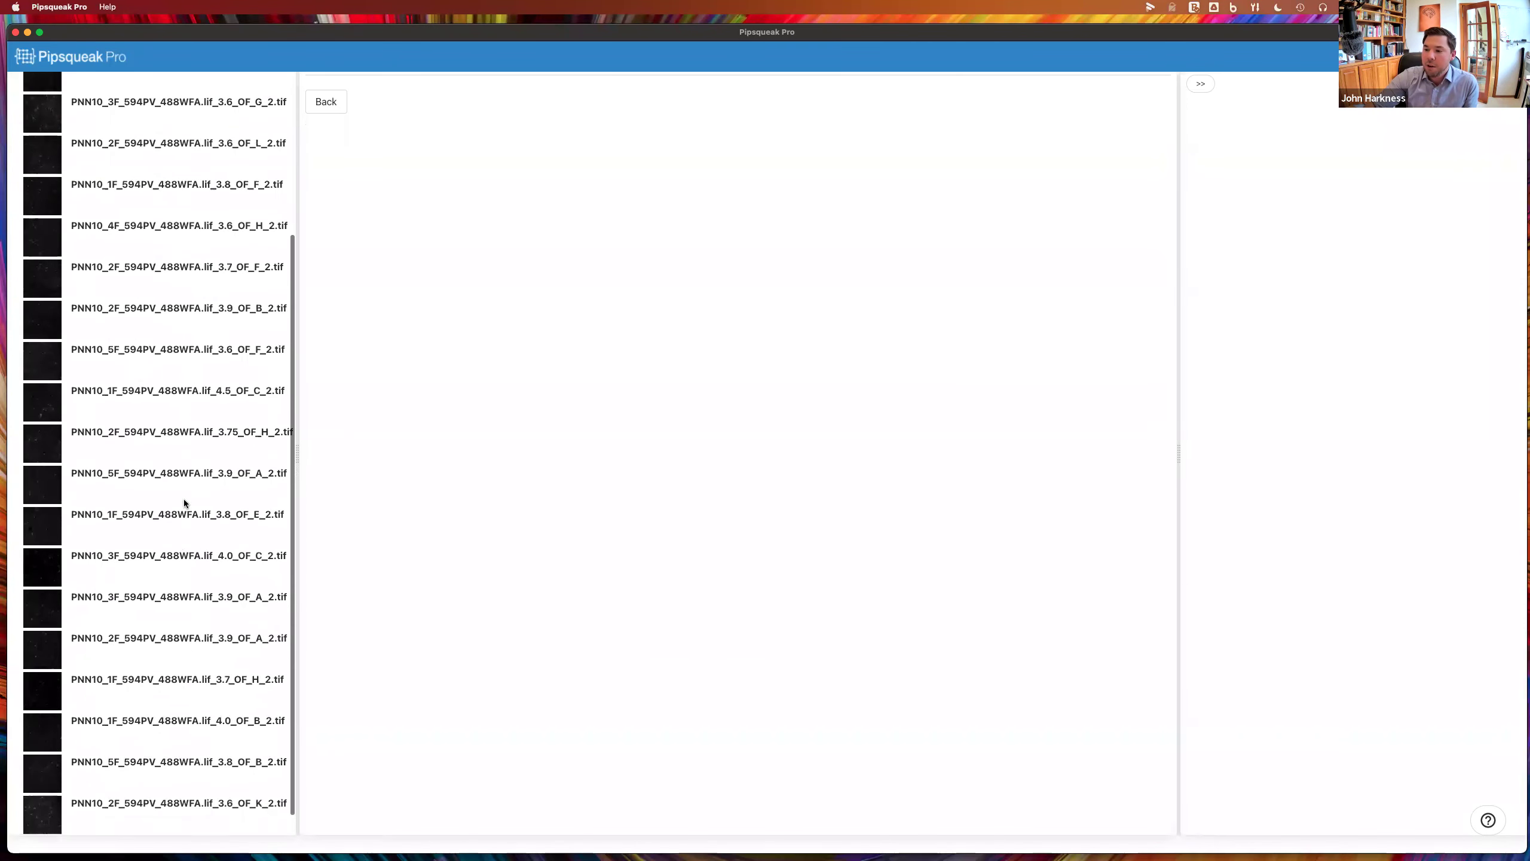
scroll(186, 155, "up", 5)
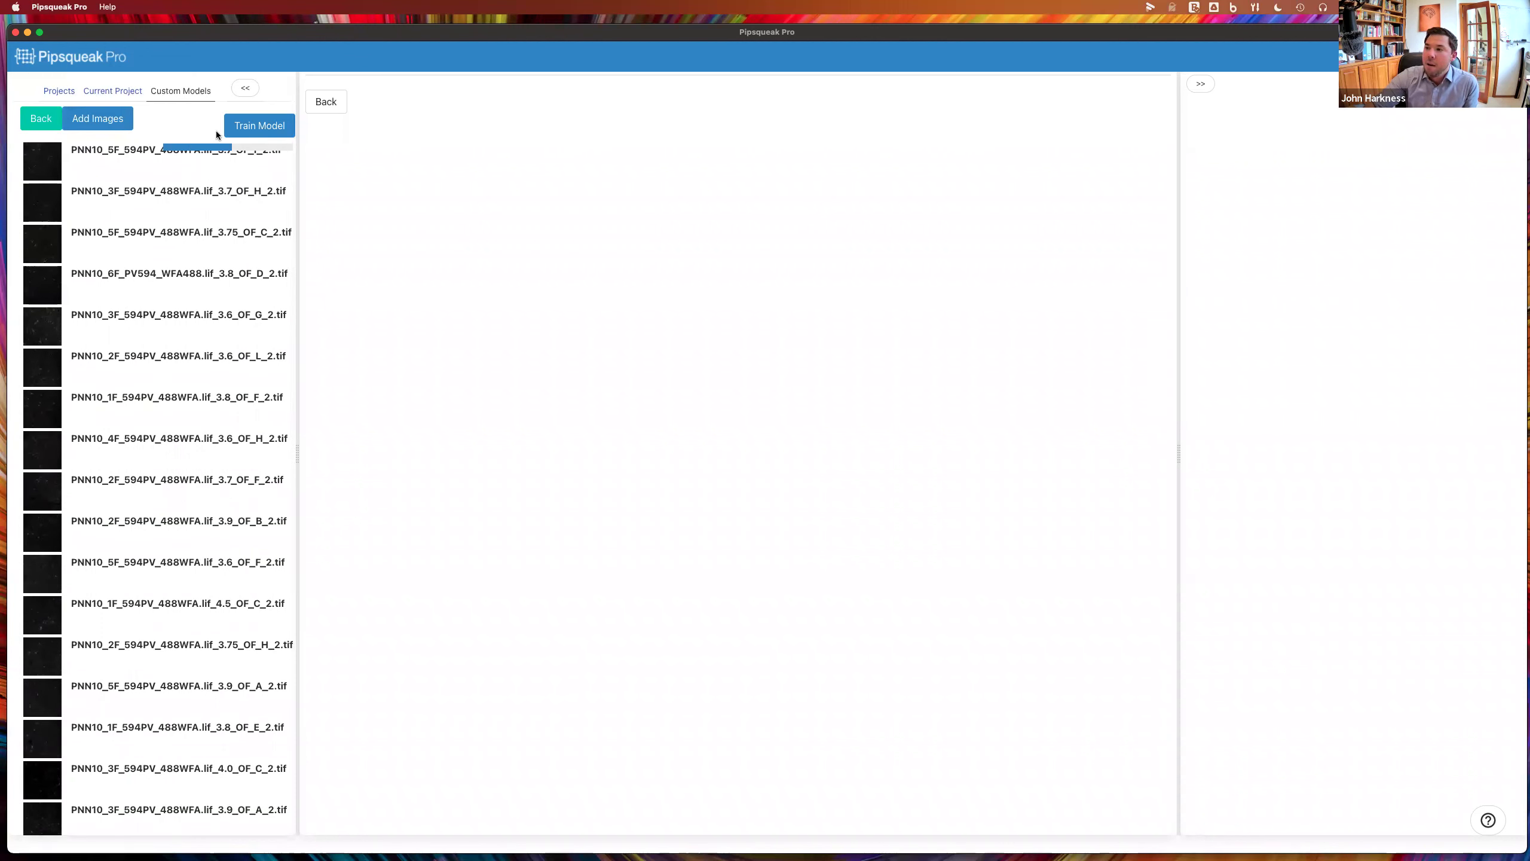
left_click(256, 128)
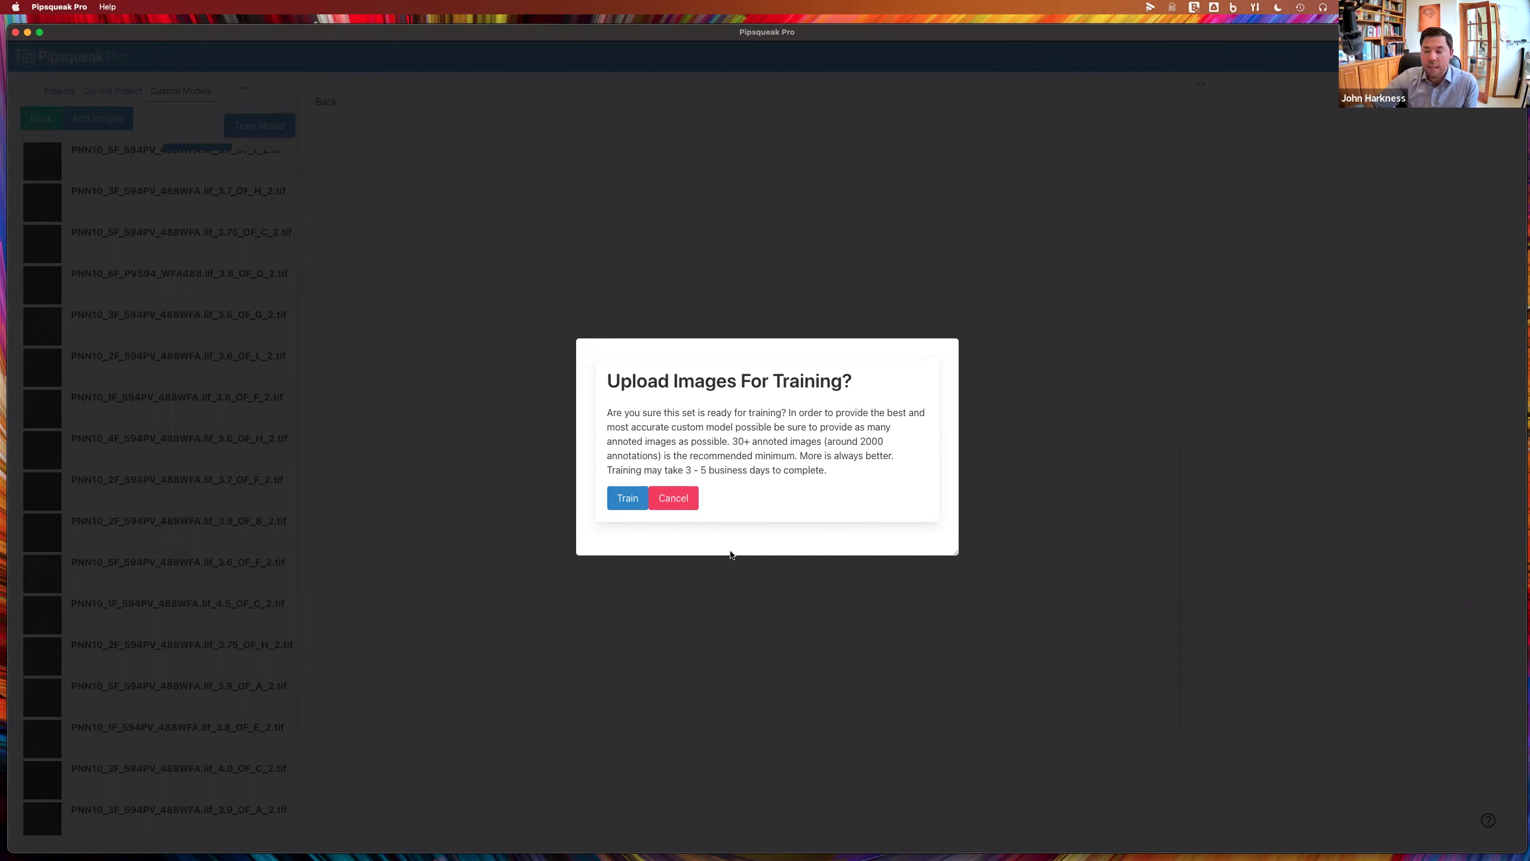
left_click(683, 509)
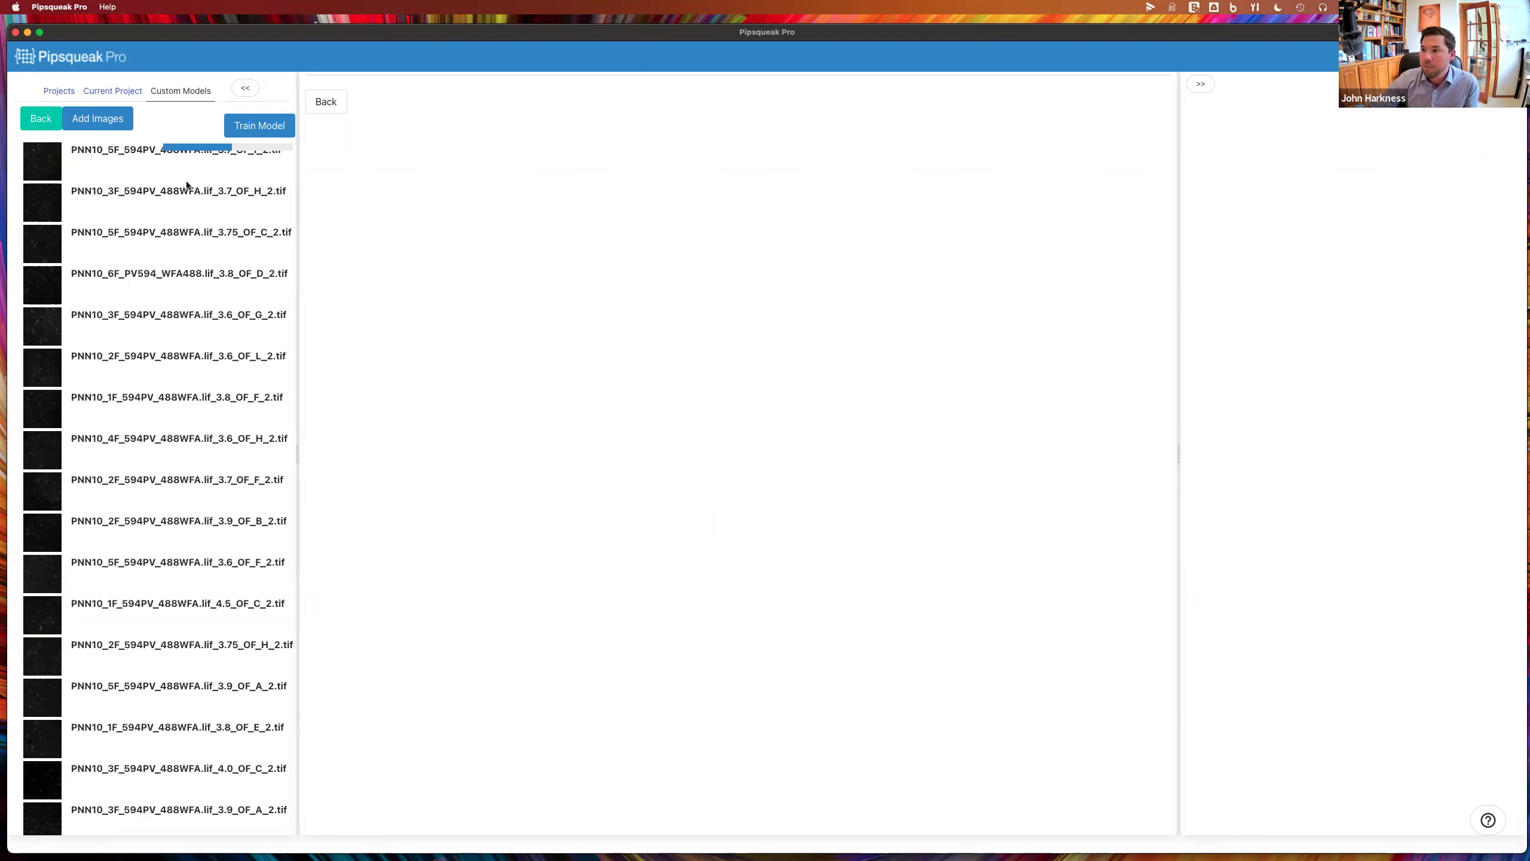
Open 3.1_IL_C_1.tif from the triple label project and view the available biomarker-specific detection models
left_click(62, 90)
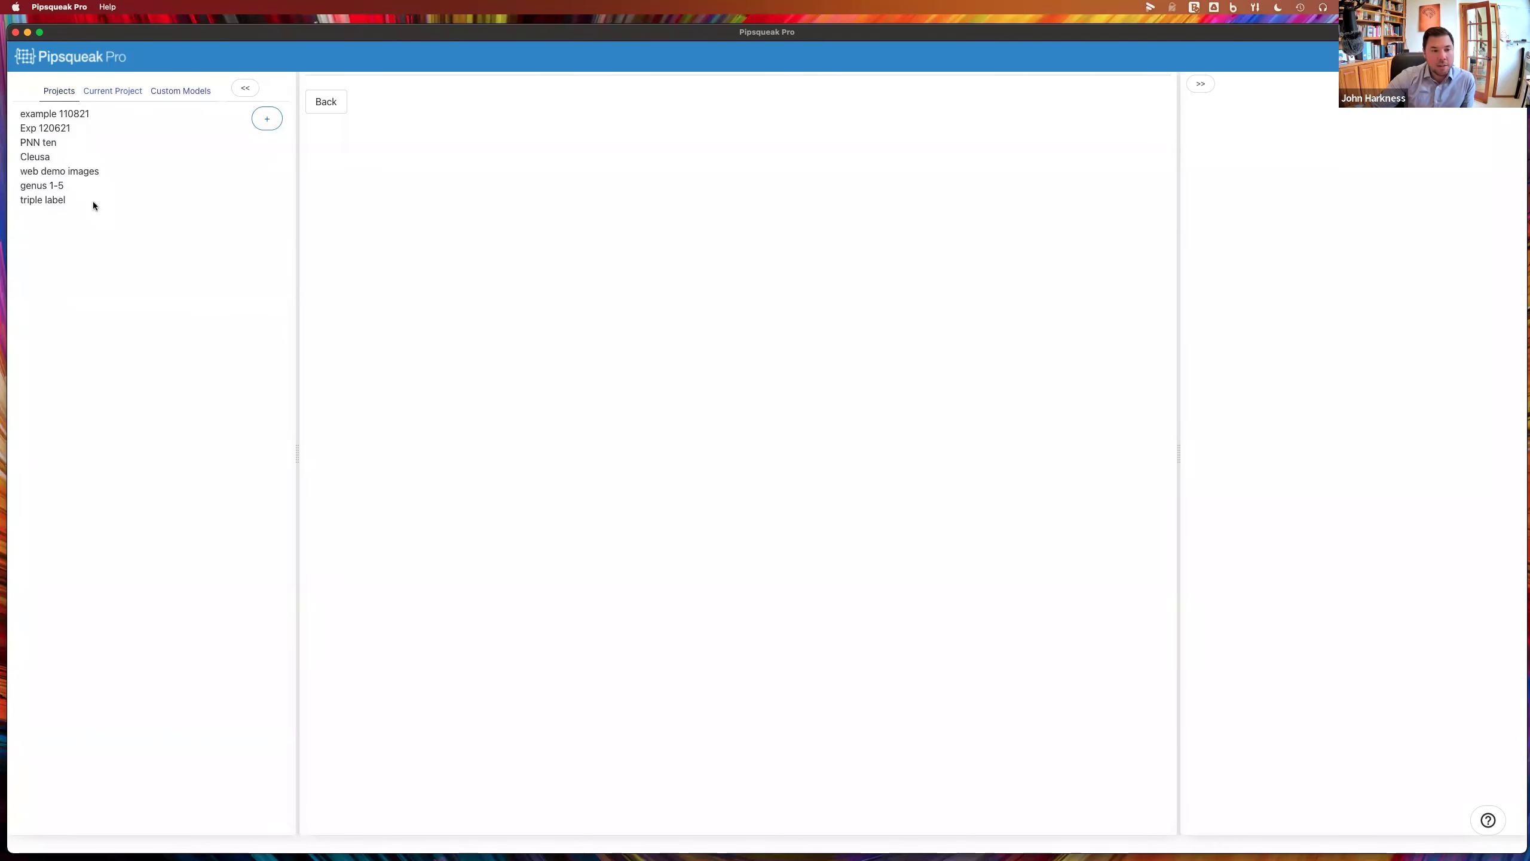
left_click(47, 199)
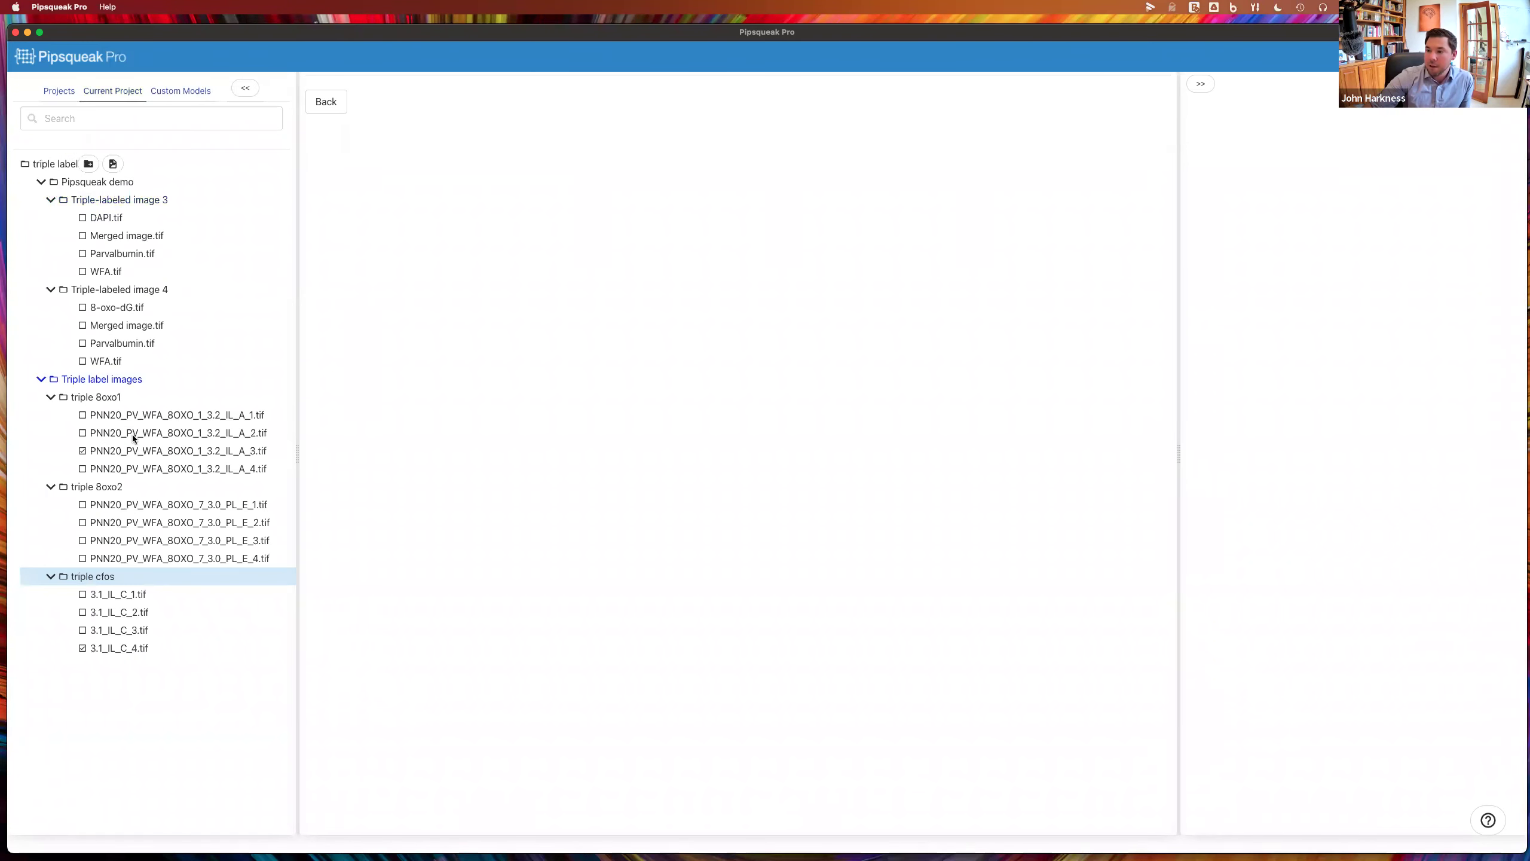
left_click(124, 595)
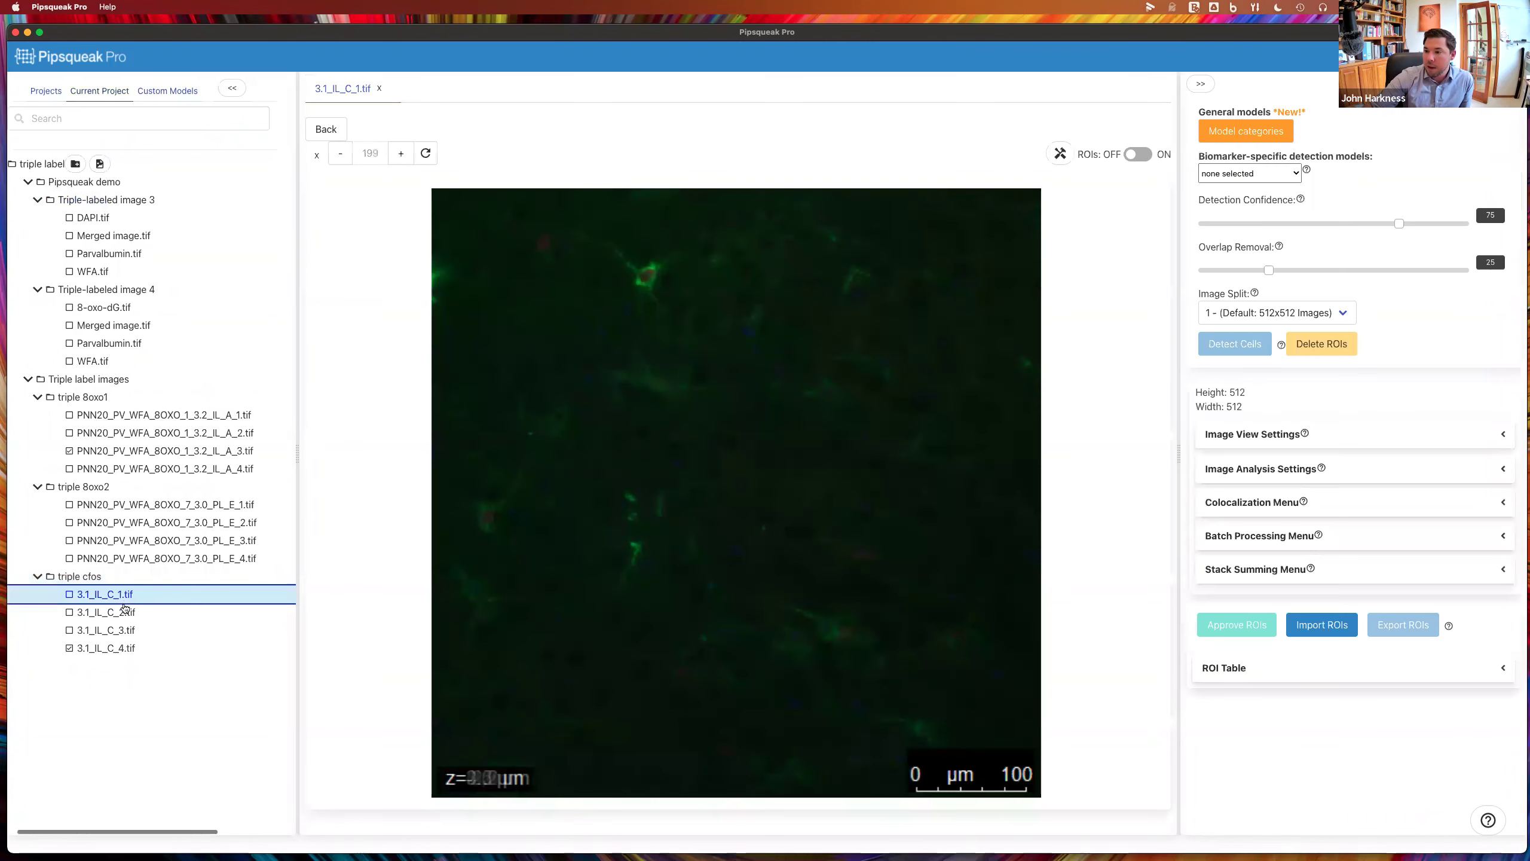
left_click(1255, 175)
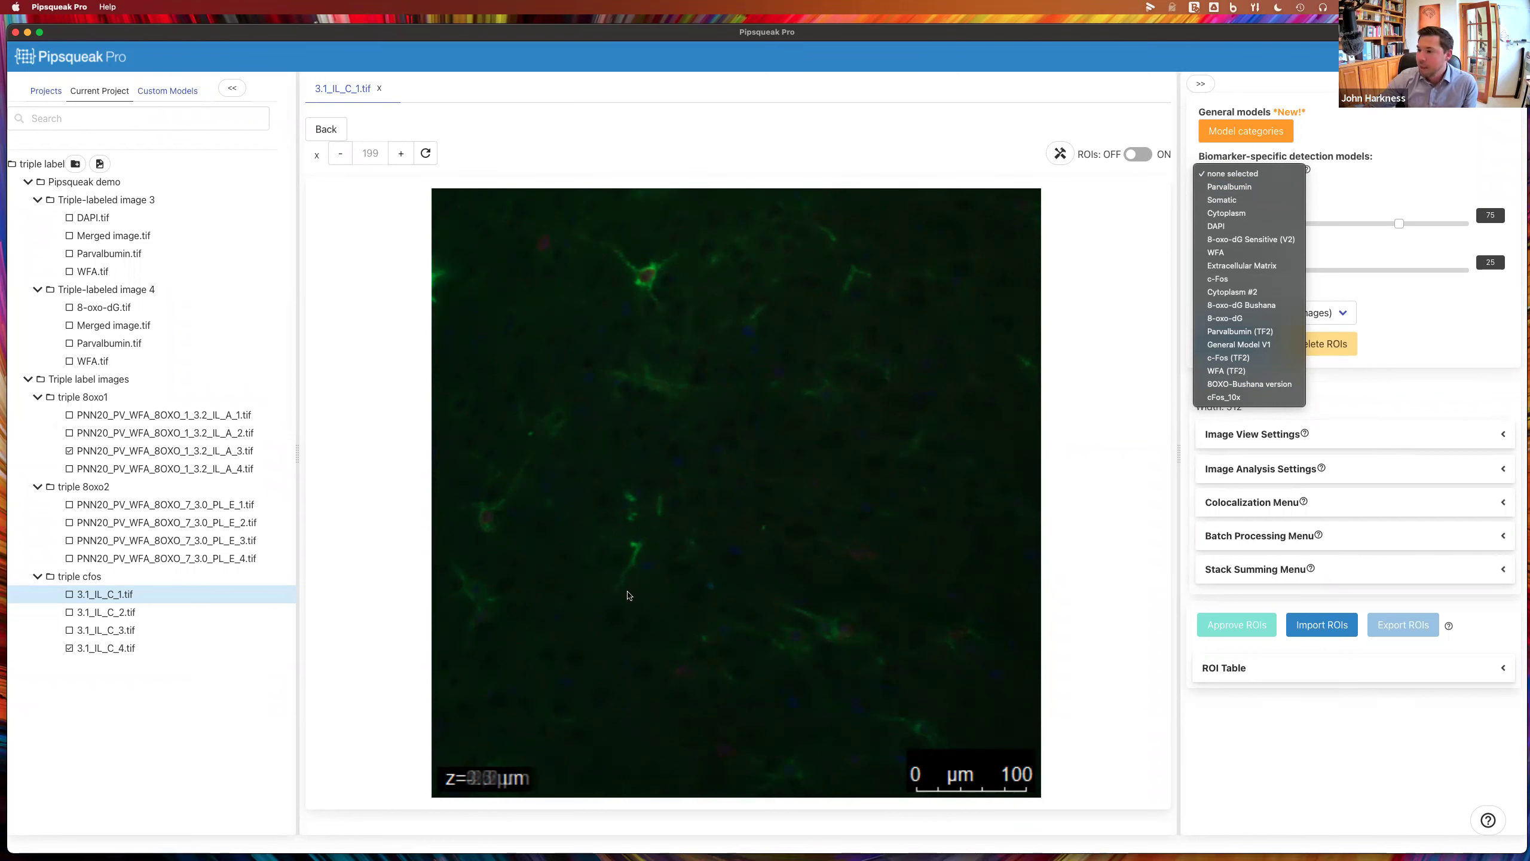
Load the triple cfos folder's images for colocalization, and view the DAPI image 3.1_IL_C_4.tif on its own before returning to the four-image view
left_click(83, 577)
right_click(83, 578)
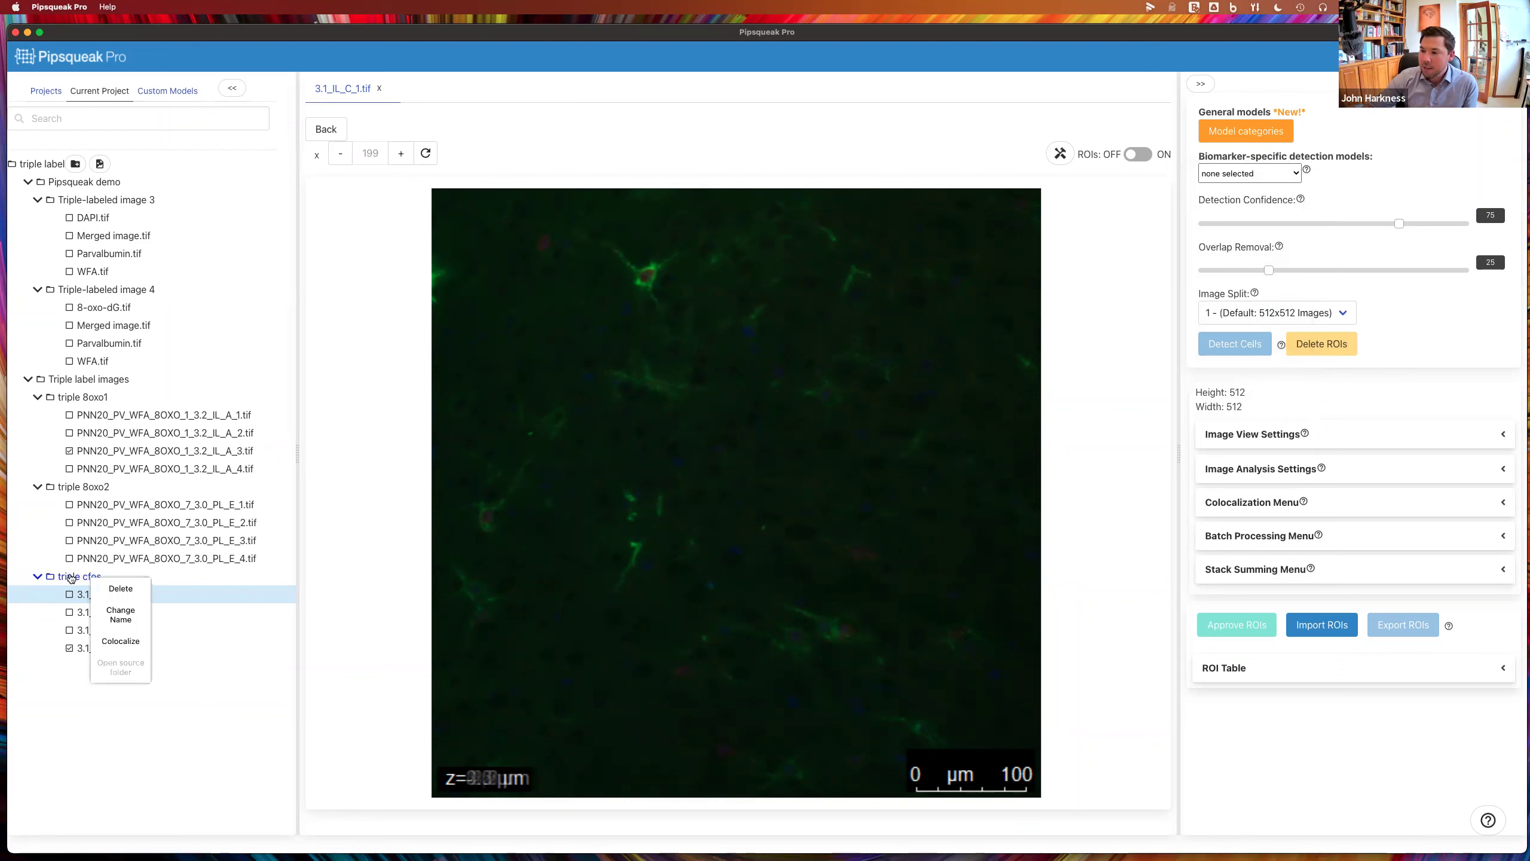
left_click(104, 640)
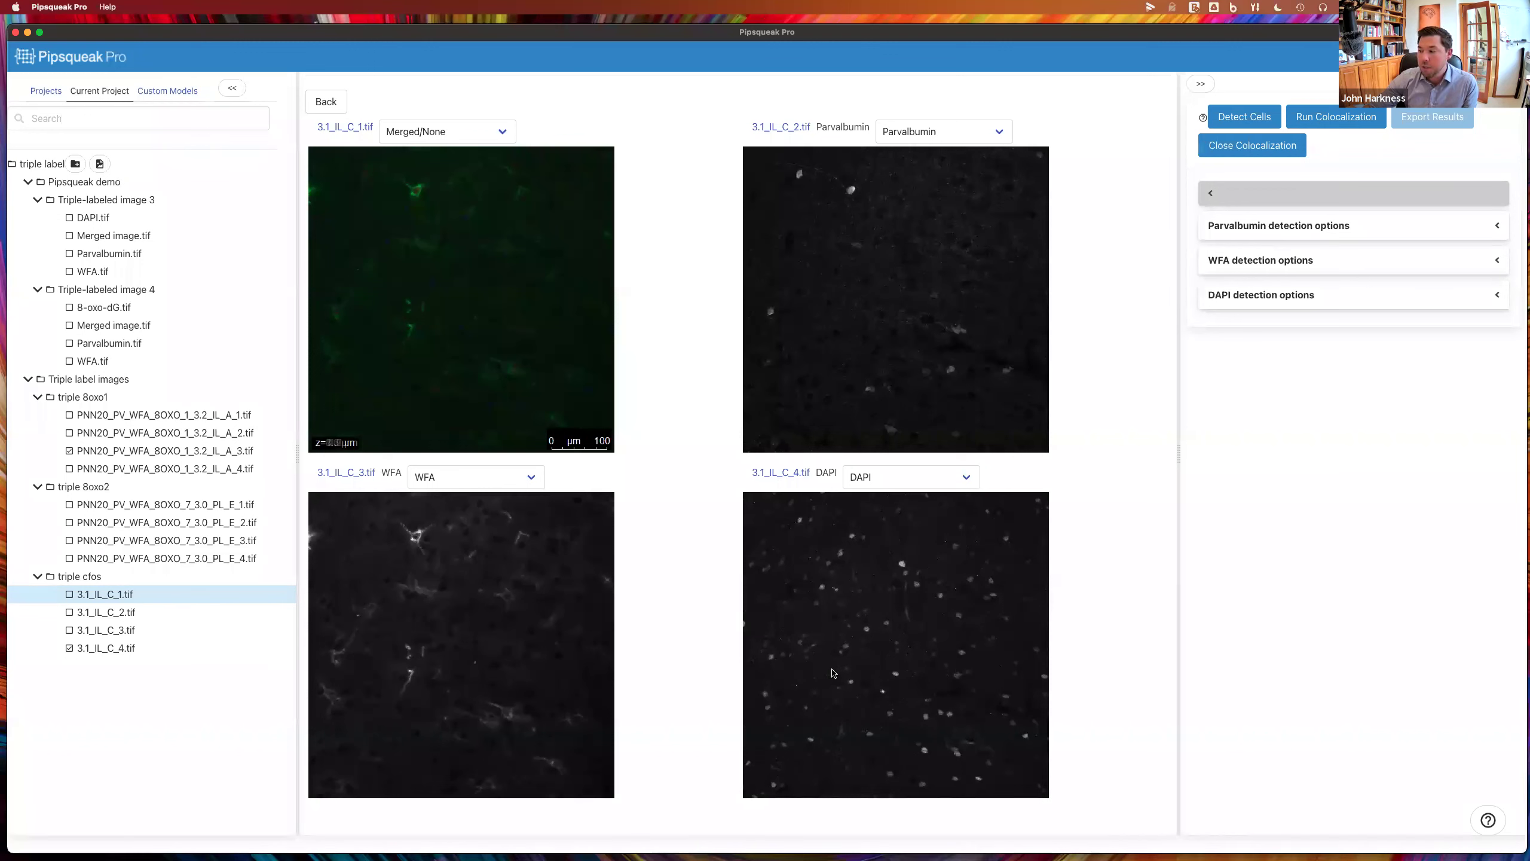
left_click(777, 472)
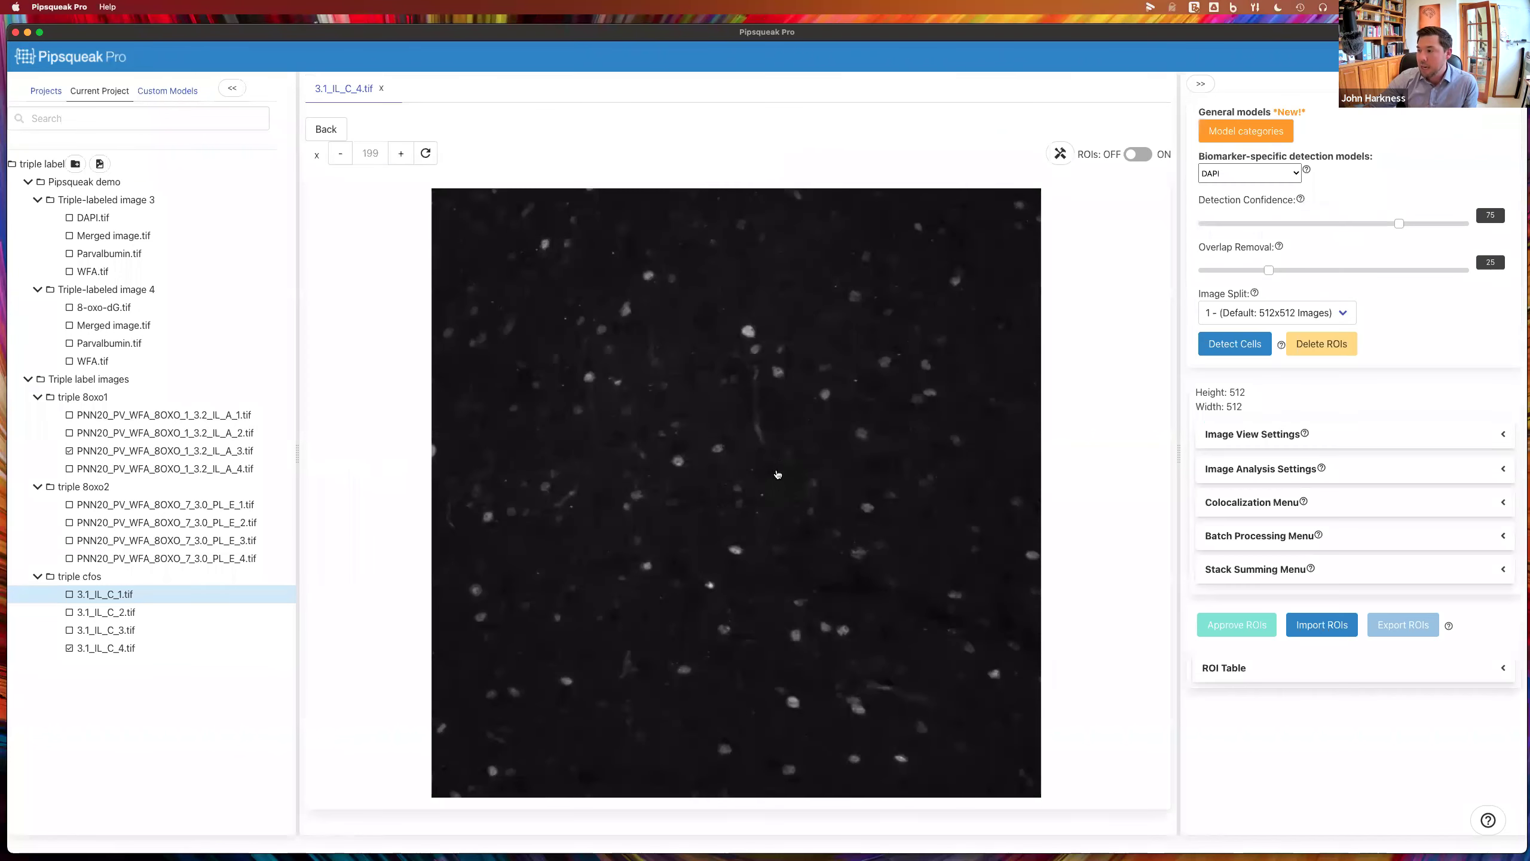
left_click(327, 129)
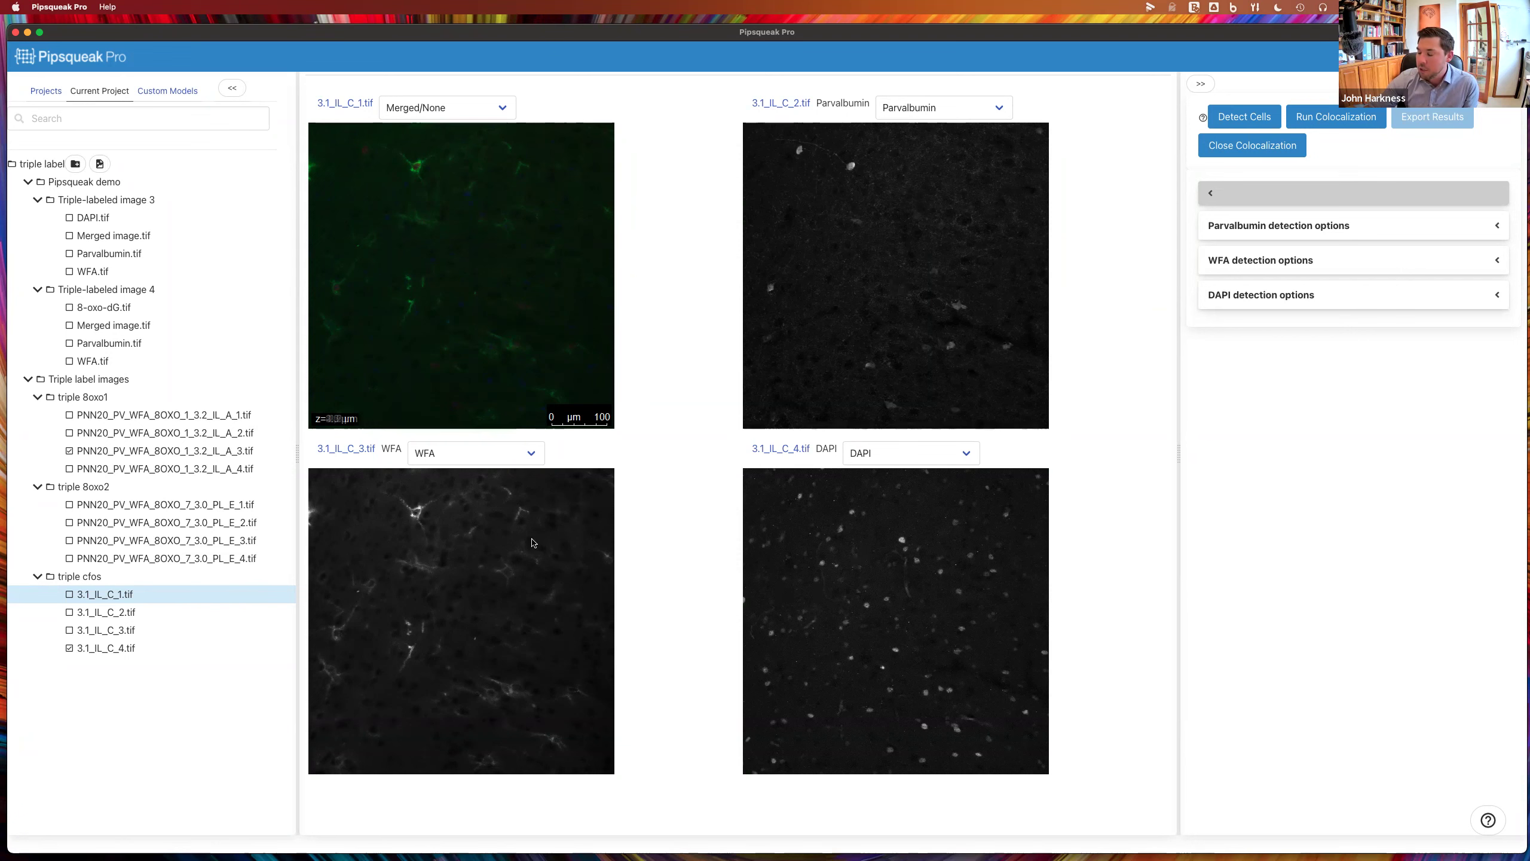
Review the detection model choices for the WFA, DAPI, Parvalbumin and merged images, keeping each image's current assignment
left_click(482, 453)
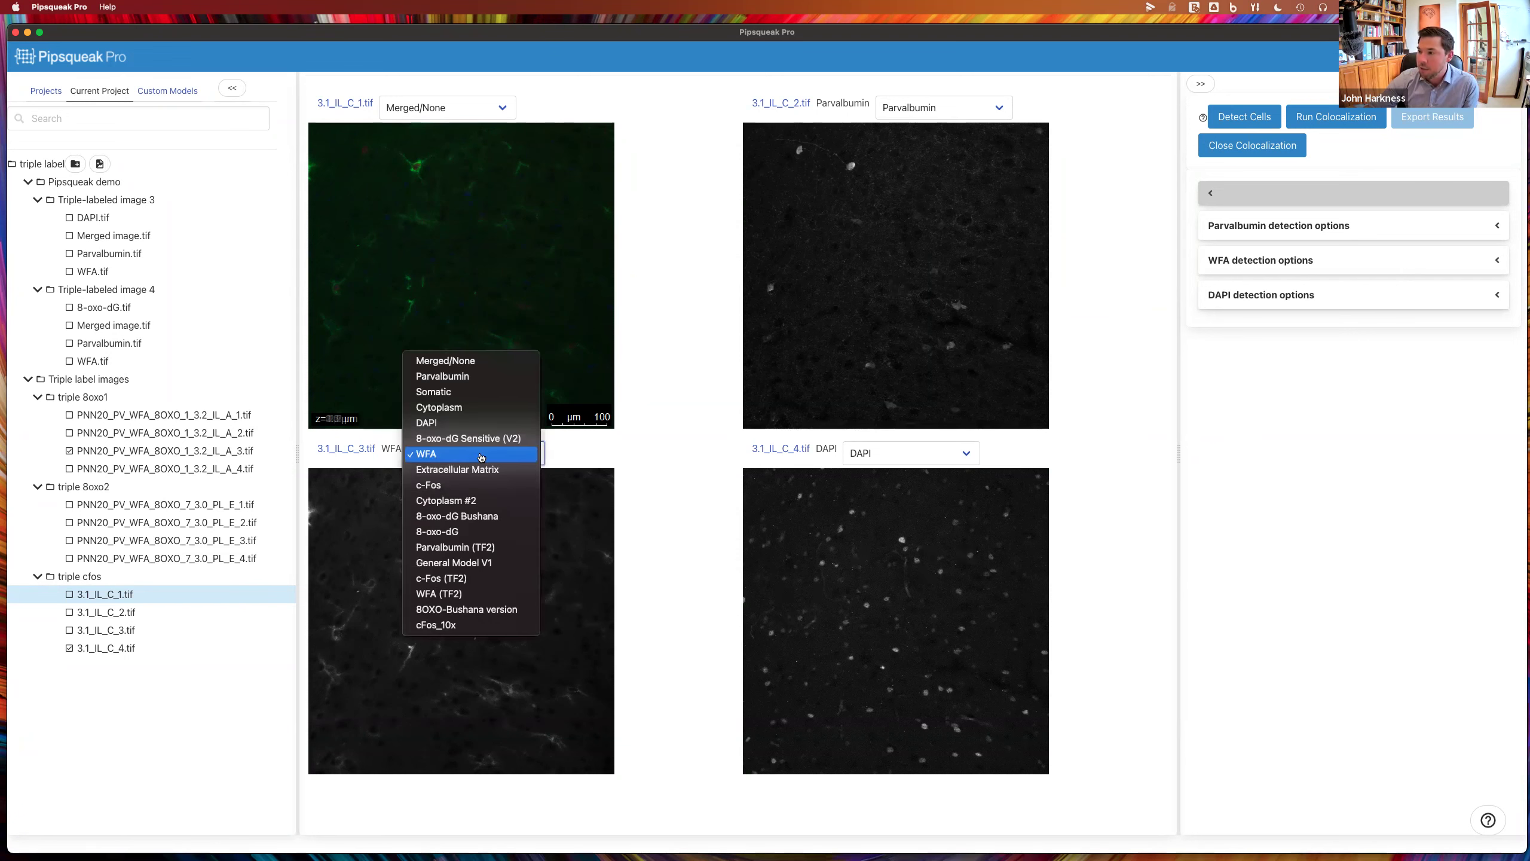
left_click(476, 553)
left_click(892, 449)
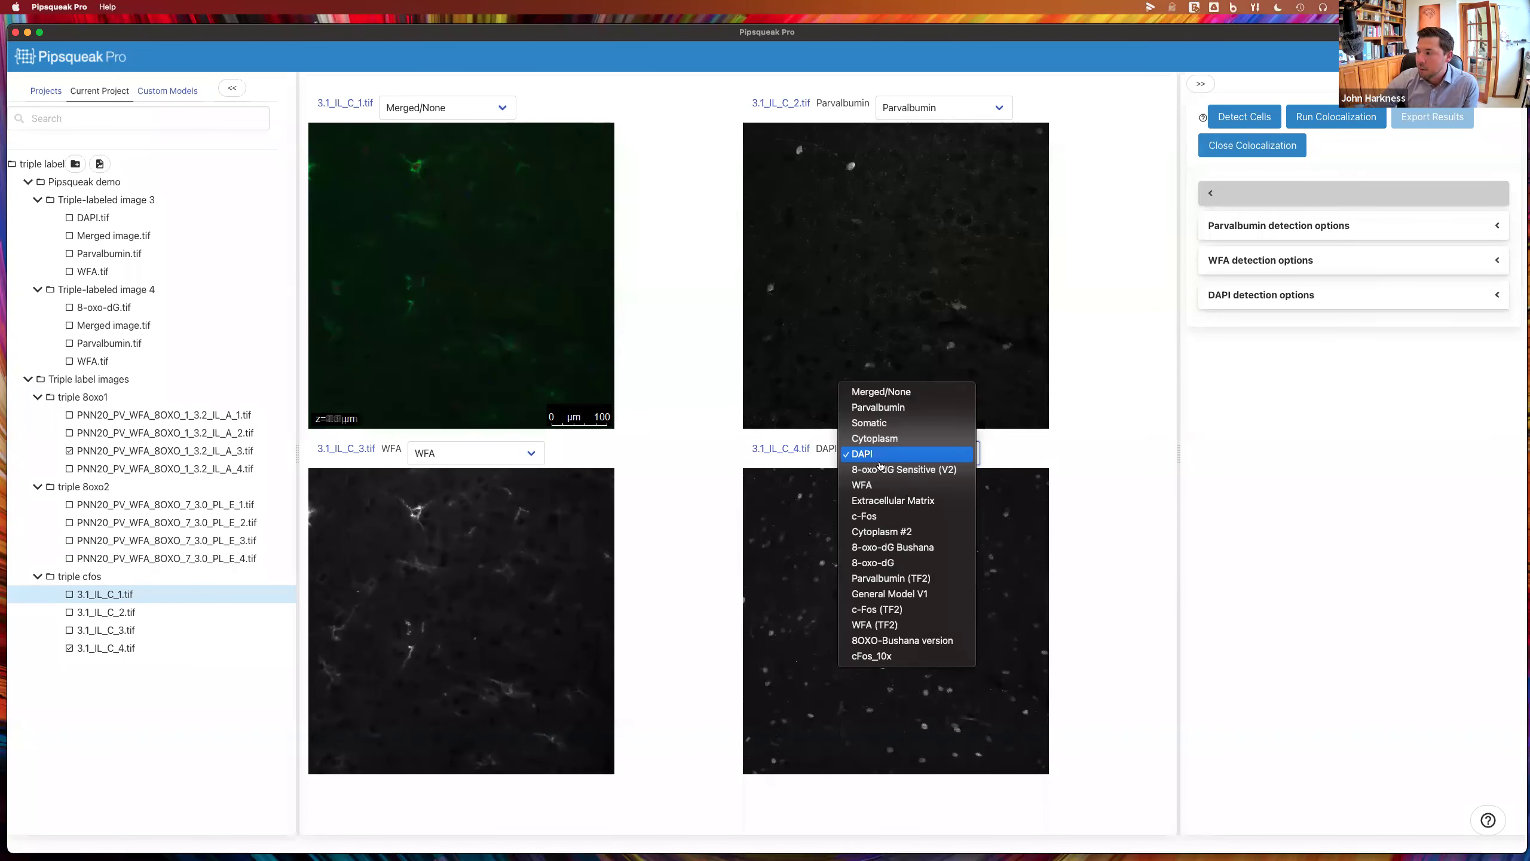
left_click(896, 661)
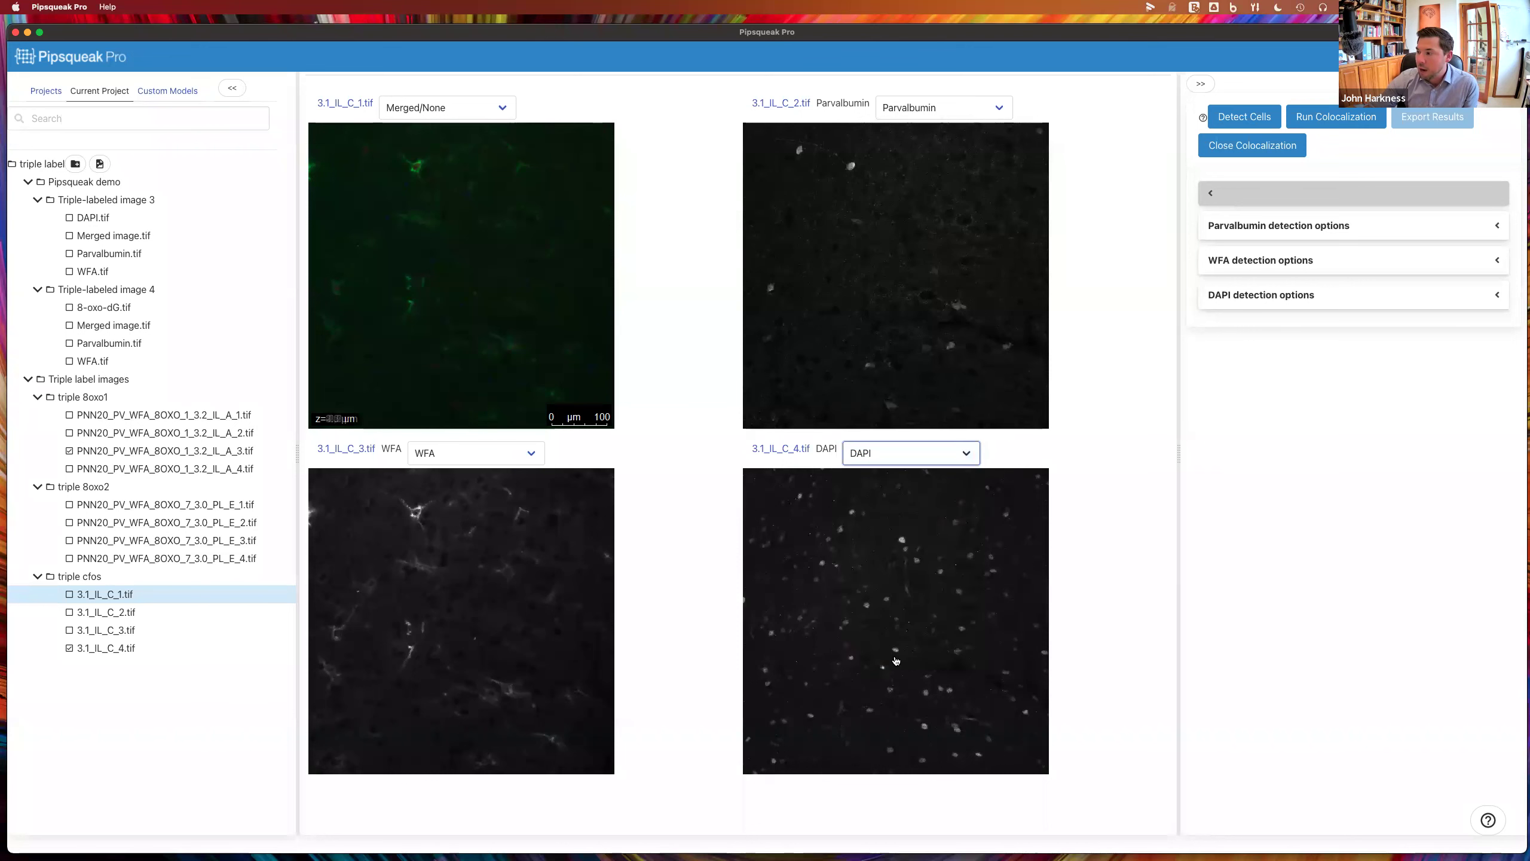
left_click(905, 110)
left_click(906, 115)
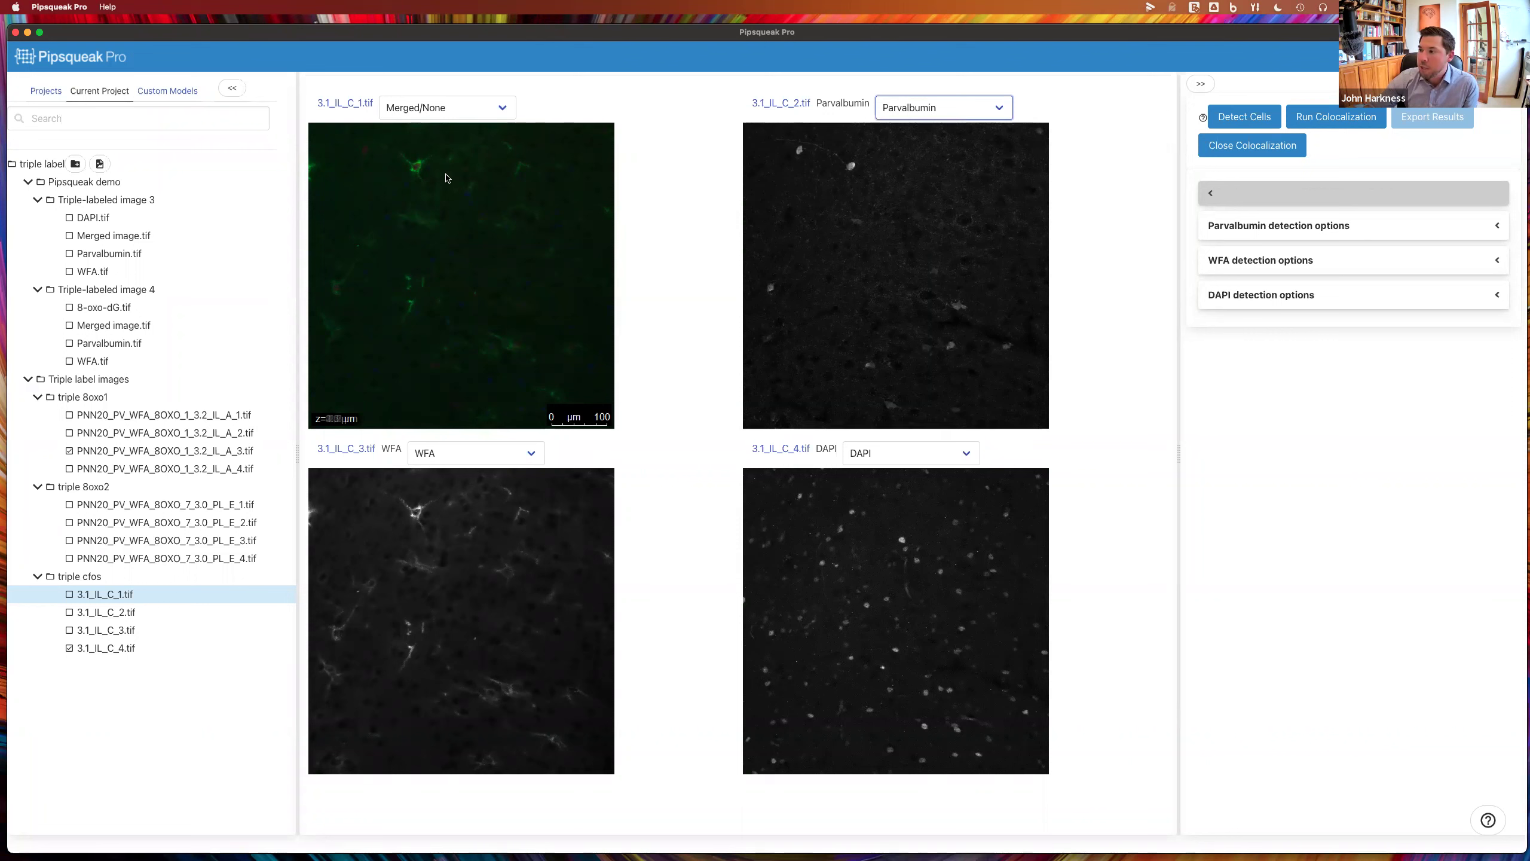
left_click(415, 109)
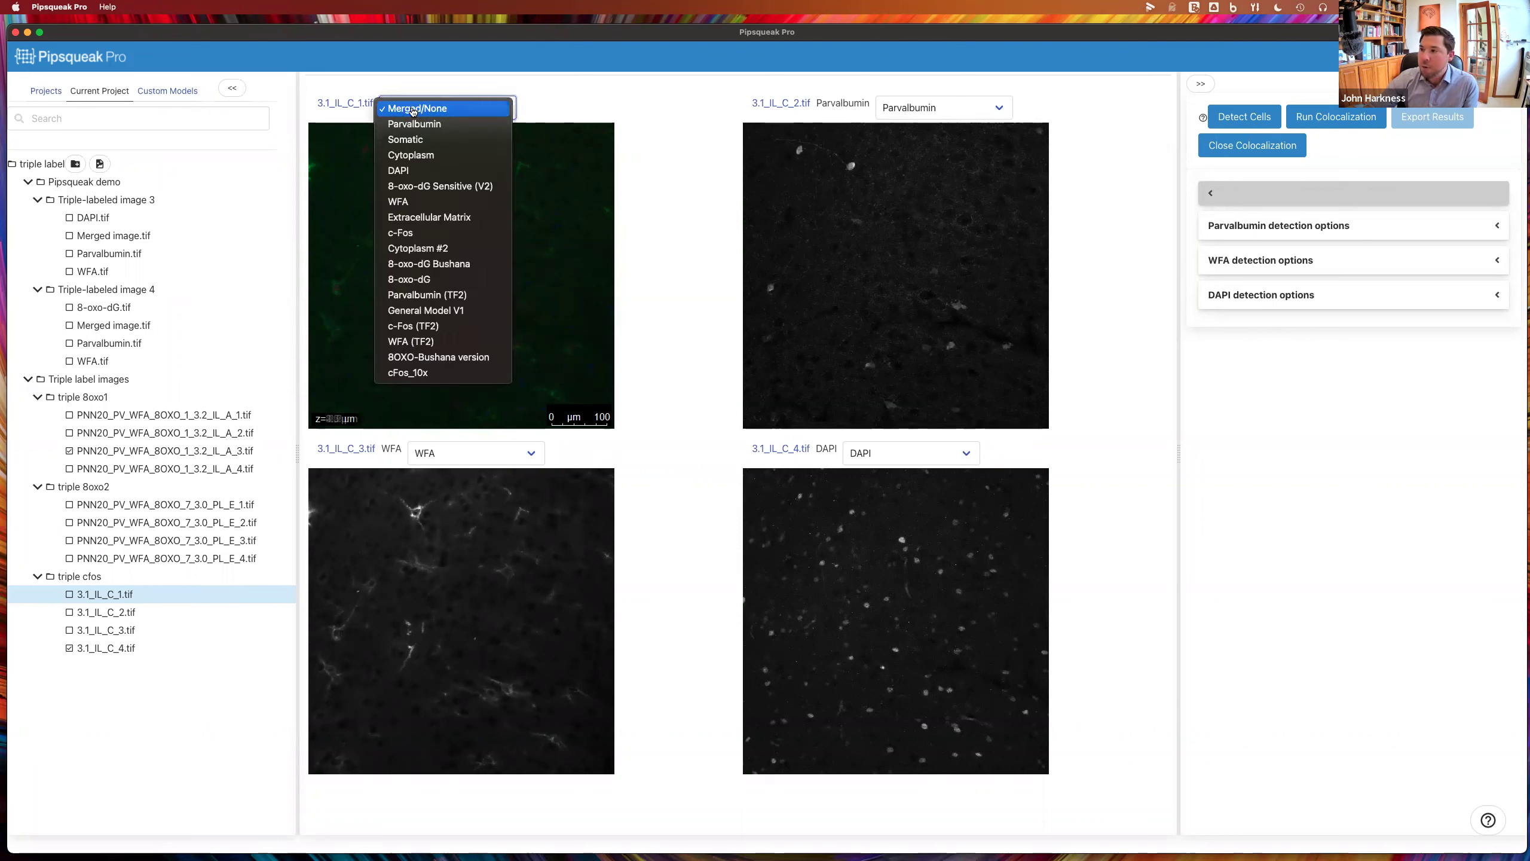
left_click(412, 109)
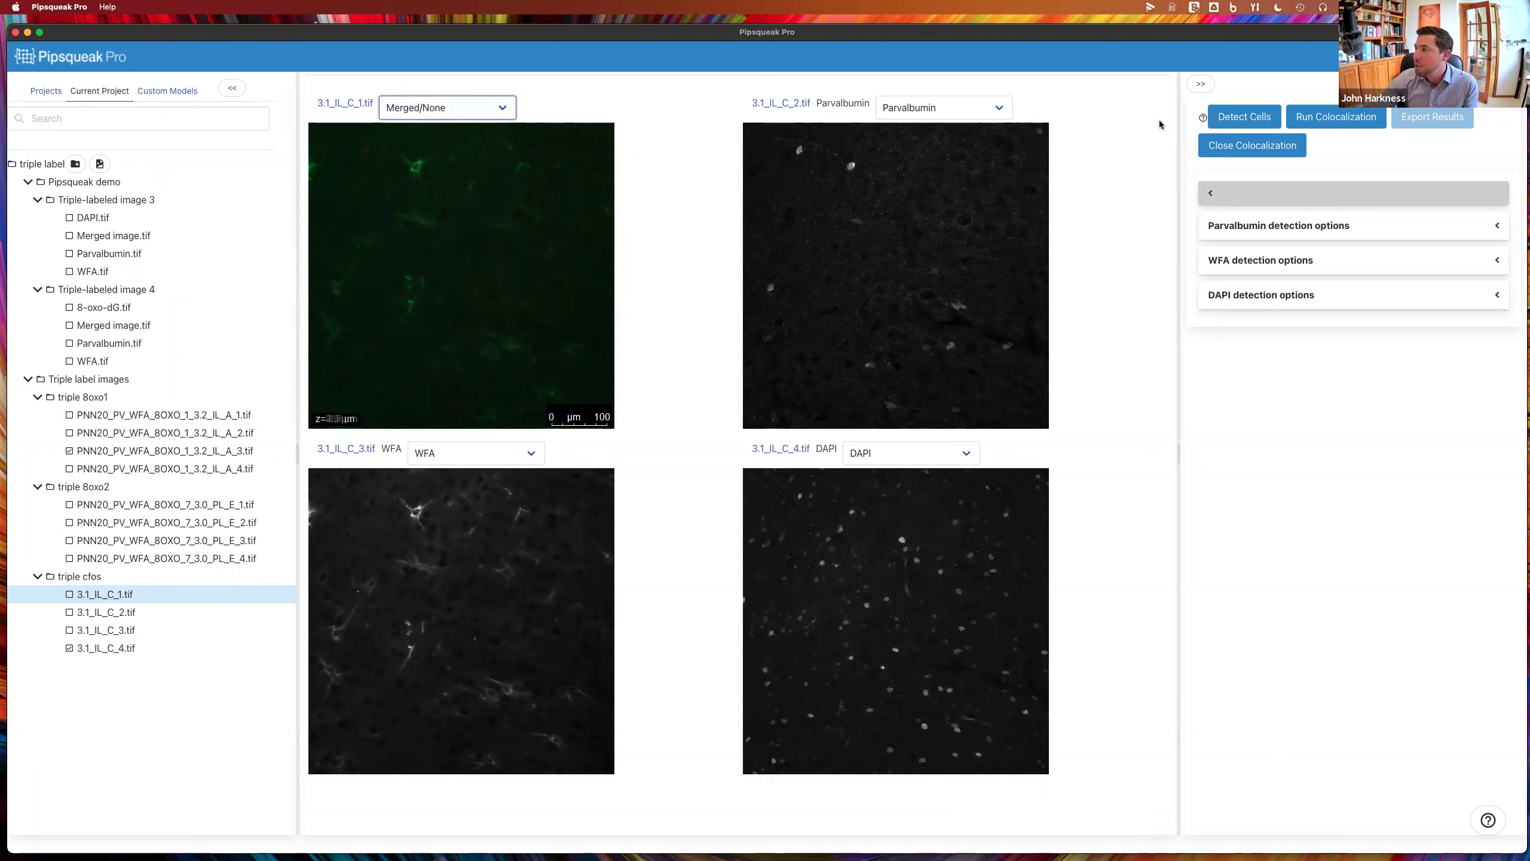
Detect cells in the Parvalbumin, WFA and DAPI images and run colocalization on the triple cfos set
left_click(1235, 121)
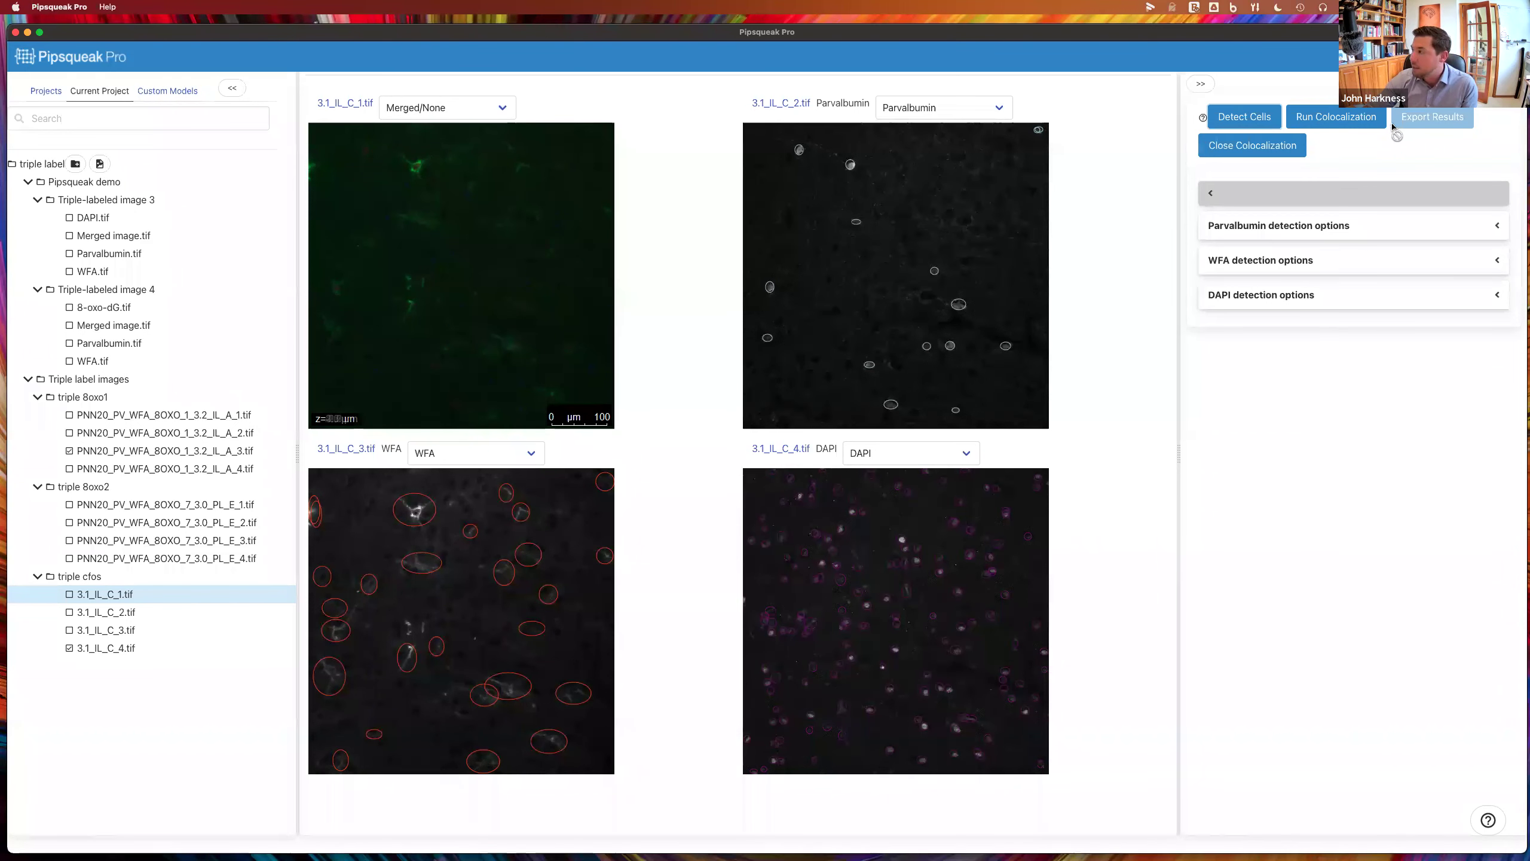
left_click(1362, 125)
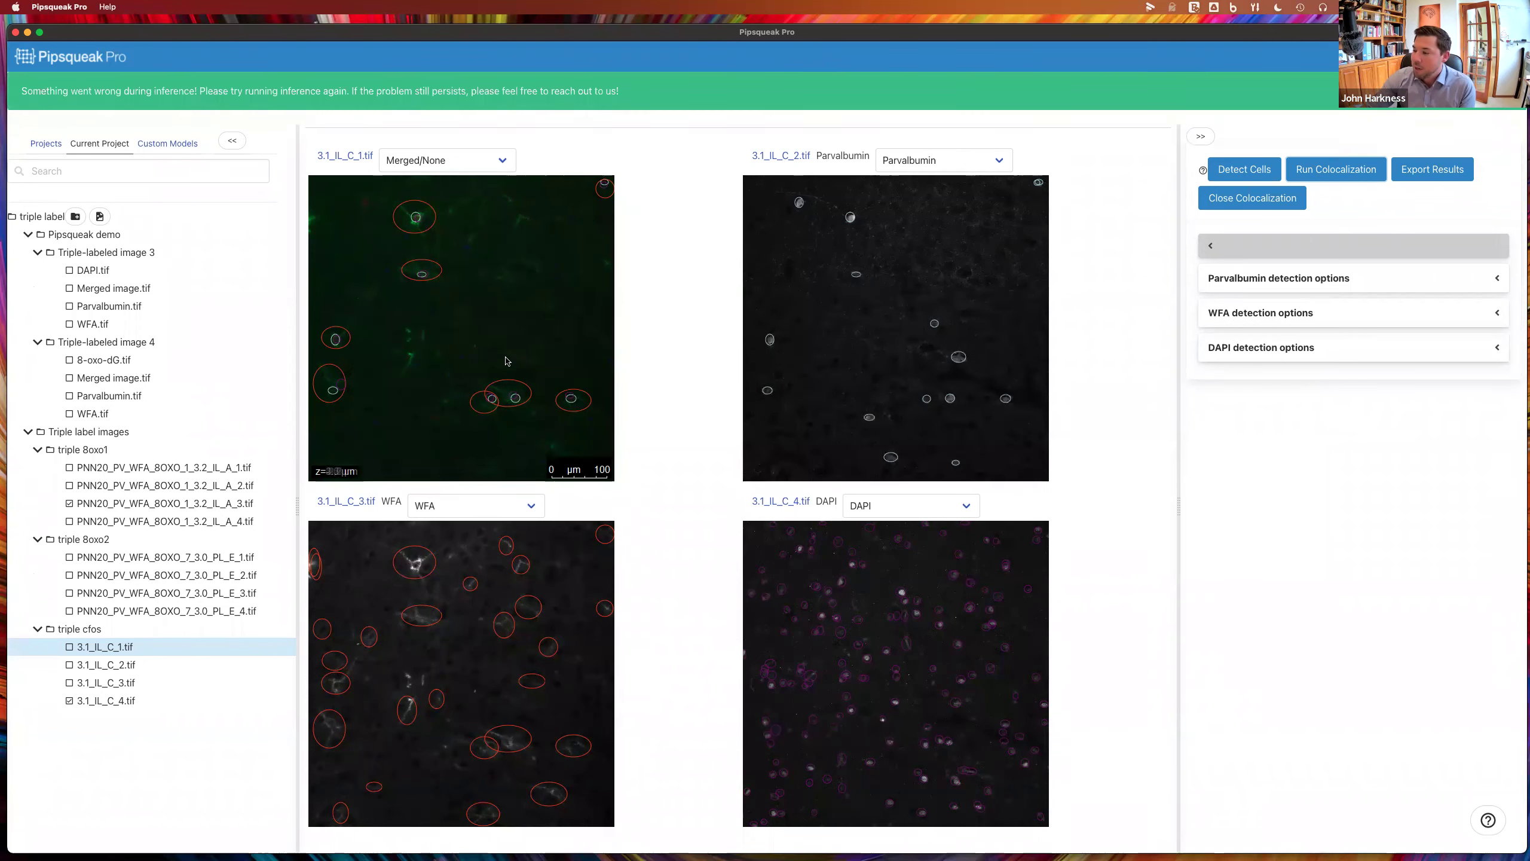
scroll(574, 360, "down", 2)
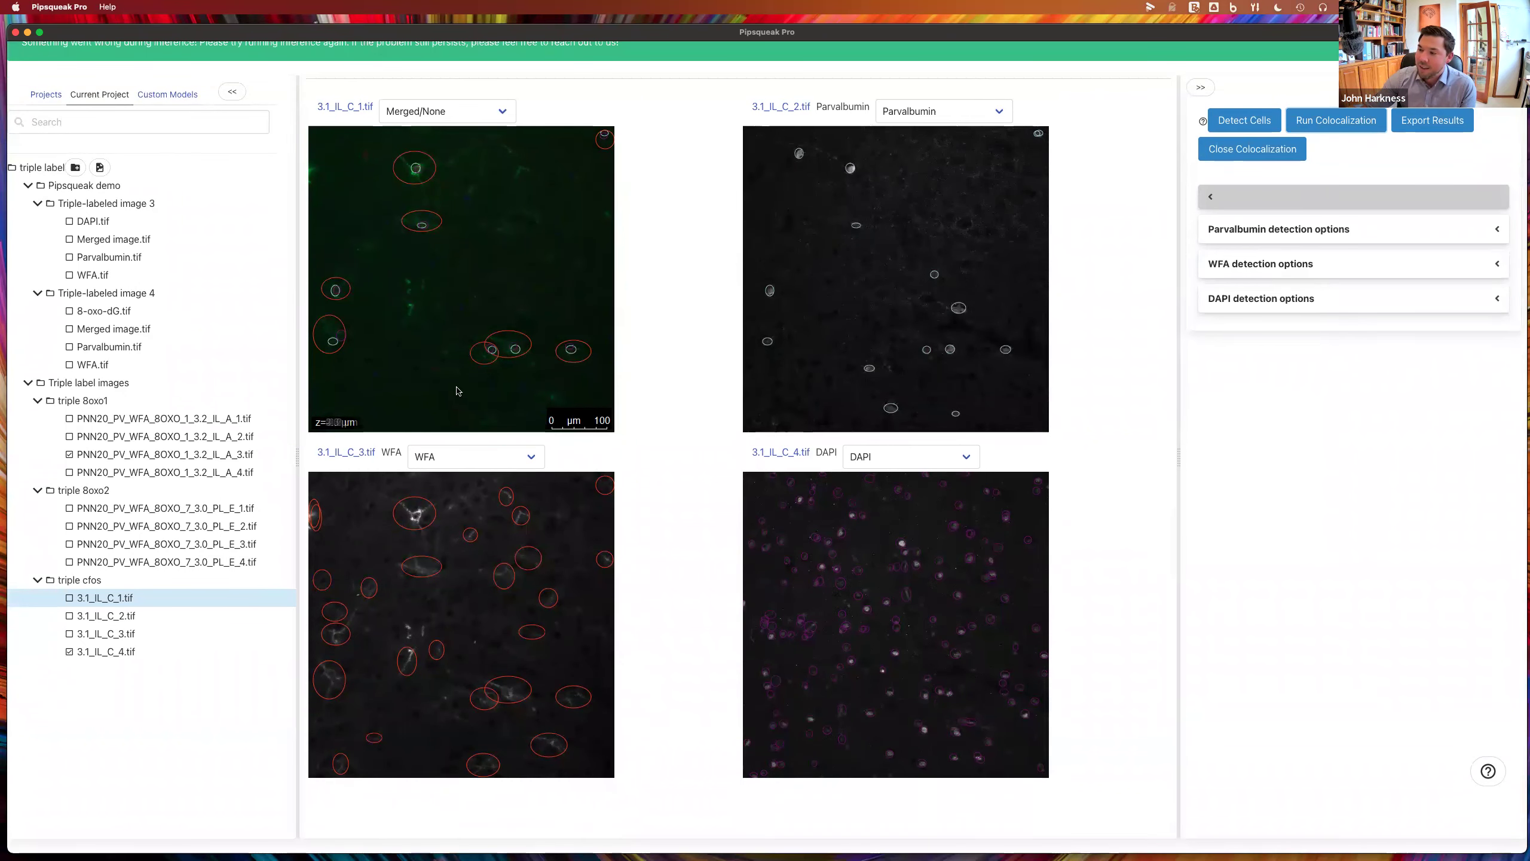
scroll(698, 327, "up", 2)
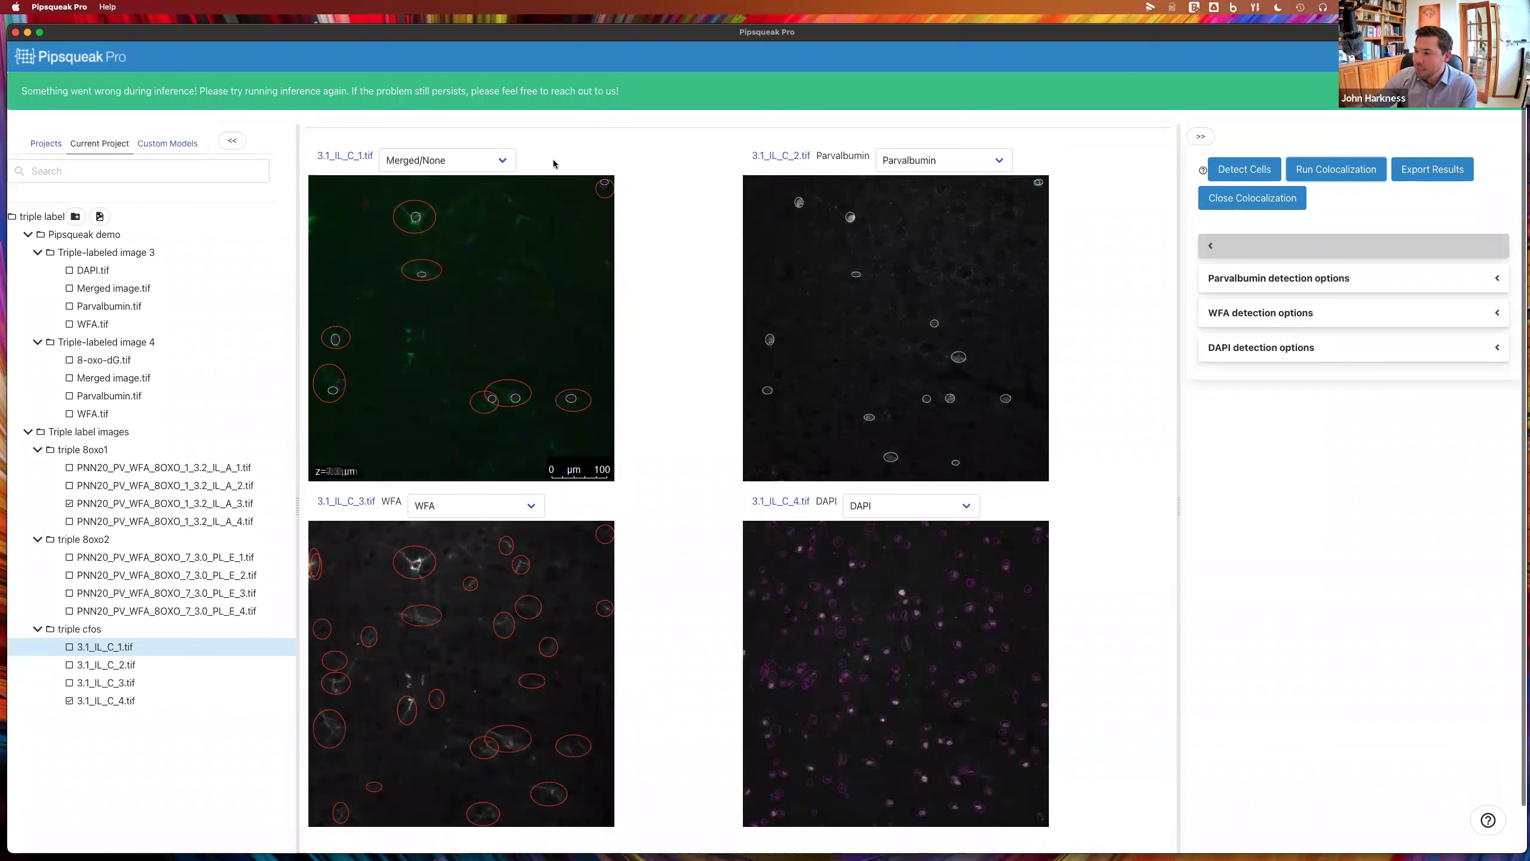
Export the colocalization results, and switch to Excel to view the PNN20_PV_WFA_8OXO_1_3.2_IL_A_3_analysis_results.csv spreadsheet
left_click(1433, 169)
scroll(988, 451, "down", 2)
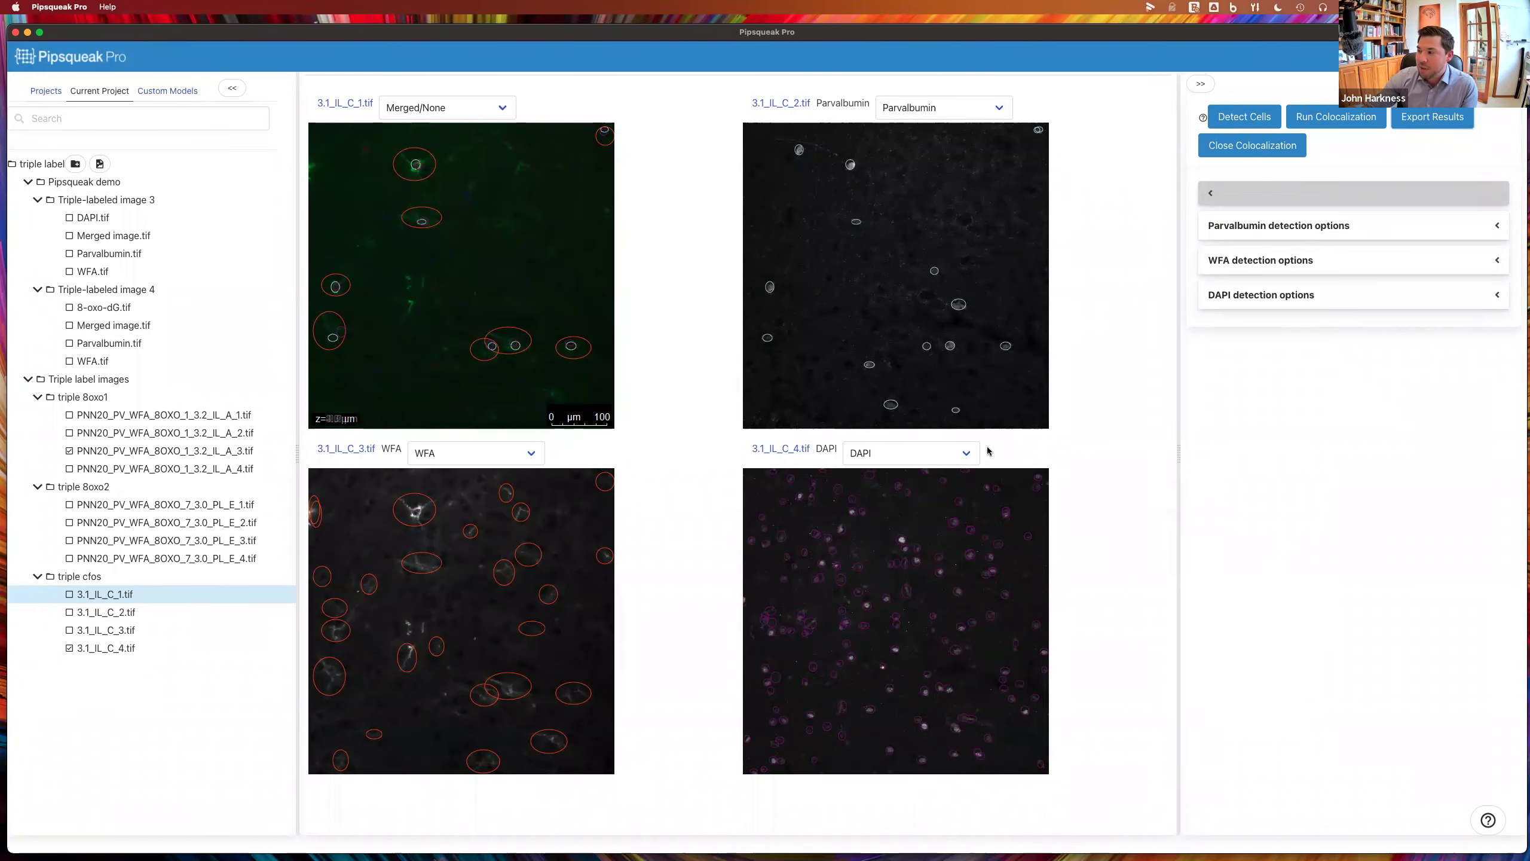
key("ctrl+Right")
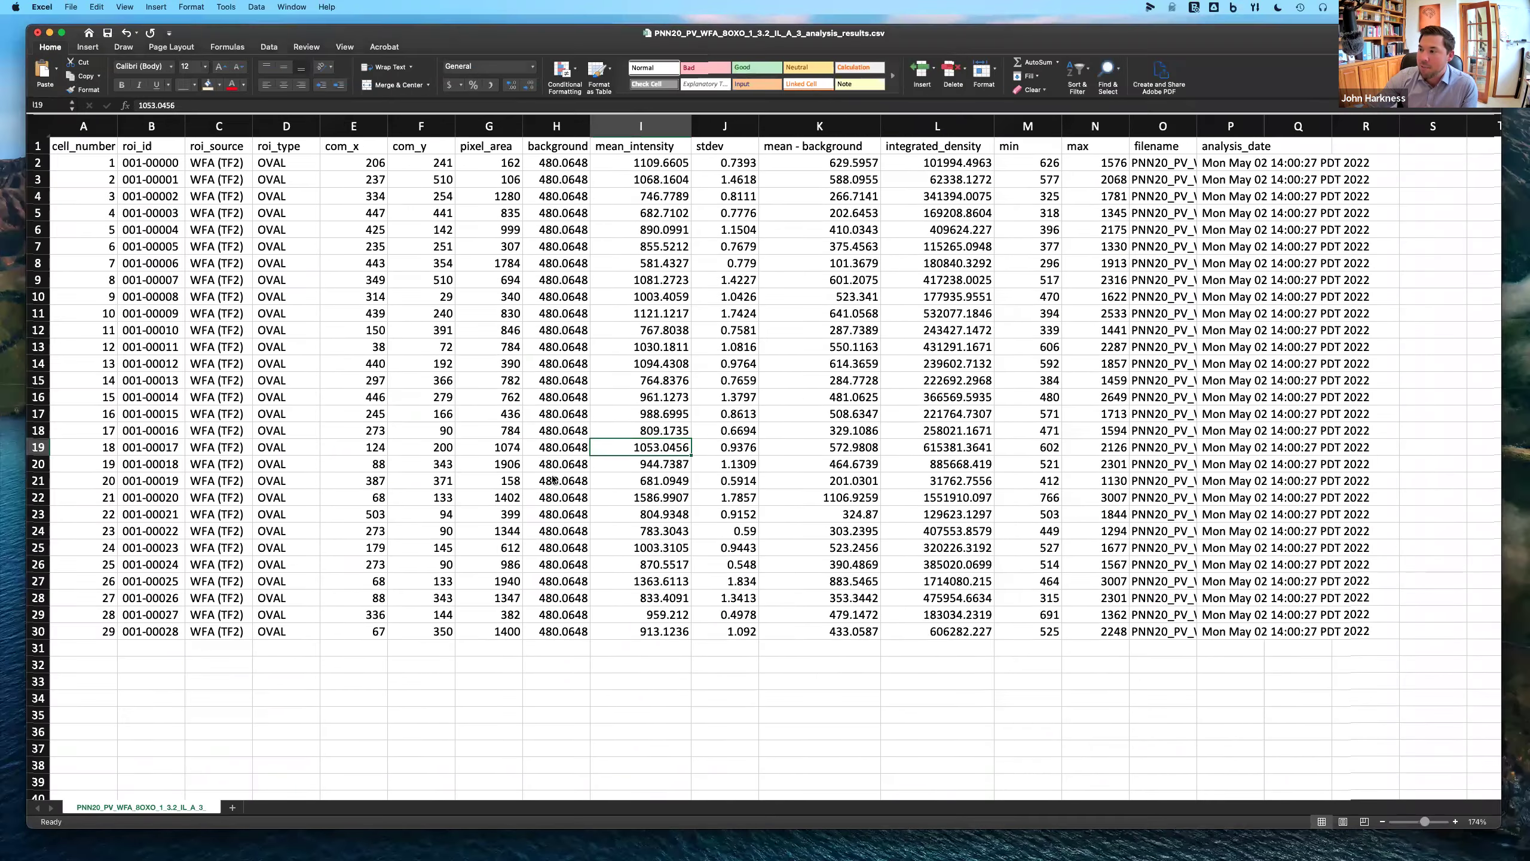
key("ctrl+super+f")
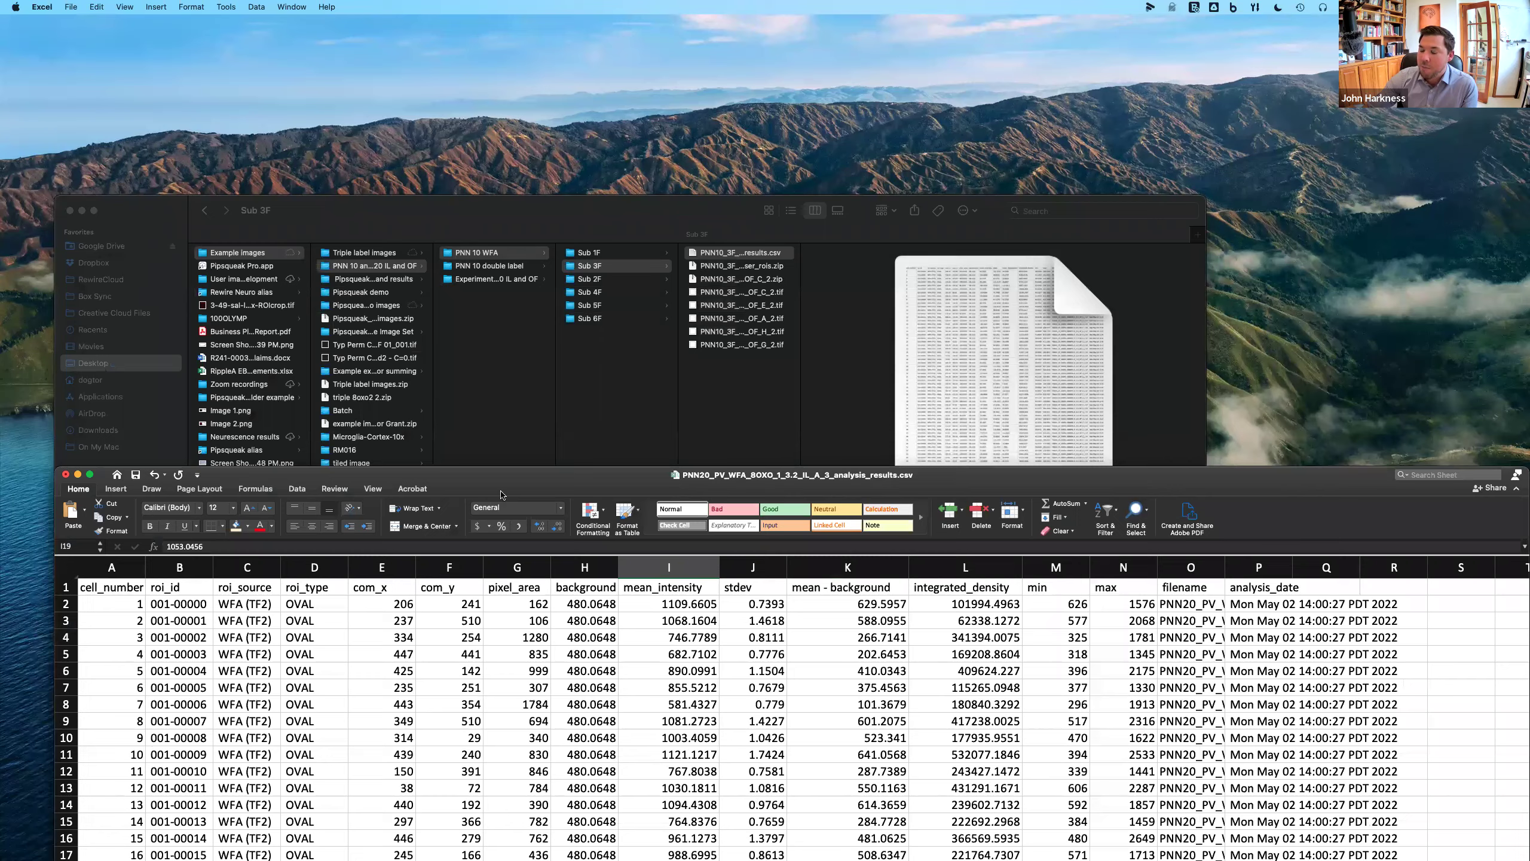
left_click_drag(504, 488, 498, 64)
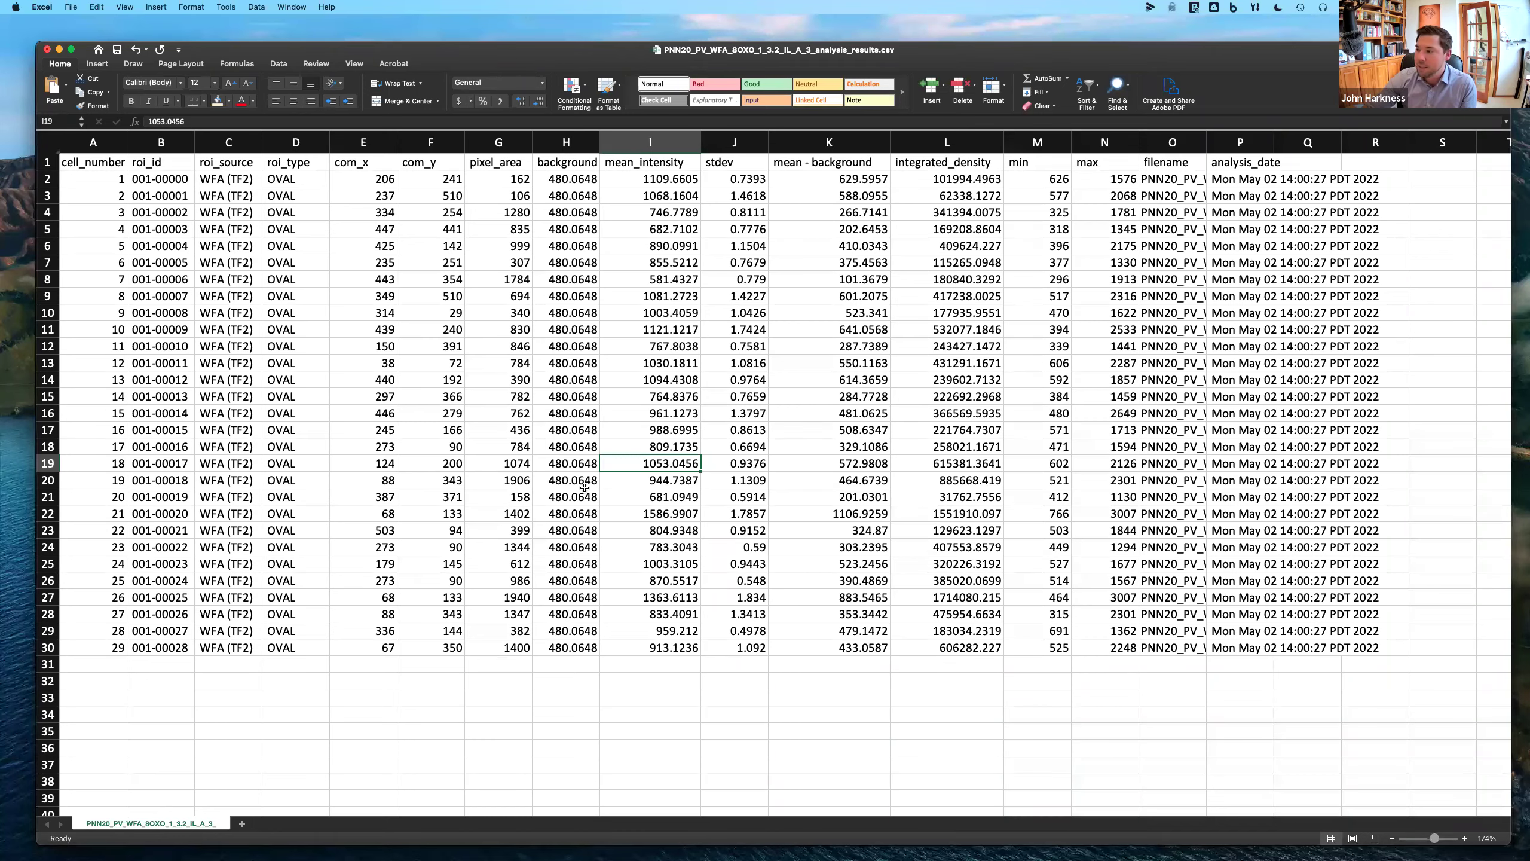
Switch to the PowerPoint slide show and advance to the "Pipsqueak Pro available now!" slide
key("ctrl+Left")
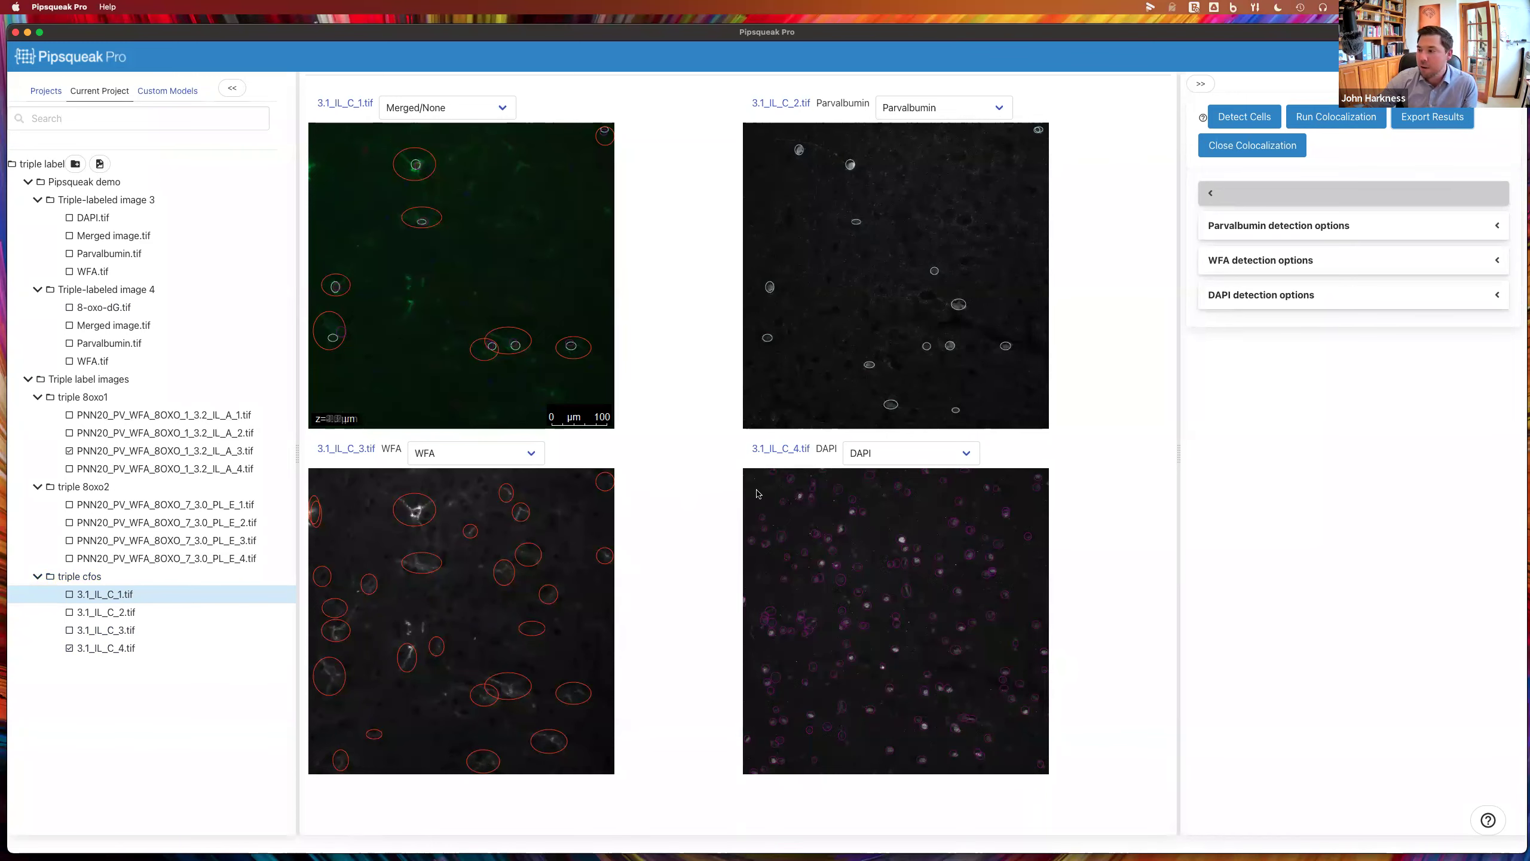
key("ctrl+Left")
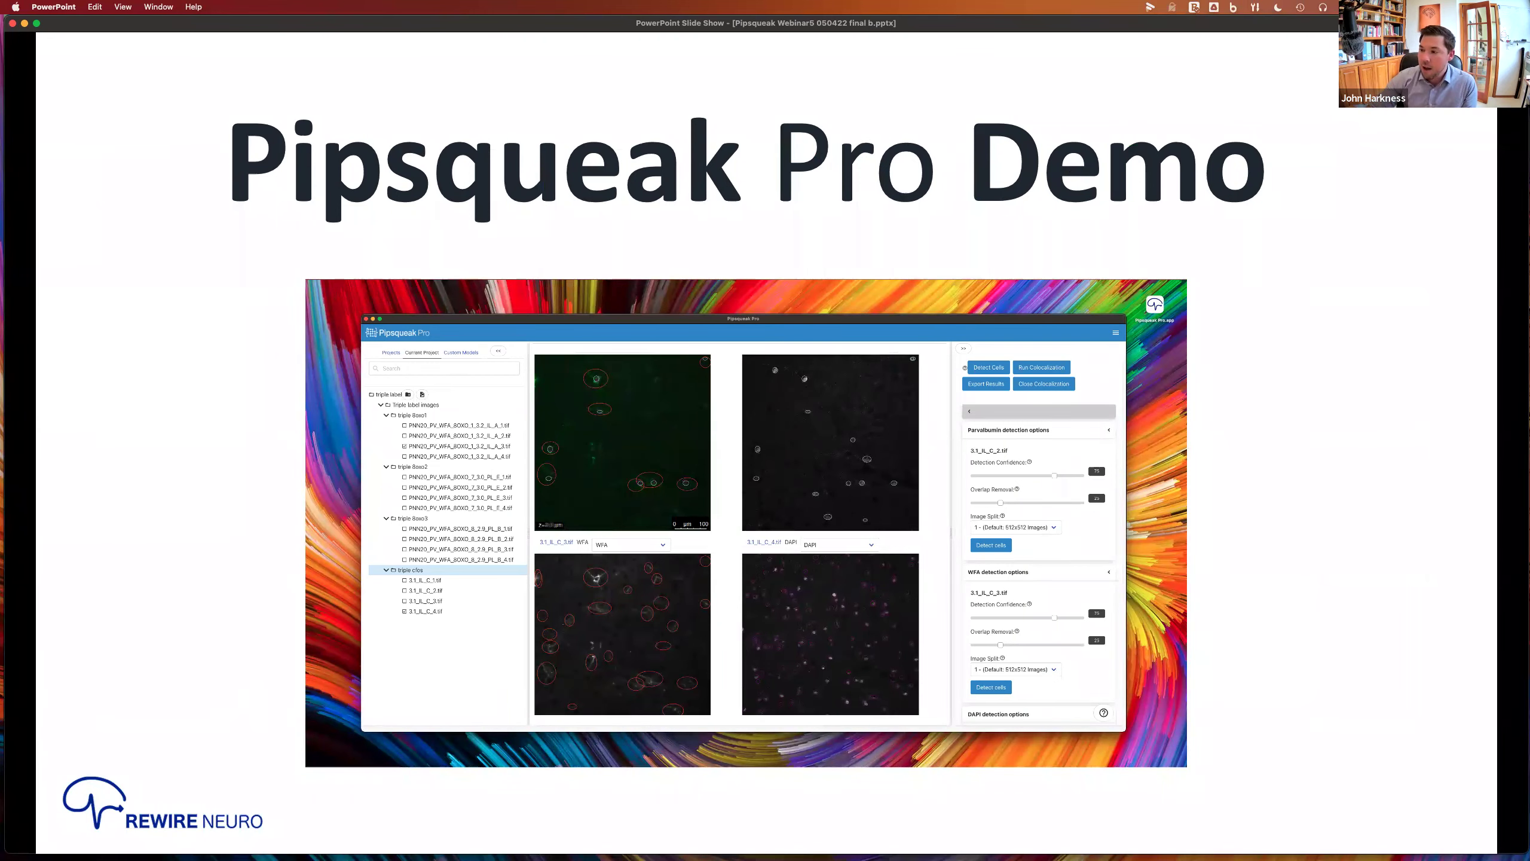
key("Right")
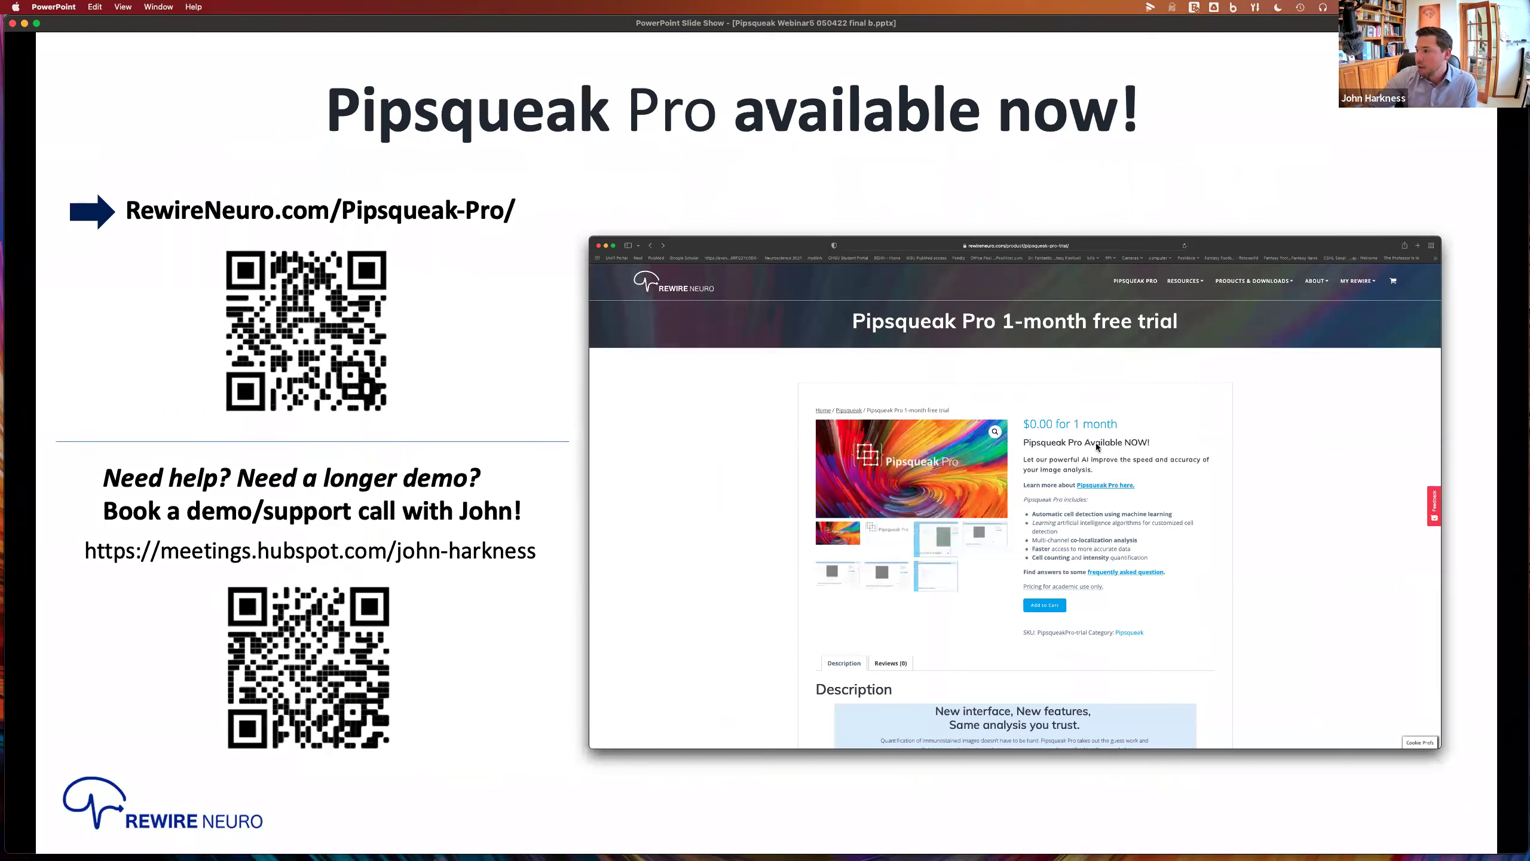
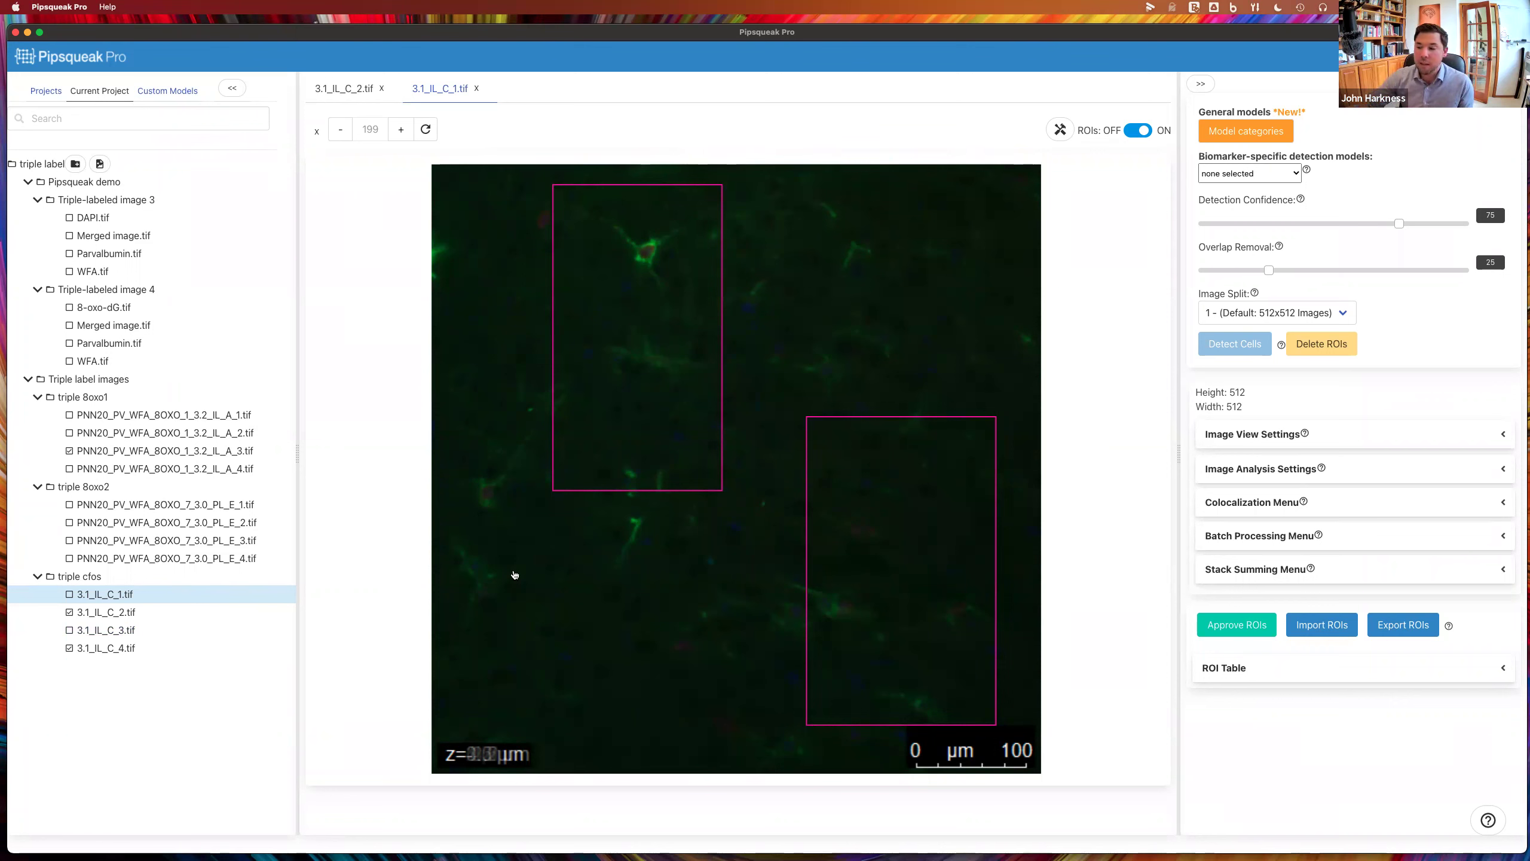
View 3.1_IL_C_2.tif, 3.1_IL_C_3.tif and 3.1_IL_C_4.tif in turn to examine the ROIs on each channel
left_click(101, 613)
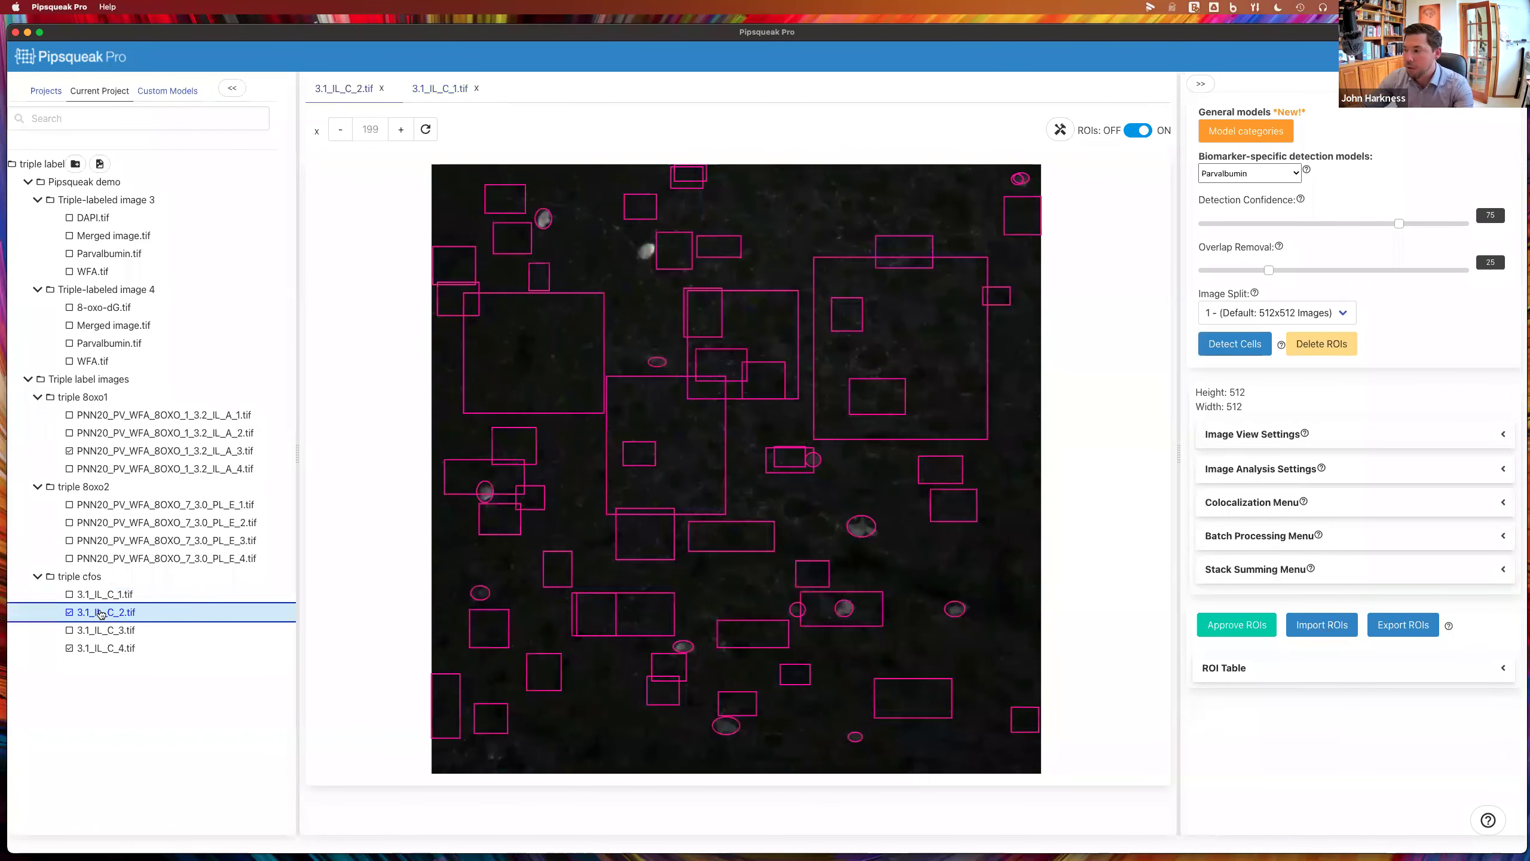
left_click(112, 630)
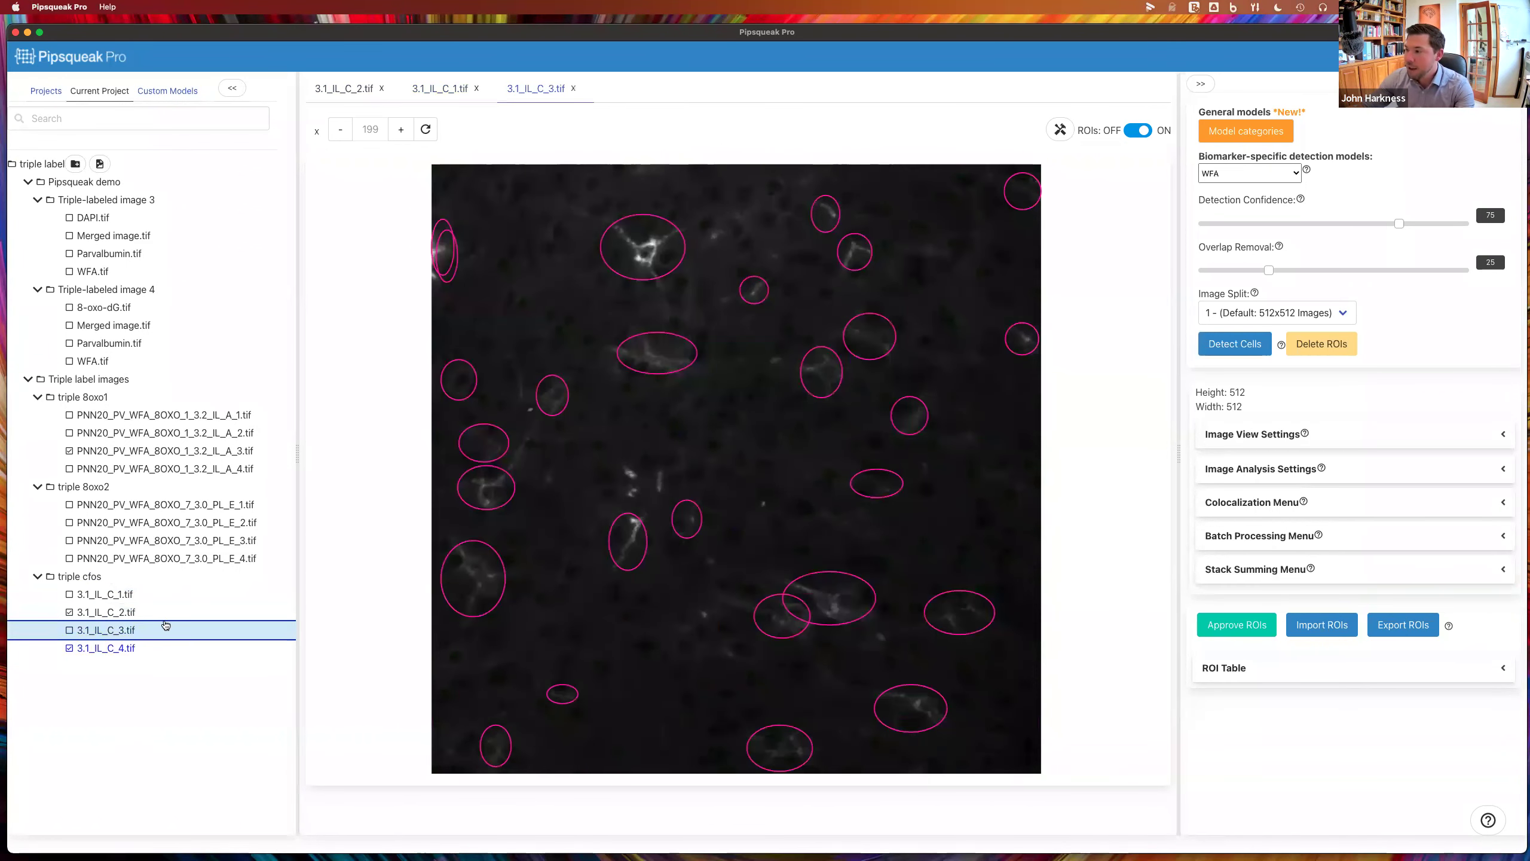
left_click(135, 649)
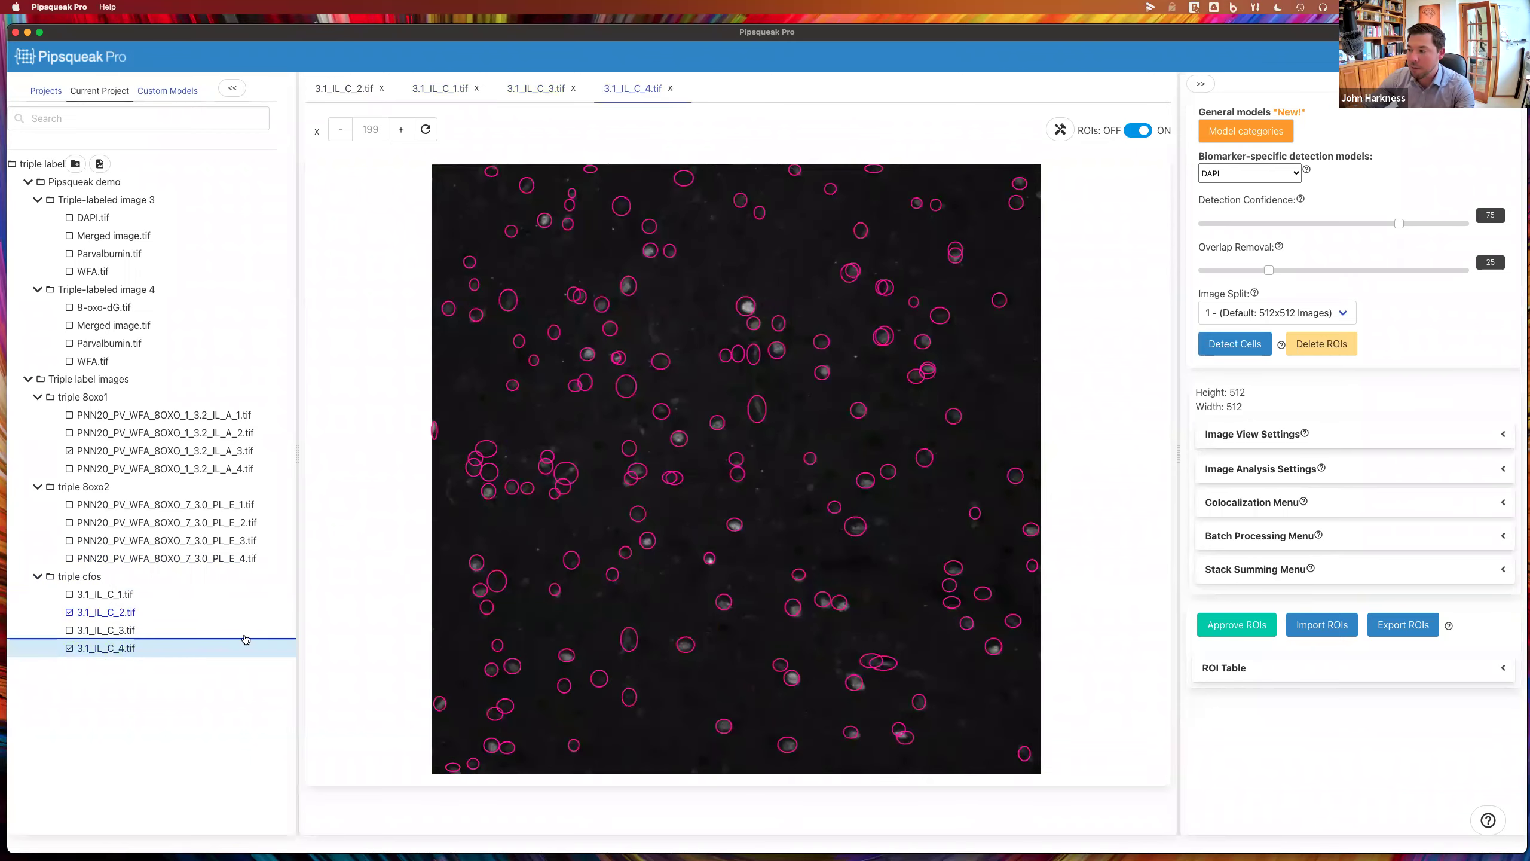
Delete both rectangular ROIs from the merged image 3.1_IL_C_1.tif
left_click(91, 593)
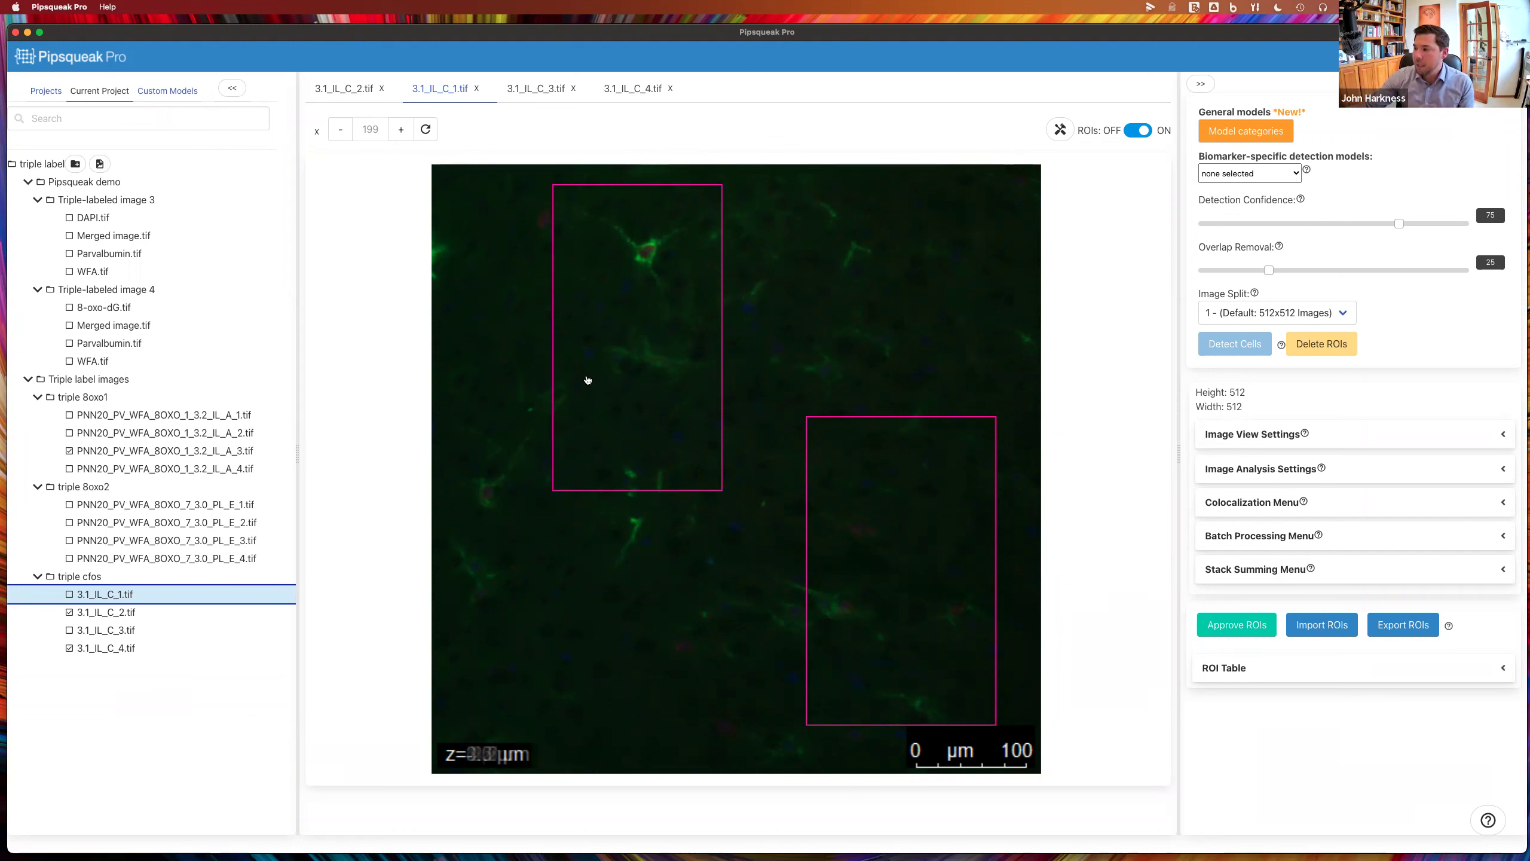
left_click(858, 596)
key("Delete")
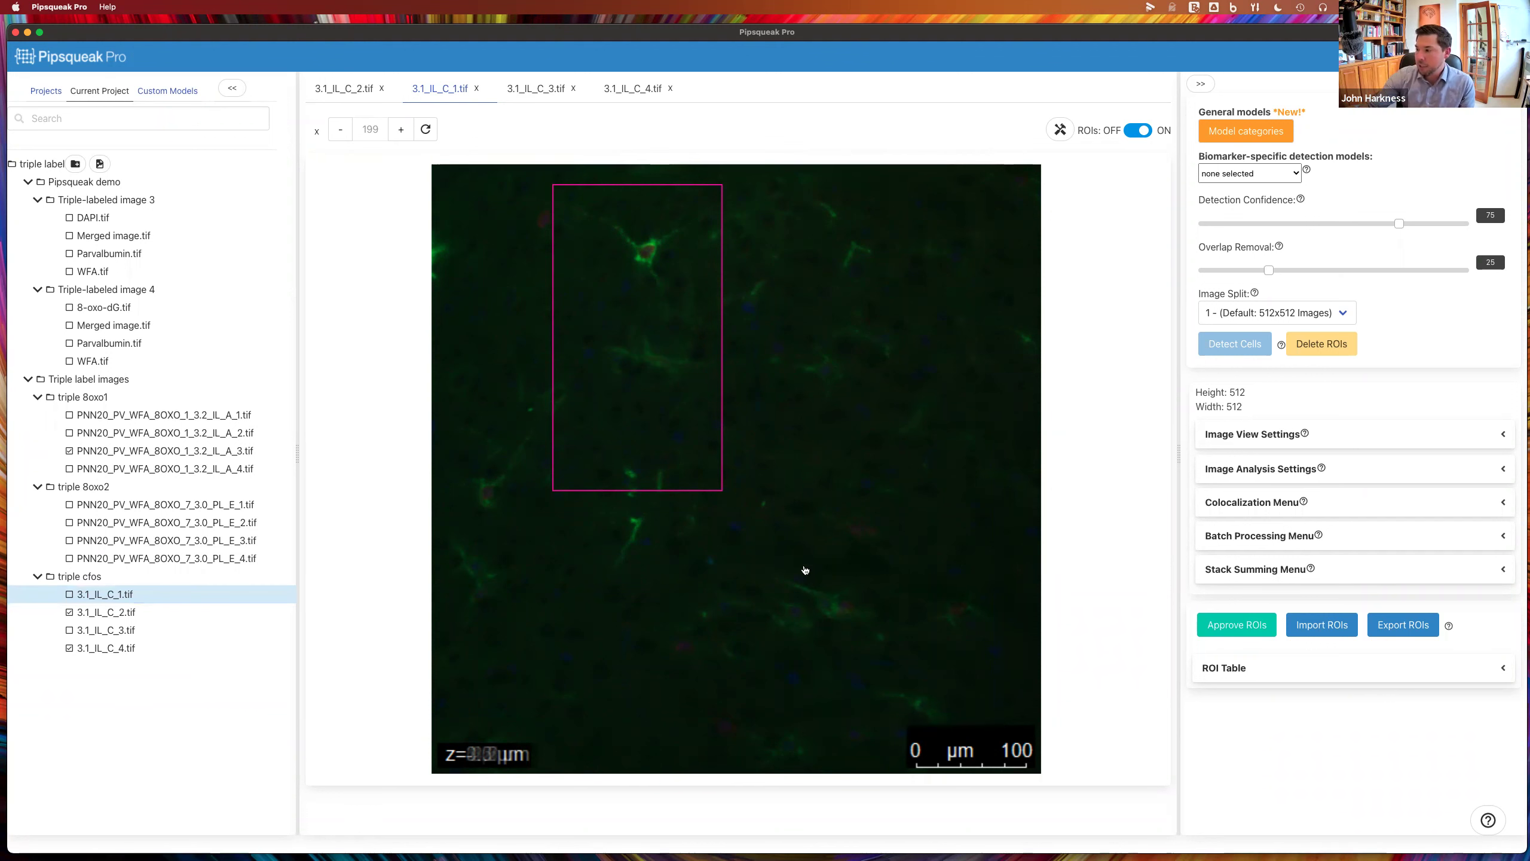
left_click(636, 354)
key("Delete")
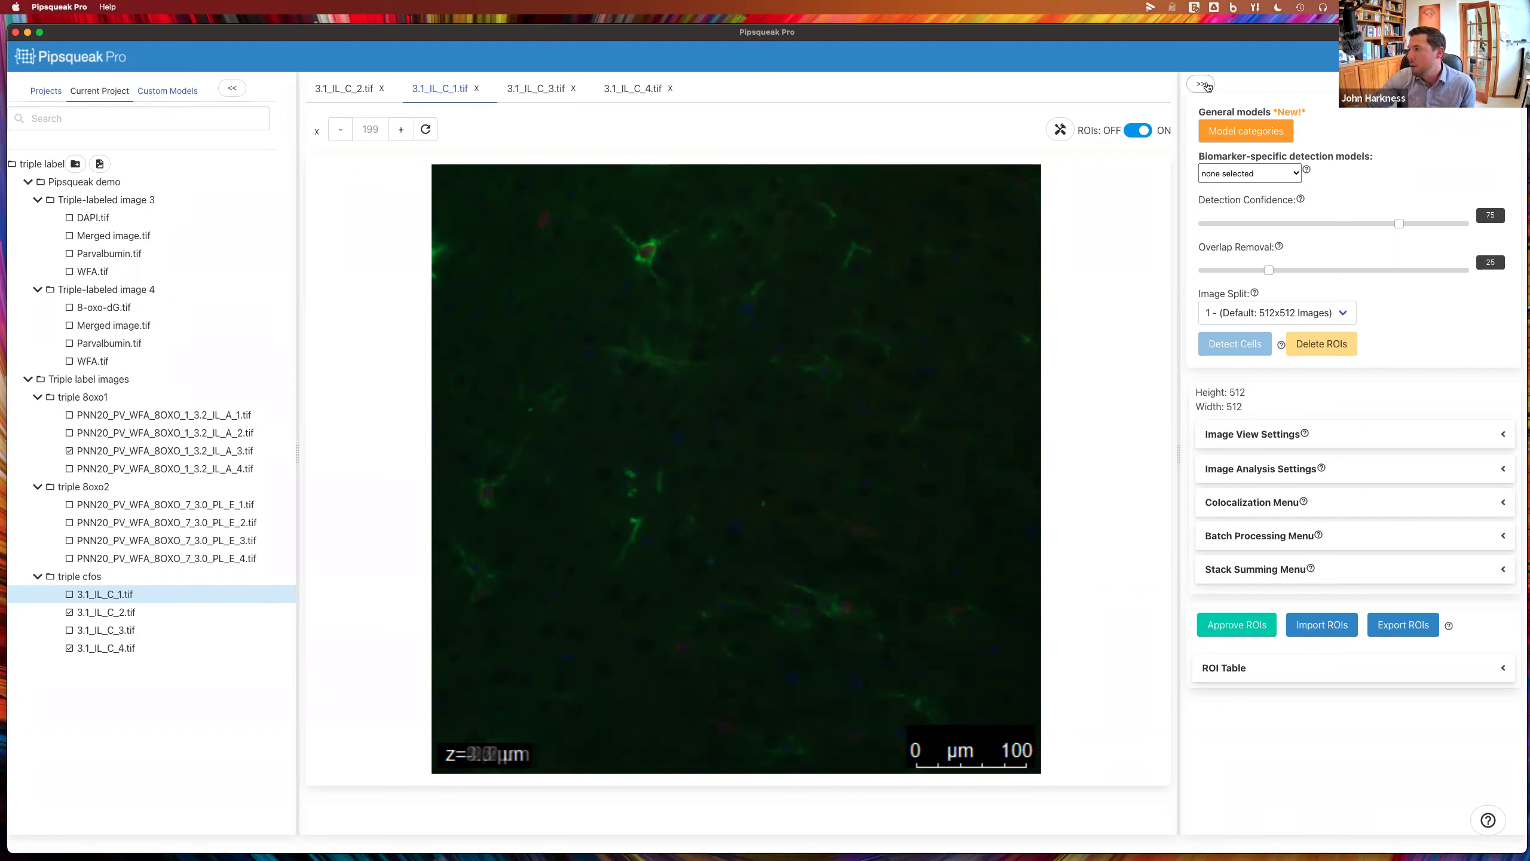
Draw a large rectangular ROI on 3.1_IL_C_1.tif and shrink it to an area around the green staining below the image's centre-left
left_click_drag(537, 243, 976, 666)
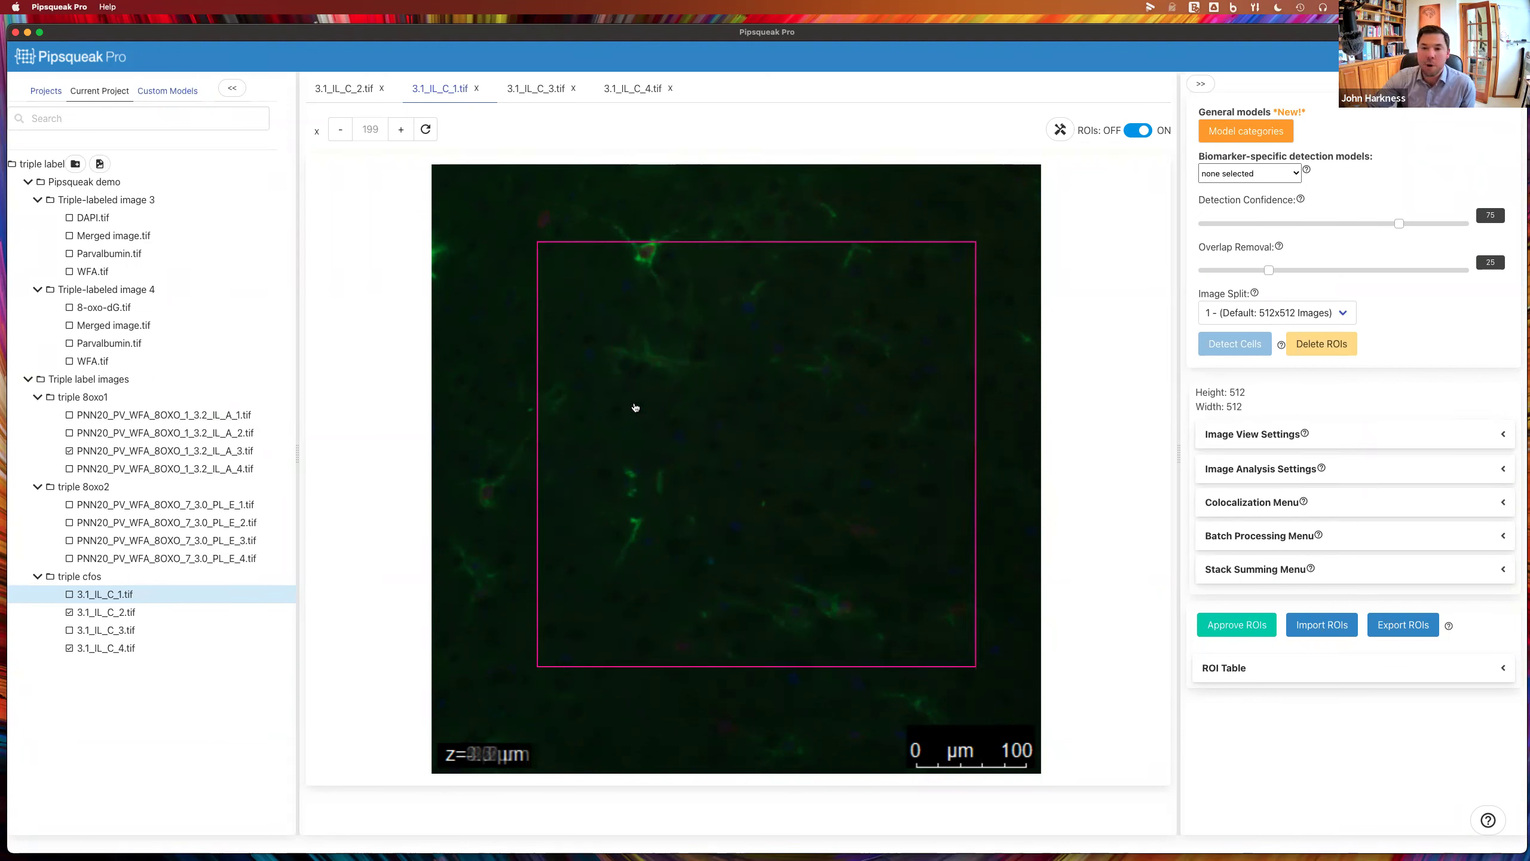
left_click(834, 382)
left_click_drag(976, 241, 792, 419)
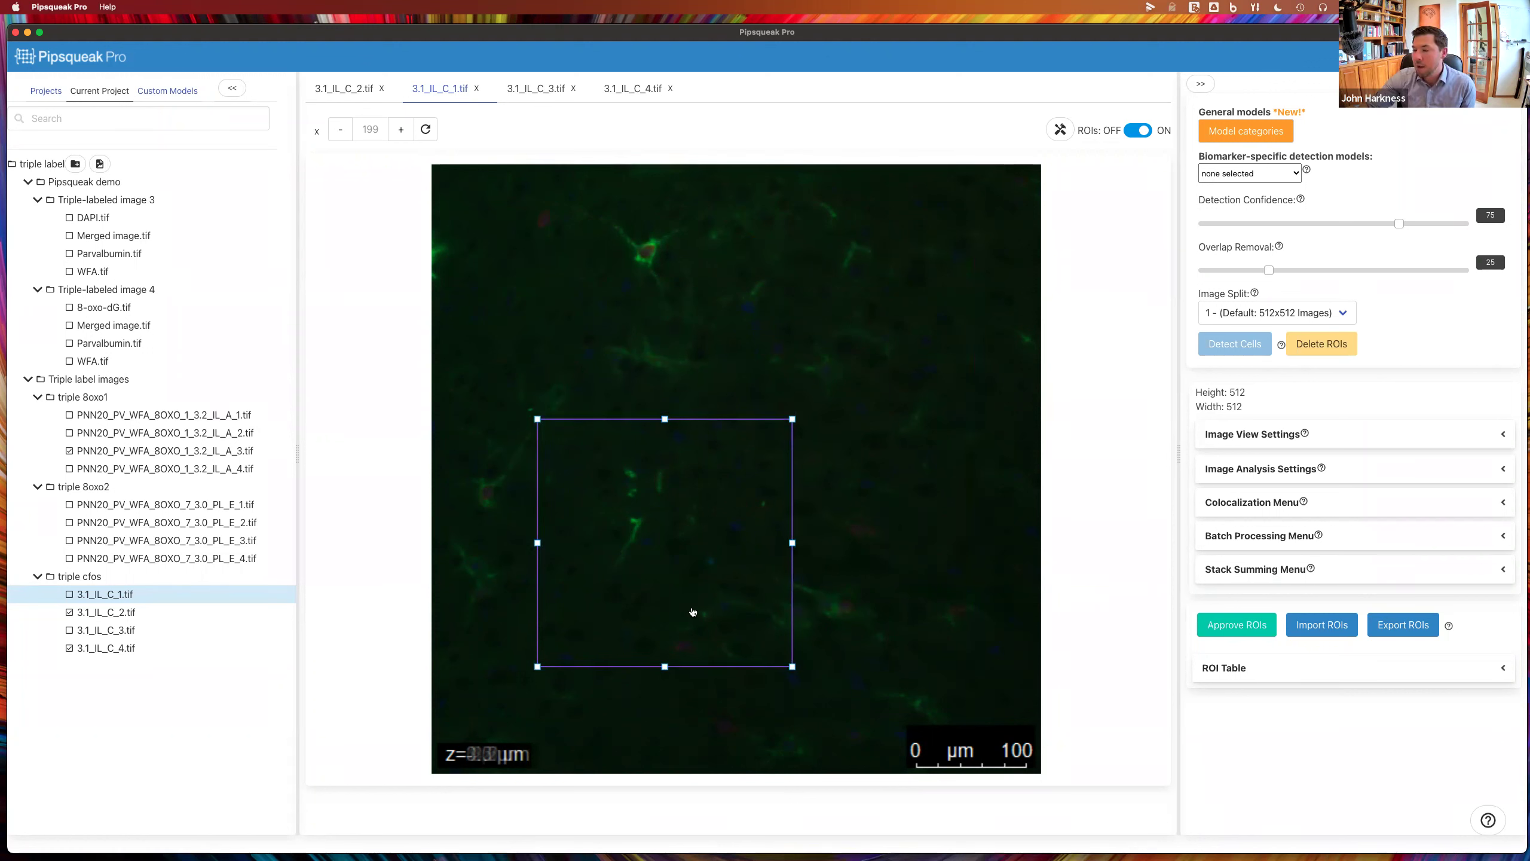
Browse the image lists of the web demo images and example 110821 projects
left_click(44, 91)
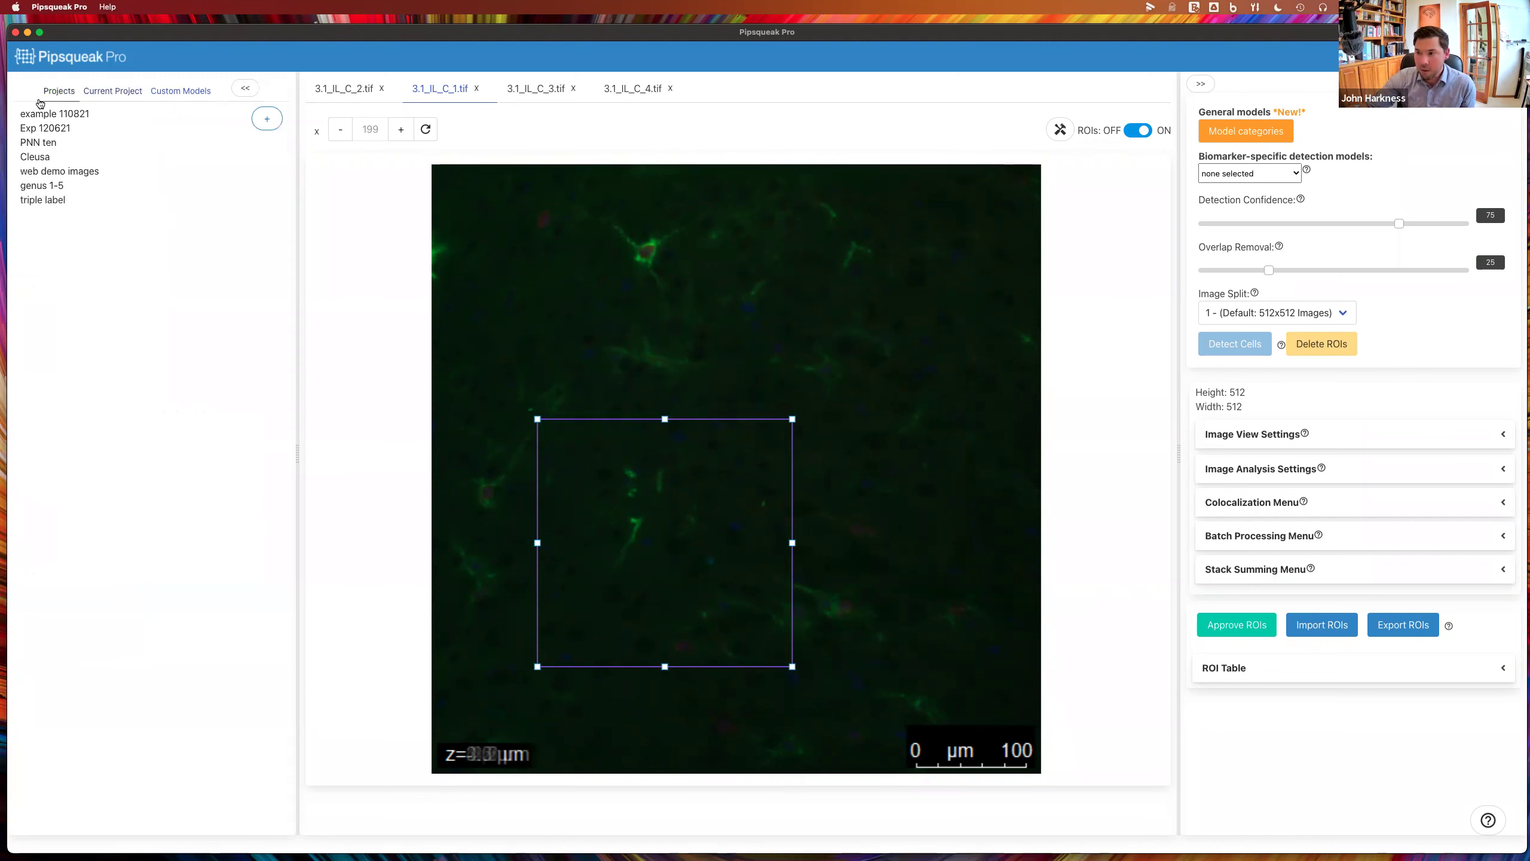
left_click(49, 171)
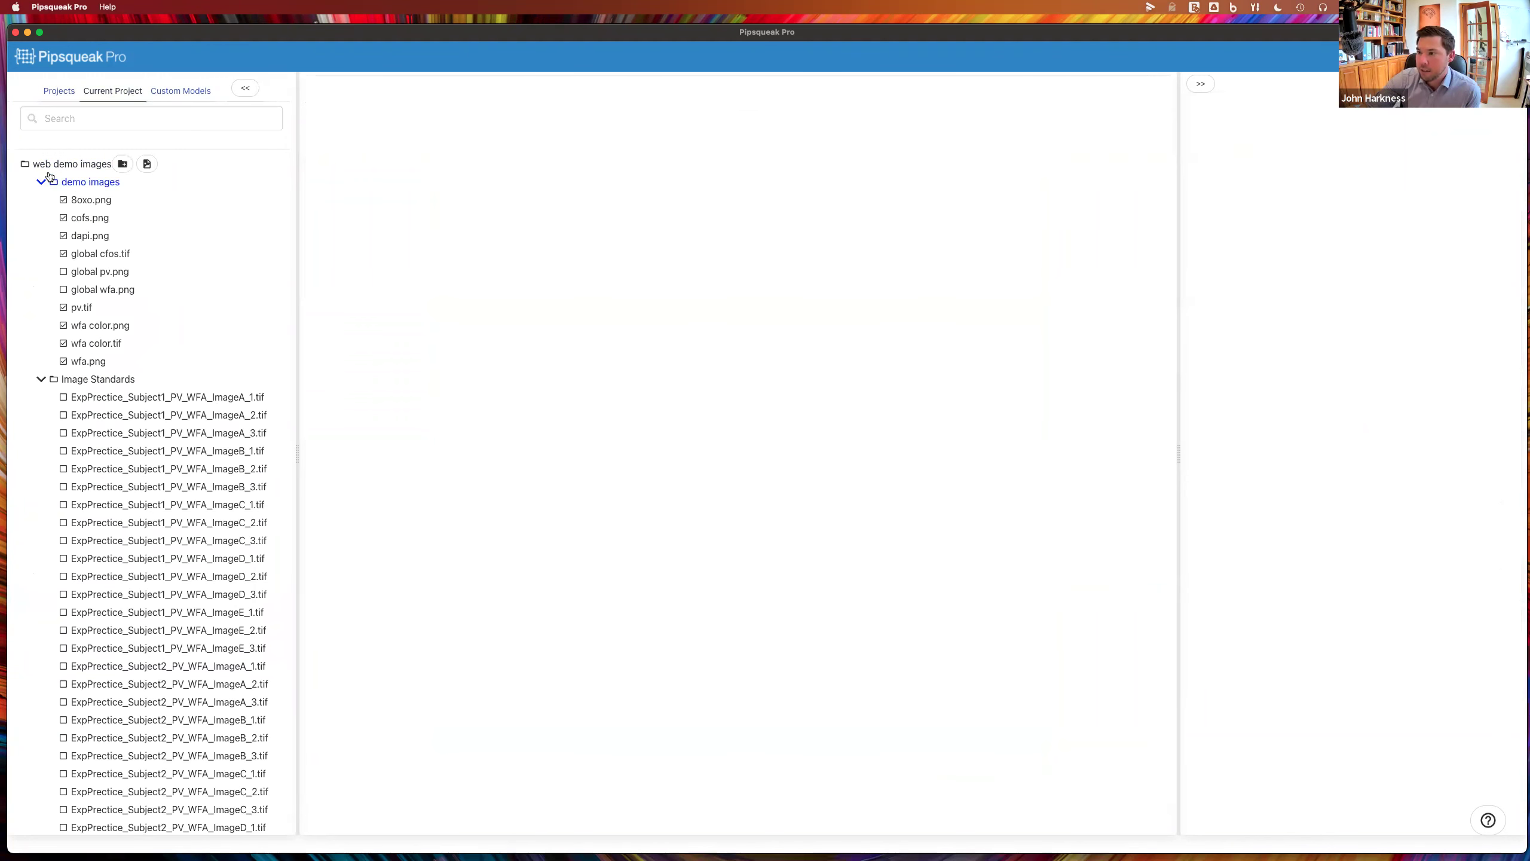
left_click(53, 92)
left_click(48, 119)
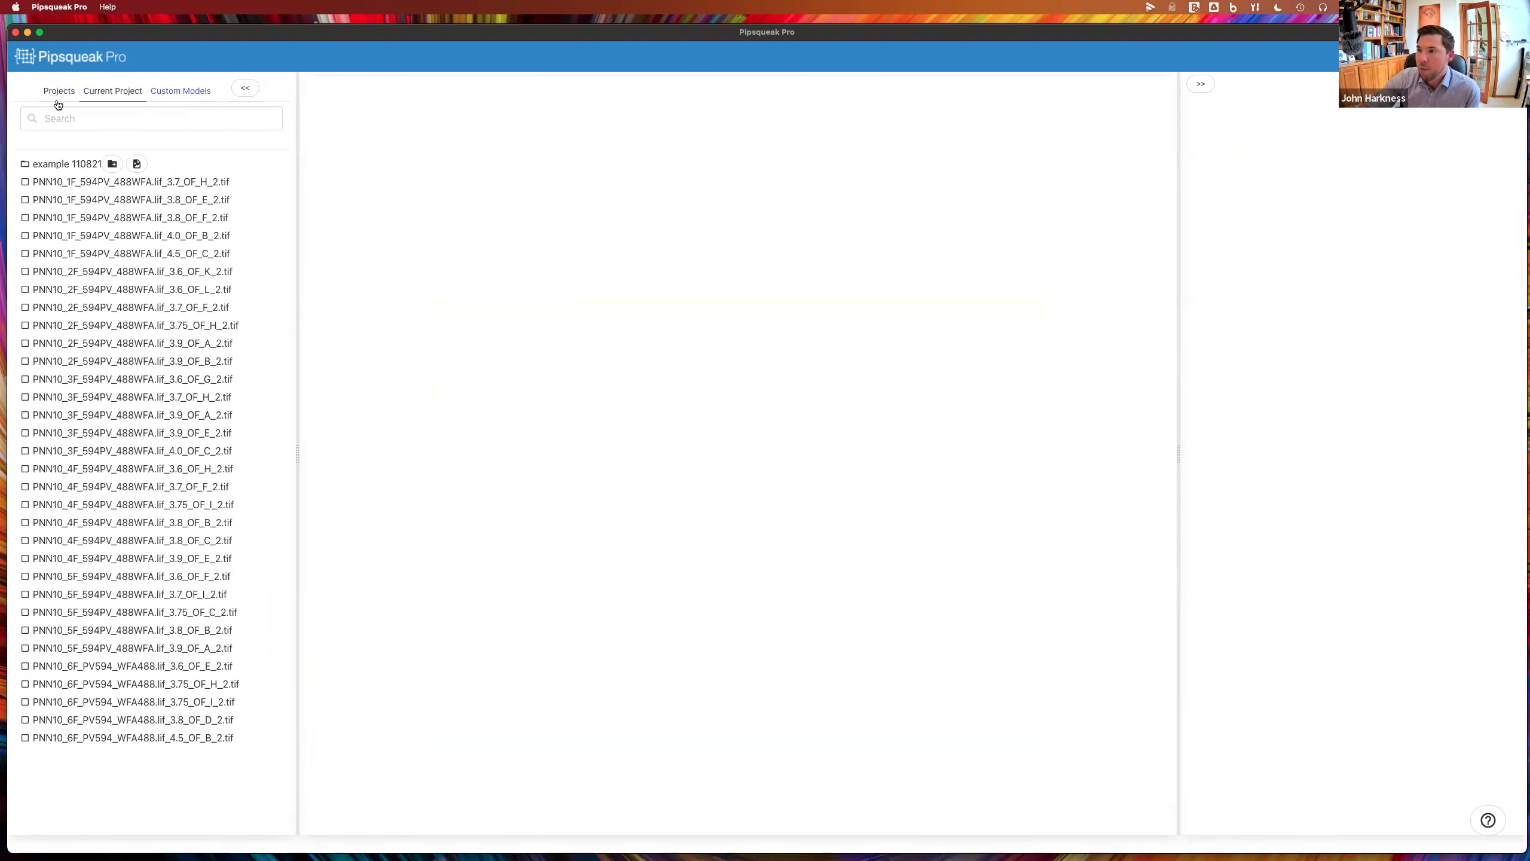
Reopen 3.1_IL_C_2.tif from the triple label project and delete all of its ROIs
left_click(58, 93)
left_click(29, 201)
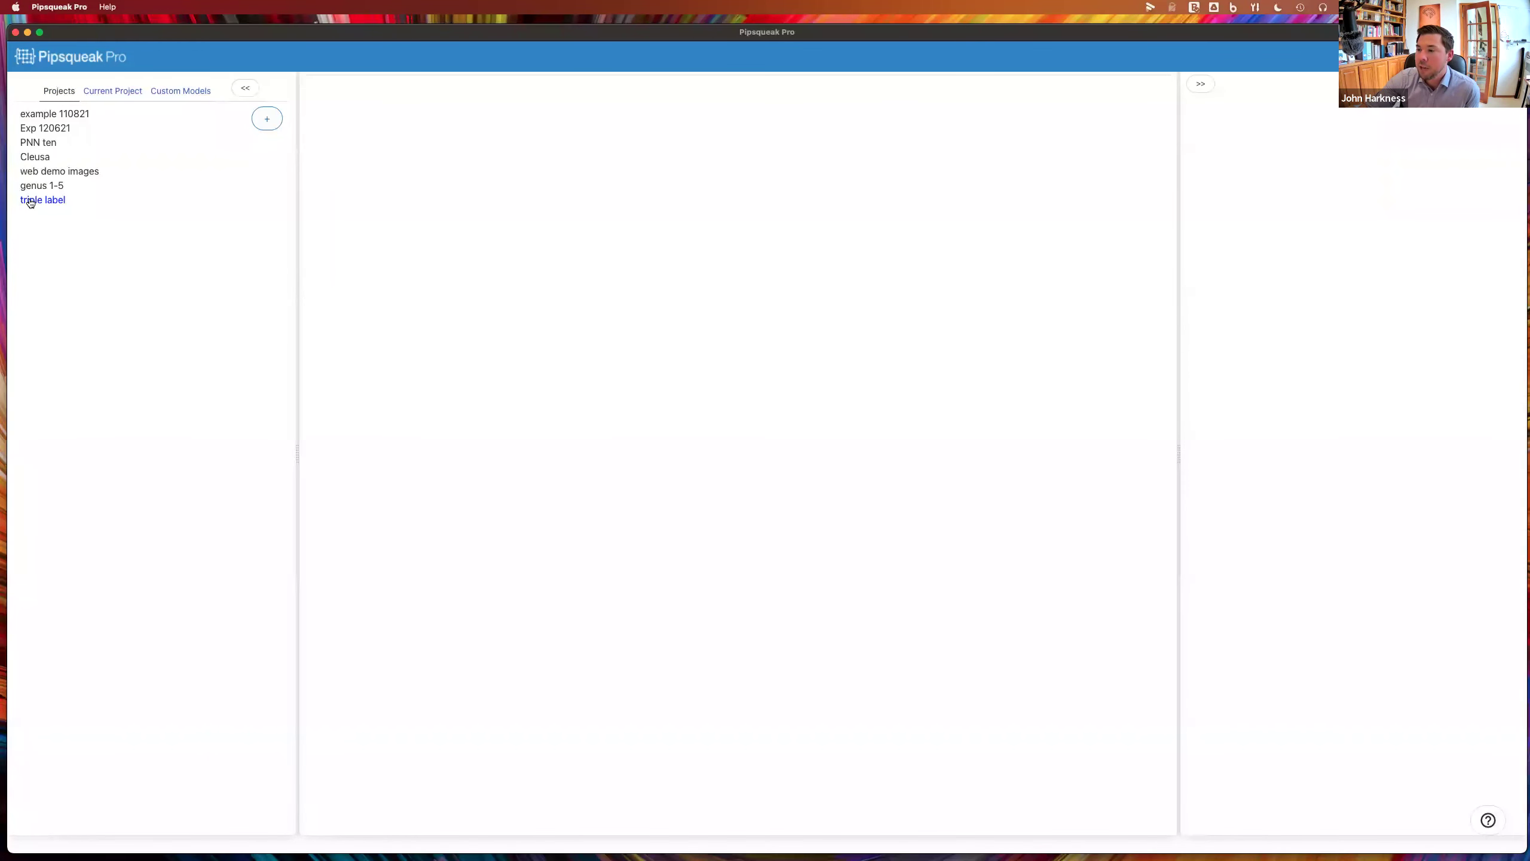
left_click(106, 613)
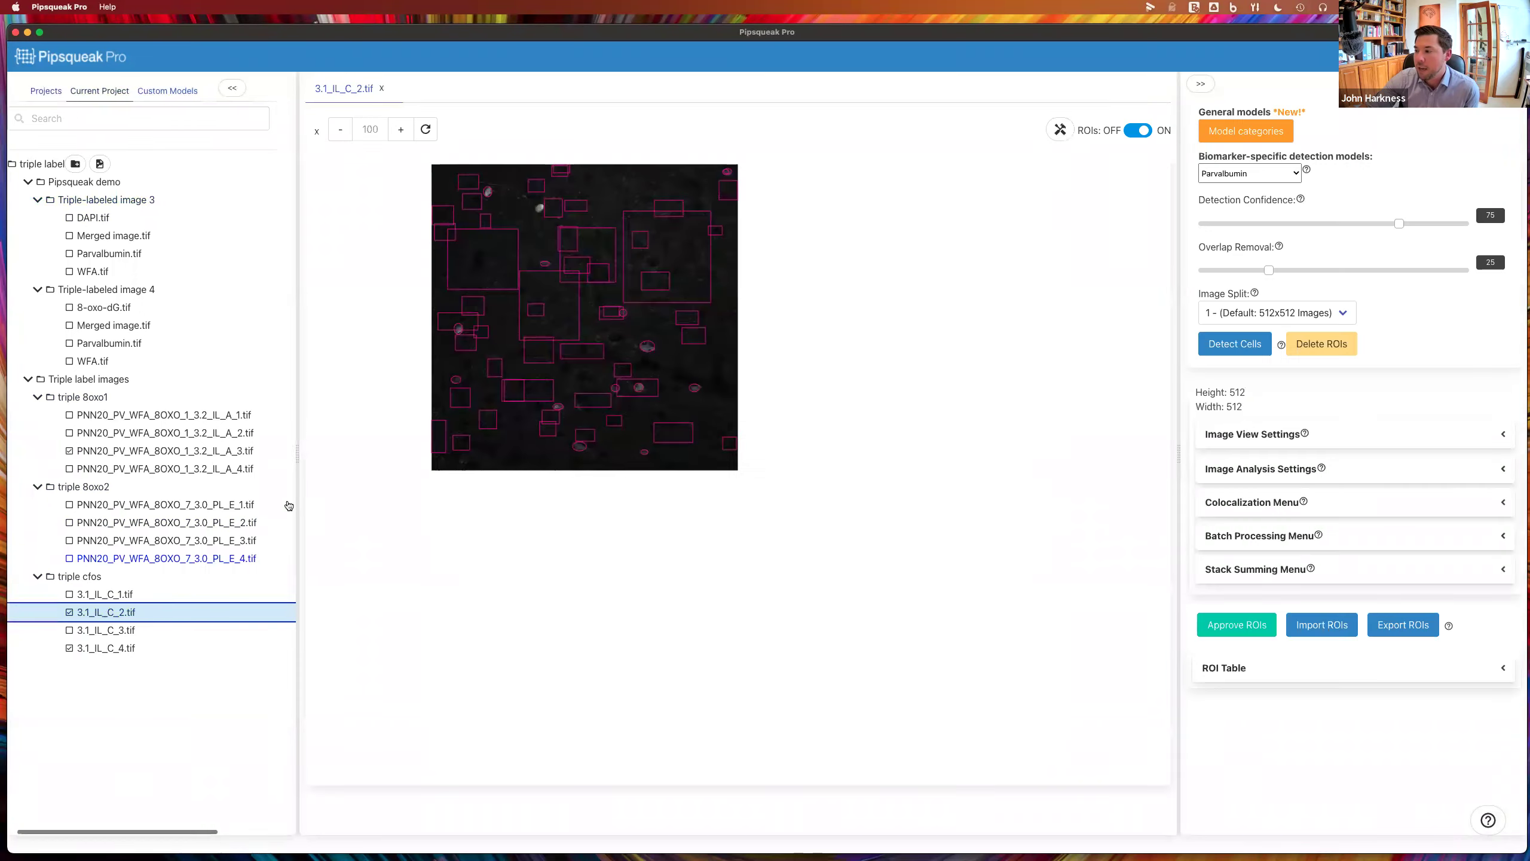
left_click(1327, 351)
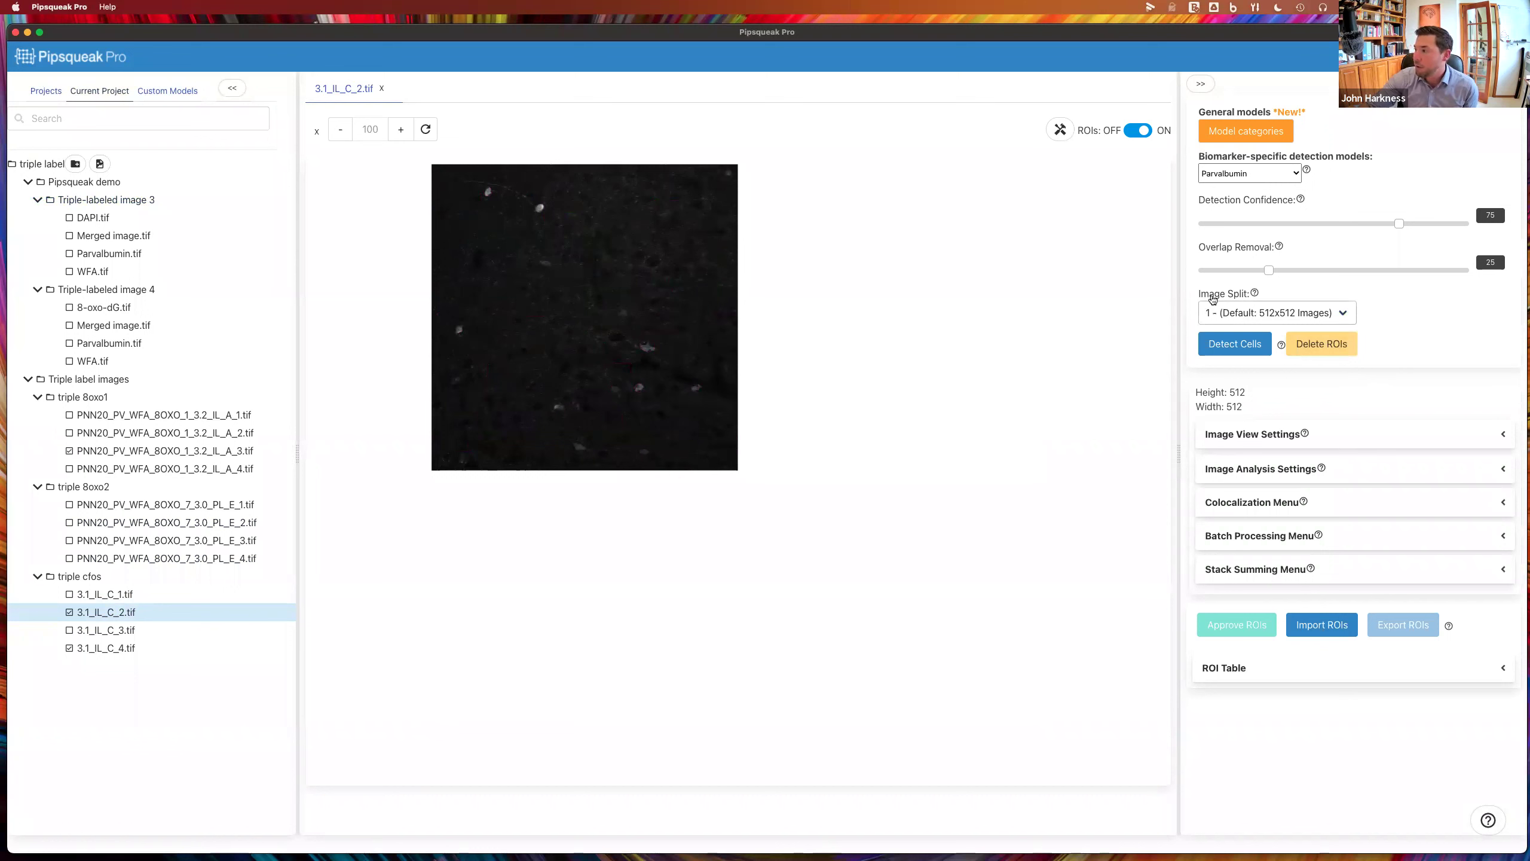
Set the image split for 3.1_IL_C_2.tif to 6
left_click(1248, 312)
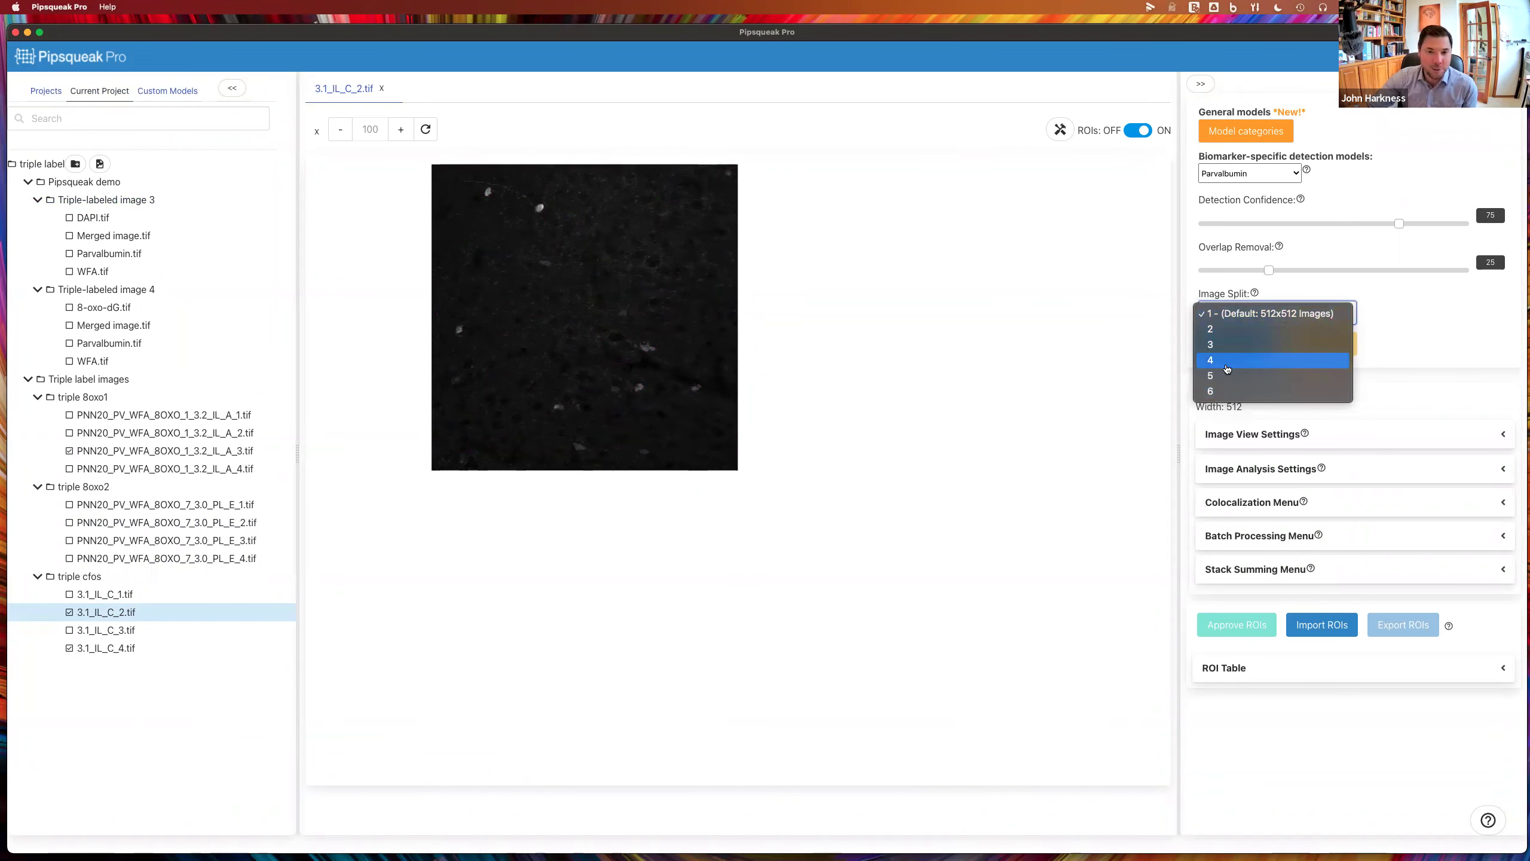
key("Up")
key("Up")
key("Down")
left_click(1216, 392)
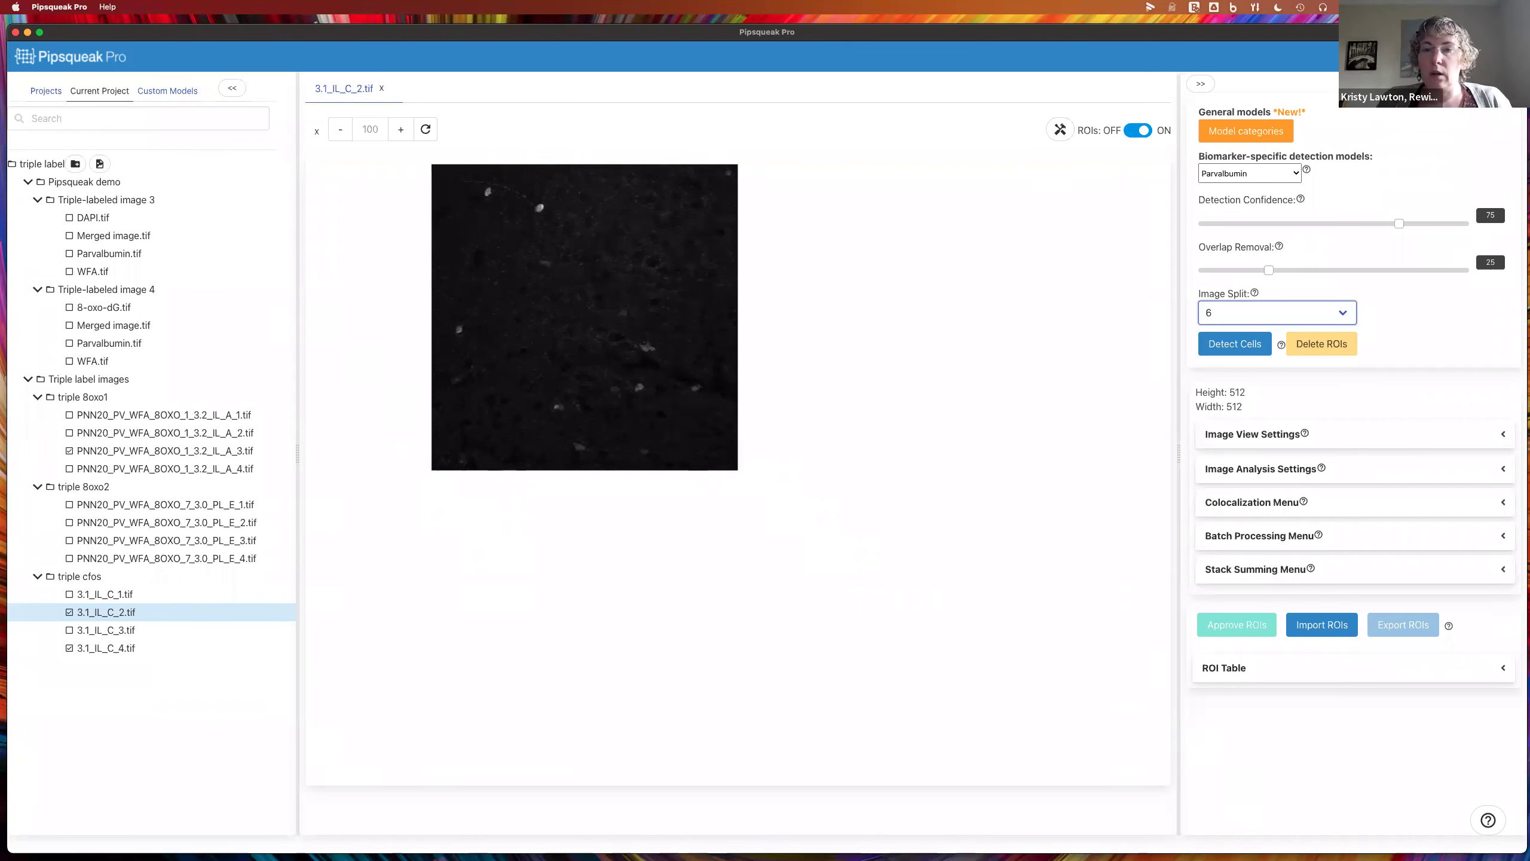
Load the triple cfos folder's four images into the colocalization view
left_click(426, 129)
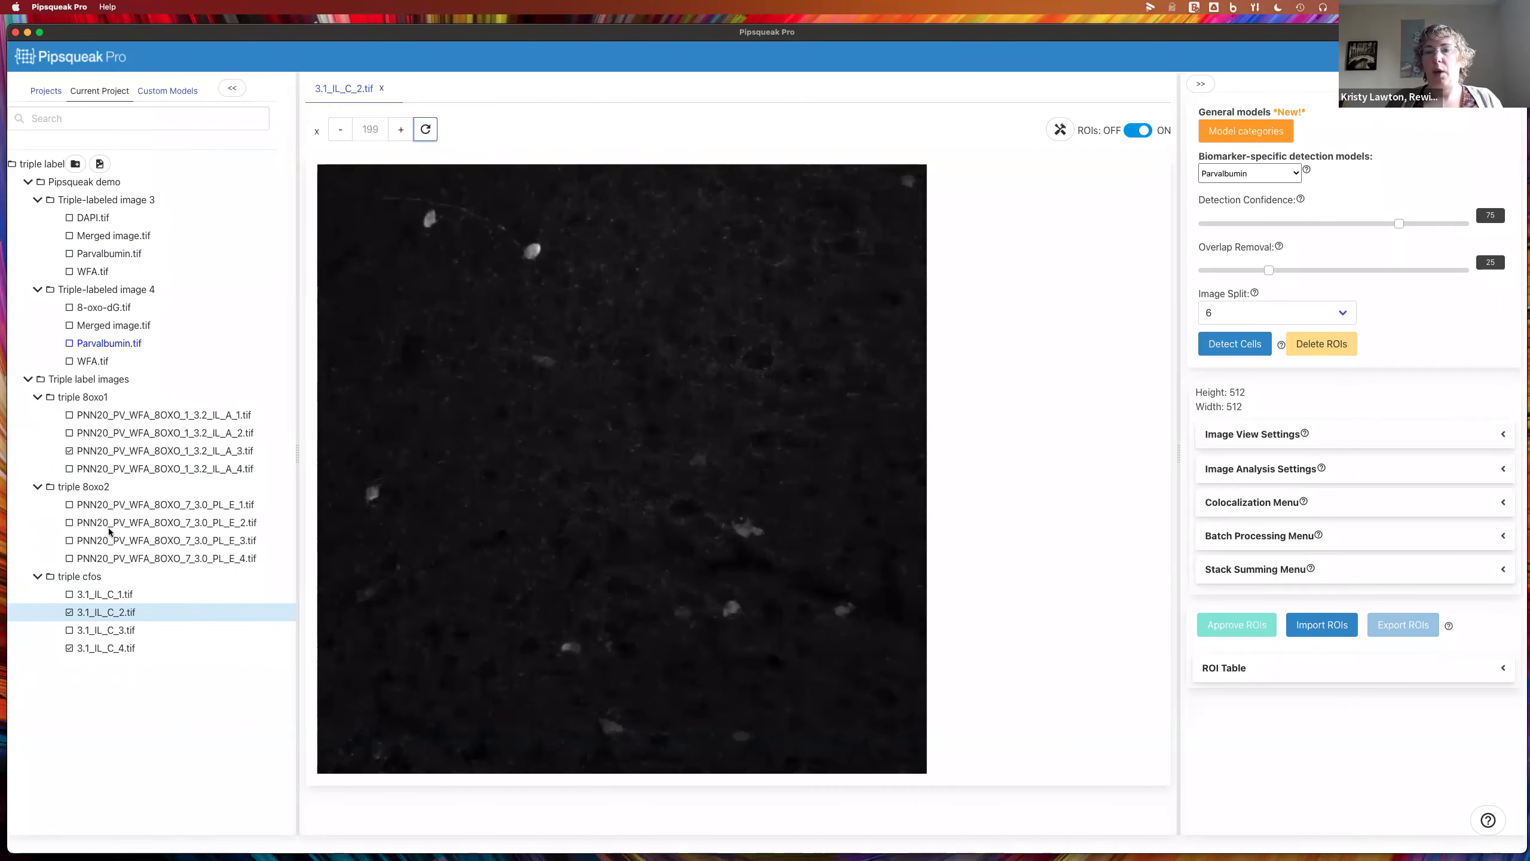
right_click(84, 578)
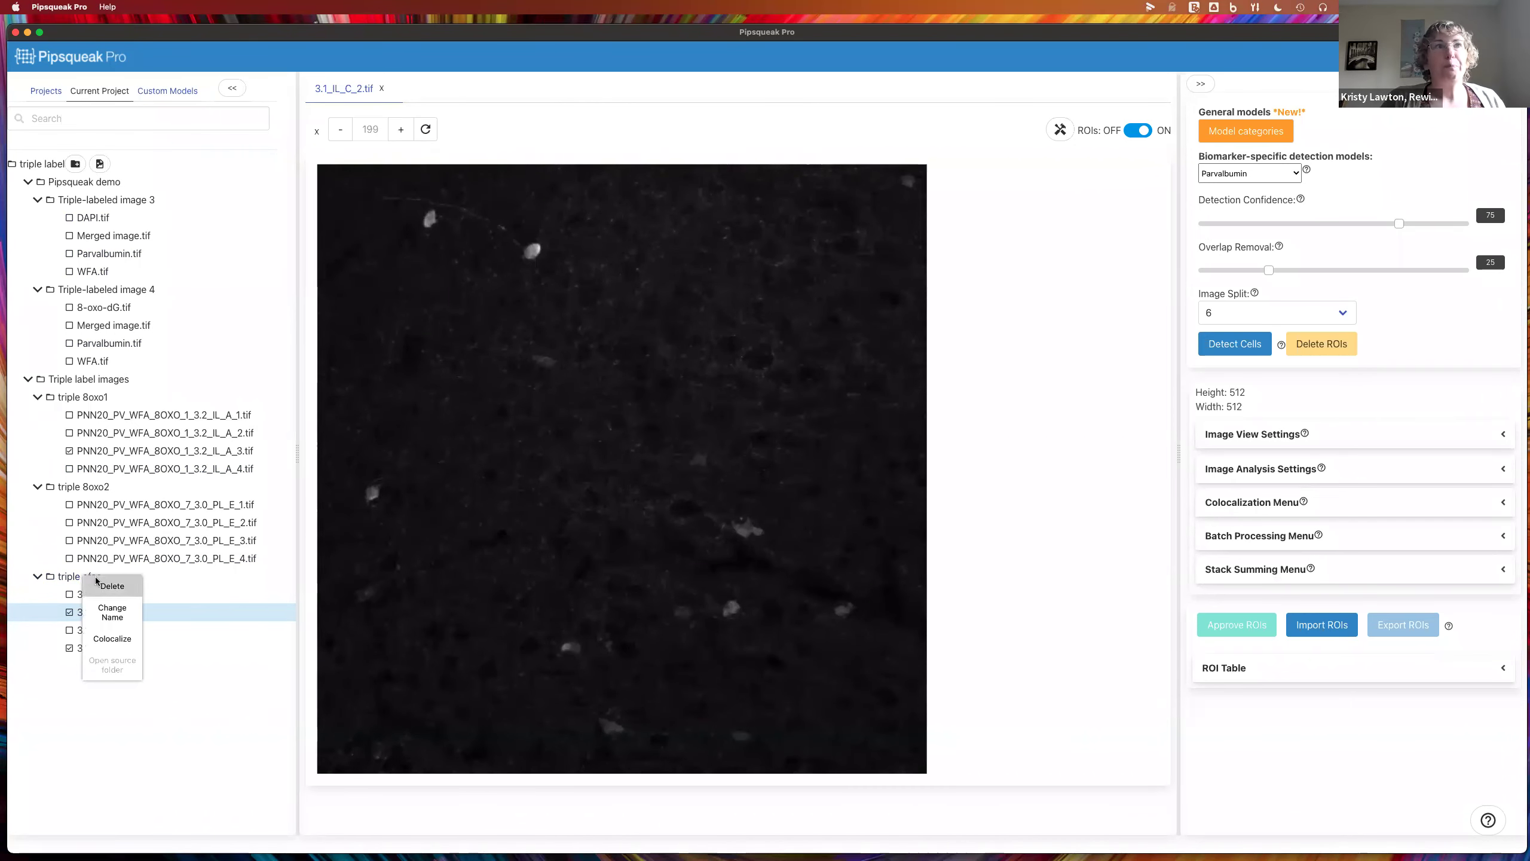
left_click(117, 636)
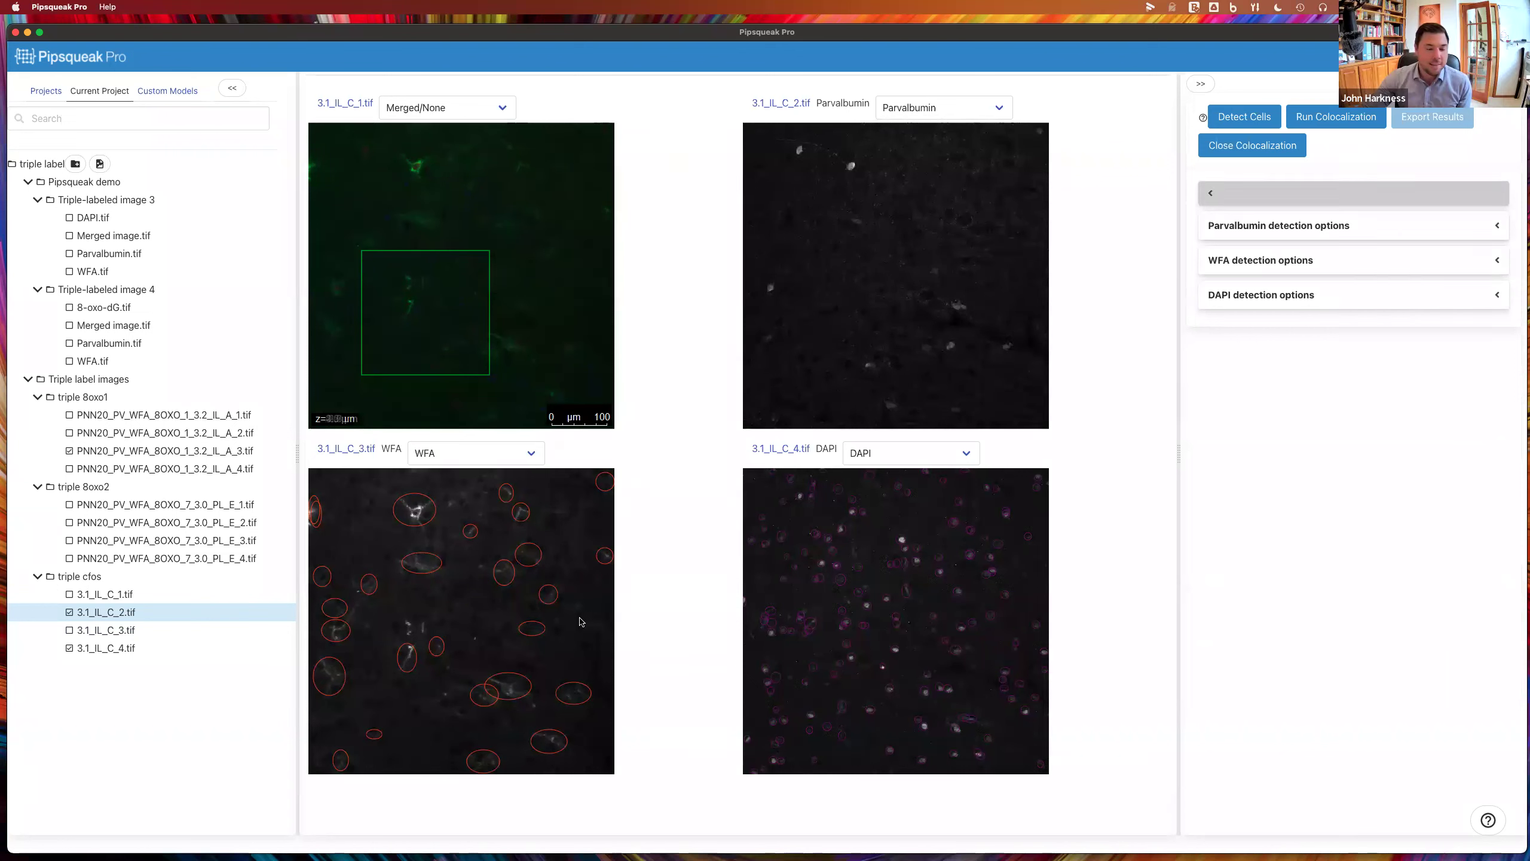